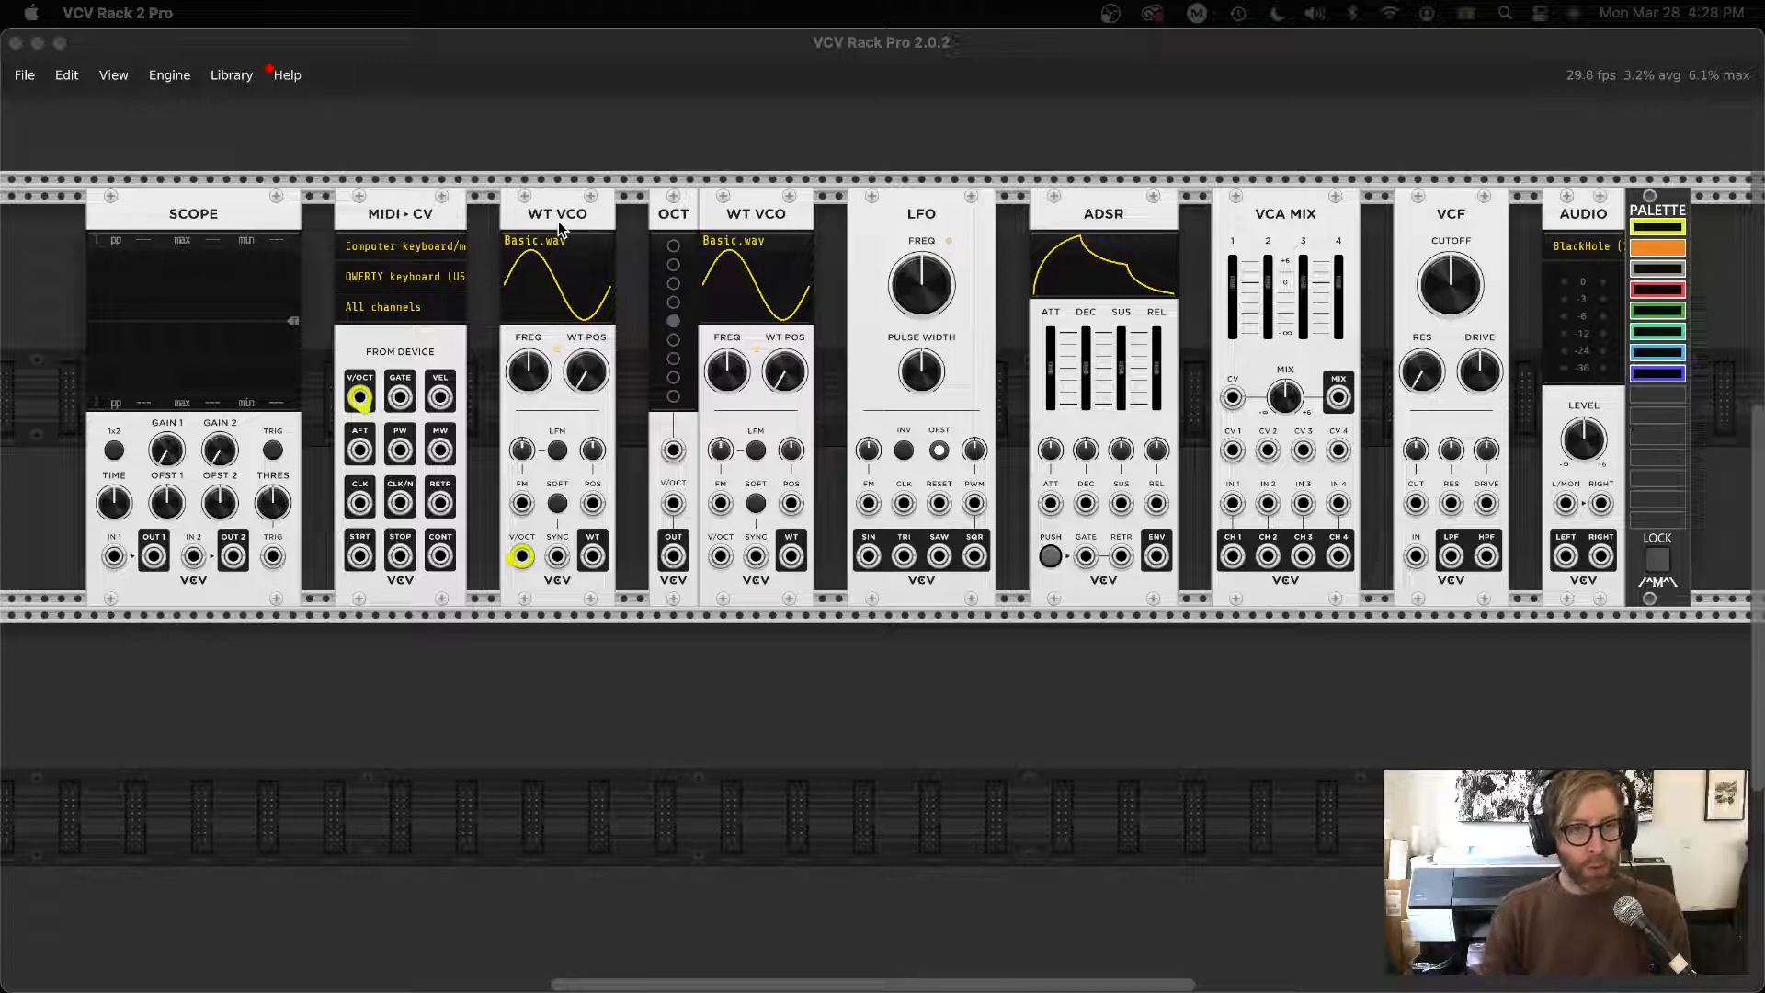
Add a VCO module in the empty row below the first WT VCO and delete it again
{"action": "right_click", "coordinate": [565, 738]}
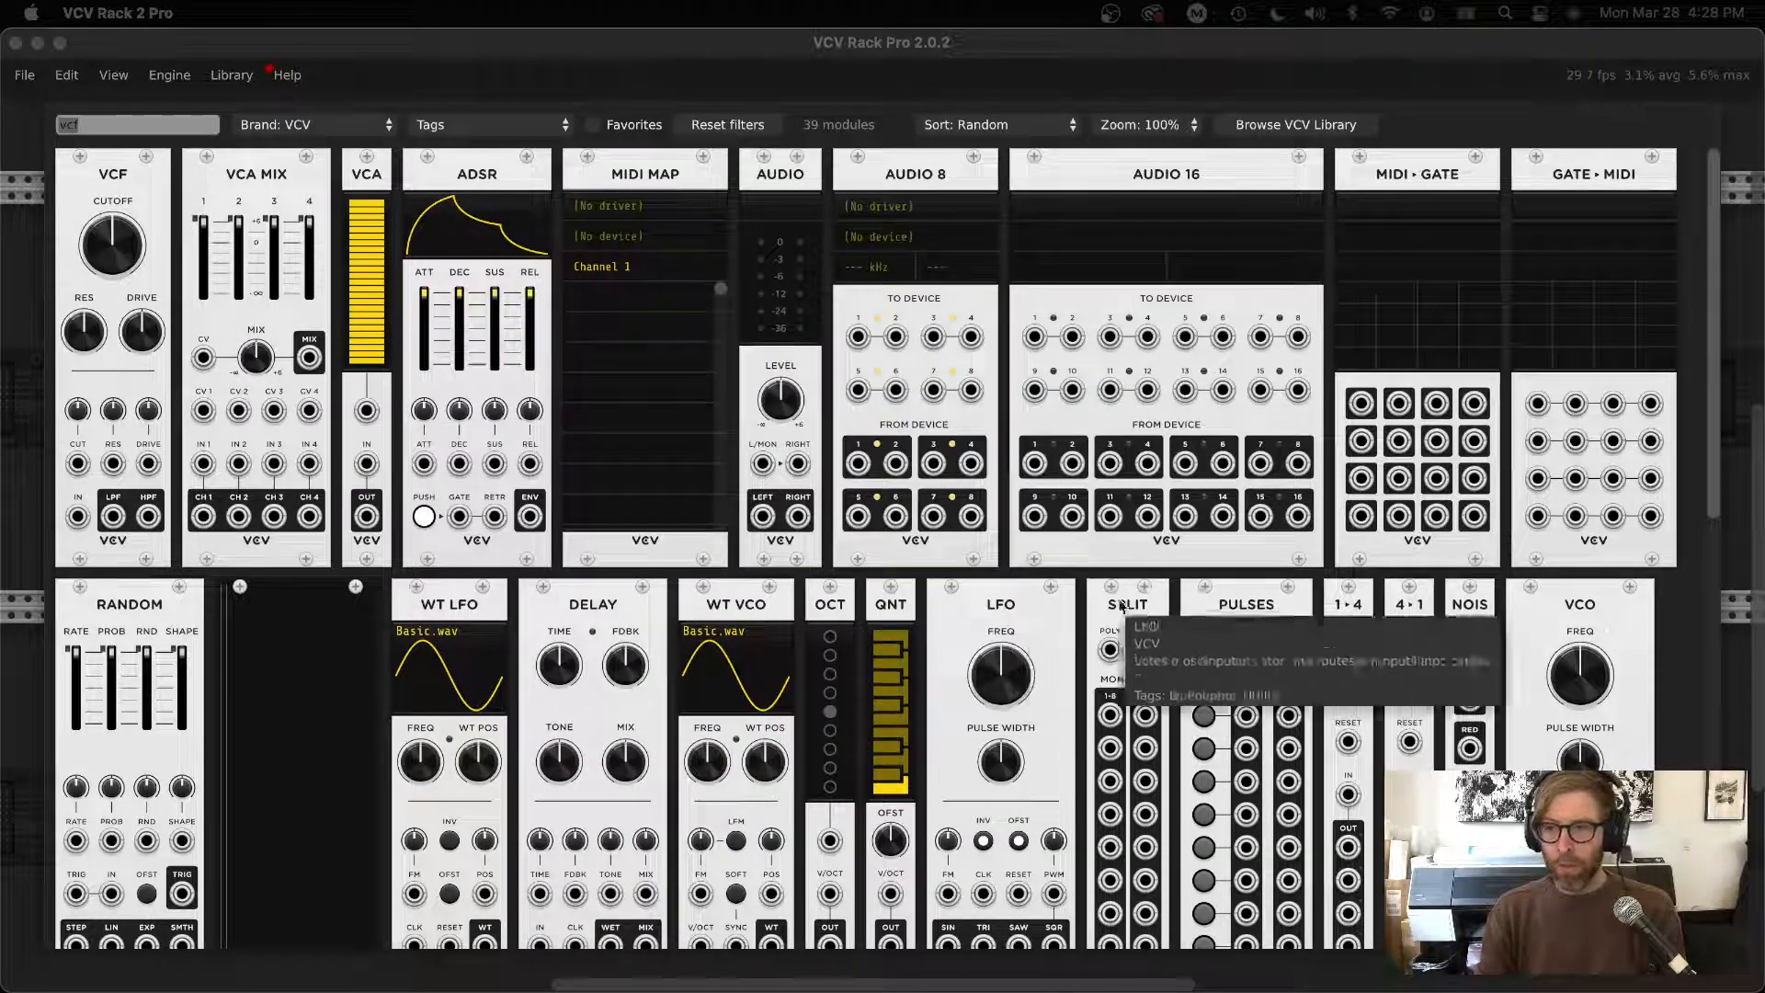
{"action": "left_click_drag", "start_coordinate": [1548, 617], "coordinate": [488, 593]}
{"action": "scroll", "coordinate": [799, 531], "scroll_direction": "down", "scroll_amount": 5}
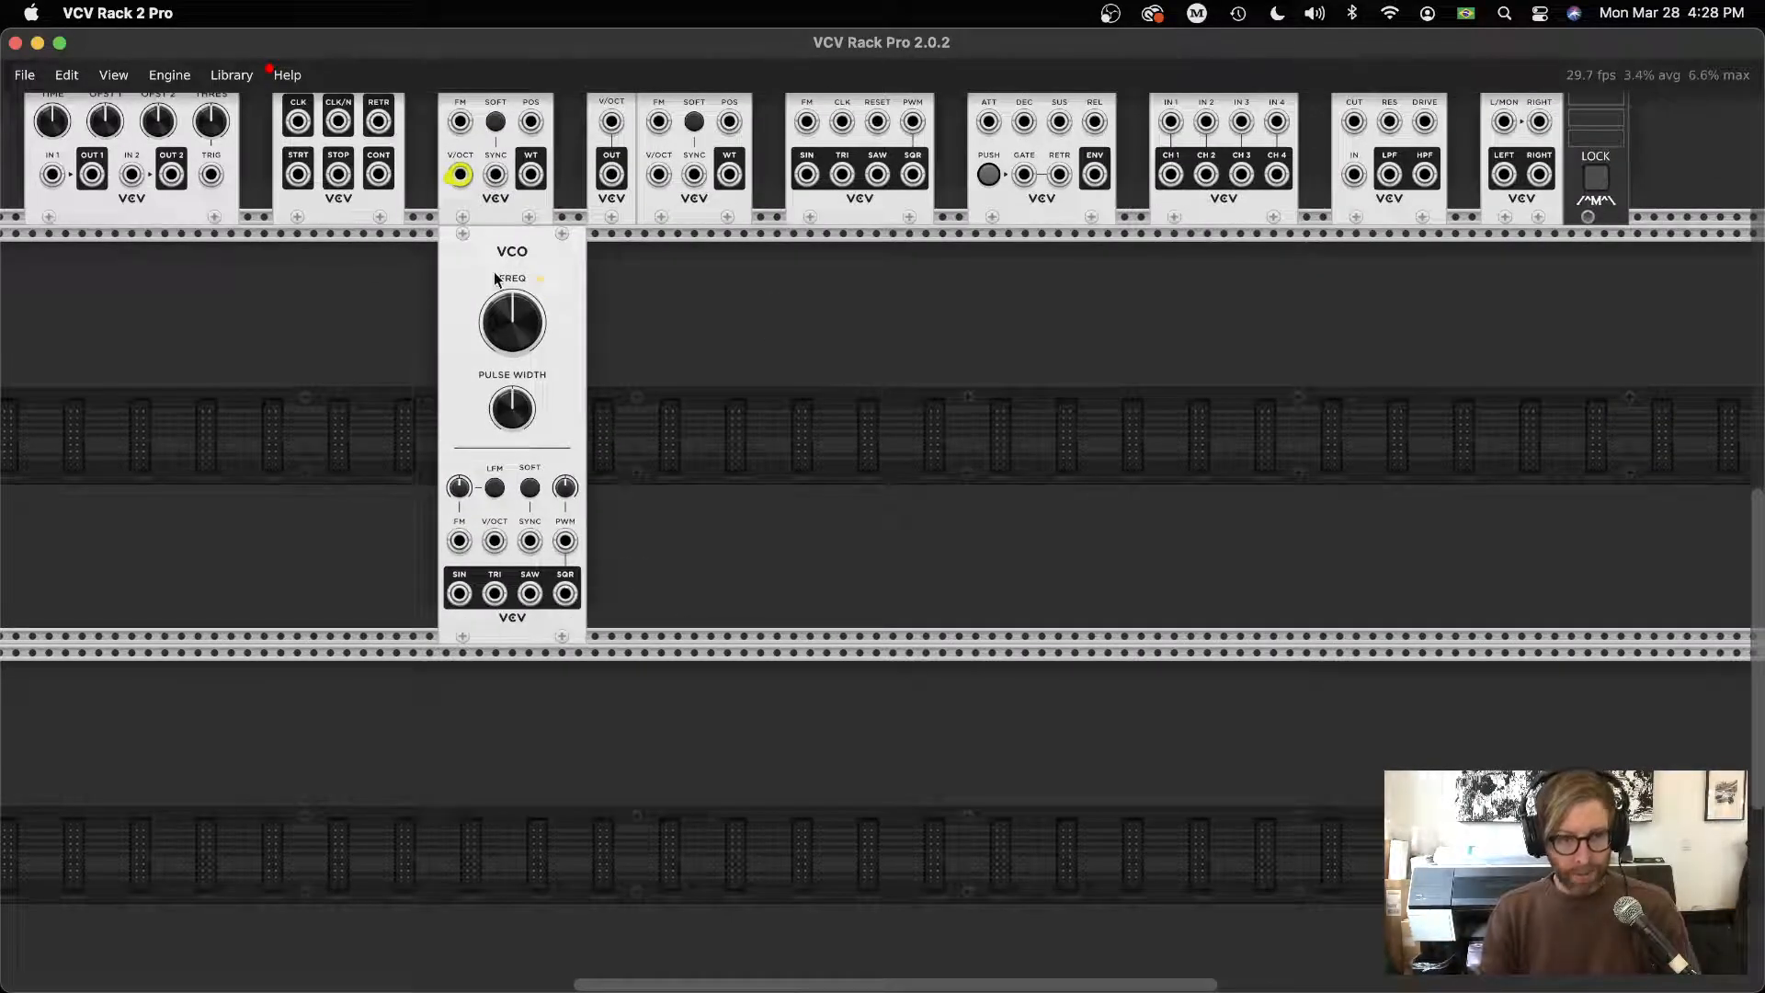
{"action": "key", "text": "BackSpace"}
{"action": "scroll", "coordinate": [599, 694], "scroll_direction": "up", "scroll_amount": 5}
{"action": "scroll", "coordinate": [593, 708], "scroll_direction": "up", "scroll_amount": 2}
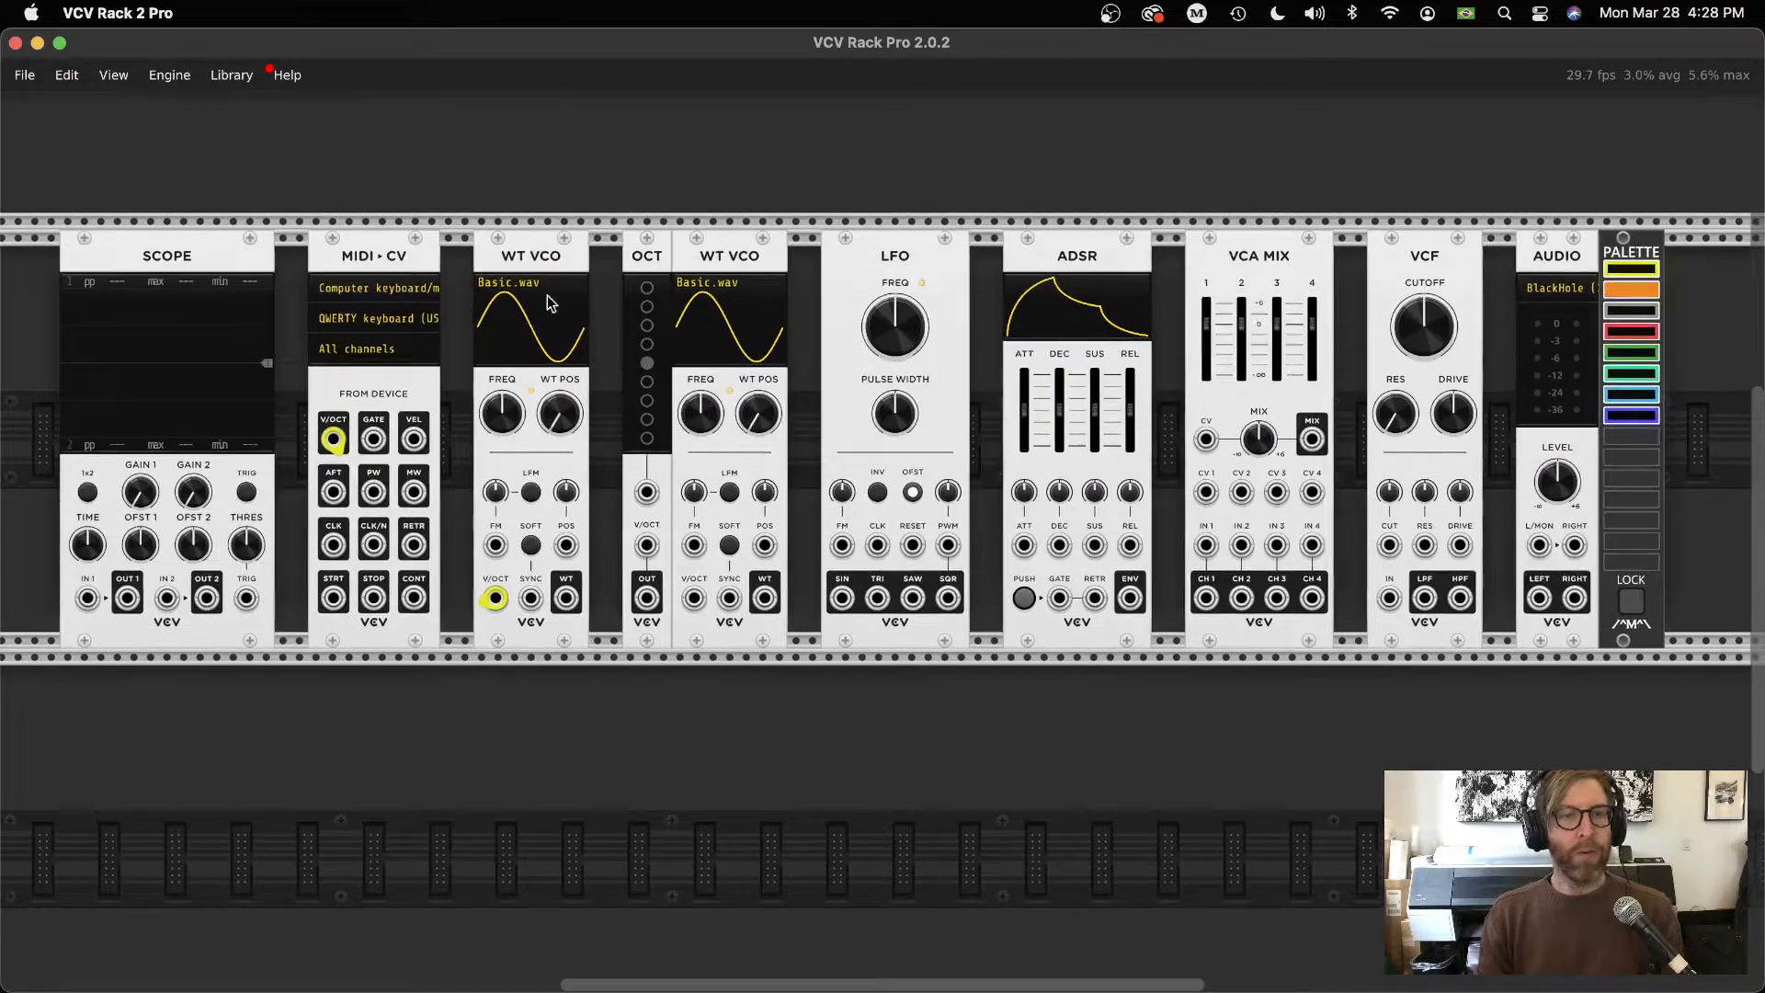
Sweep the first WT VCO's wavetable position to preview its waveforms
{"action": "left_click_drag", "start_coordinate": [559, 414], "coordinate": [591, 432]}
{"action": "scroll", "coordinate": [752, 855], "scroll_direction": "right", "scroll_amount": 3}
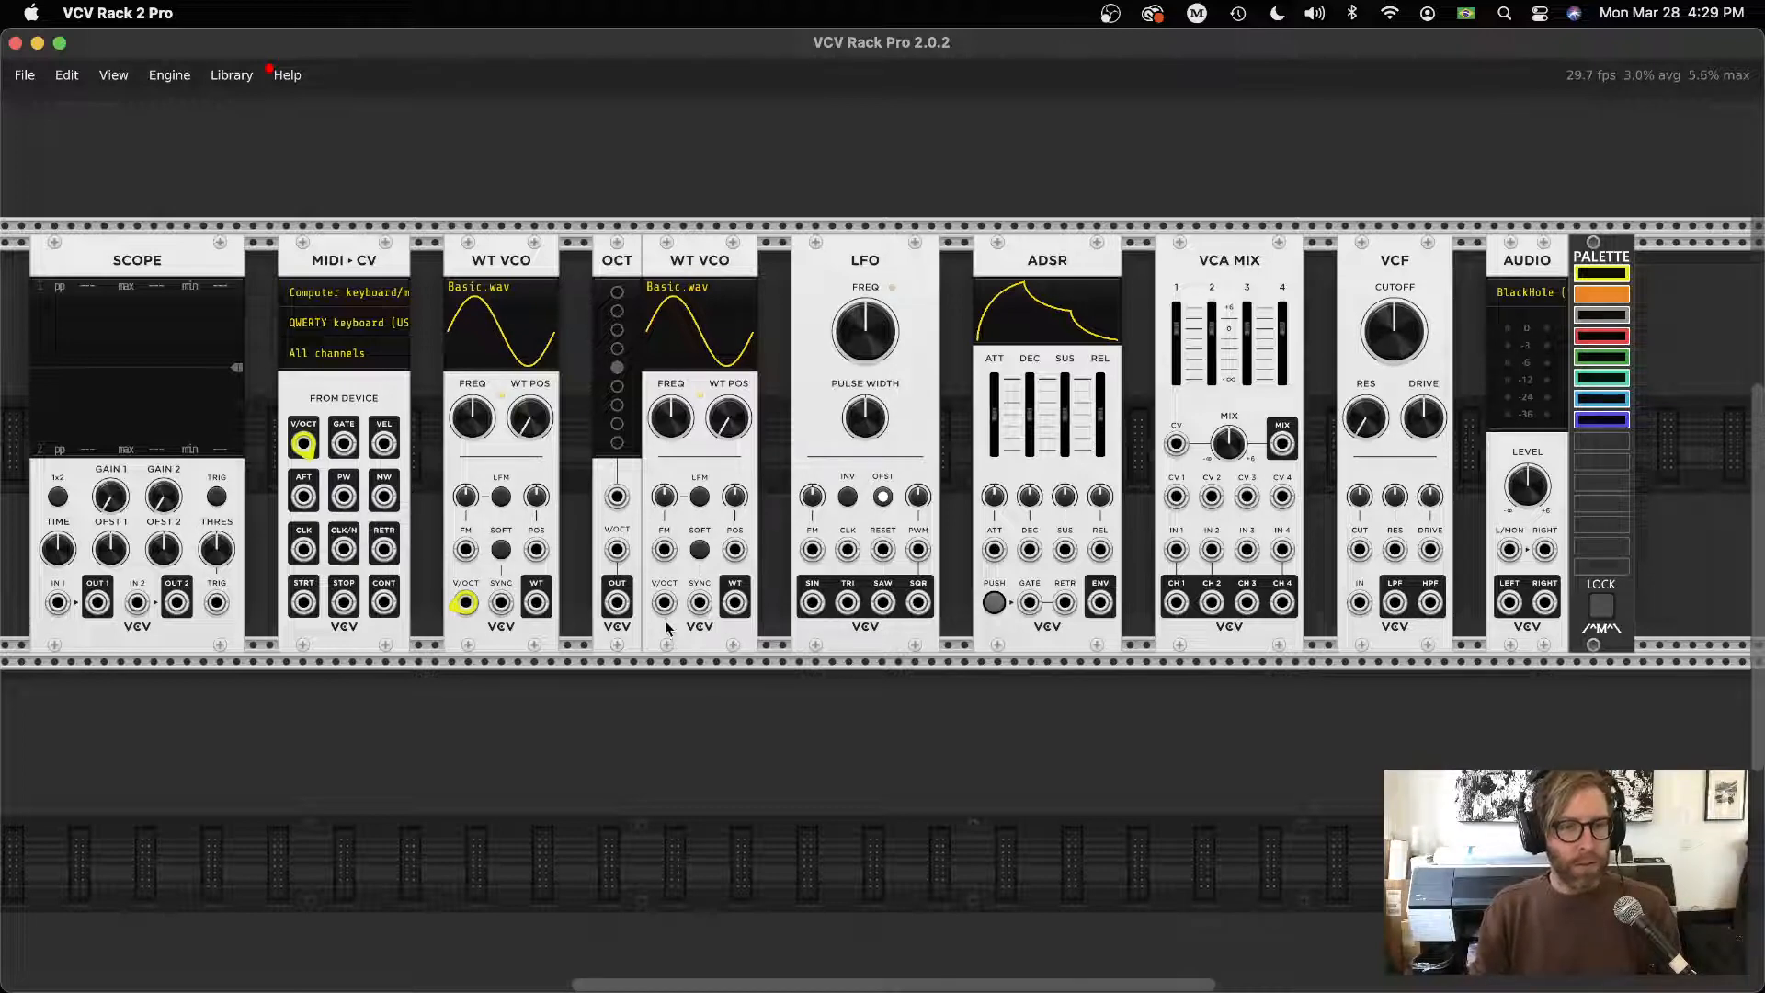
Patch the MIDI-CV pitch to the first WT VCO and, through OCT shifted -1 octave, to the second WT VCO
{"action": "left_click_drag", "start_coordinate": [303, 444], "coordinate": [465, 603]}
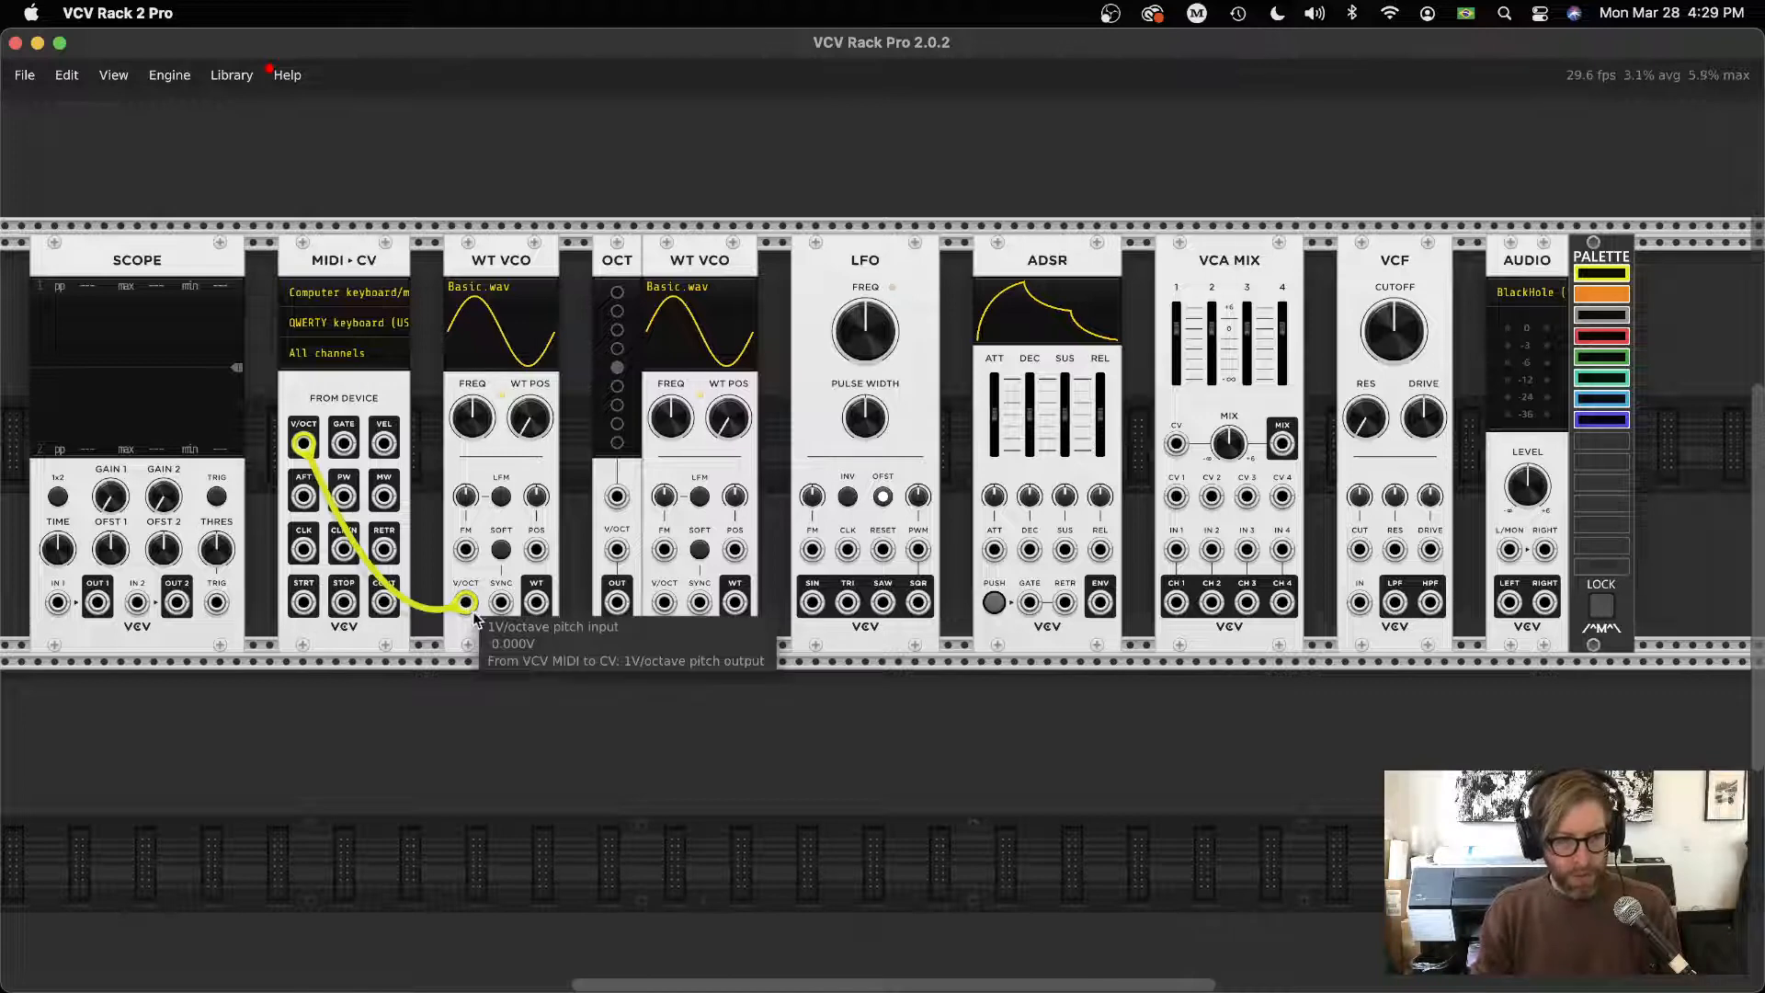
{"action": "left_click_drag", "start_coordinate": [466, 607], "coordinate": [615, 552]}
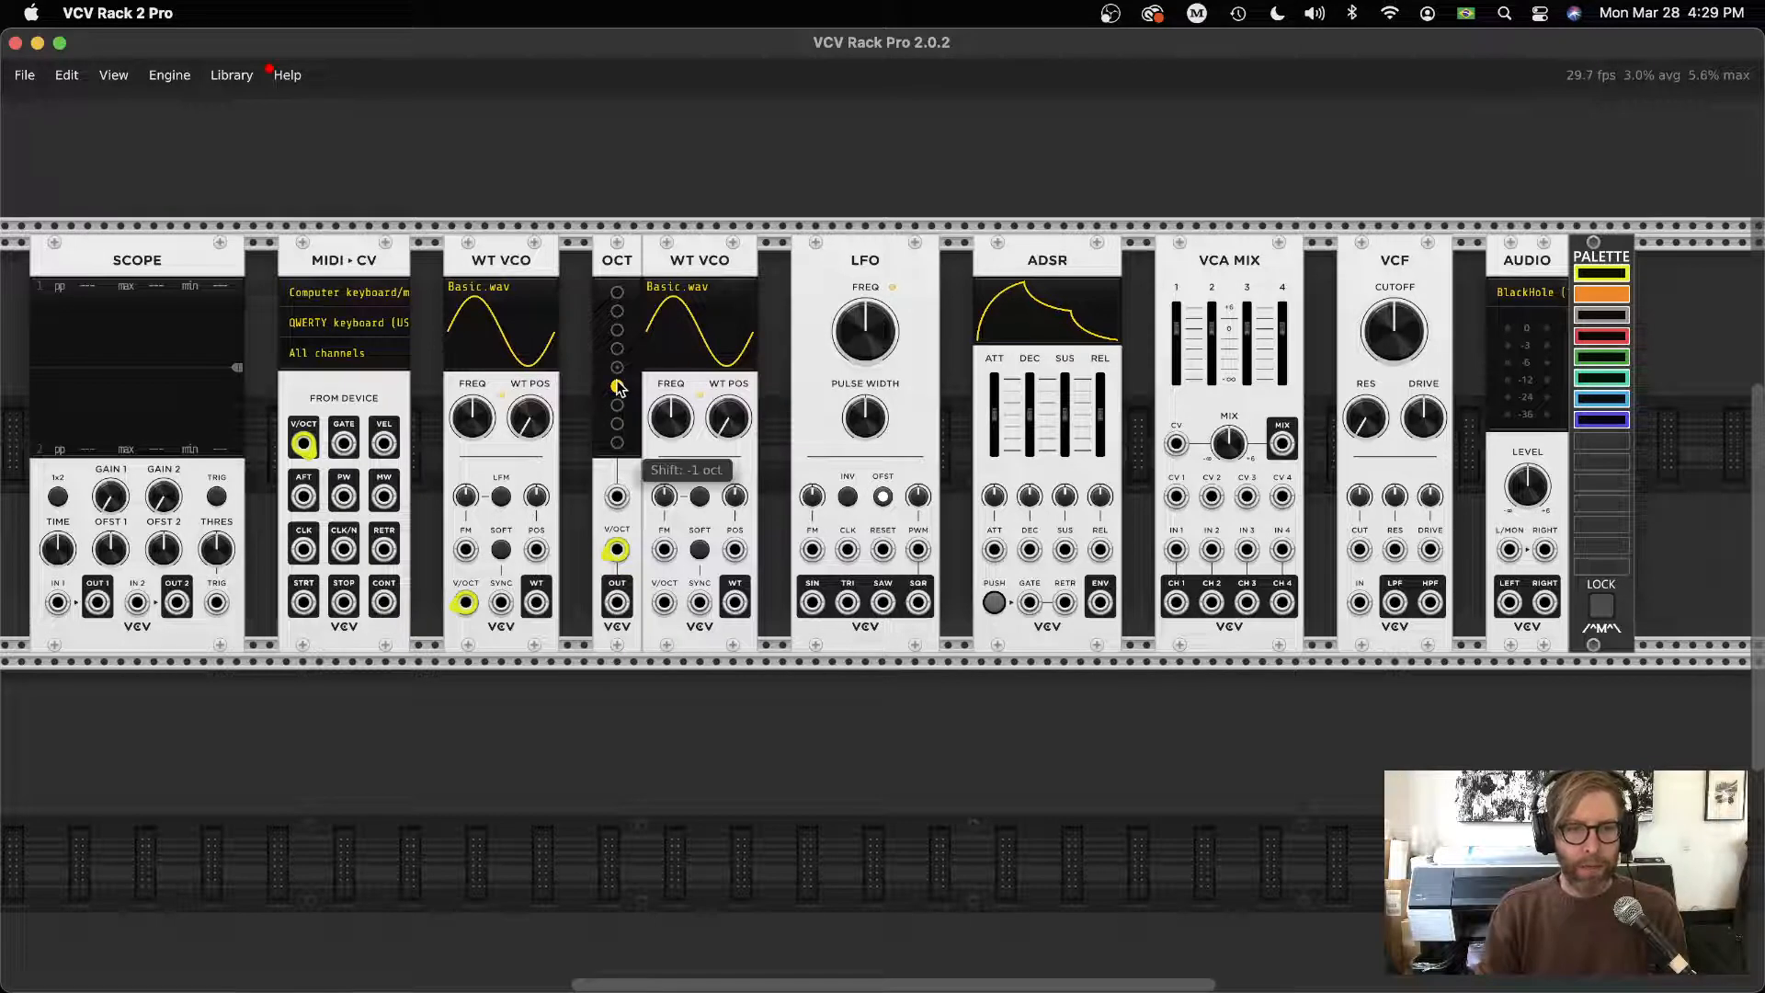
{"action": "left_click_drag", "start_coordinate": [618, 610], "coordinate": [664, 604]}
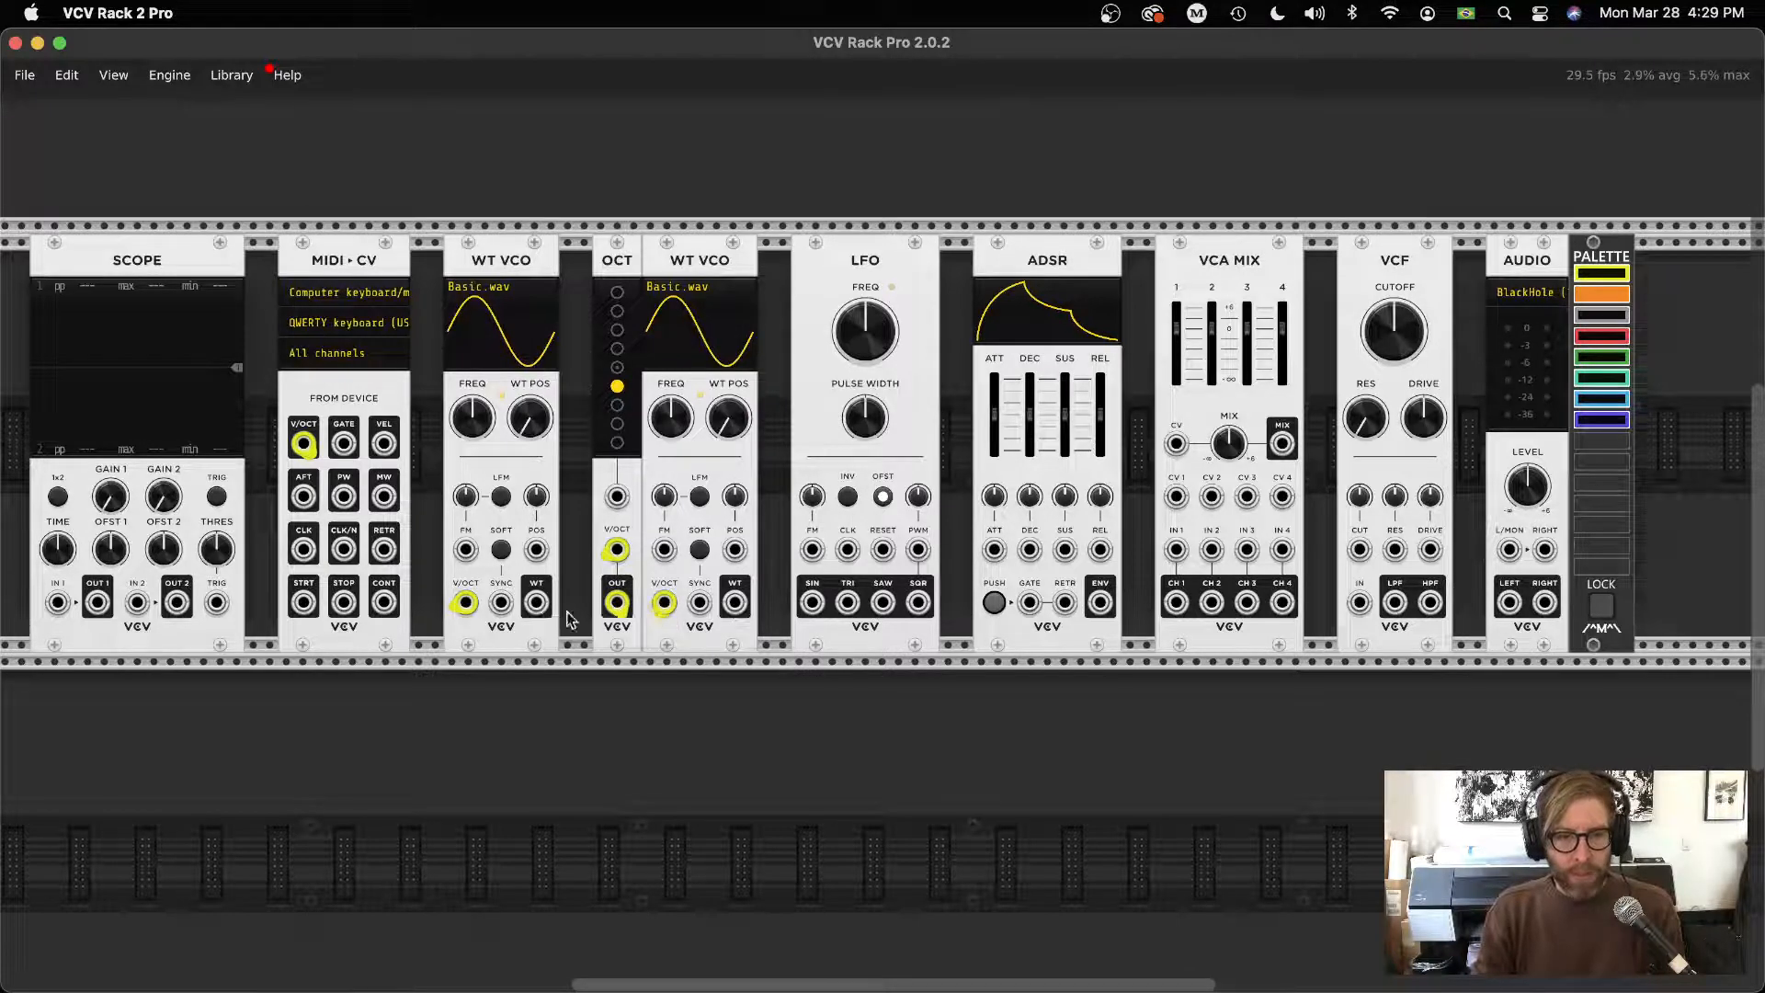
Route both WT VCO outputs into VCA MIX inputs 1 and 2, and the mix through the VCF's low-pass output to the left audio output
{"action": "left_click_drag", "start_coordinate": [536, 603], "coordinate": [1176, 550]}
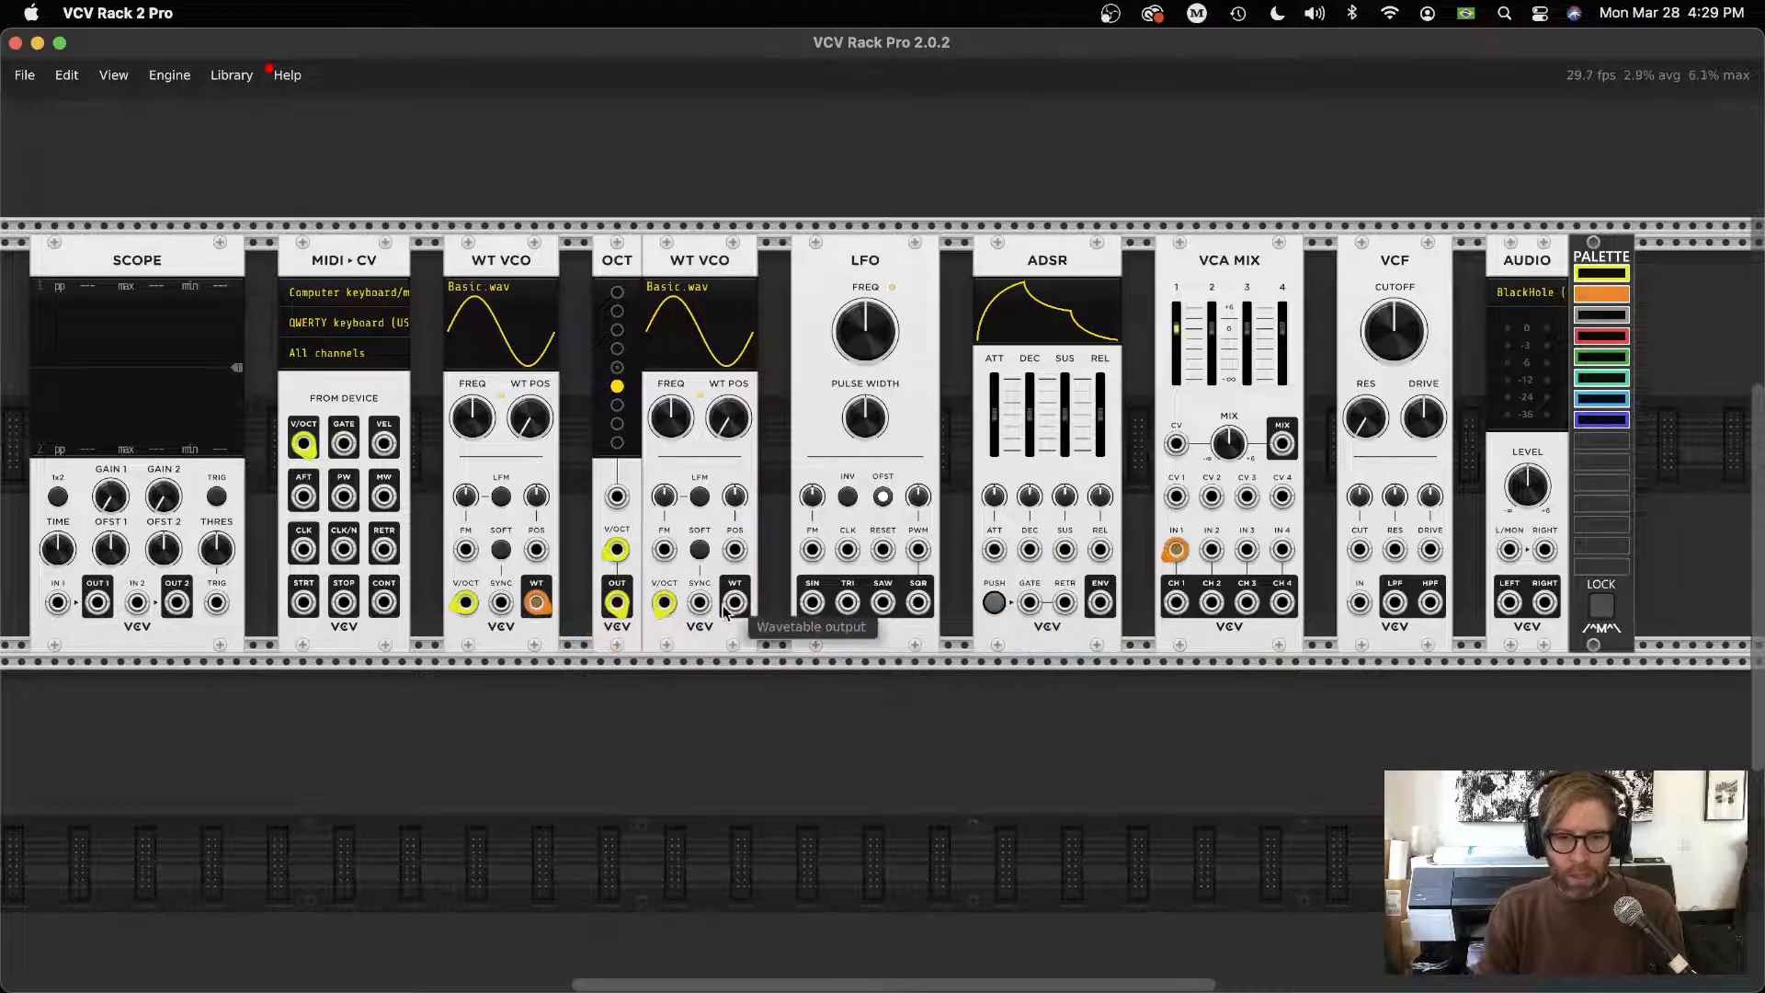
{"action": "left_click_drag", "start_coordinate": [734, 603], "coordinate": [1211, 550]}
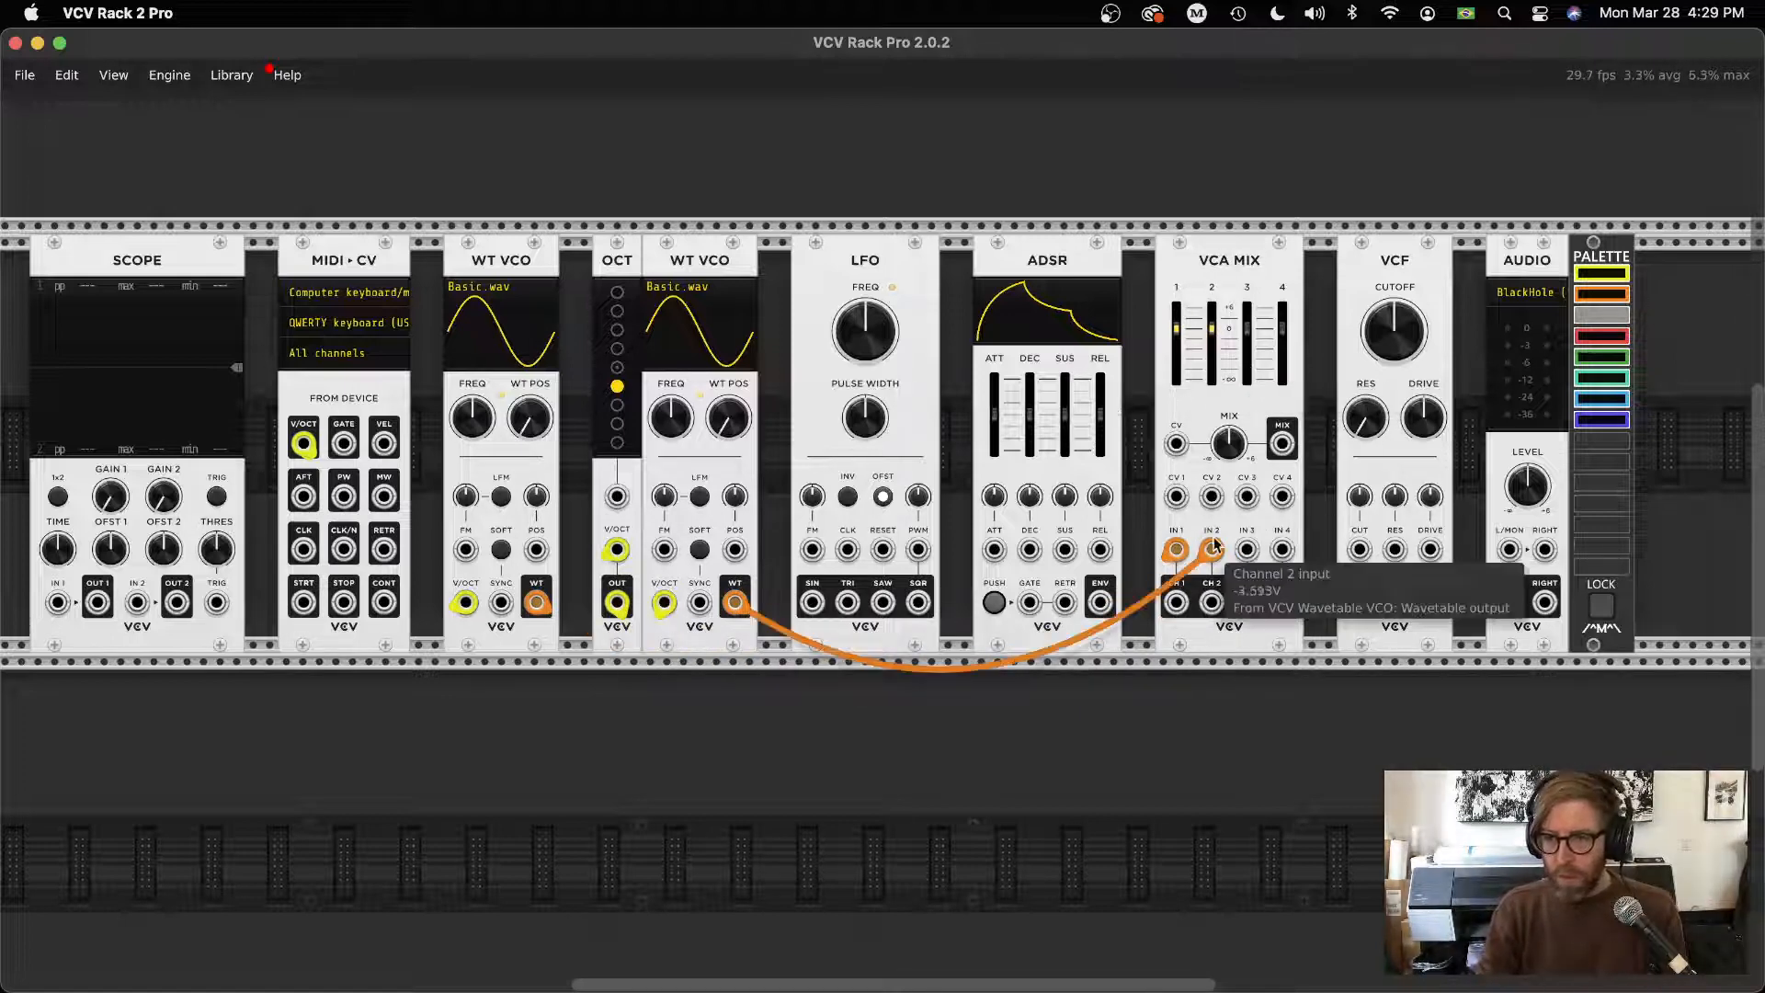
{"action": "left_click_drag", "start_coordinate": [1282, 444], "coordinate": [1508, 549]}
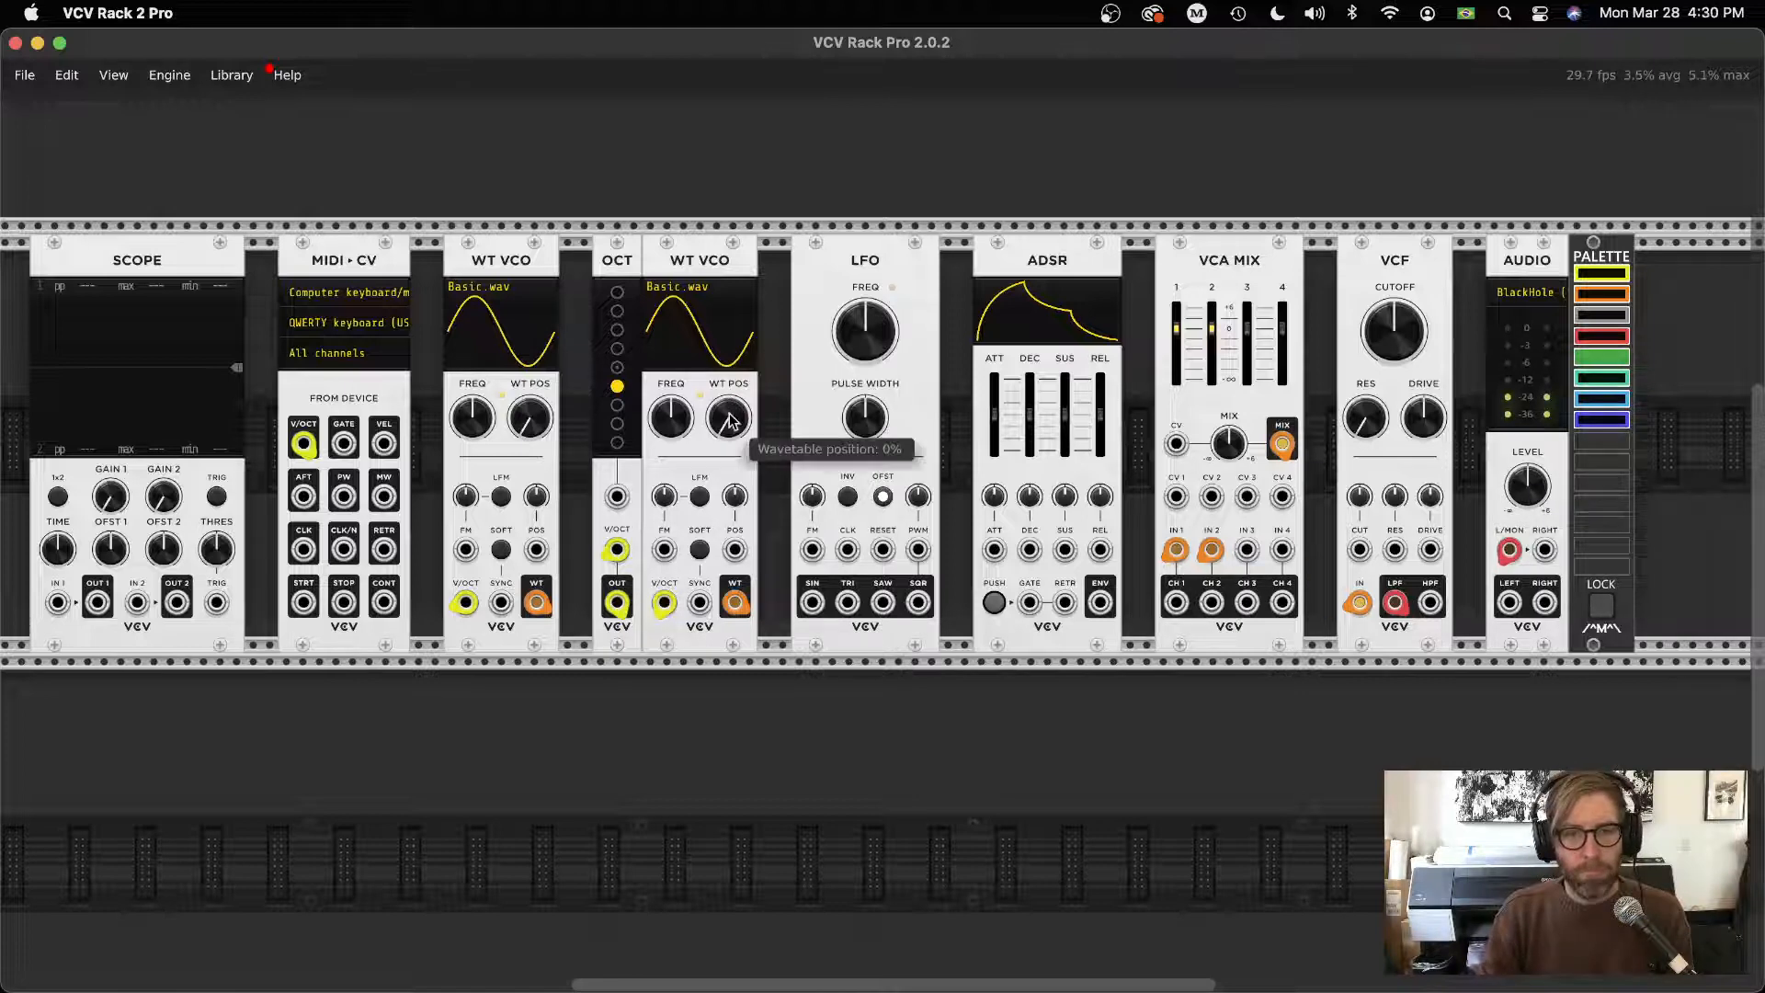
Set the first WT VCO to a triangle and the second to a sawtooth at 67.952% position, raise the filter cutoff and lower the audio level
{"action": "left_click_drag", "start_coordinate": [728, 418], "coordinate": [728, 401]}
{"action": "left_click_drag", "start_coordinate": [530, 419], "coordinate": [530, 440]}
{"action": "left_click_drag", "start_coordinate": [1394, 331], "coordinate": [1395, 322]}
{"action": "mouse_move", "coordinate": [728, 418]}
{"action": "left_mouse_down"}
{"action": "mouse_move", "coordinate": [728, 400]}
{"action": "mouse_move", "coordinate": [728, 421]}
{"action": "left_mouse_up"}
{"action": "left_click_drag", "start_coordinate": [529, 419], "coordinate": [530, 401]}
{"action": "left_click_drag", "start_coordinate": [728, 419], "coordinate": [750, 423]}
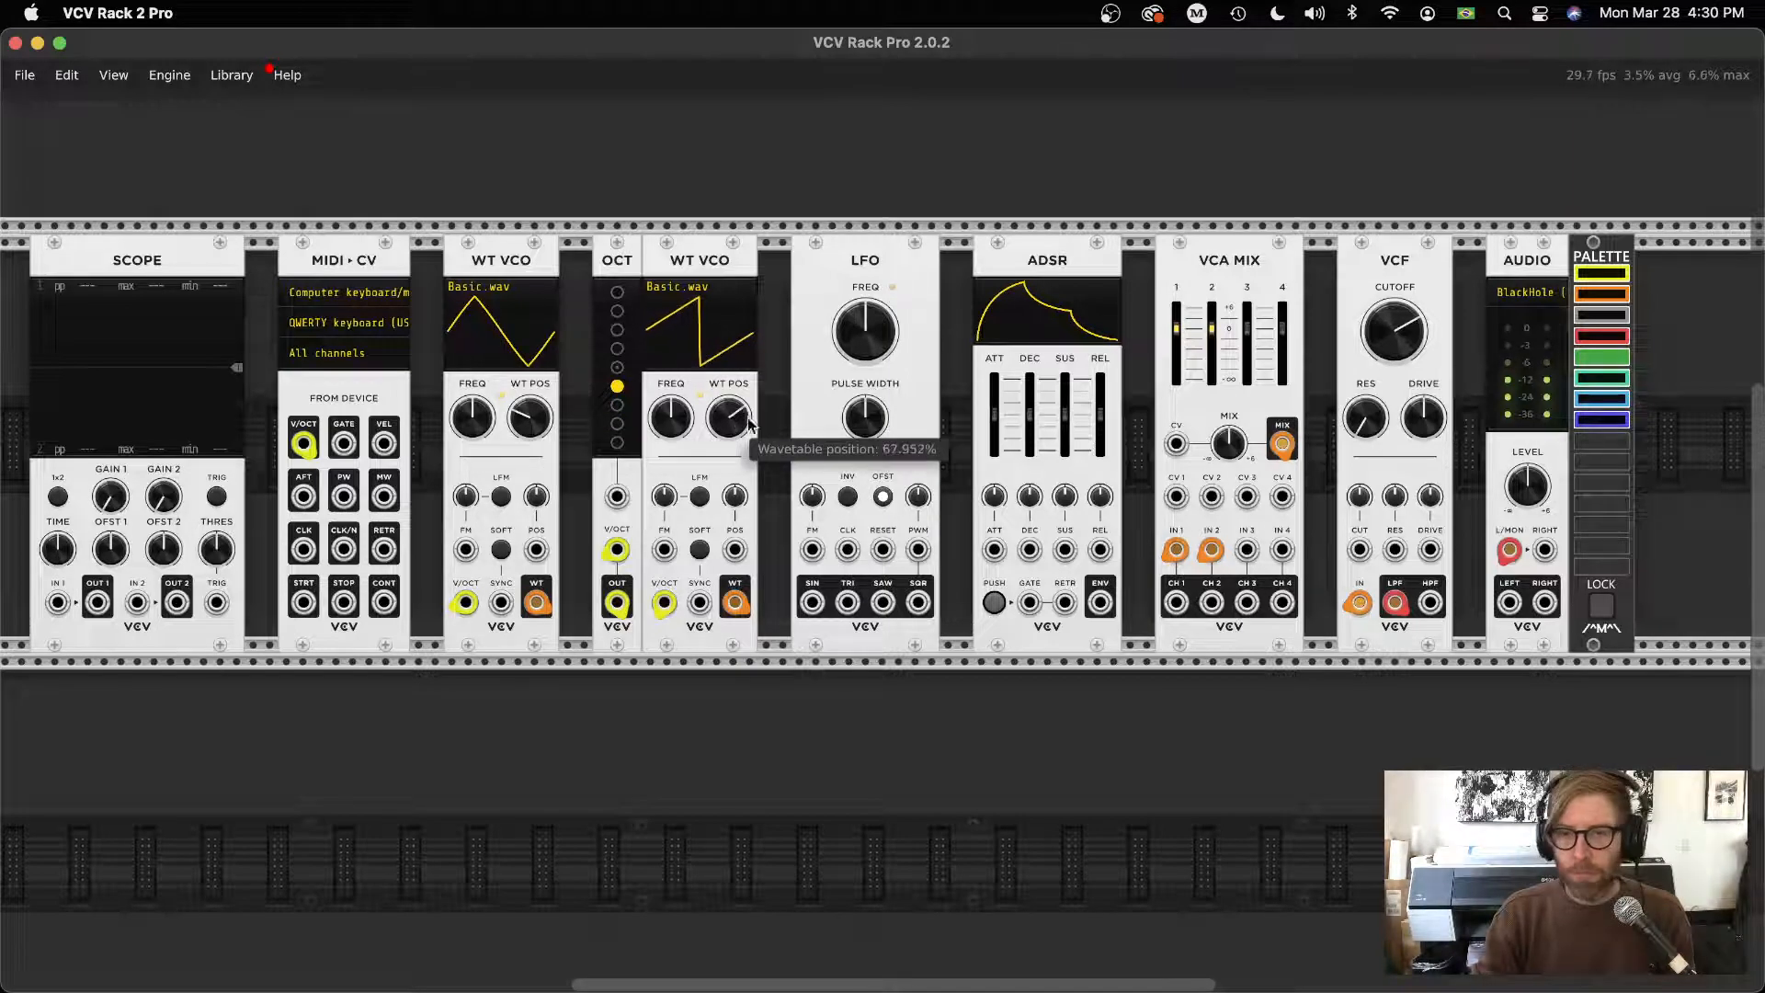
{"action": "left_click_drag", "start_coordinate": [1534, 485], "coordinate": [1537, 489]}
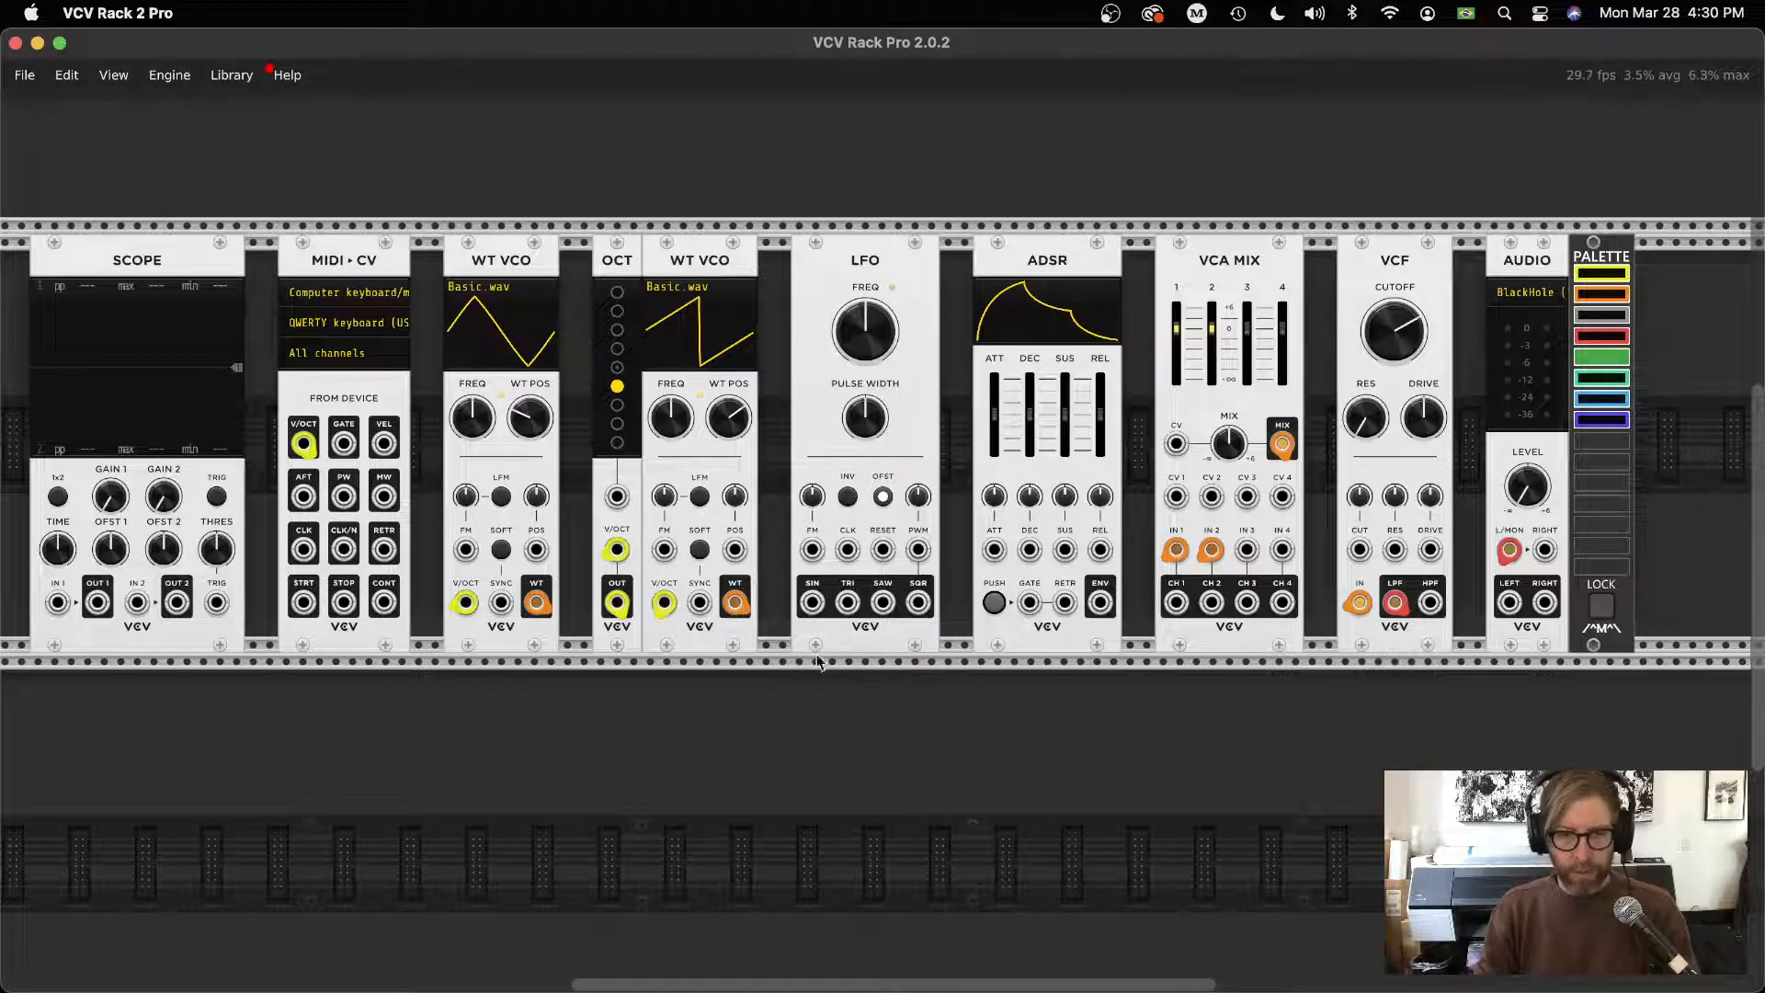
Connect the LFO's sine output to scope input 1, compare unipolar and bipolar offset, and leave the LFO bipolar
{"action": "left_click_drag", "start_coordinate": [813, 604], "coordinate": [59, 605]}
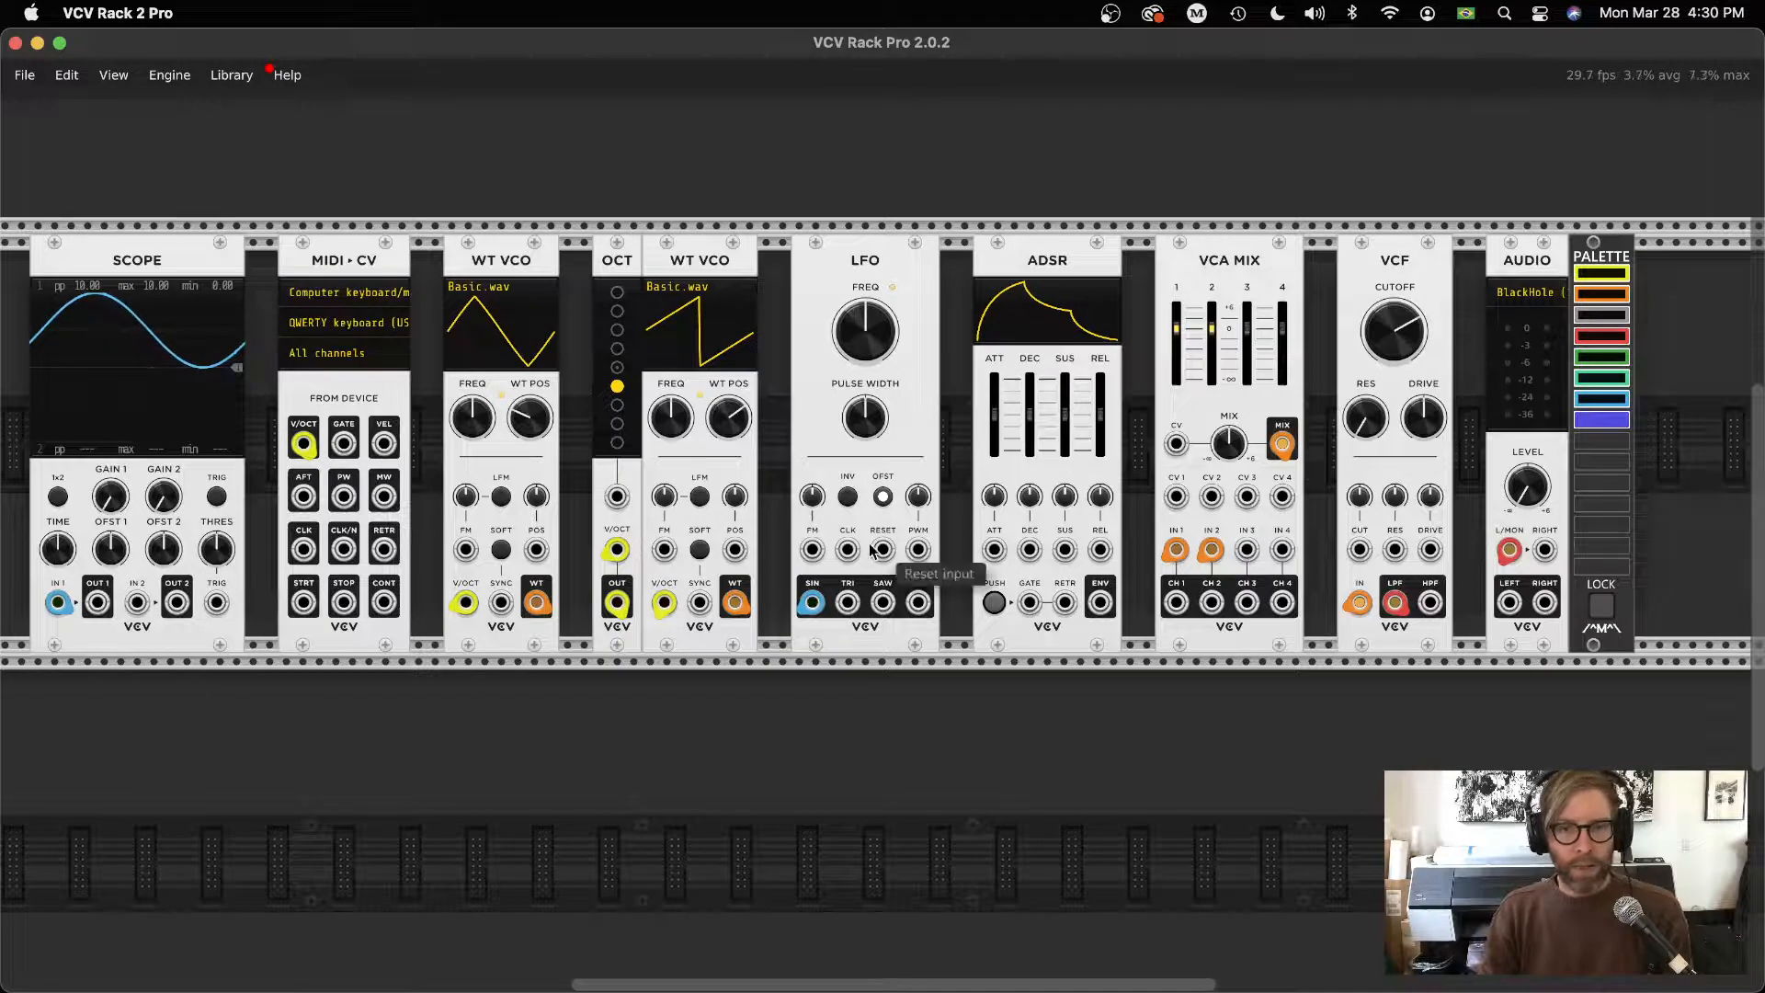
{"action": "right_click", "coordinate": [815, 389]}
{"action": "left_click", "coordinate": [913, 348]}
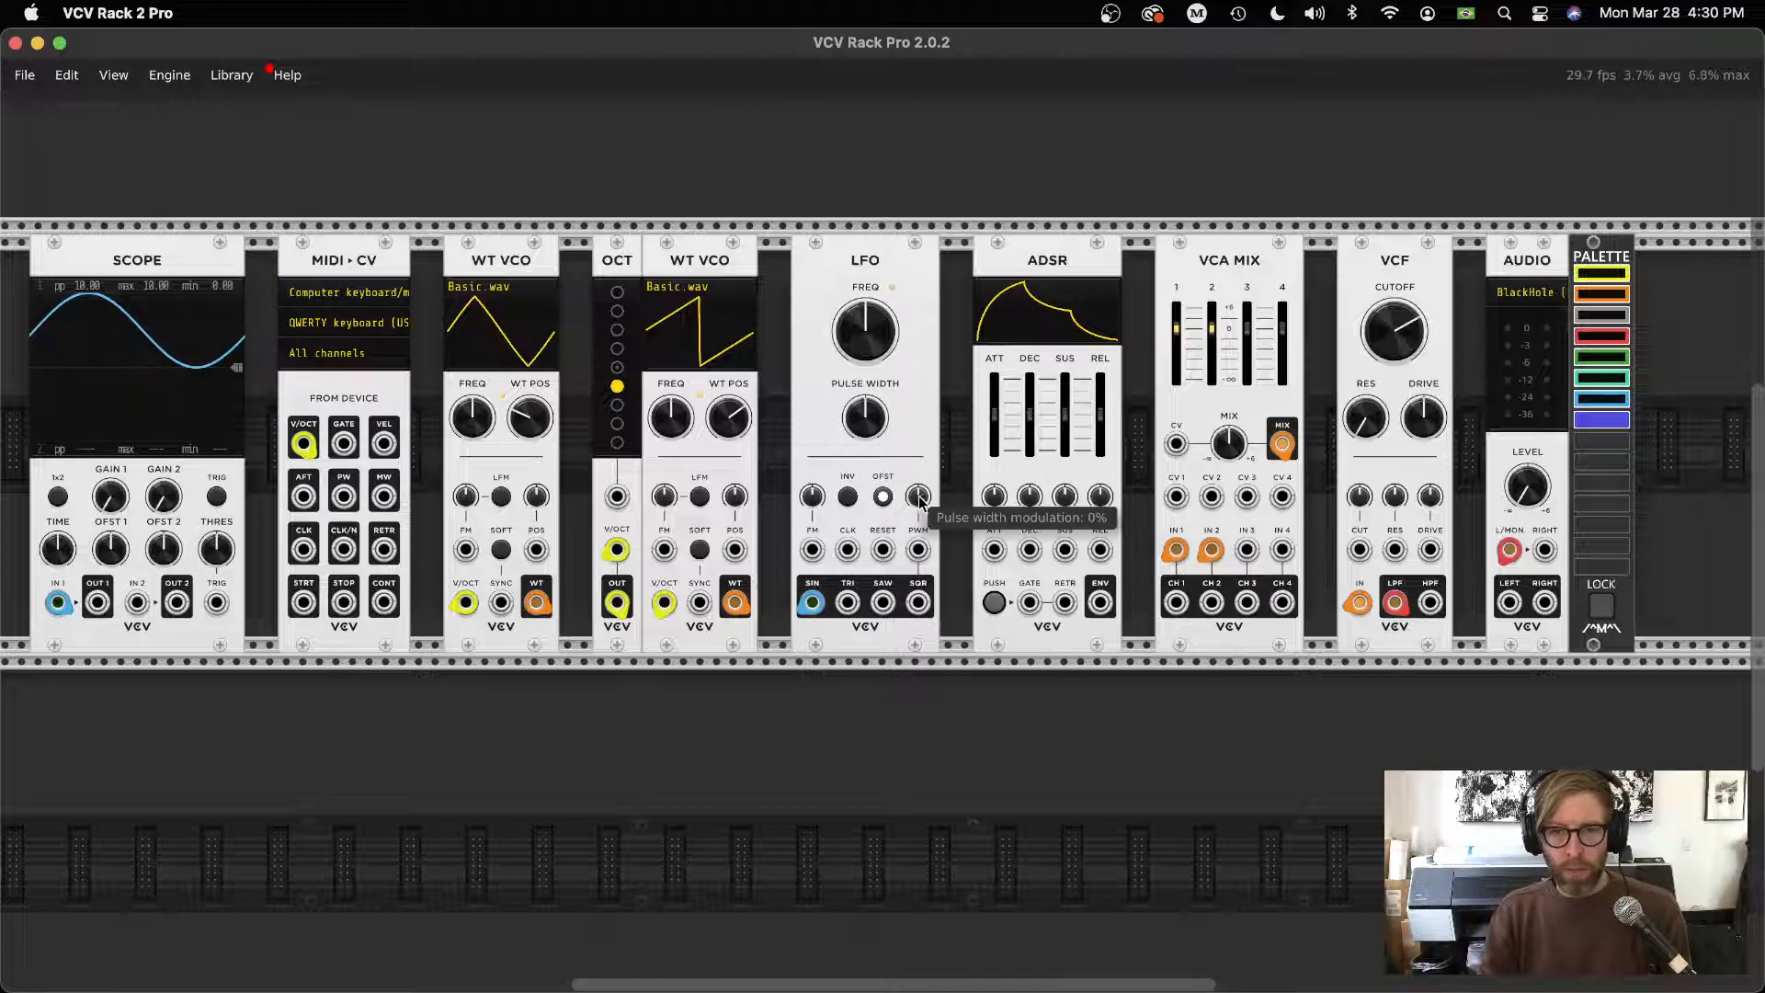
{"action": "left_click", "coordinate": [883, 497]}
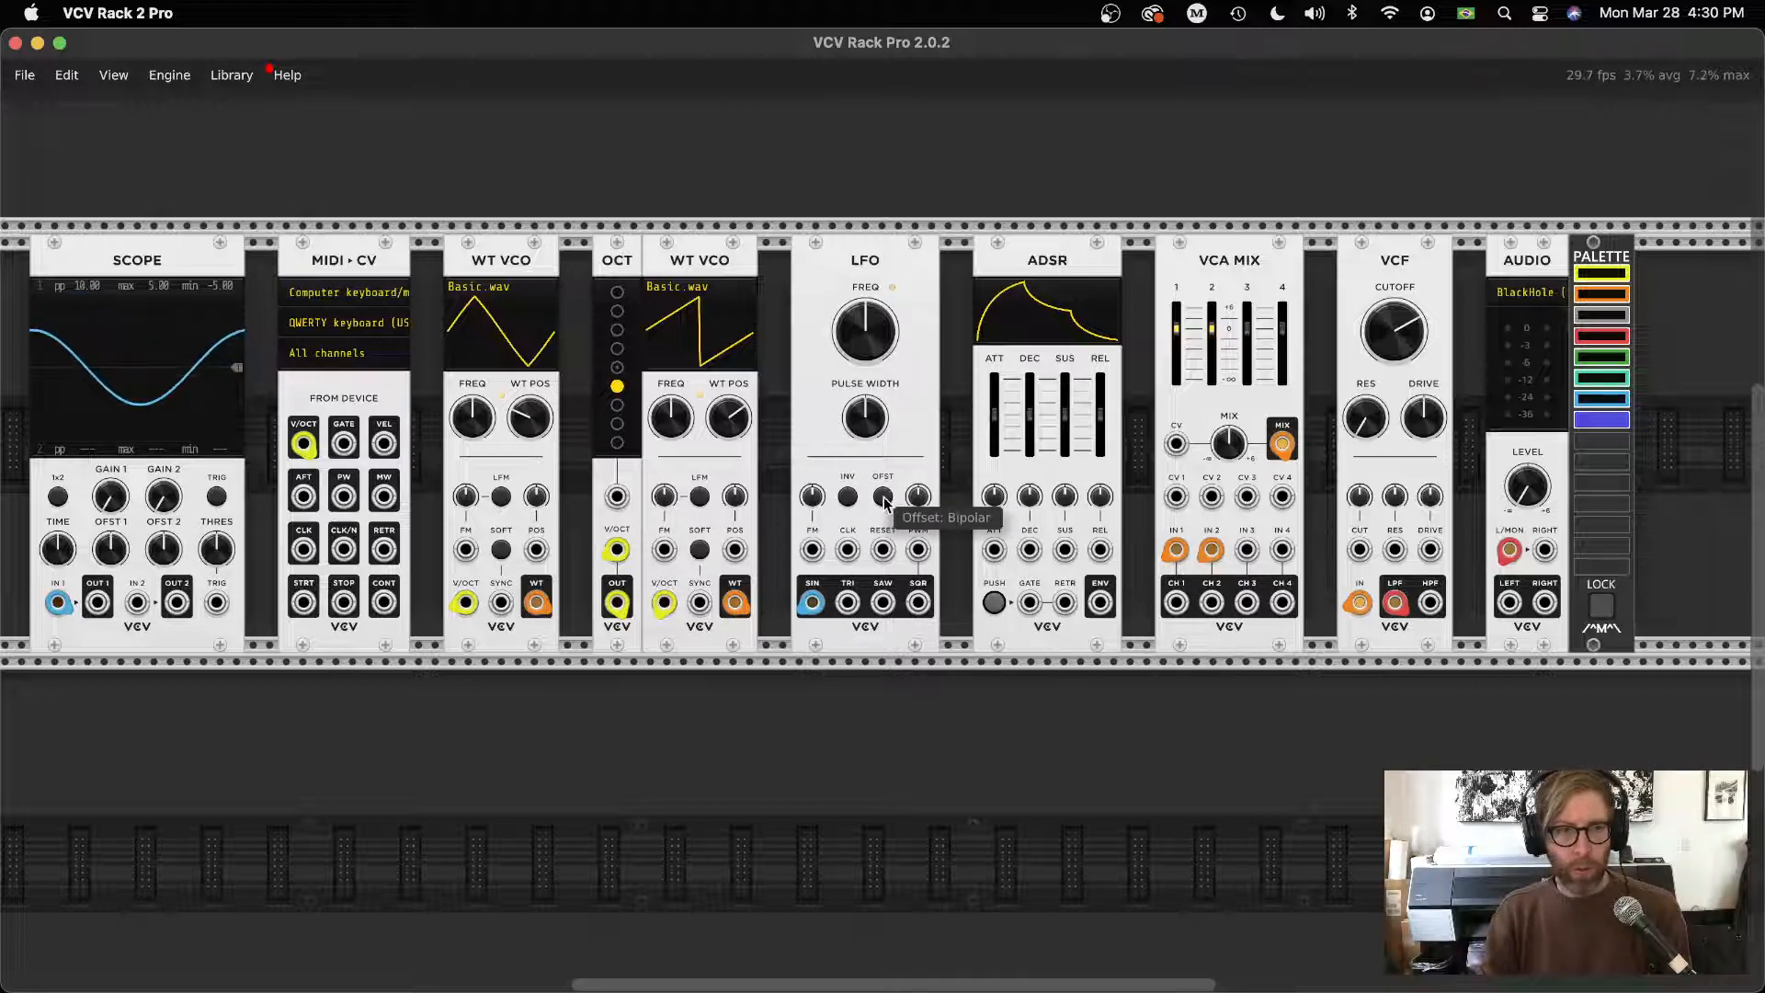
{"action": "left_click", "coordinate": [884, 497]}
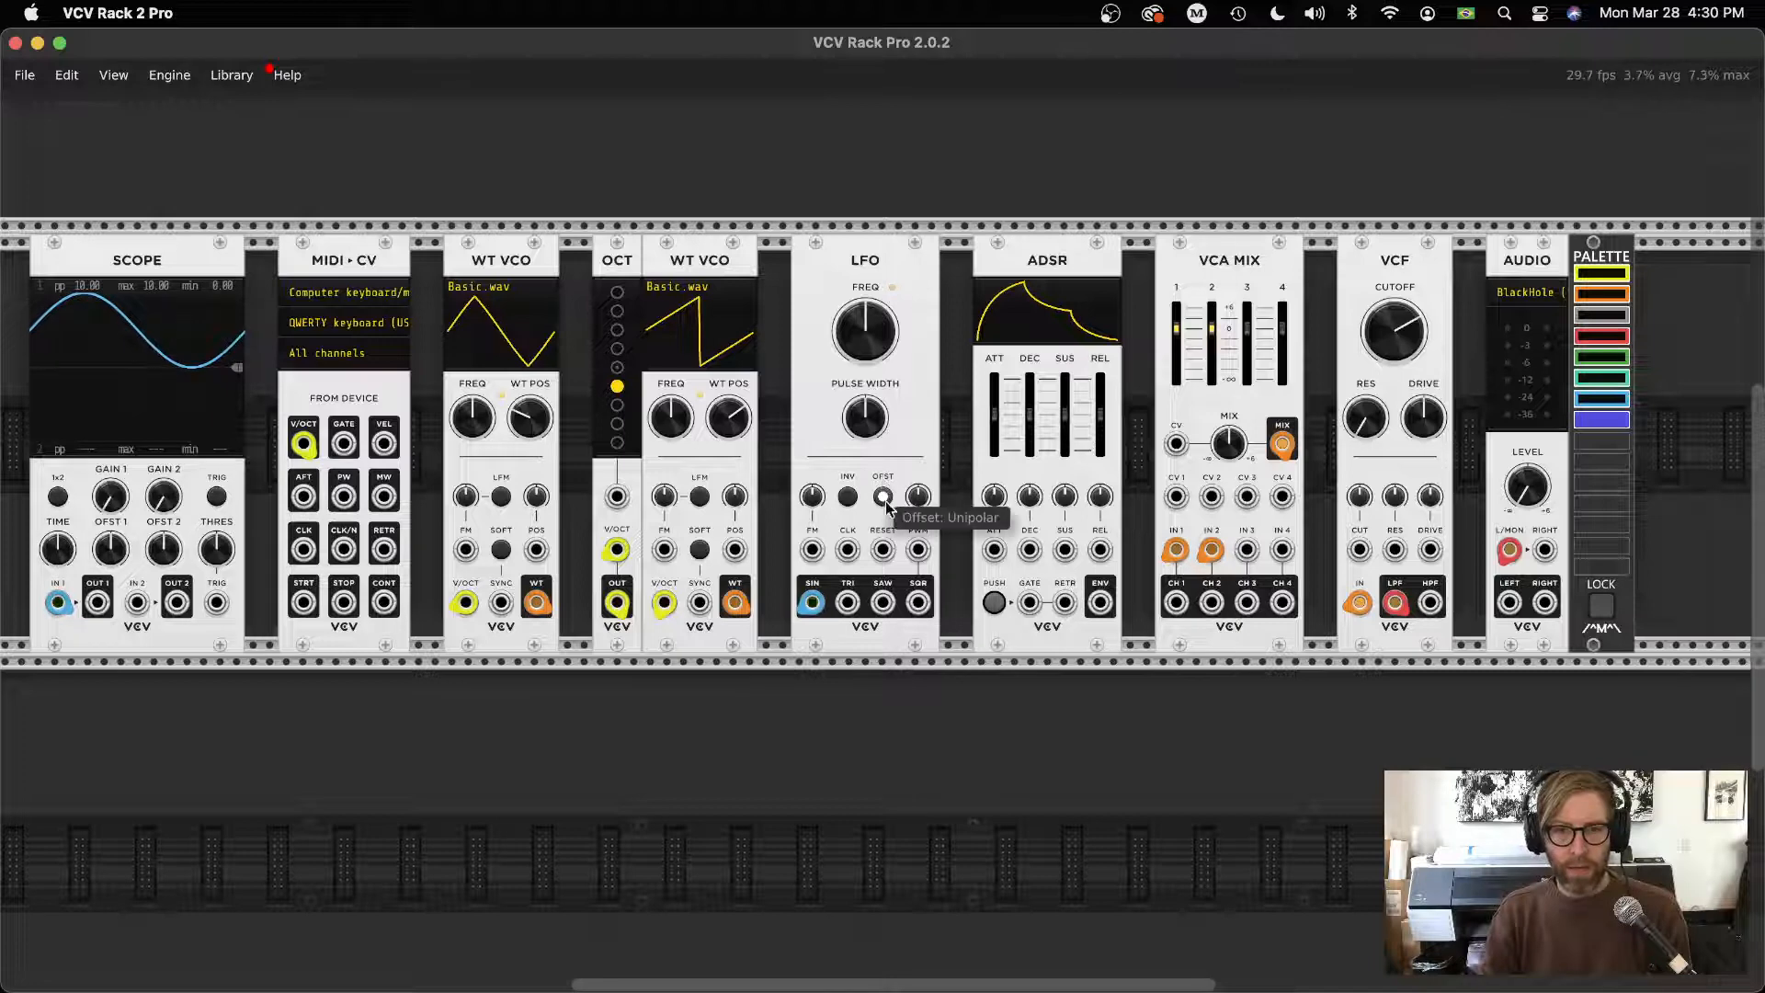
{"action": "left_click", "coordinate": [883, 498]}
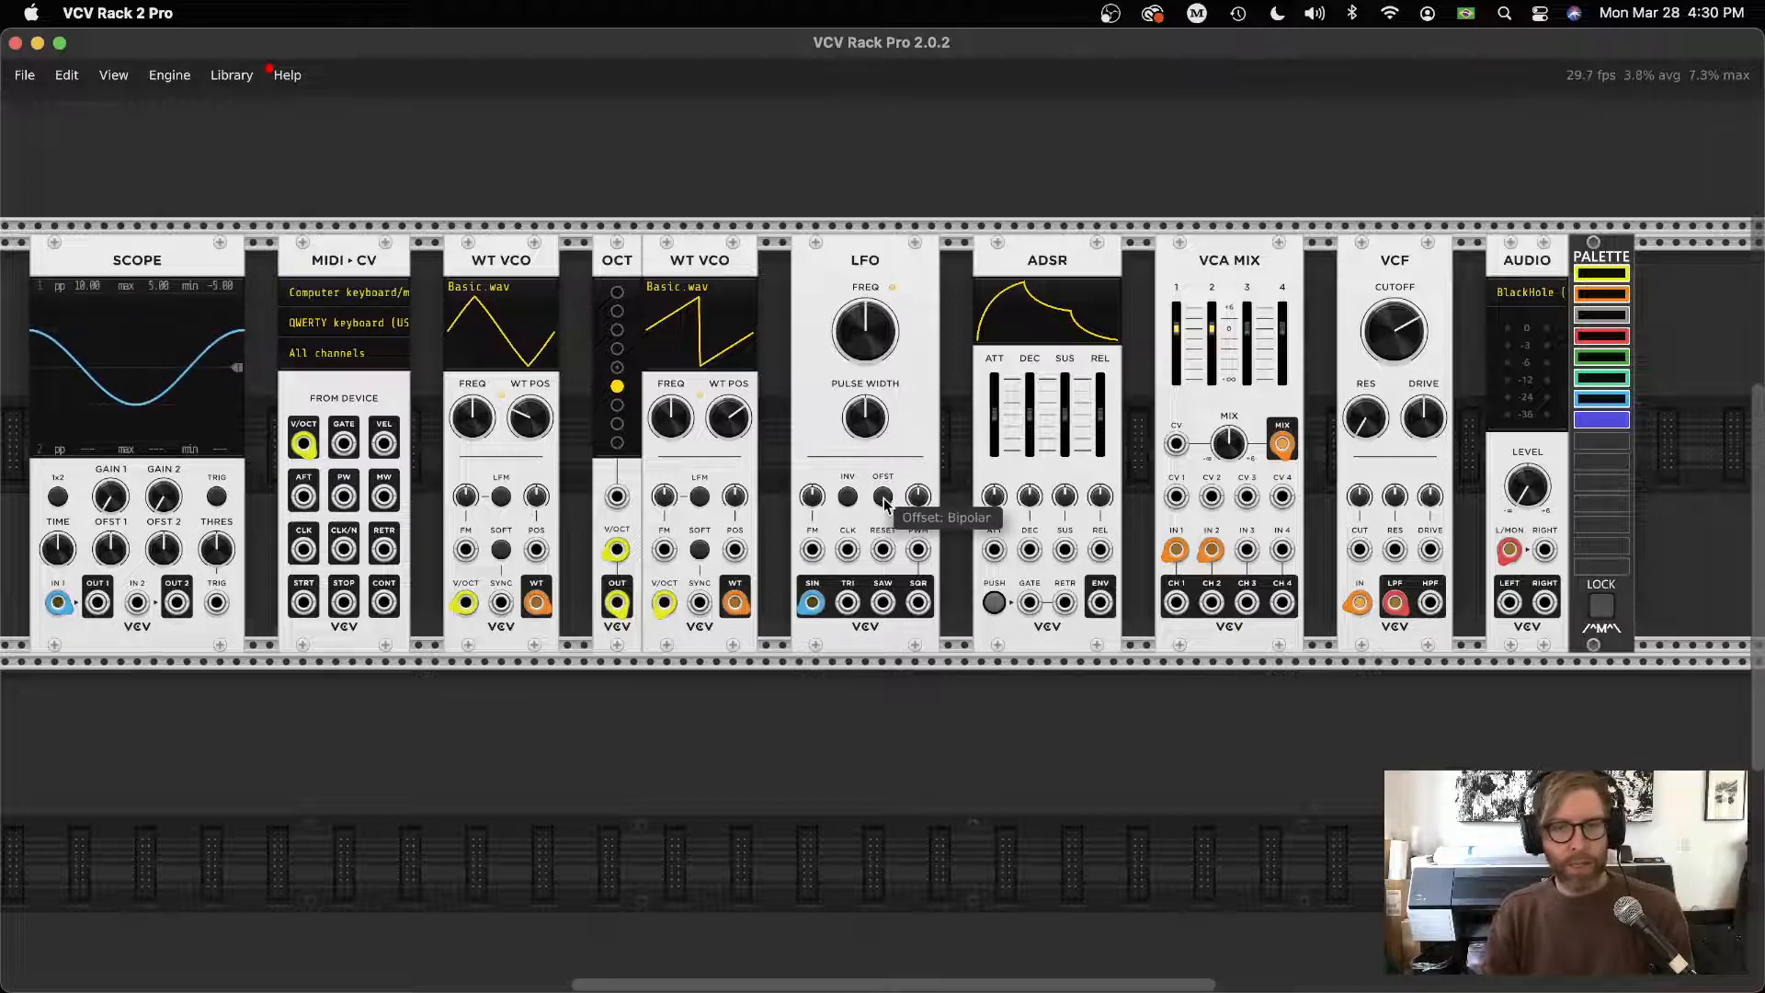
{"action": "left_click", "coordinate": [882, 499]}
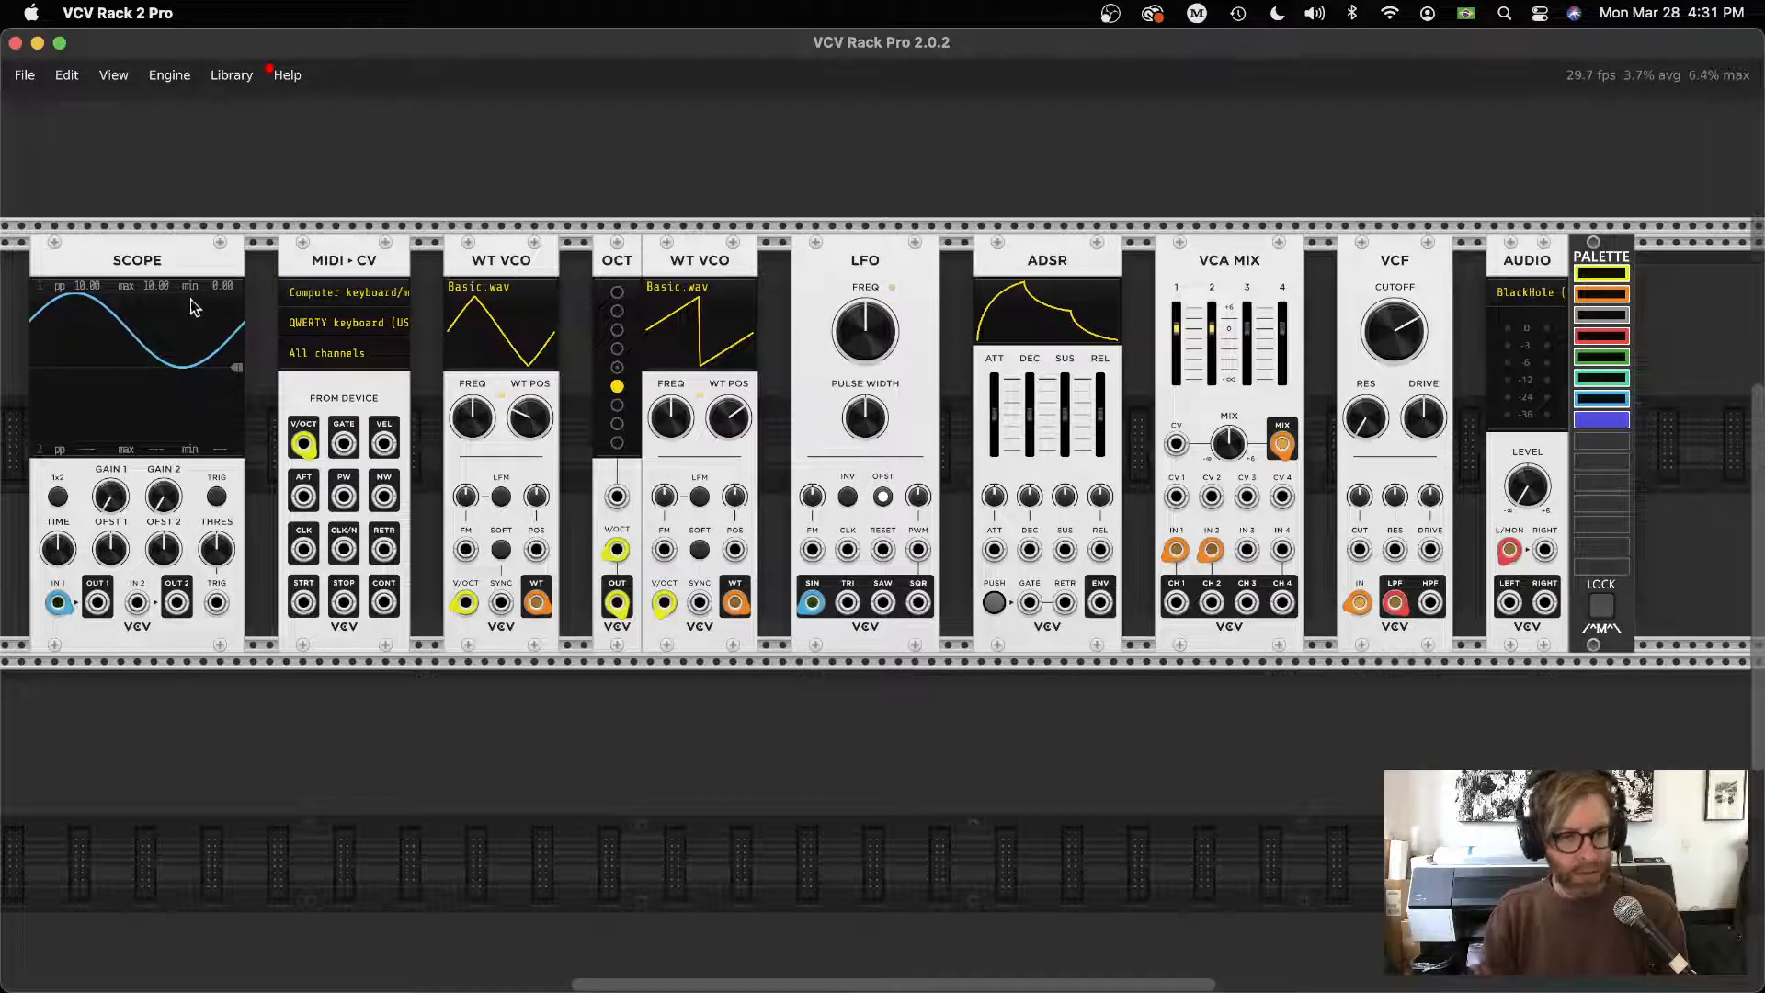
{"action": "left_click", "coordinate": [882, 498]}
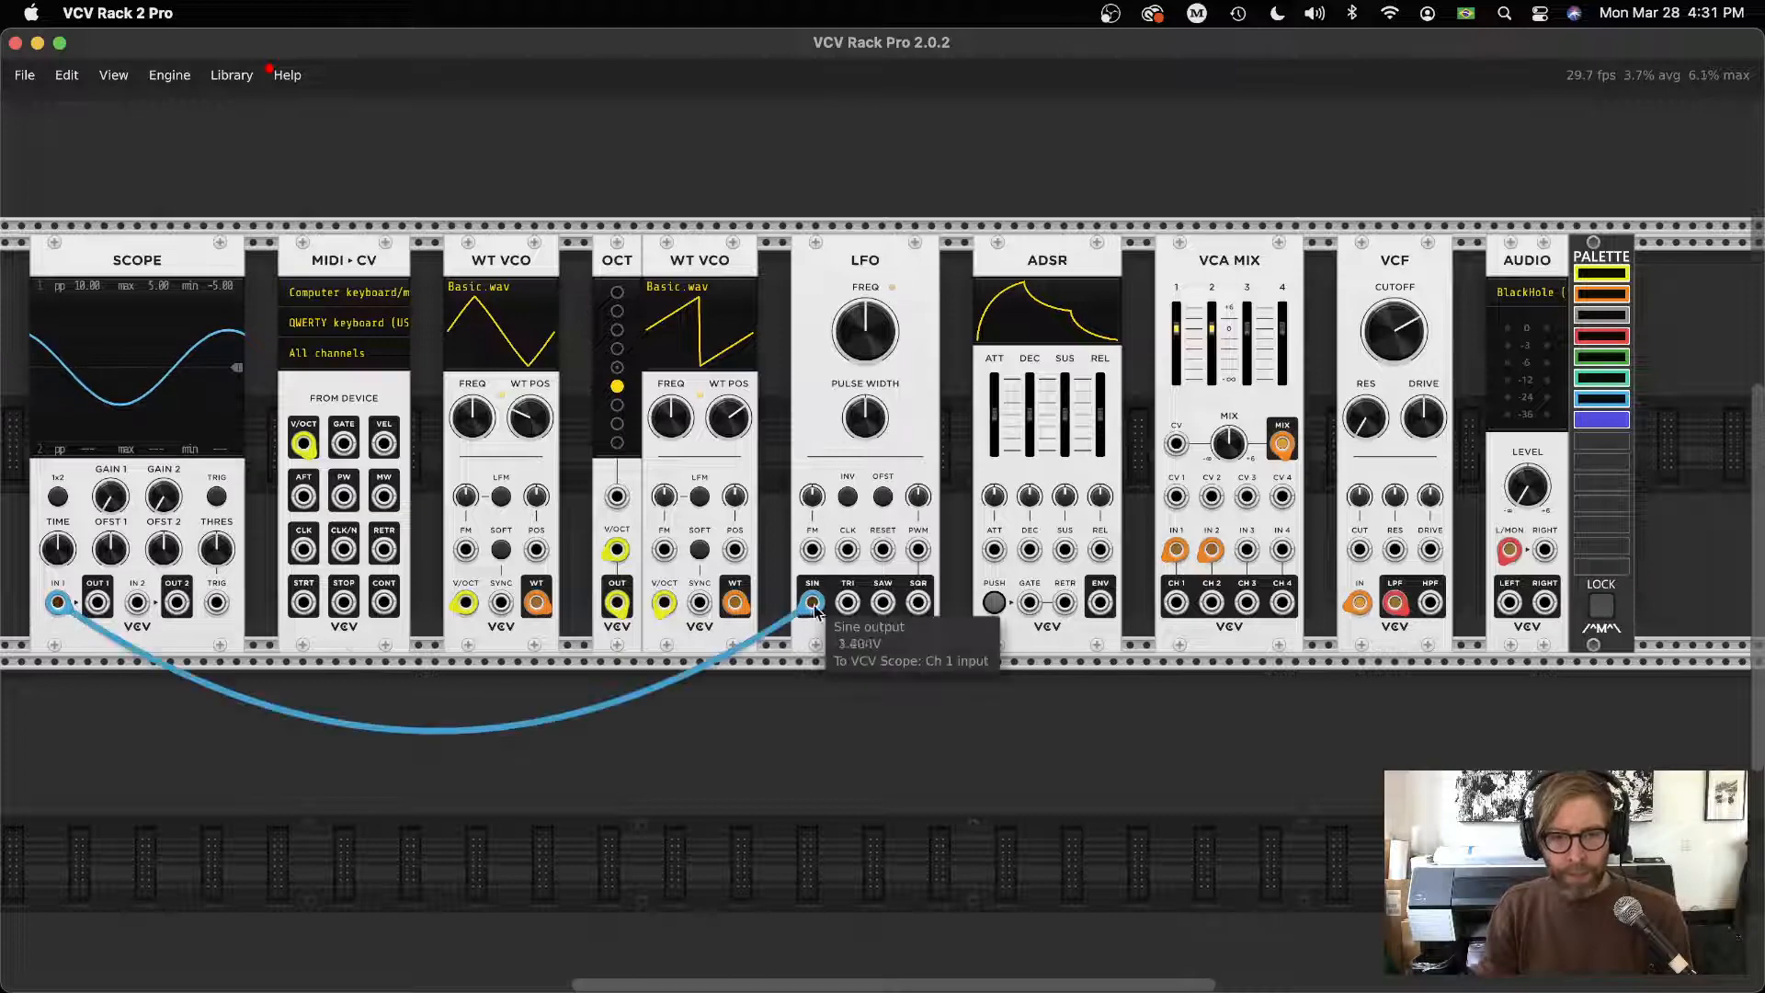
Patch a second cable from the LFO's sine output to the first WT VCO's FM input
{"action": "left_click_drag", "start_coordinate": [50, 609], "coordinate": [465, 551]}
{"action": "right_click", "coordinate": [464, 552]}
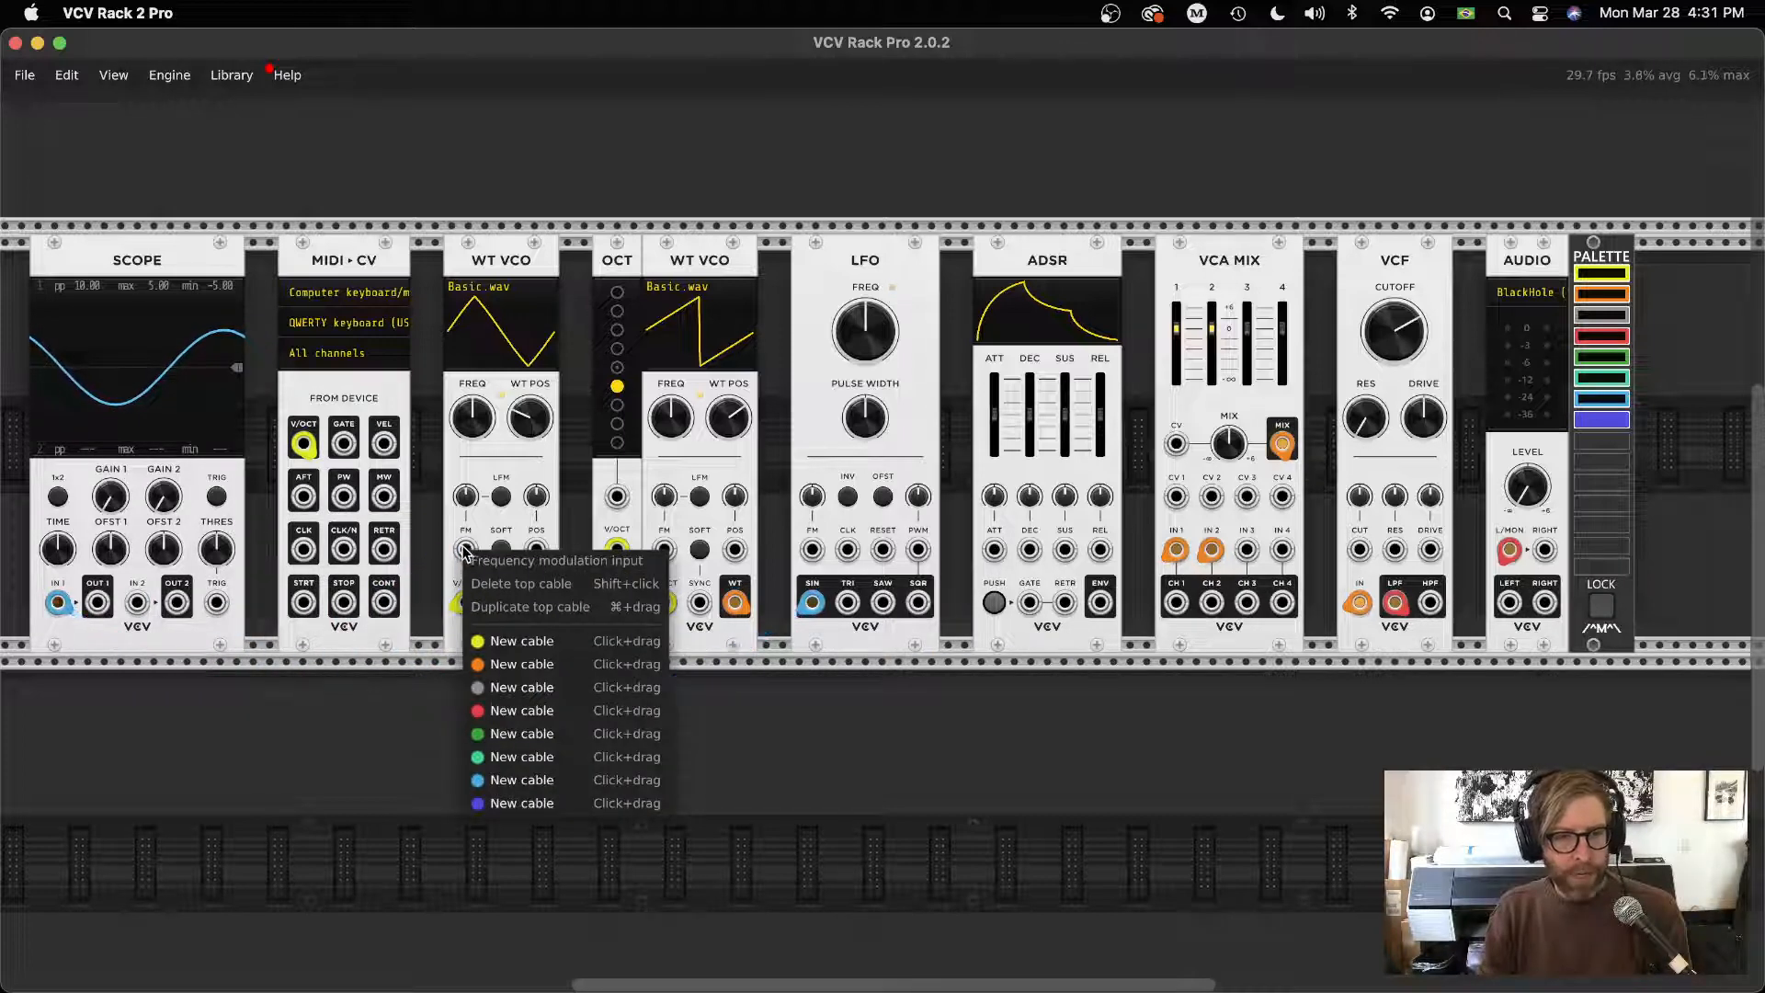
{"action": "left_click", "coordinate": [405, 568]}
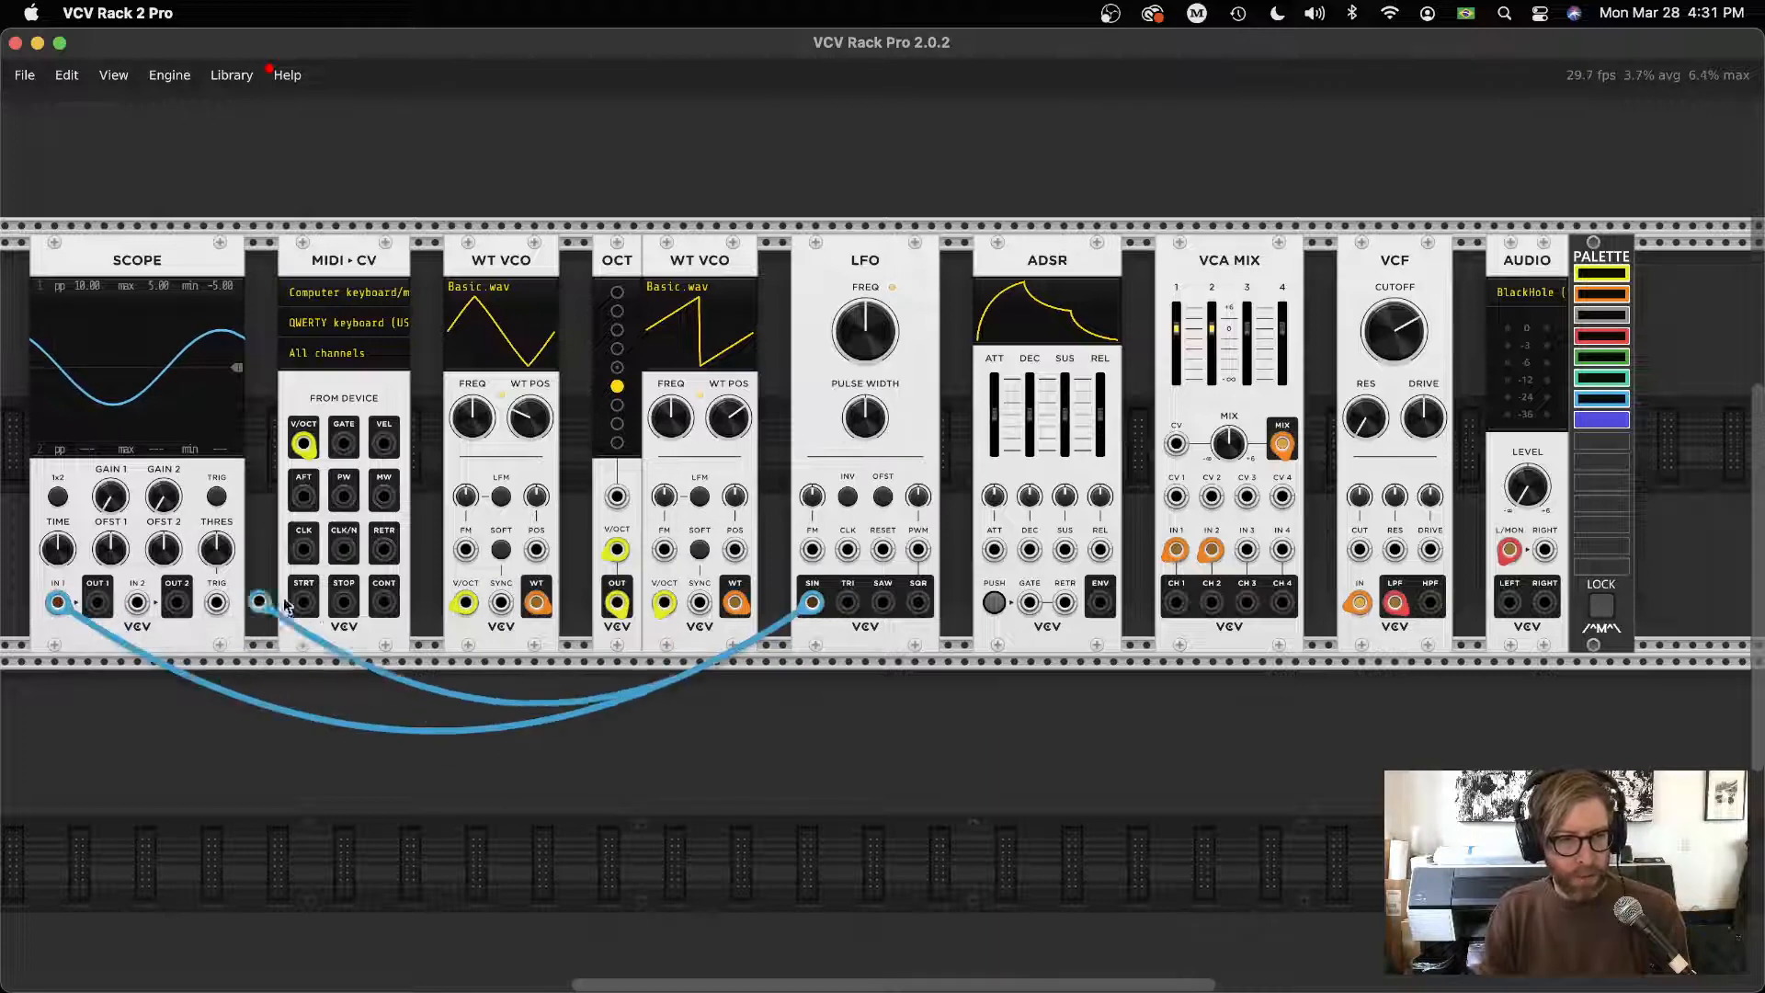
{"action": "left_click_drag", "start_coordinate": [474, 549], "coordinate": [473, 548]}
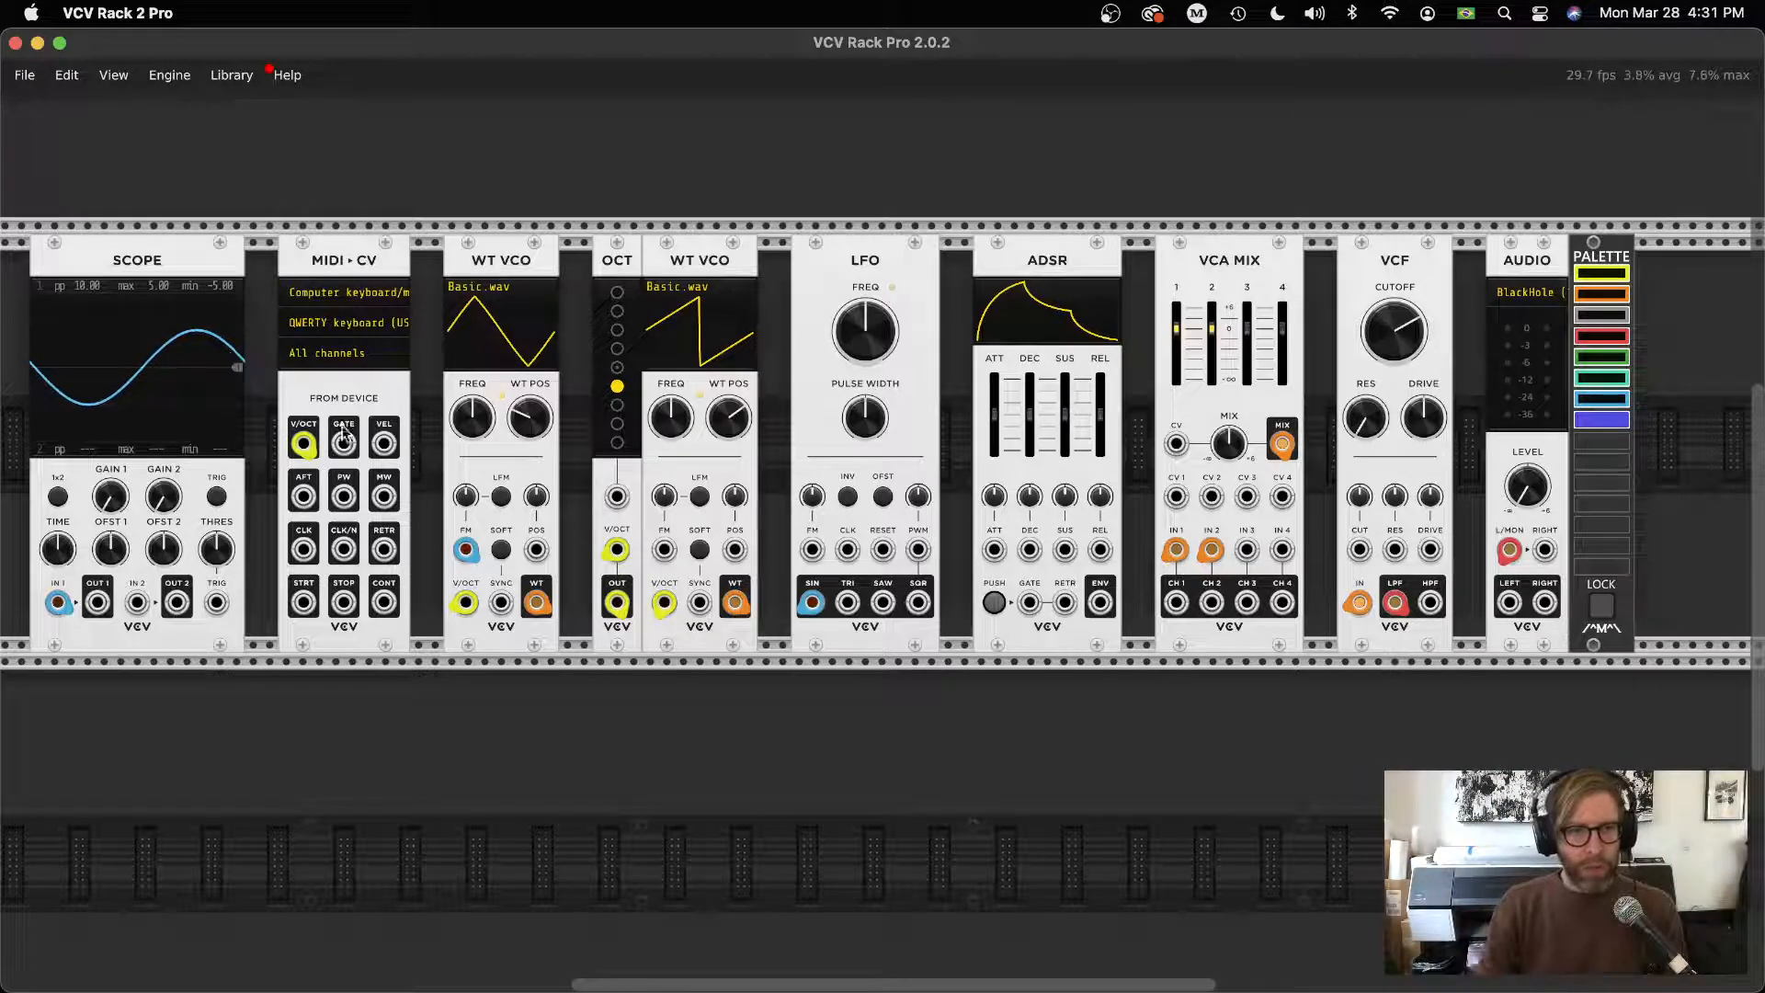
Switch the LFO offset to unipolar and back to bipolar to compare its wave on the scope
{"action": "mouse_move", "coordinate": [477, 419]}
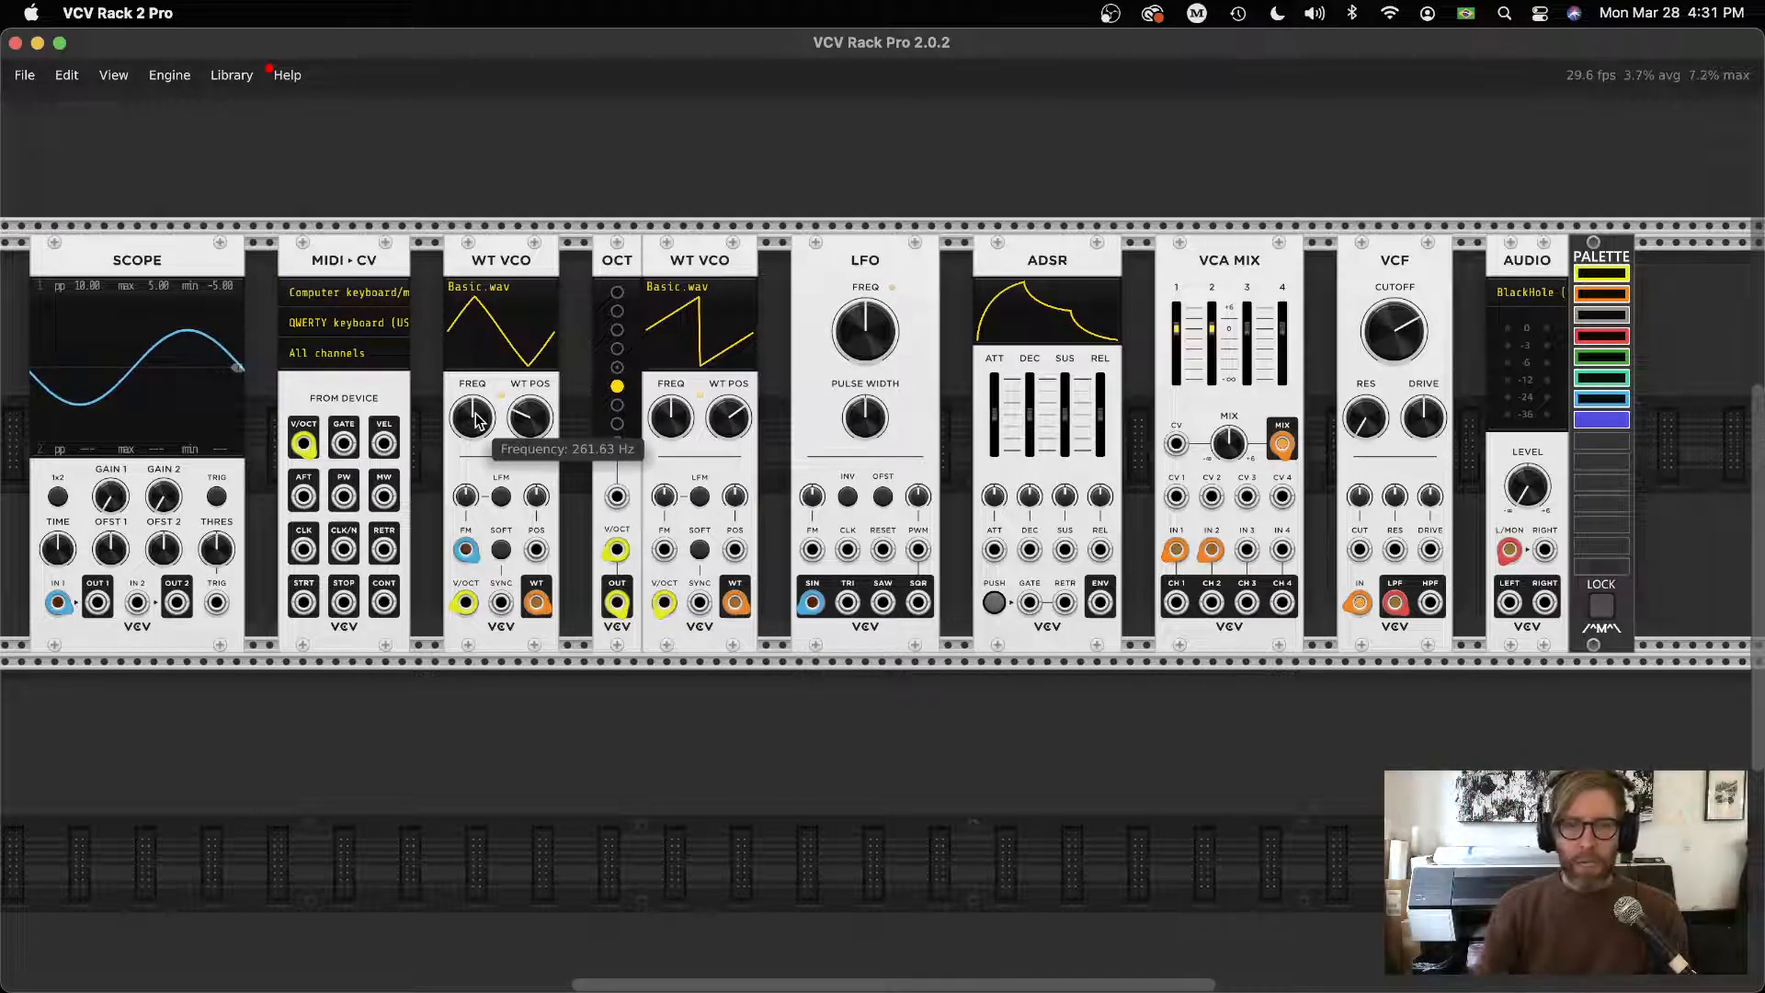
{"action": "right_click", "coordinate": [506, 428]}
{"action": "left_click", "coordinate": [886, 469]}
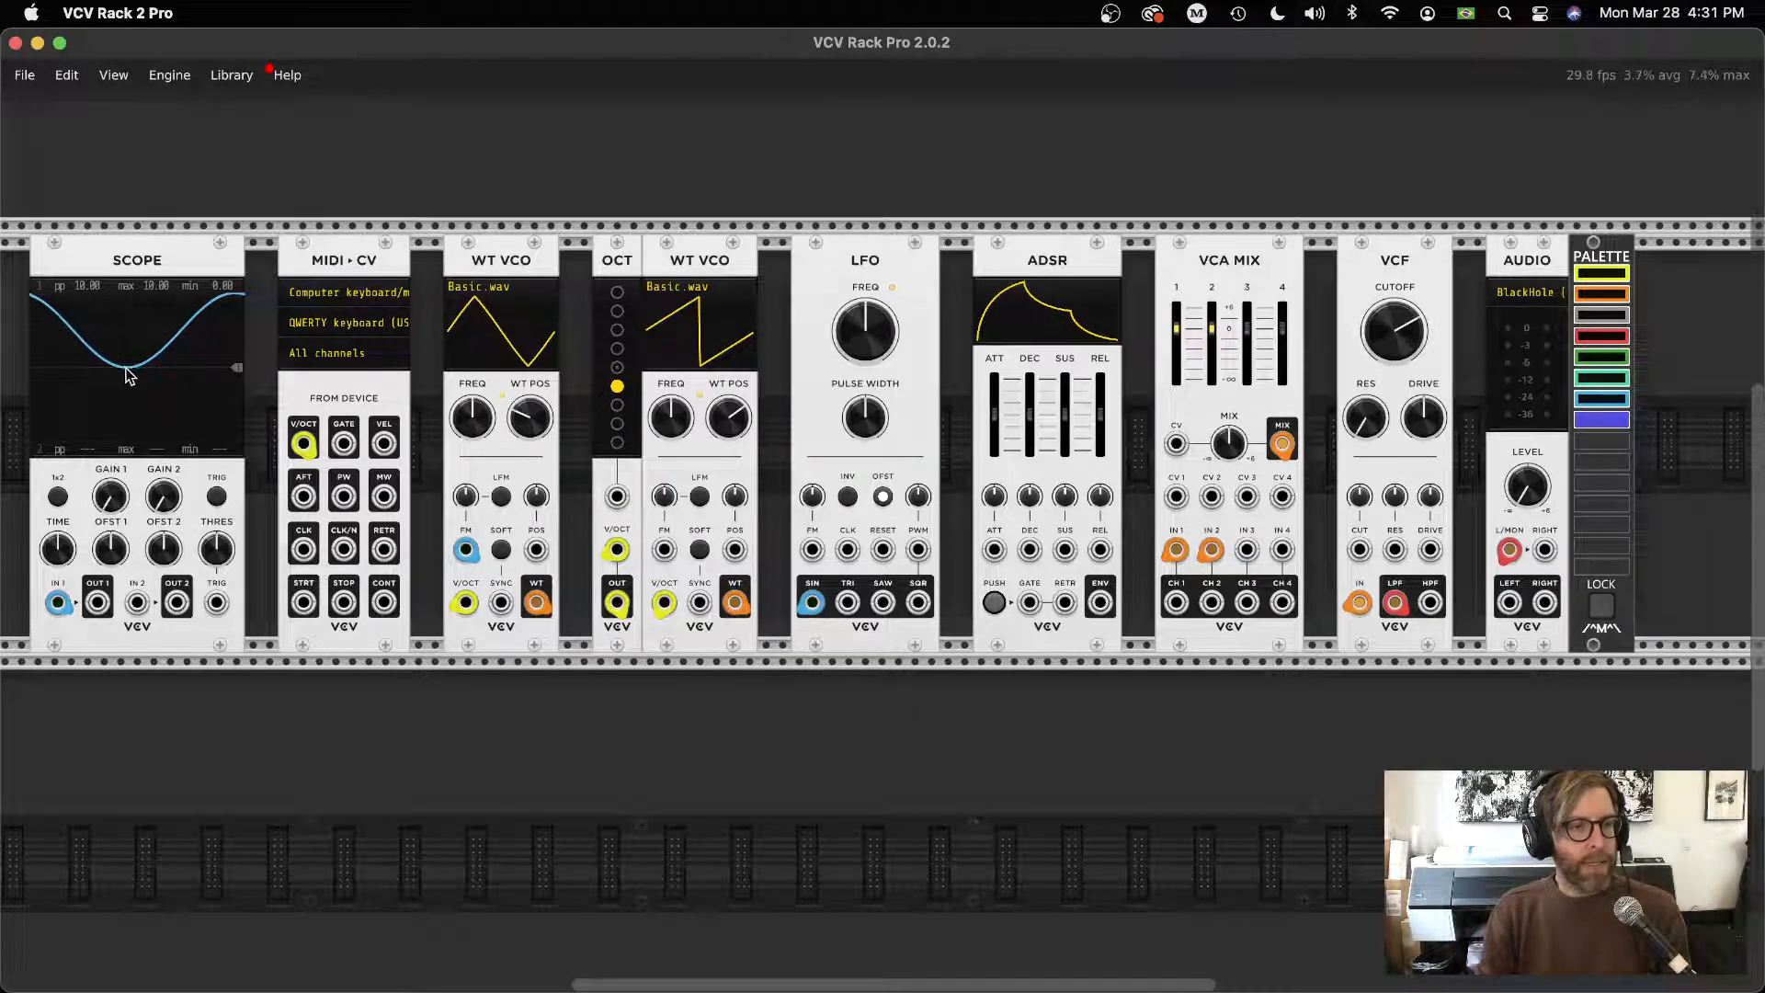
{"action": "mouse_move", "coordinate": [483, 418]}
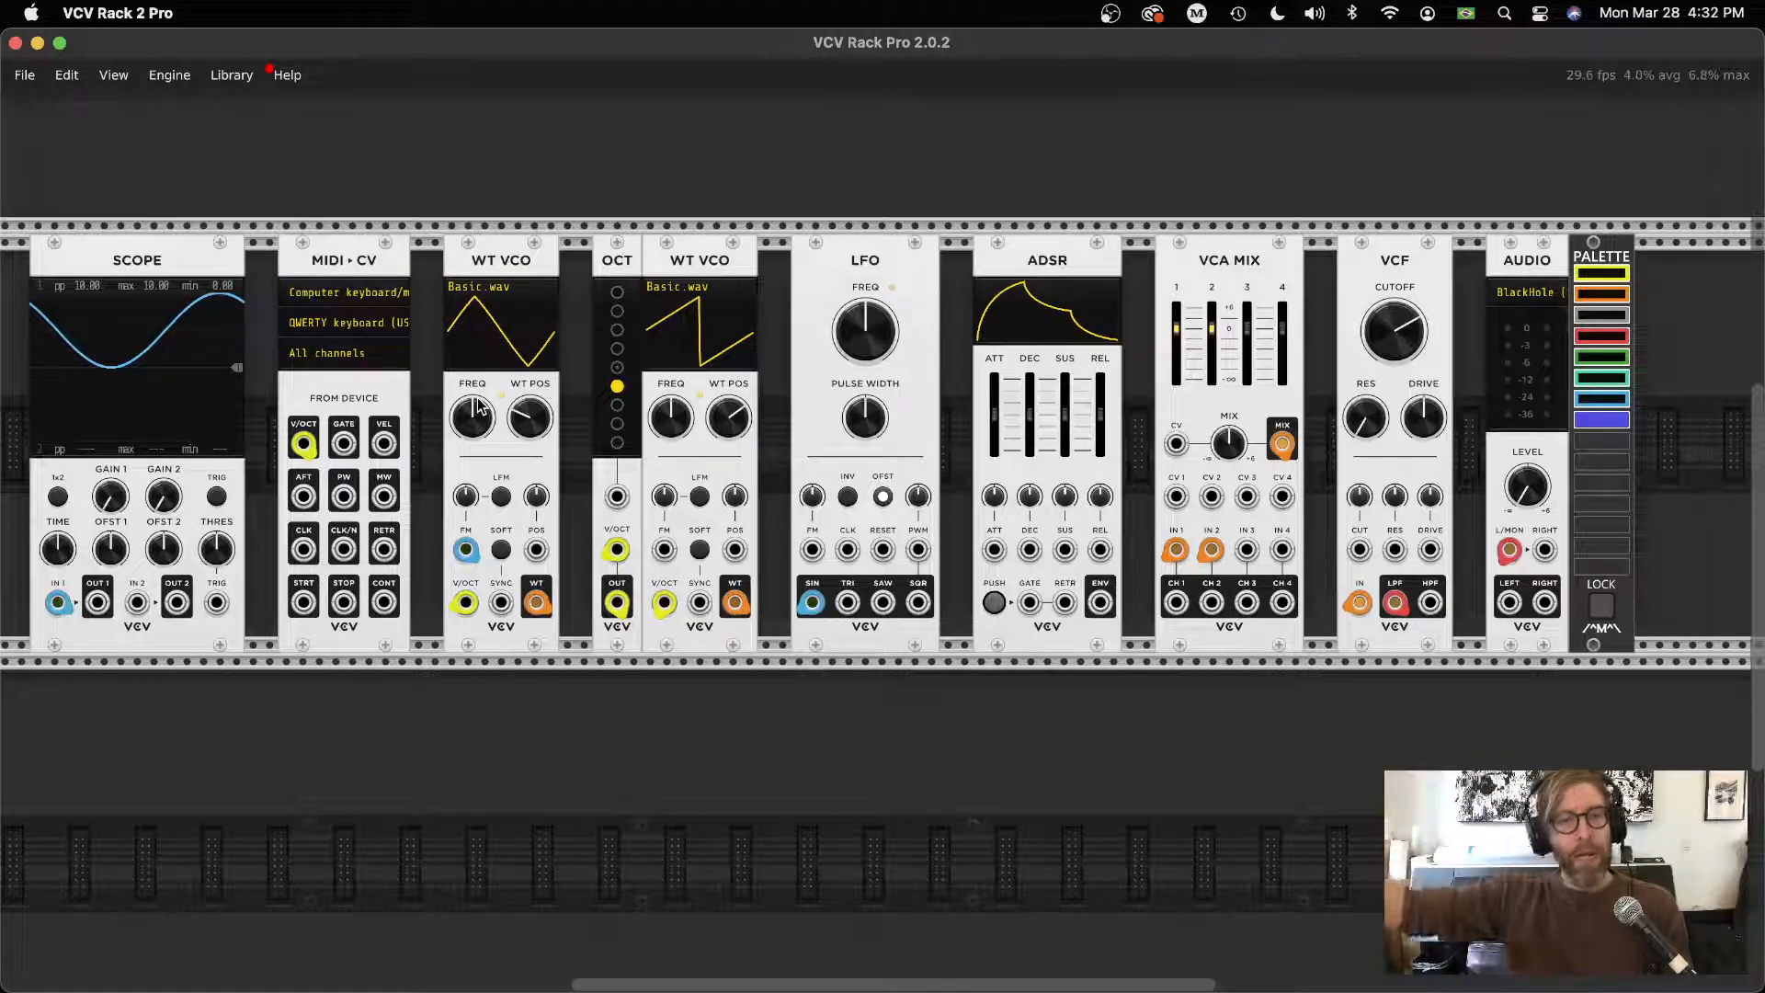
{"action": "left_click", "coordinate": [883, 496]}
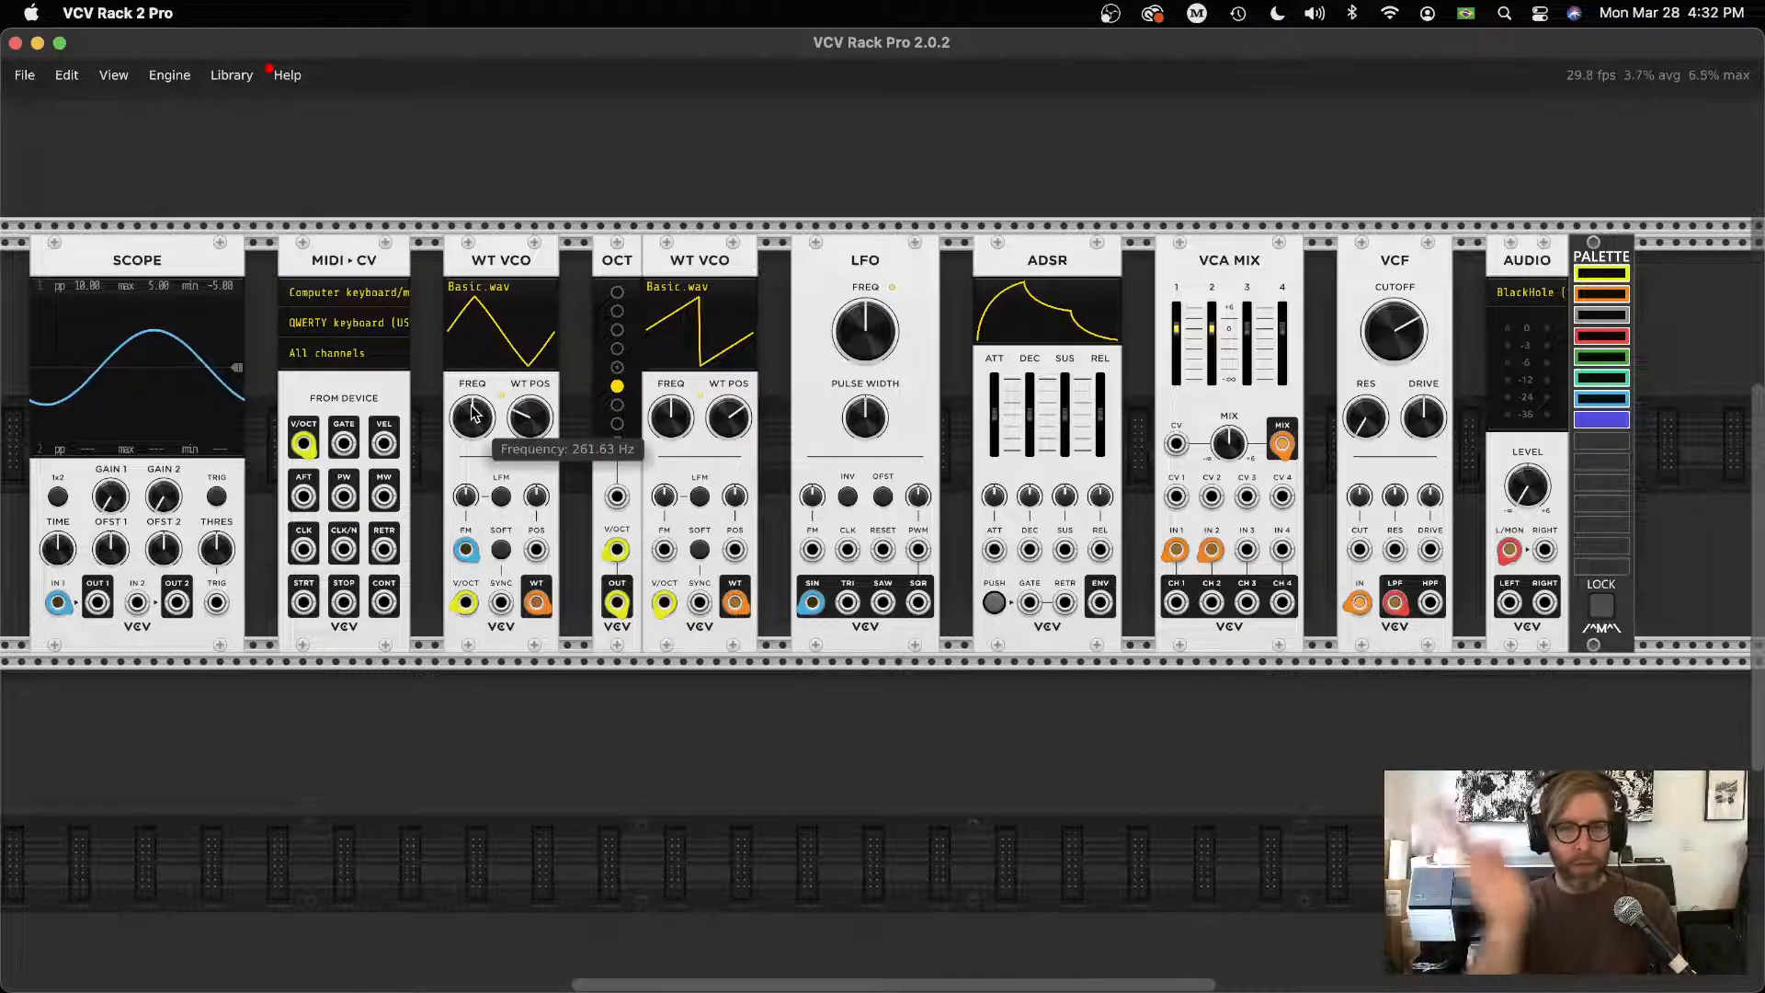
Raise the audio level and set the first WT VCO's frequency modulation amount to 7.7333%
{"action": "mouse_move", "coordinate": [466, 497]}
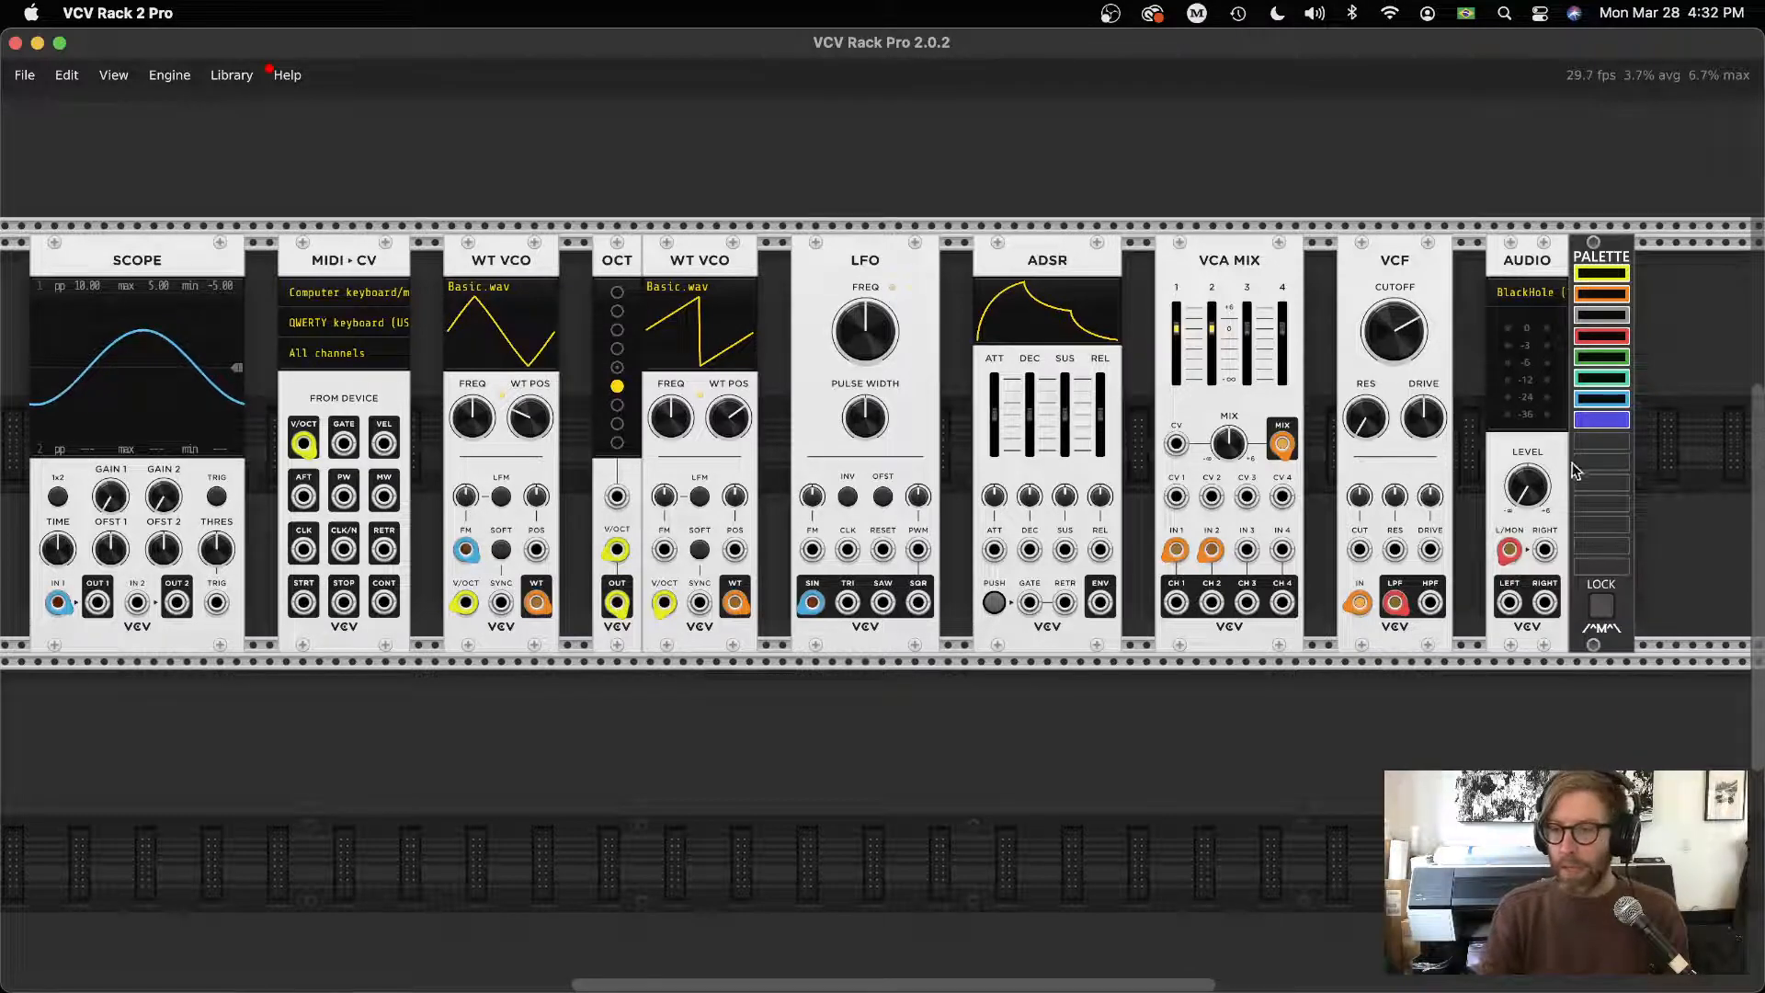
{"action": "mouse_move", "coordinate": [1534, 487]}
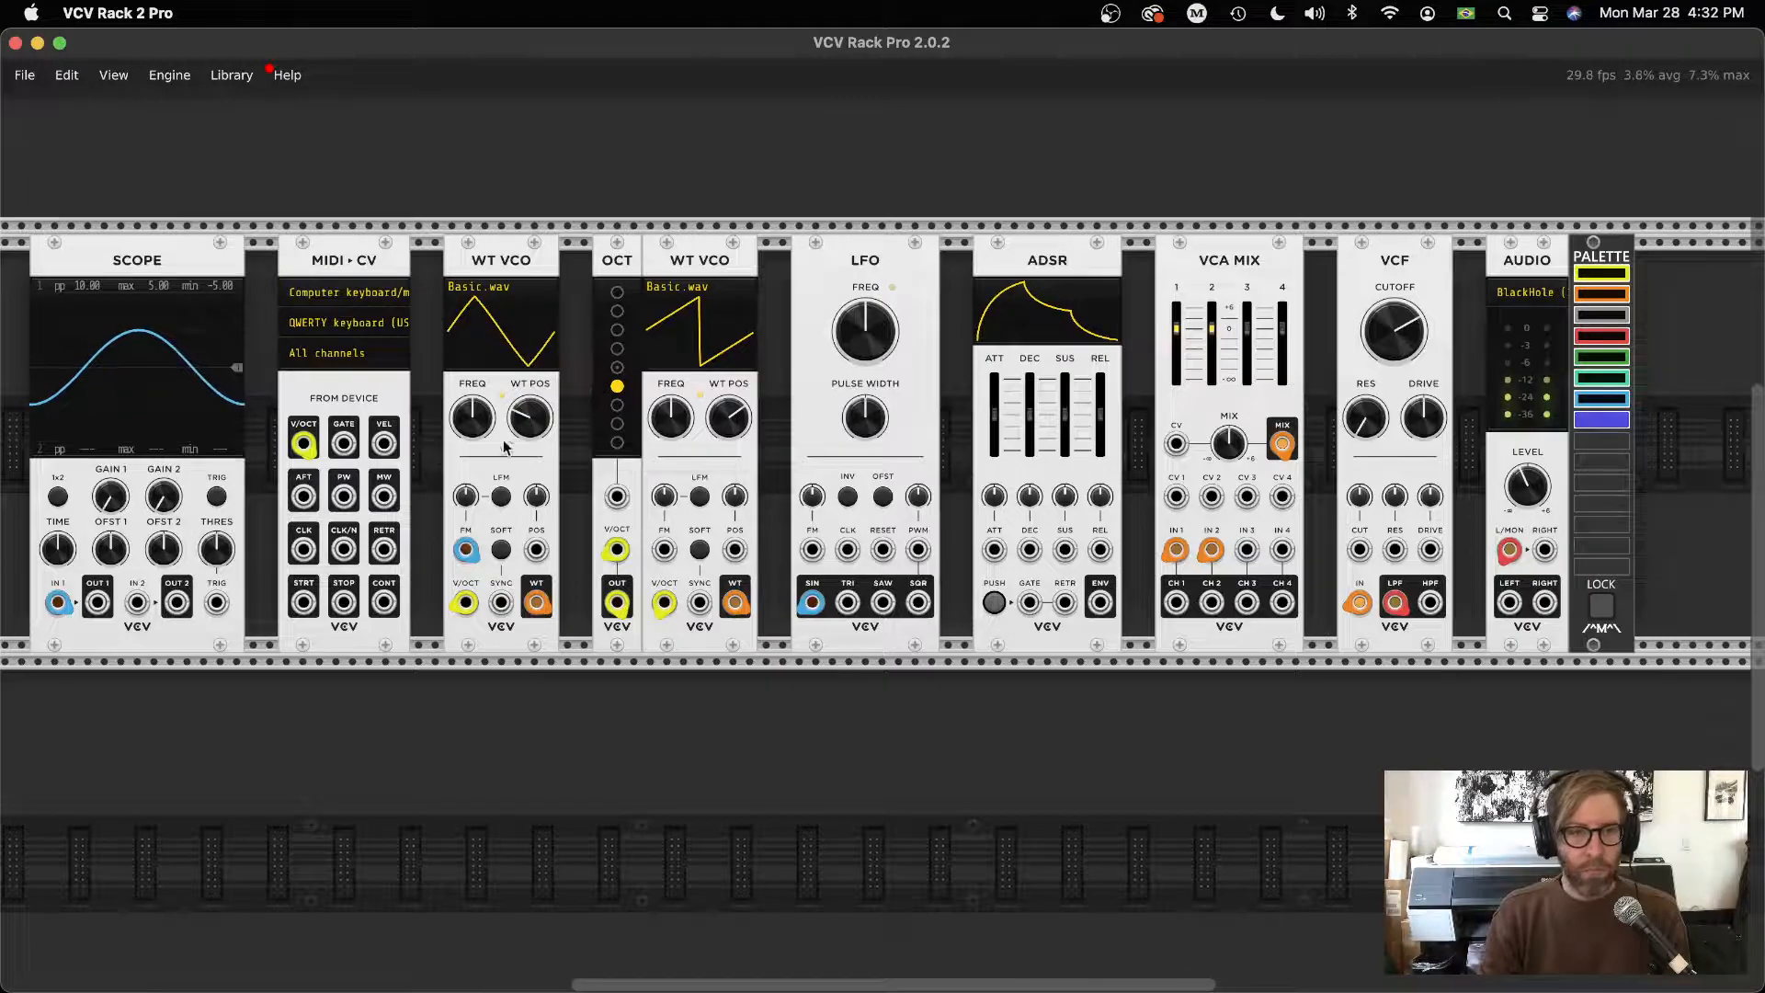
{"action": "scroll", "coordinate": [478, 496], "scroll_direction": "up", "scroll_amount": 5}
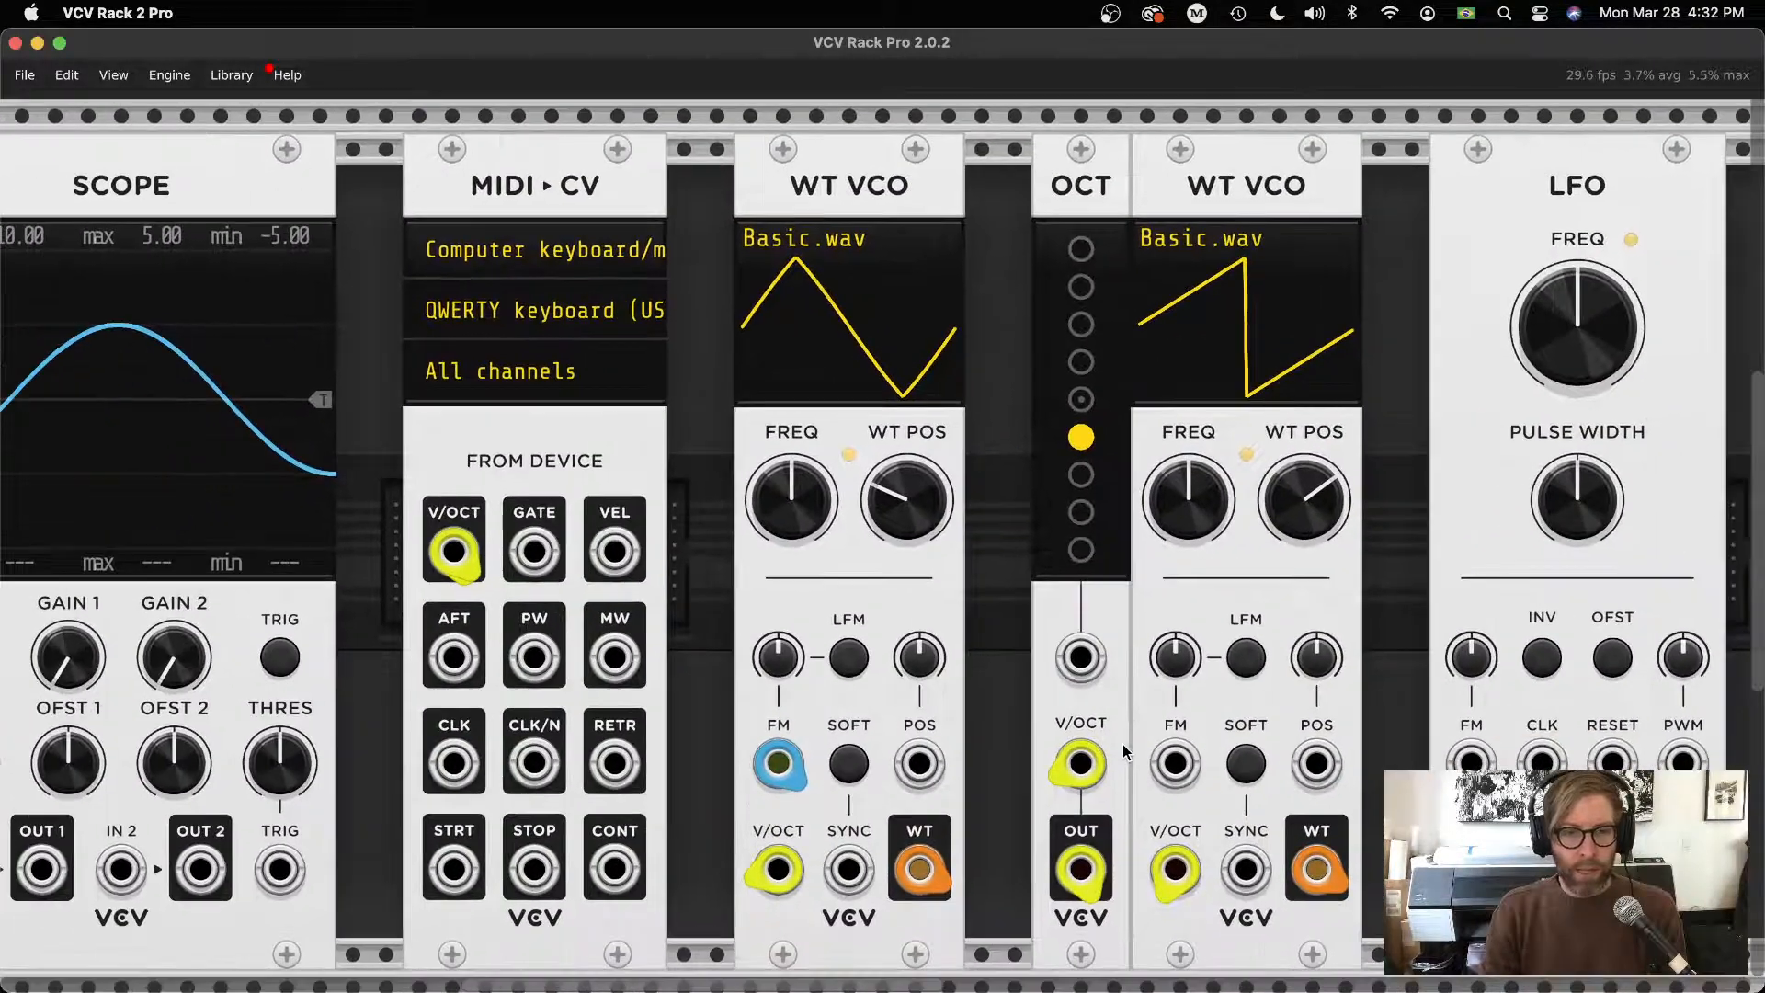
{"action": "mouse_move", "coordinate": [777, 658]}
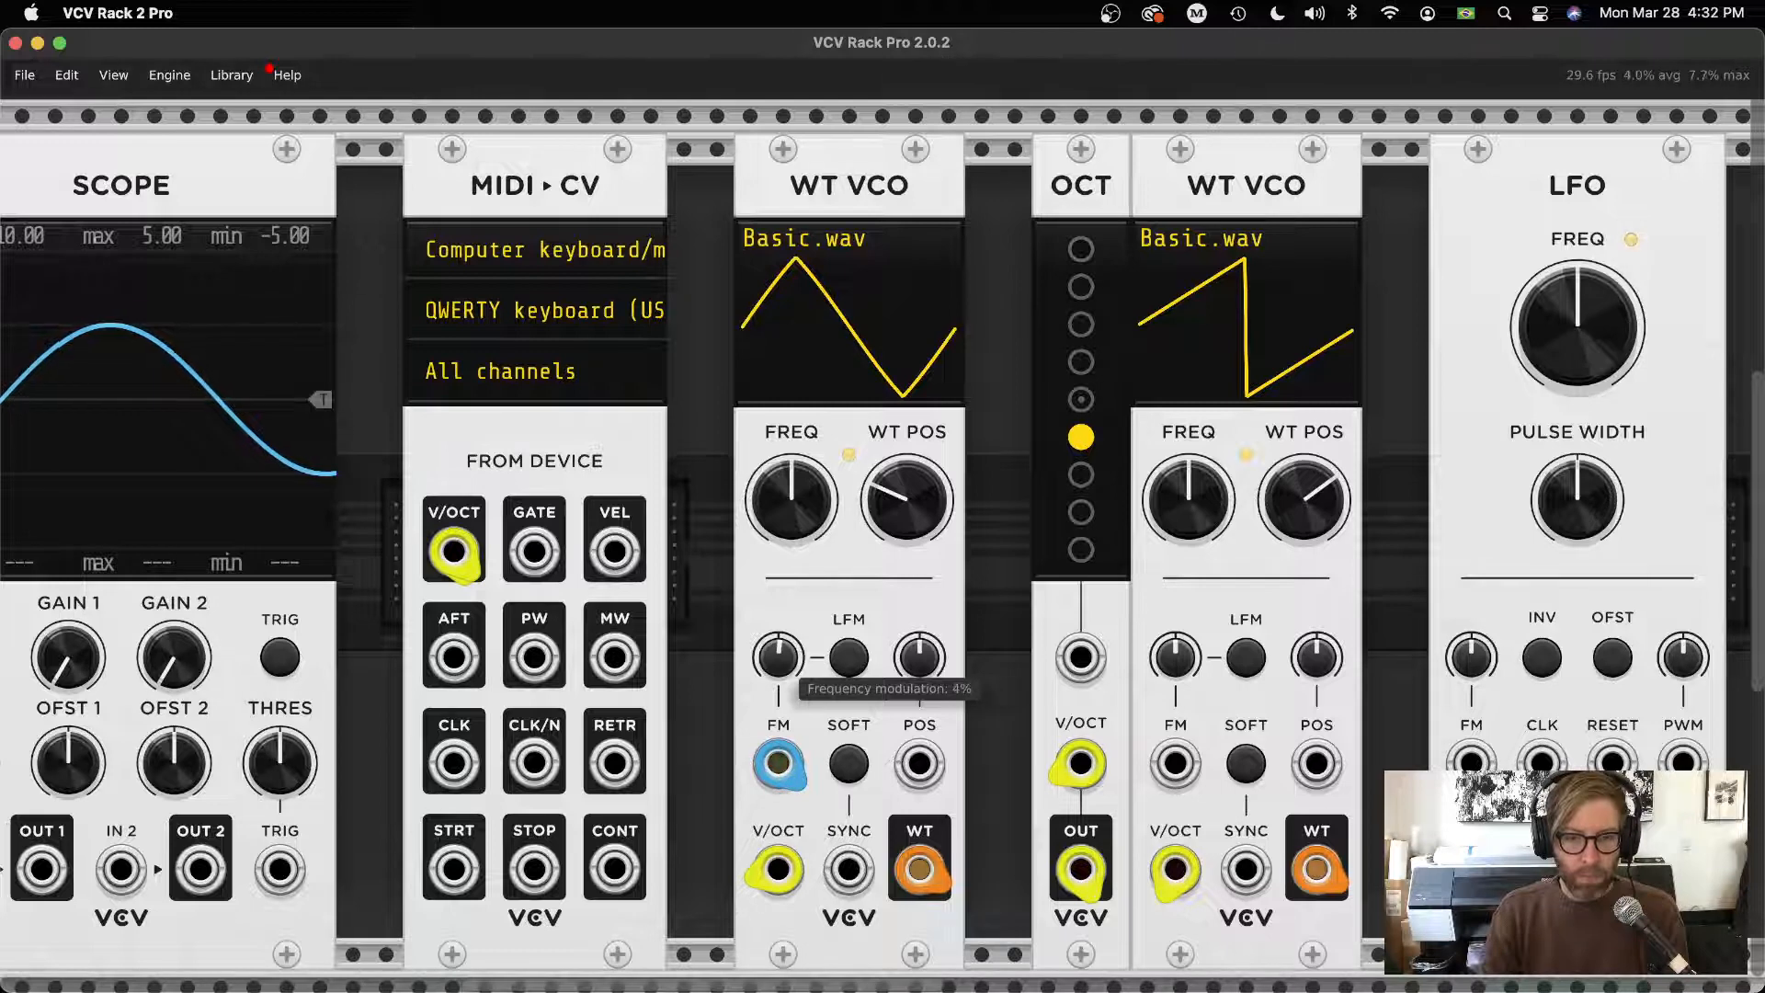
{"action": "left_click_drag", "start_coordinate": [777, 658], "coordinate": [777, 654]}
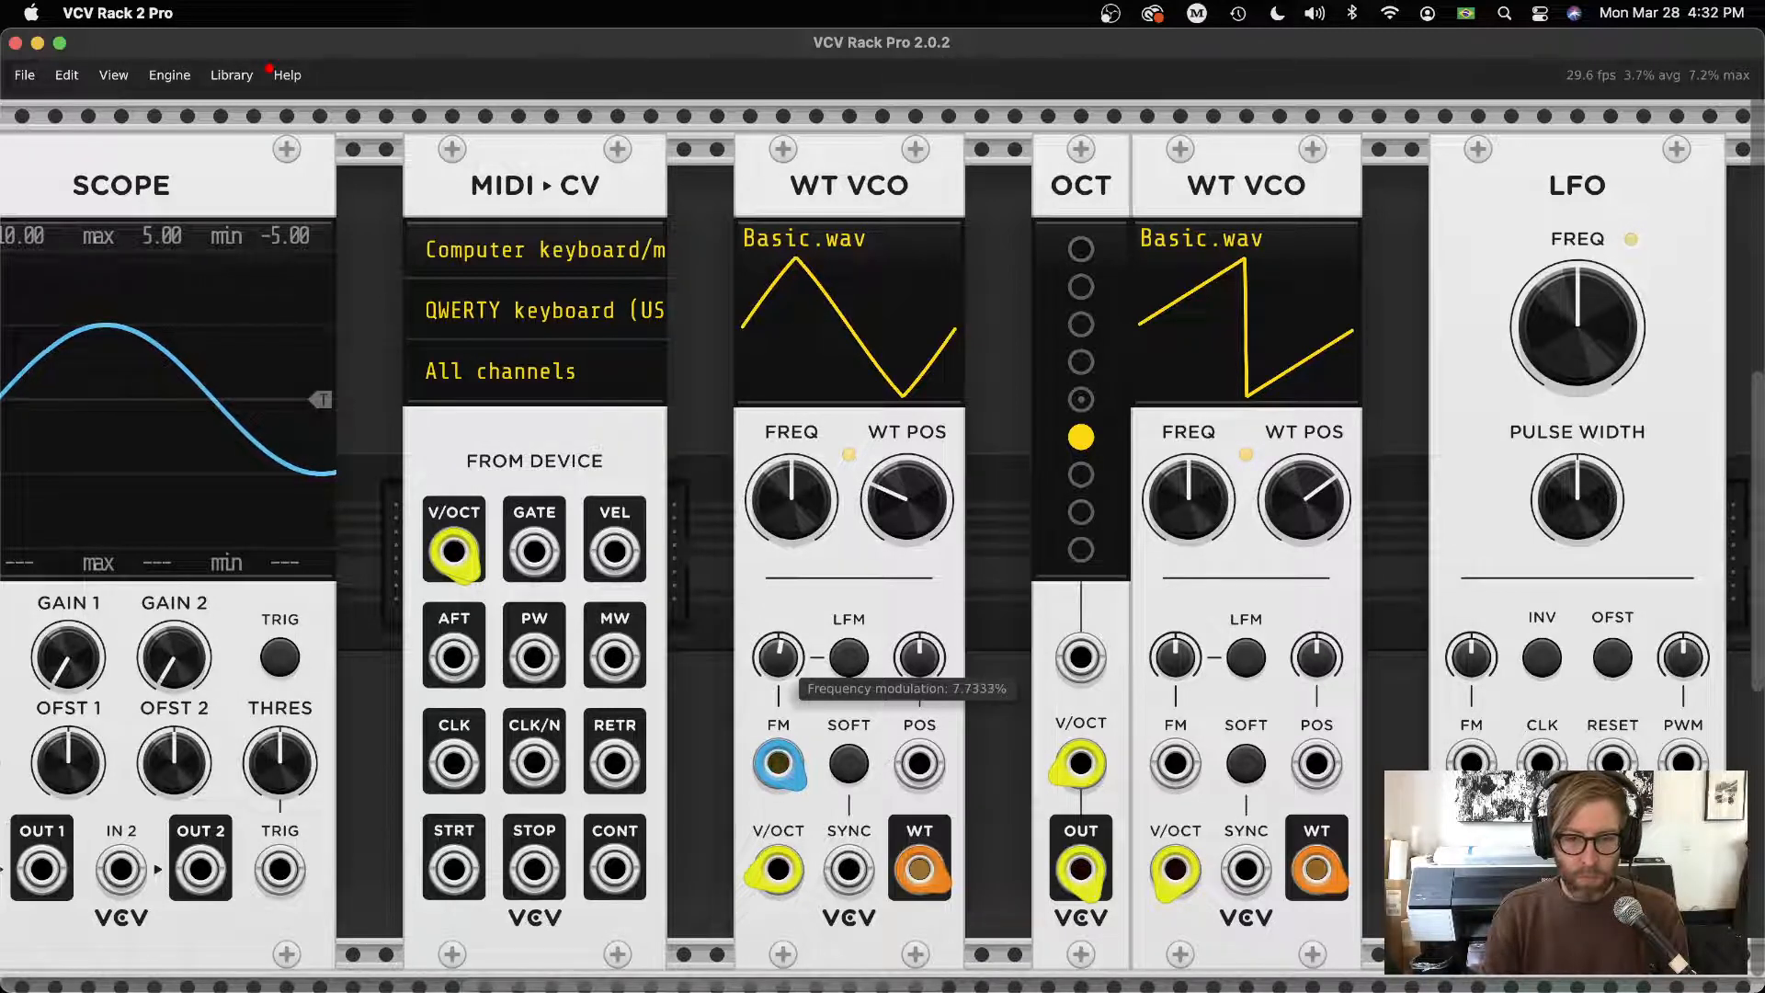
Patch the LFO's sine signal to the second WT VCO's FM input and set its frequency modulation to 5.0667%
{"action": "left_click_drag", "start_coordinate": [779, 763], "coordinate": [1174, 770]}
{"action": "mouse_move", "coordinate": [1172, 658]}
{"action": "left_click_drag", "start_coordinate": [1175, 658], "coordinate": [1176, 654]}
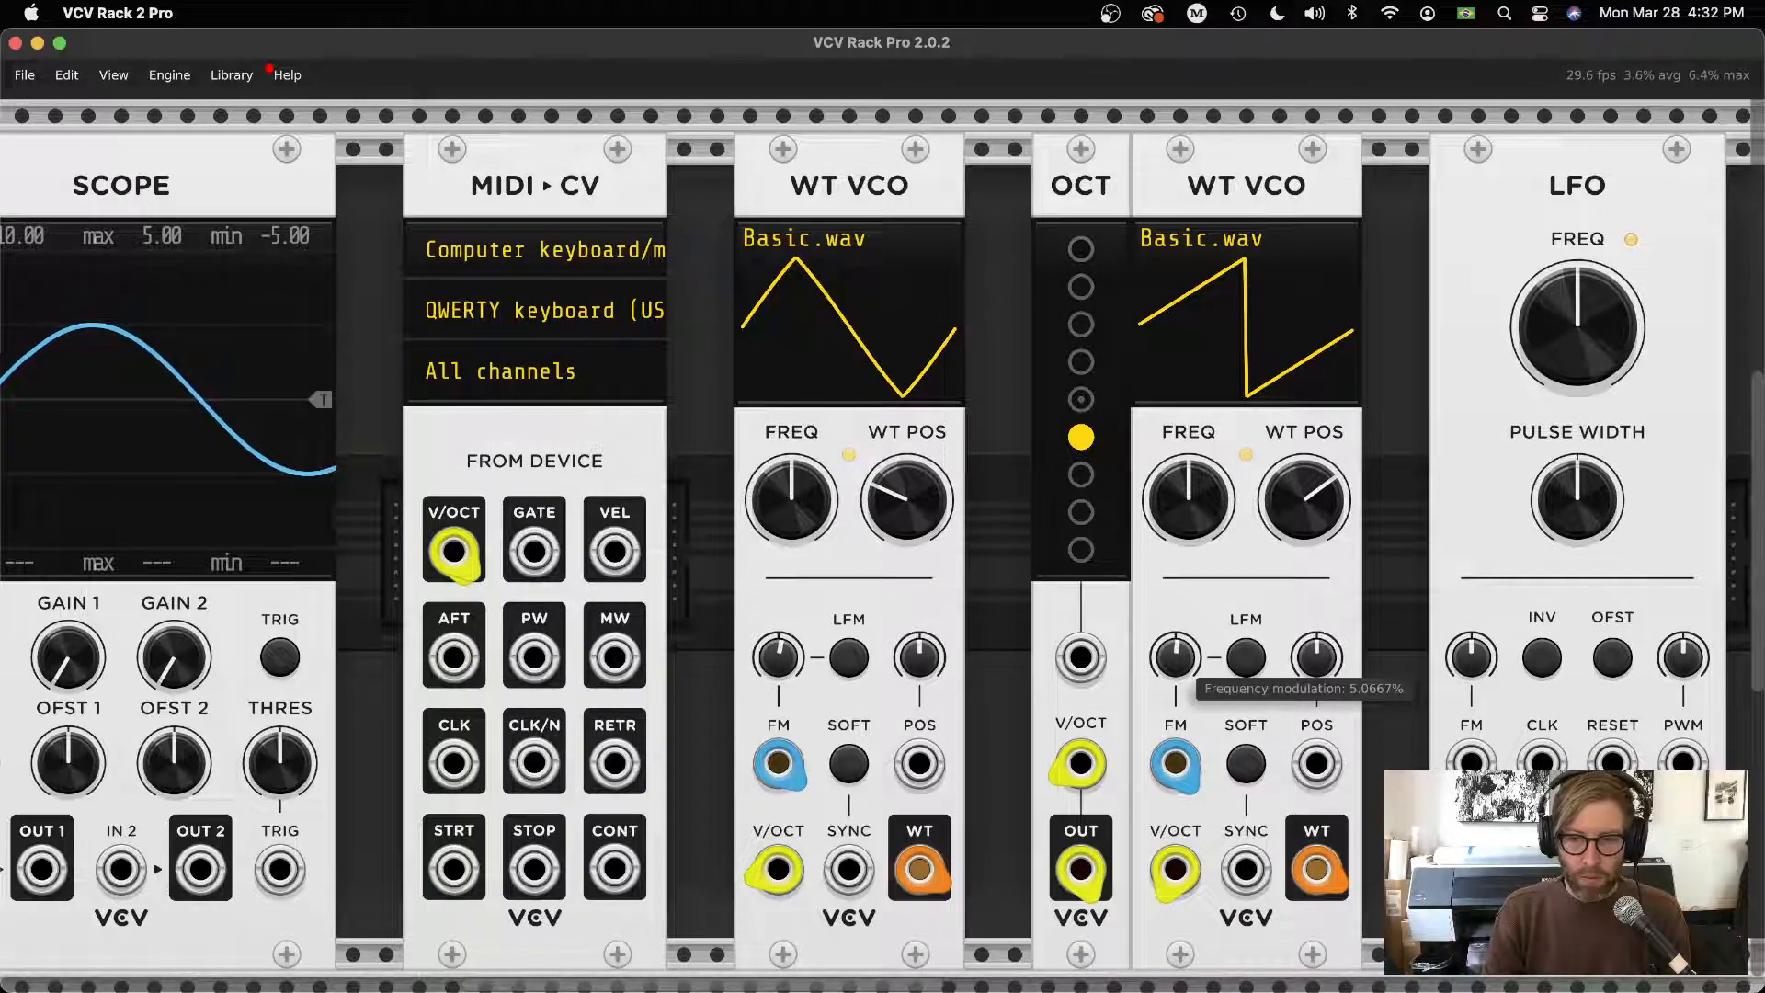
Reduce the first WT VCO's frequency modulation to about 0.27% and set the OCT shift to +1 octave
{"action": "mouse_move", "coordinate": [795, 658]}
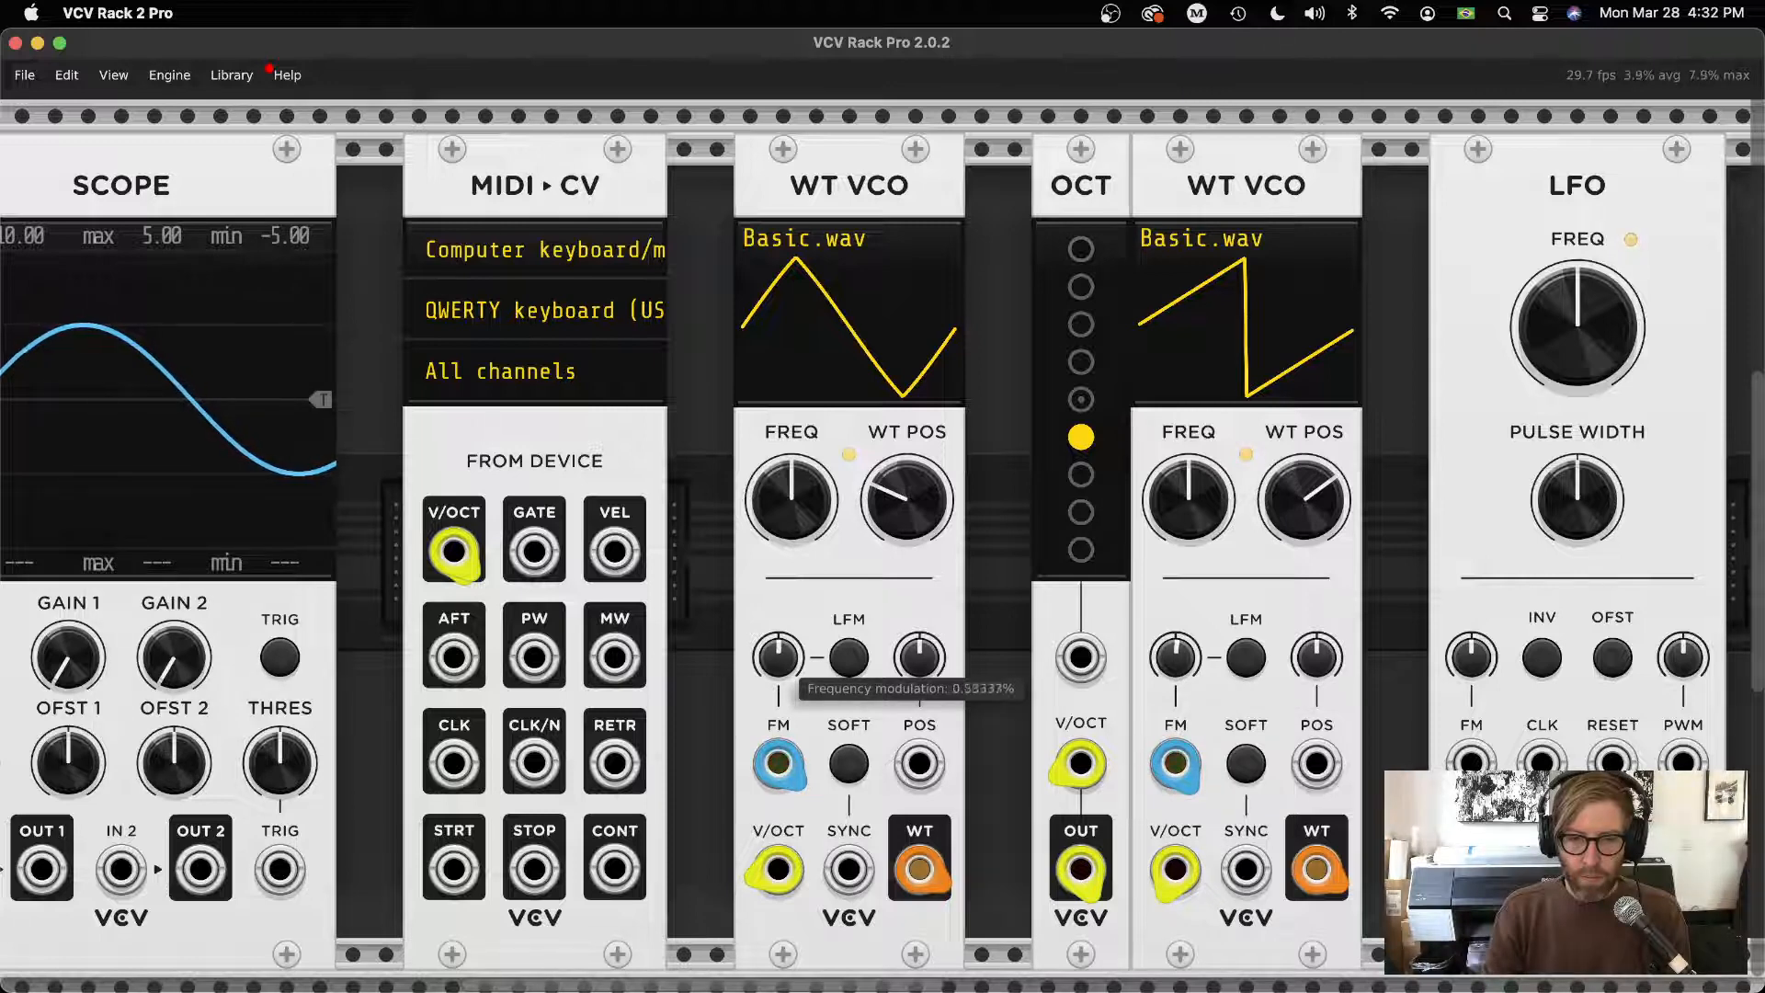
{"action": "left_click_drag", "start_coordinate": [778, 658], "coordinate": [777, 660]}
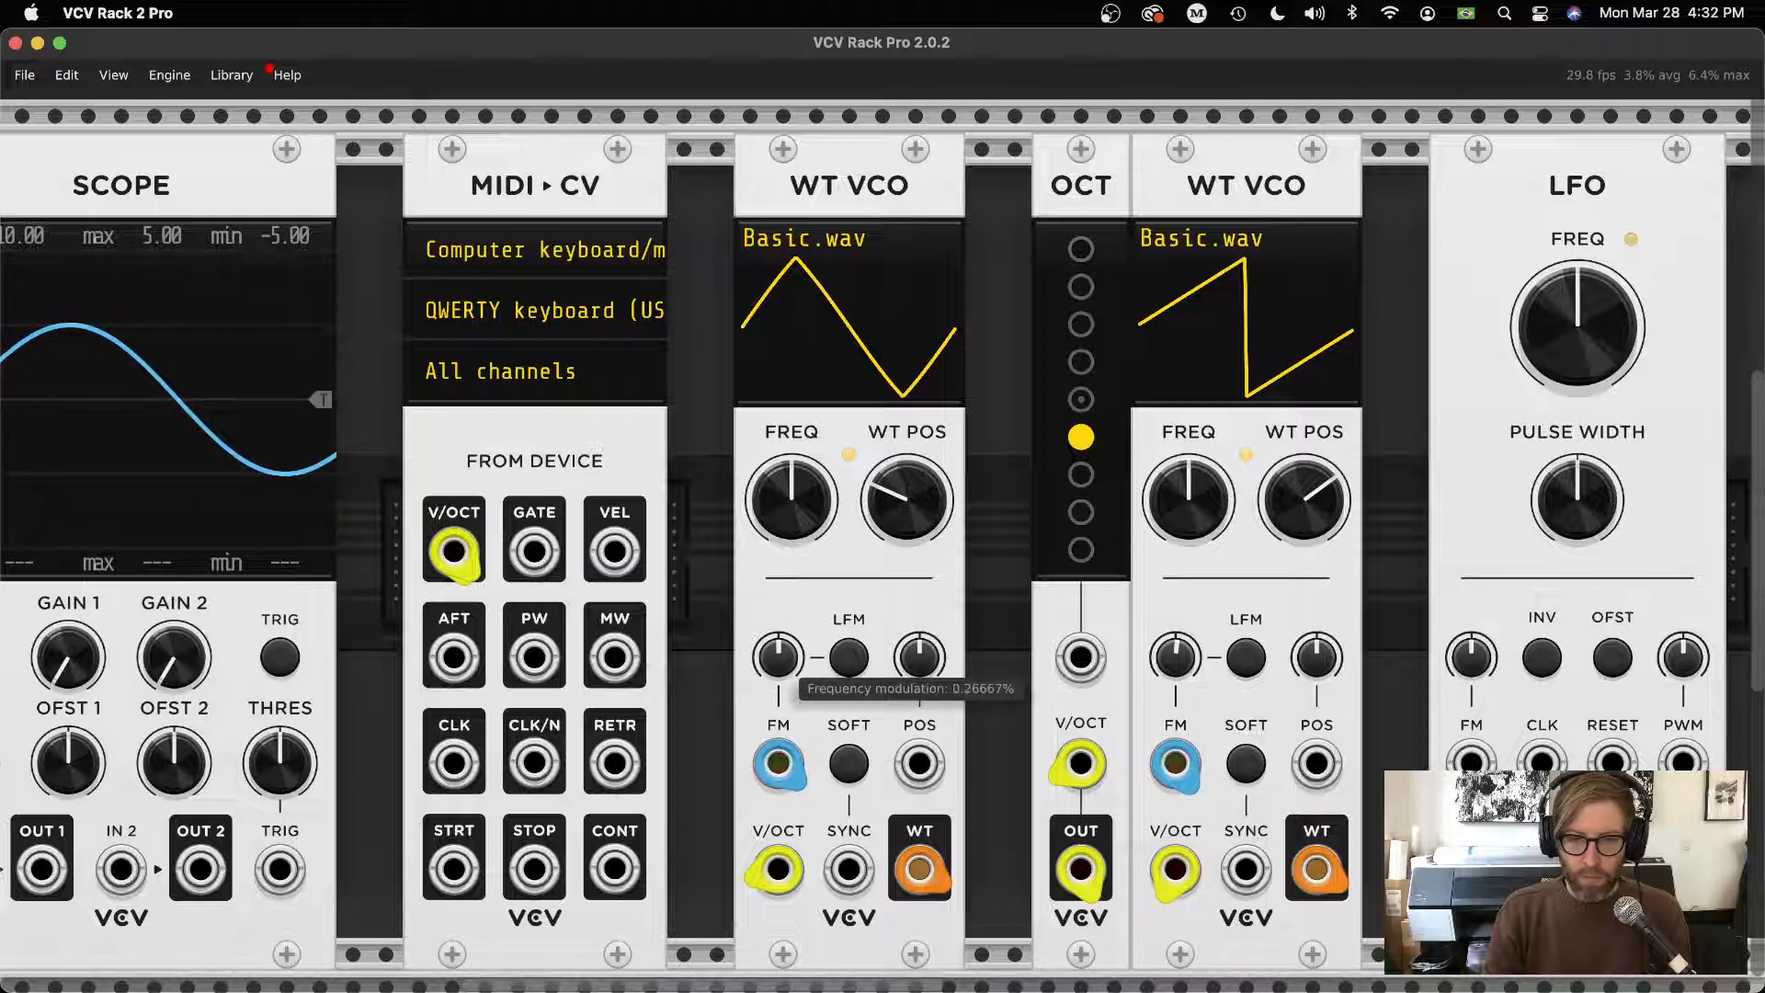
{"action": "left_click_drag", "start_coordinate": [778, 660], "coordinate": [778, 660]}
{"action": "left_click", "coordinate": [1080, 363]}
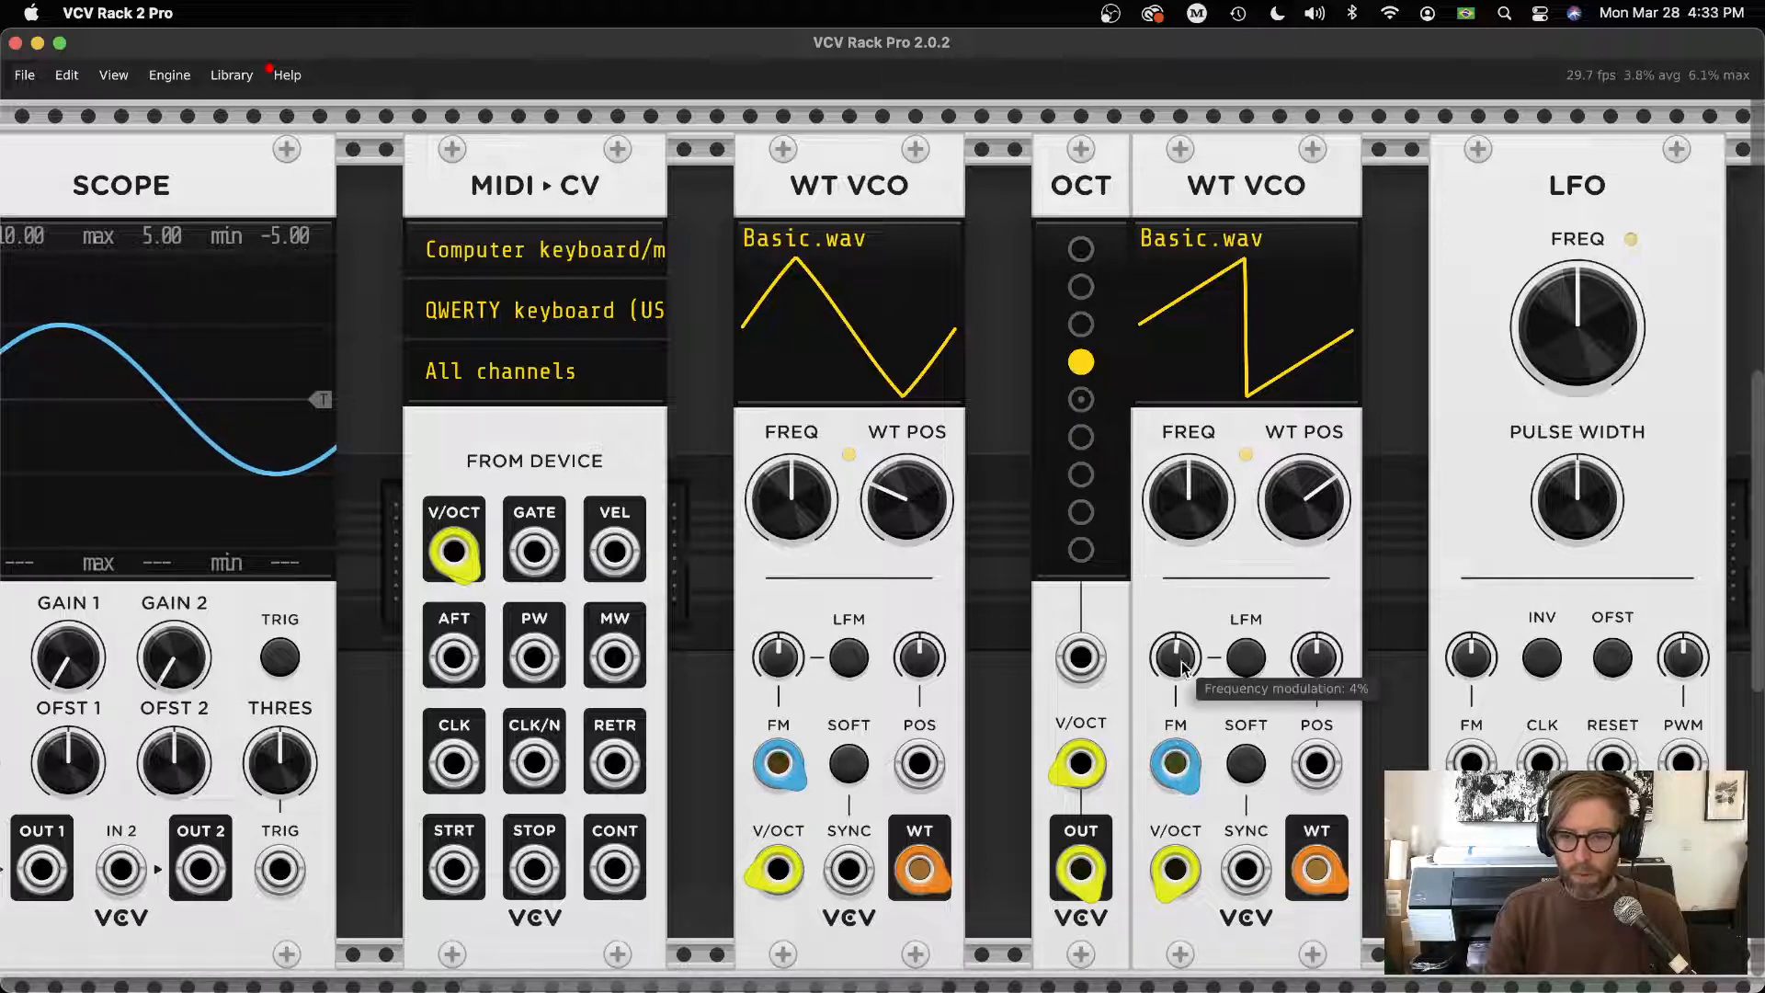
Slow down the LFO and try different frequency modulation amounts on both WT VCOs, going up to 62.667% on the second
{"action": "left_click_drag", "start_coordinate": [1596, 374], "coordinate": [1596, 443]}
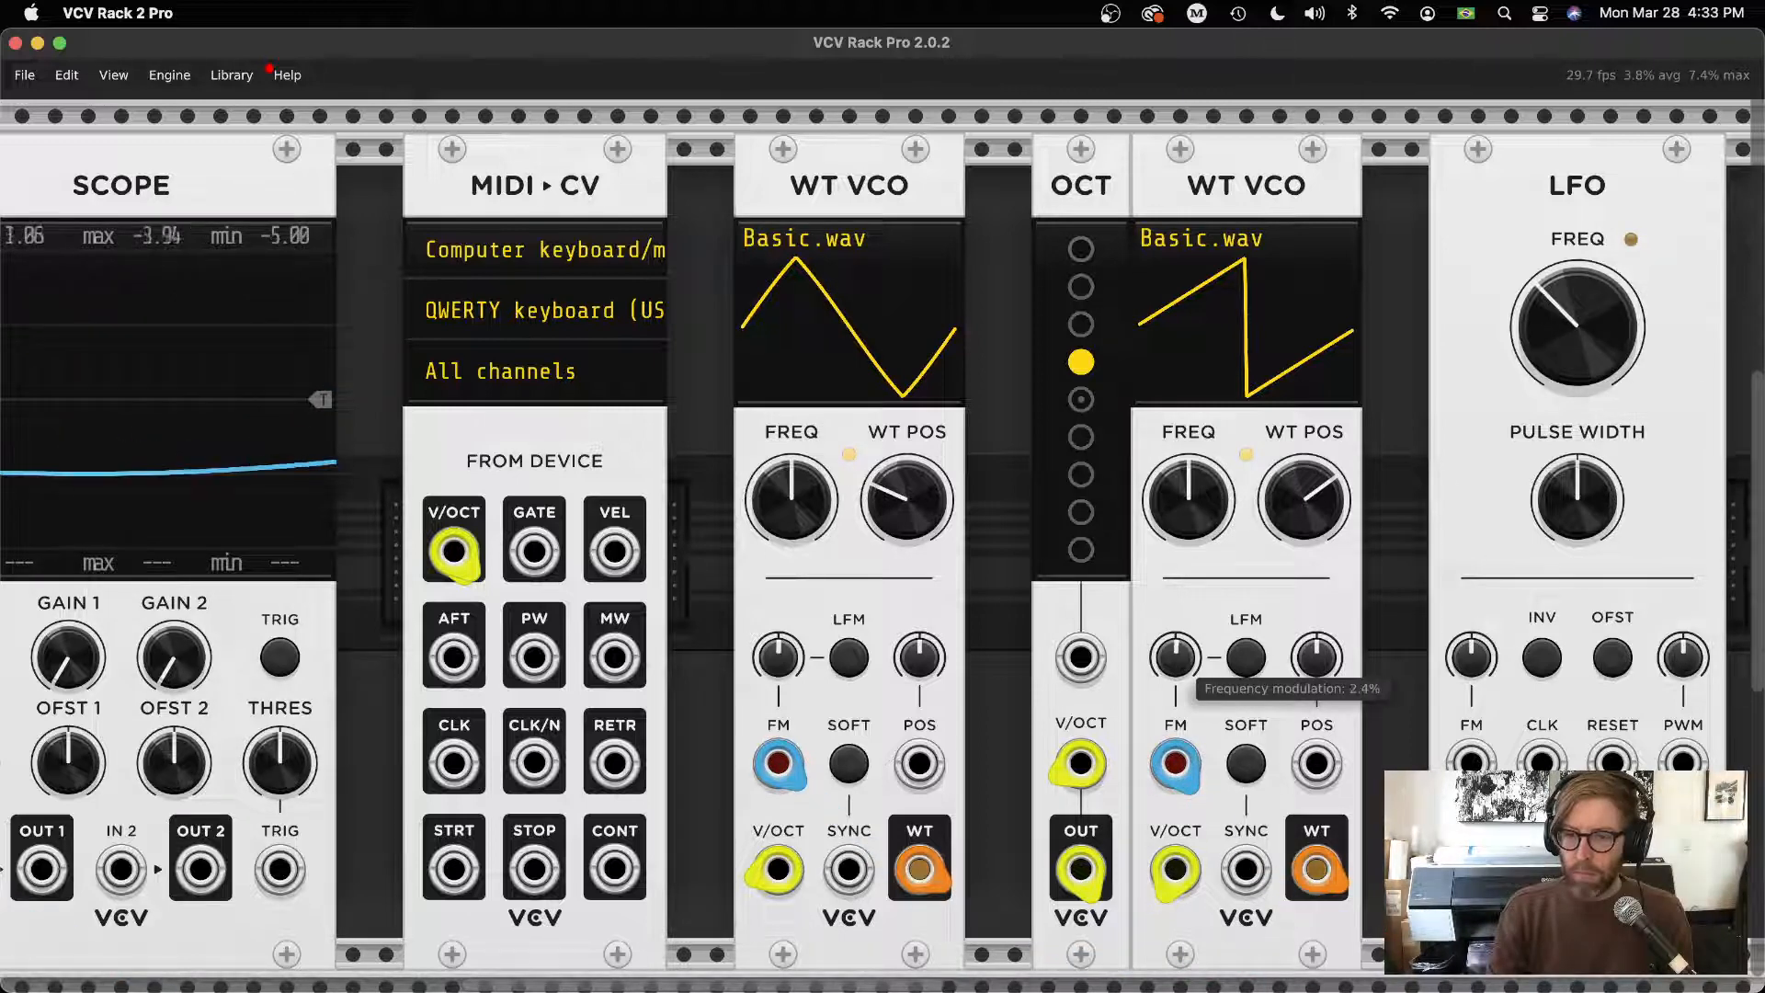
{"action": "left_click_drag", "start_coordinate": [777, 654], "coordinate": [776, 665]}
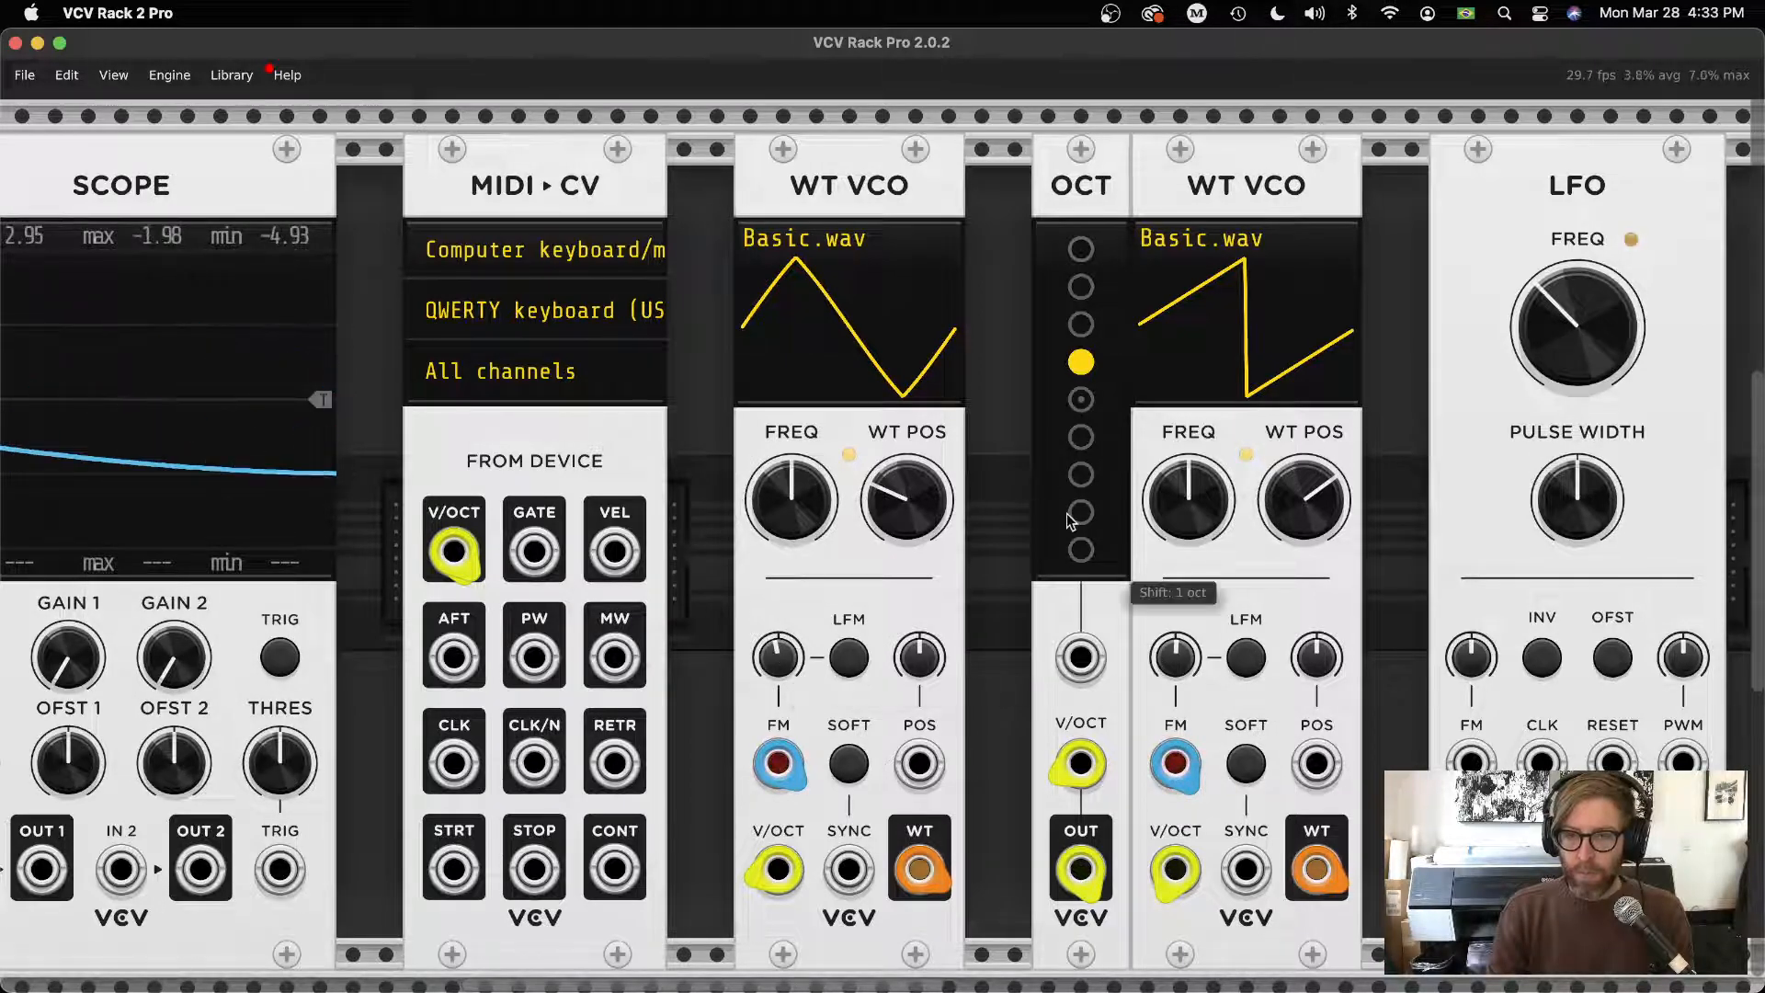
{"action": "left_click_drag", "start_coordinate": [1175, 657], "coordinate": [1176, 607]}
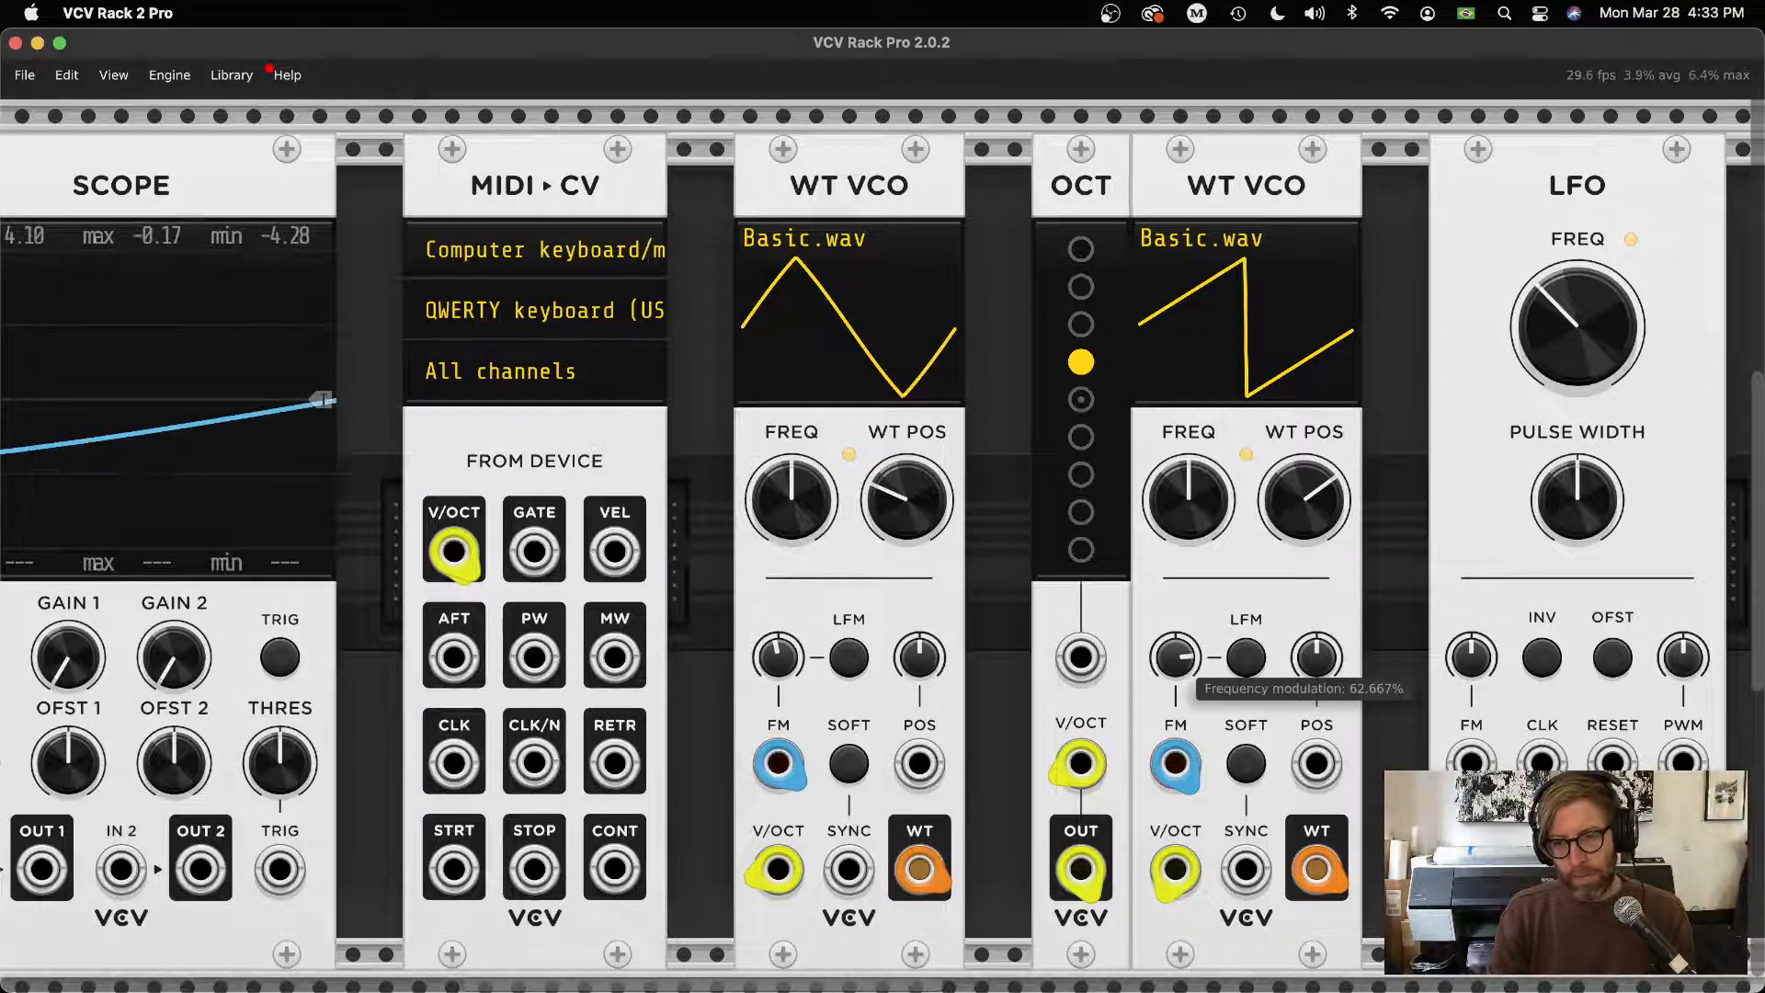
{"action": "left_click_drag", "start_coordinate": [1176, 607], "coordinate": [1175, 652]}
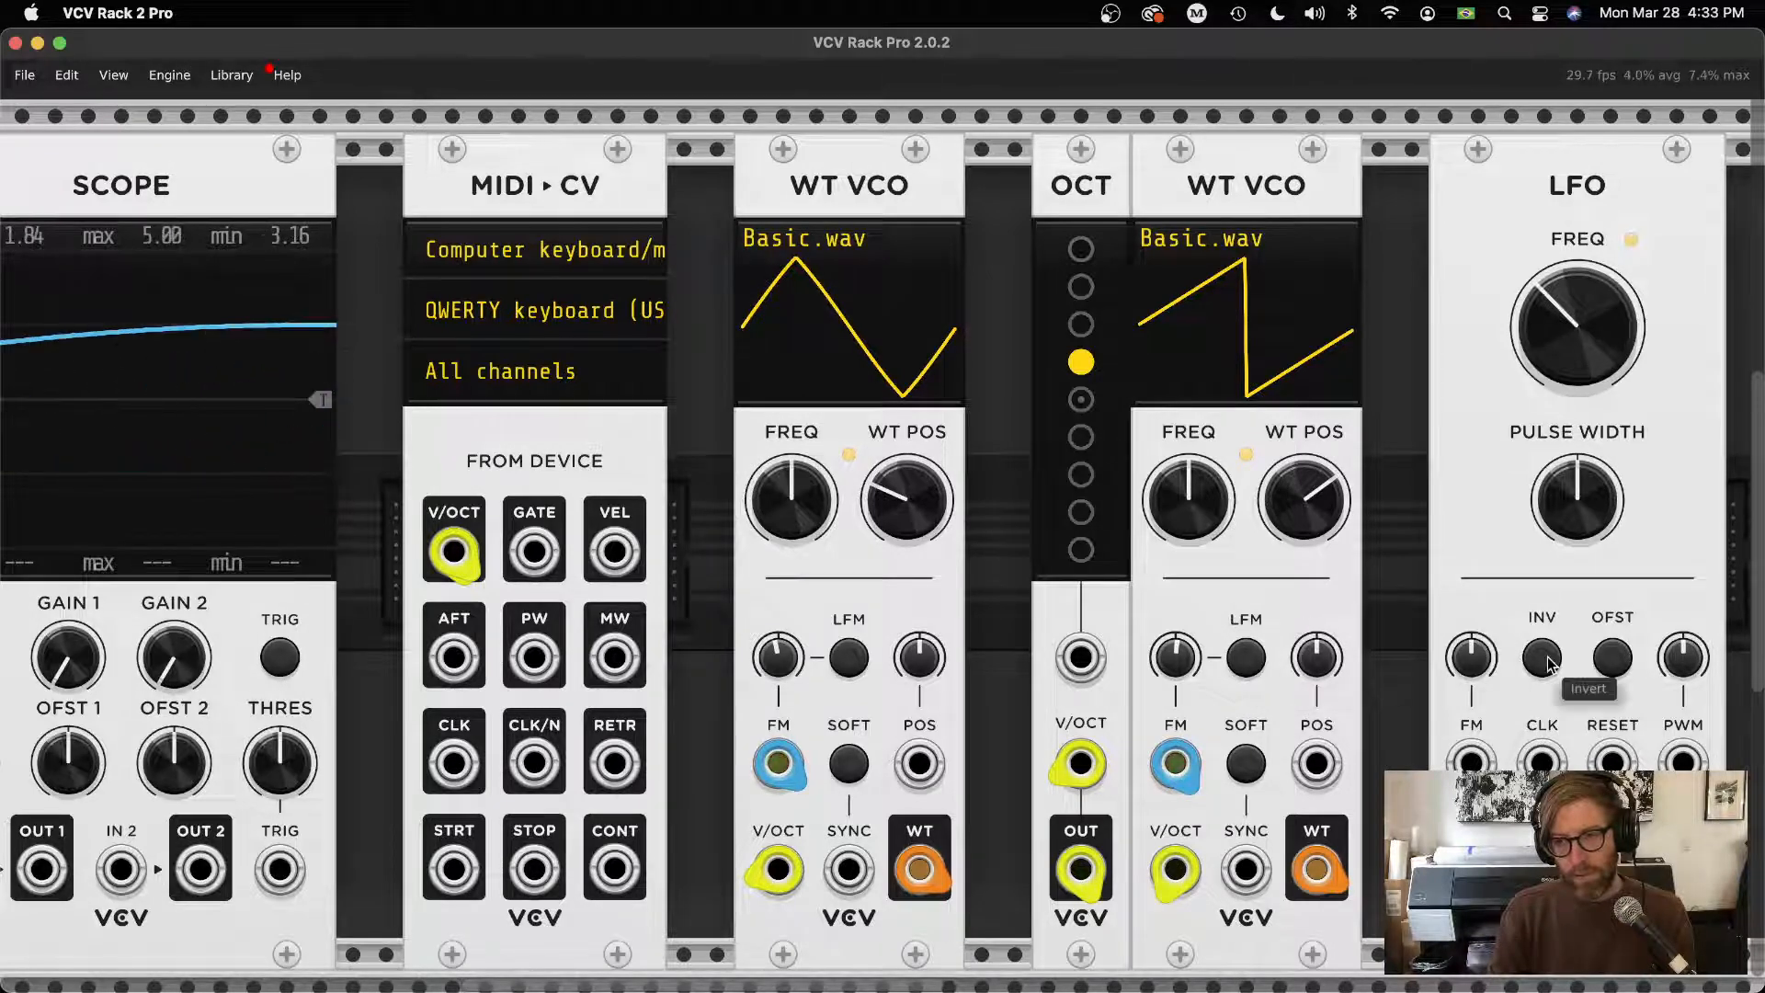
Set the frequency modulation to 2.9333% on the second WT VCO and 3.2% on the first
{"action": "scroll", "coordinate": [1183, 531], "scroll_direction": "right", "scroll_amount": 5}
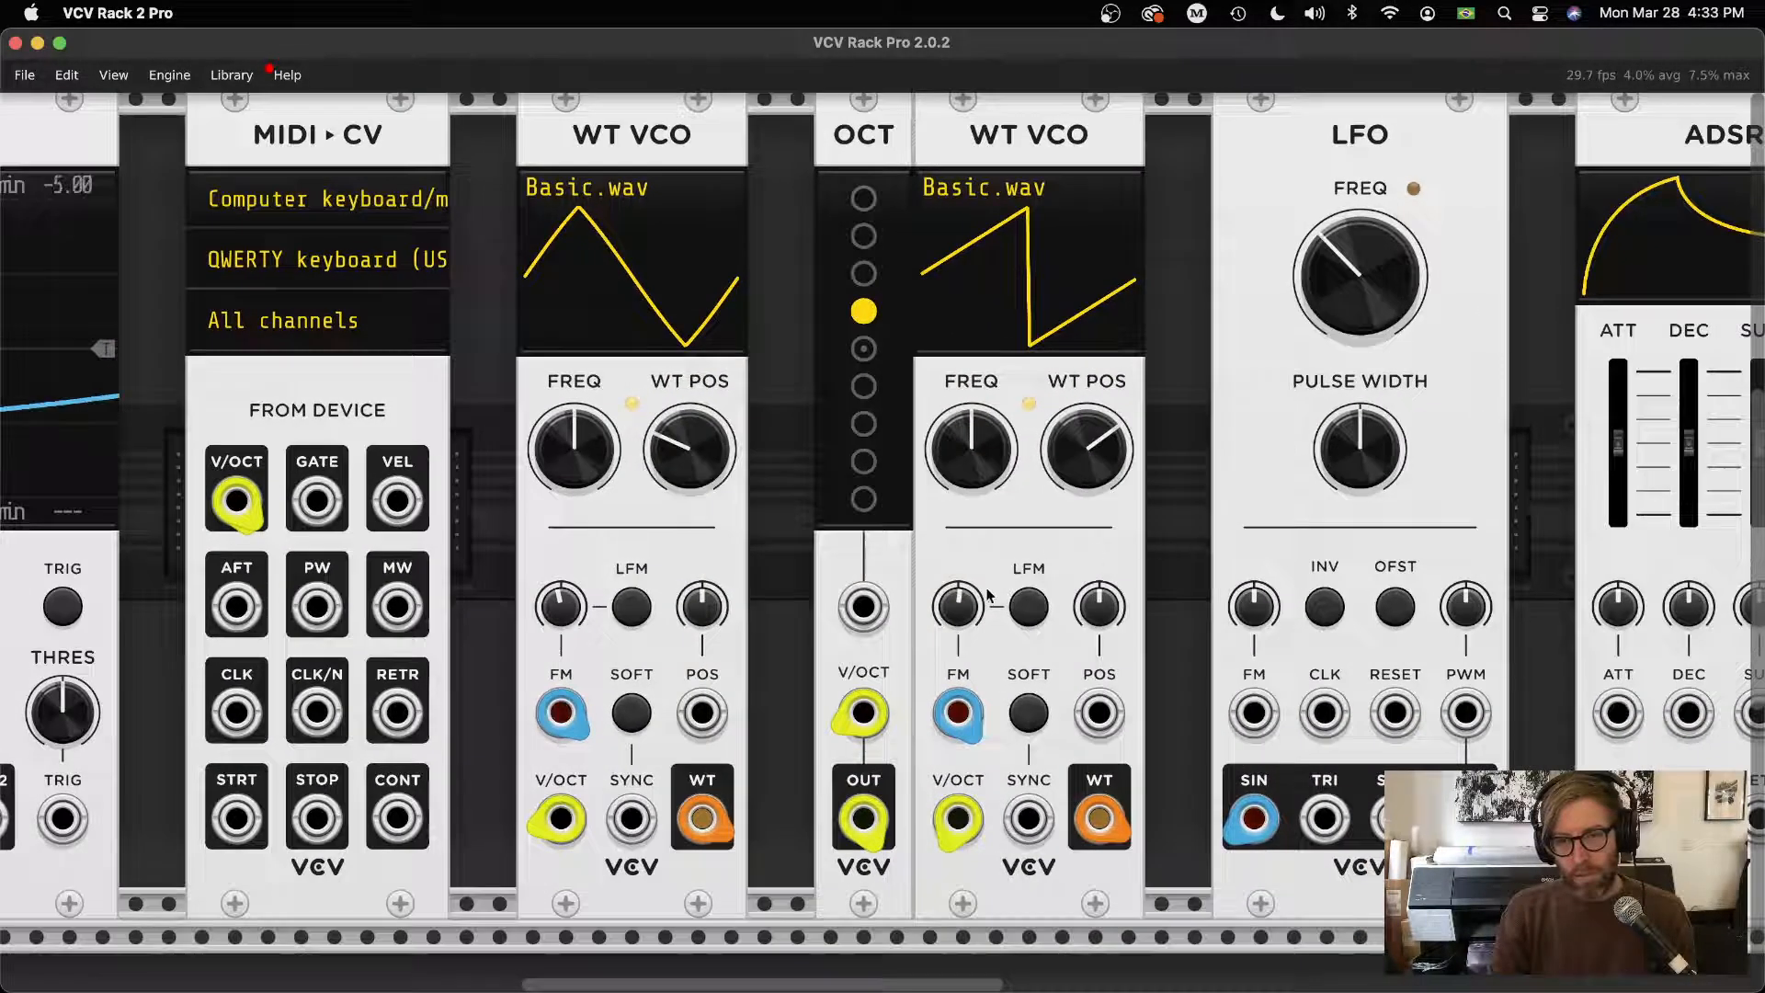
{"action": "mouse_move", "coordinate": [972, 613]}
{"action": "scroll", "coordinate": [788, 566], "scroll_direction": "left", "scroll_amount": 10}
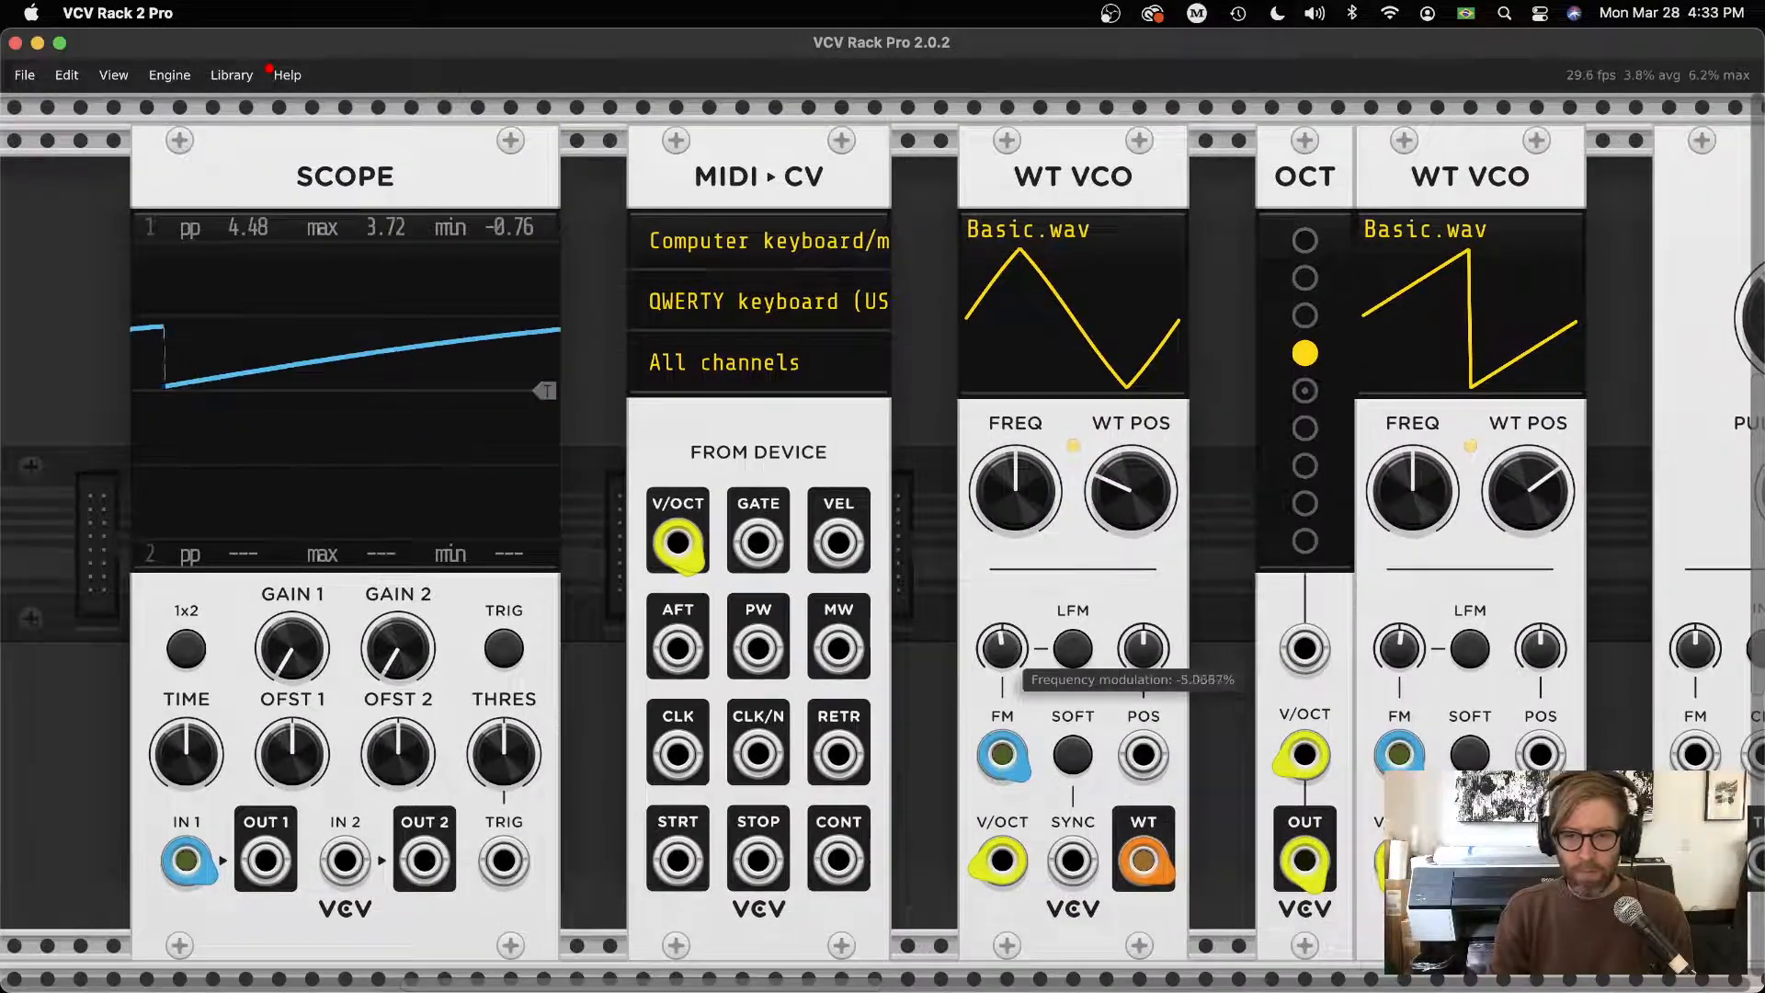
{"action": "left_click_drag", "start_coordinate": [1001, 648], "coordinate": [1001, 638]}
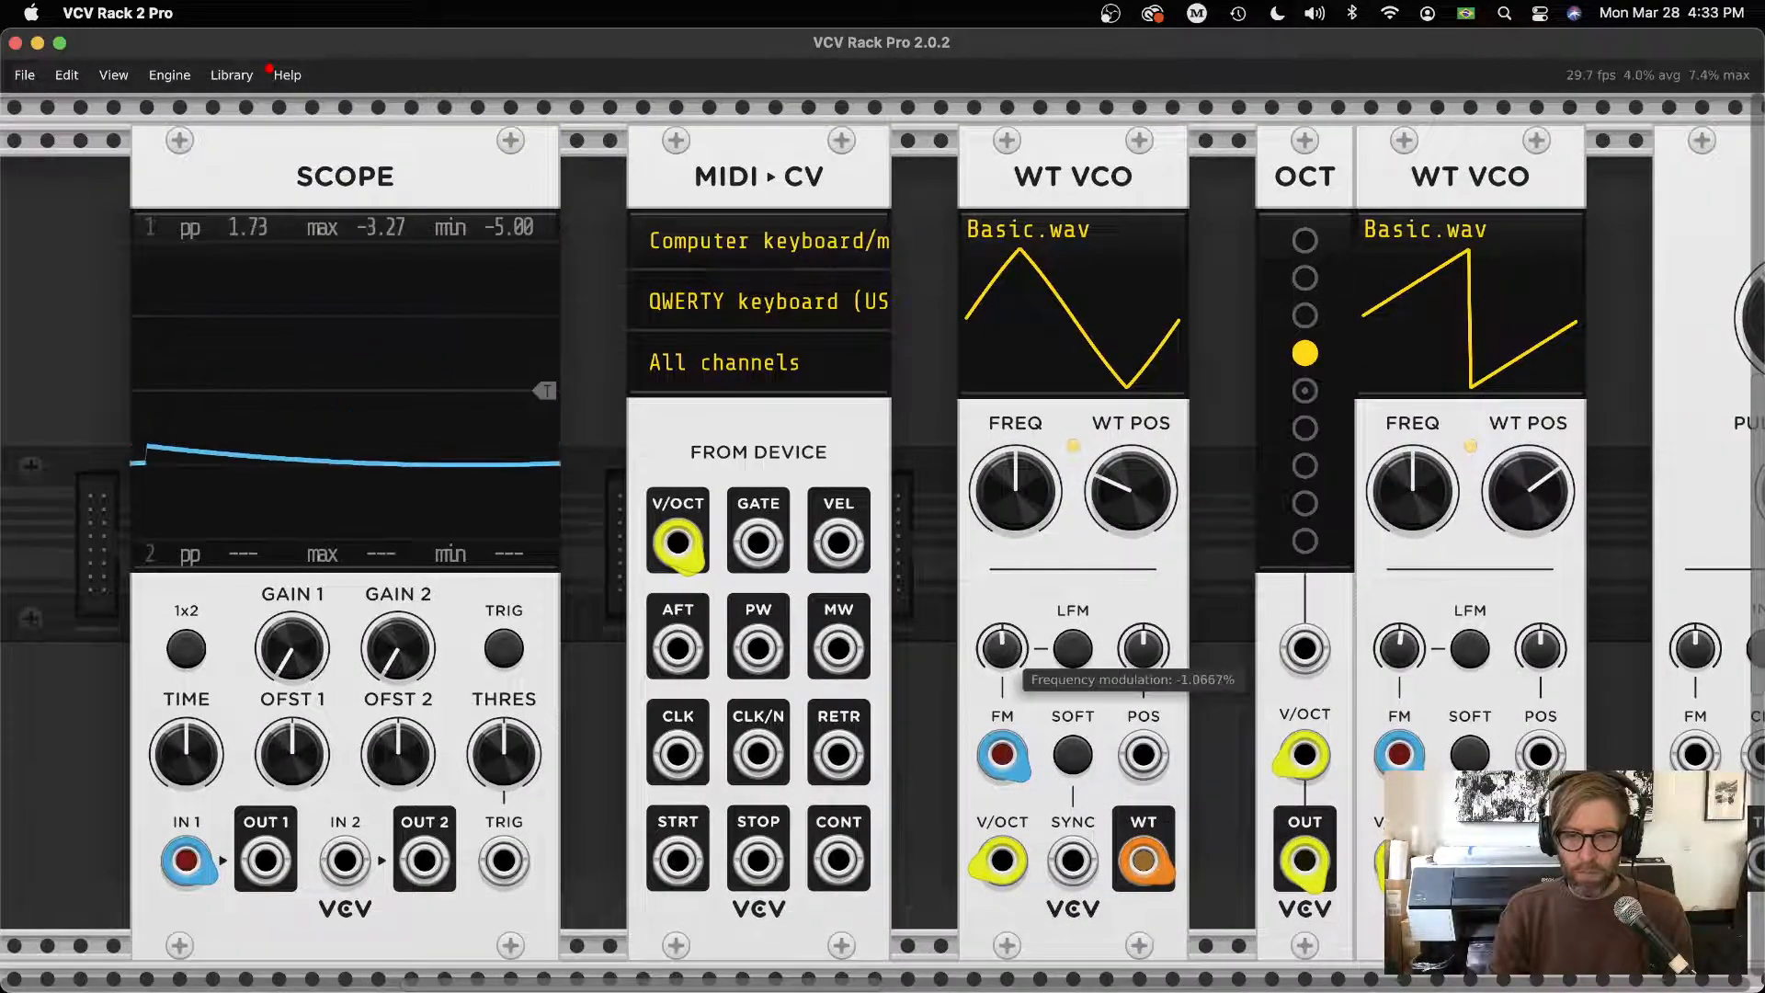
{"action": "left_click_drag", "start_coordinate": [1399, 648], "coordinate": [1398, 652]}
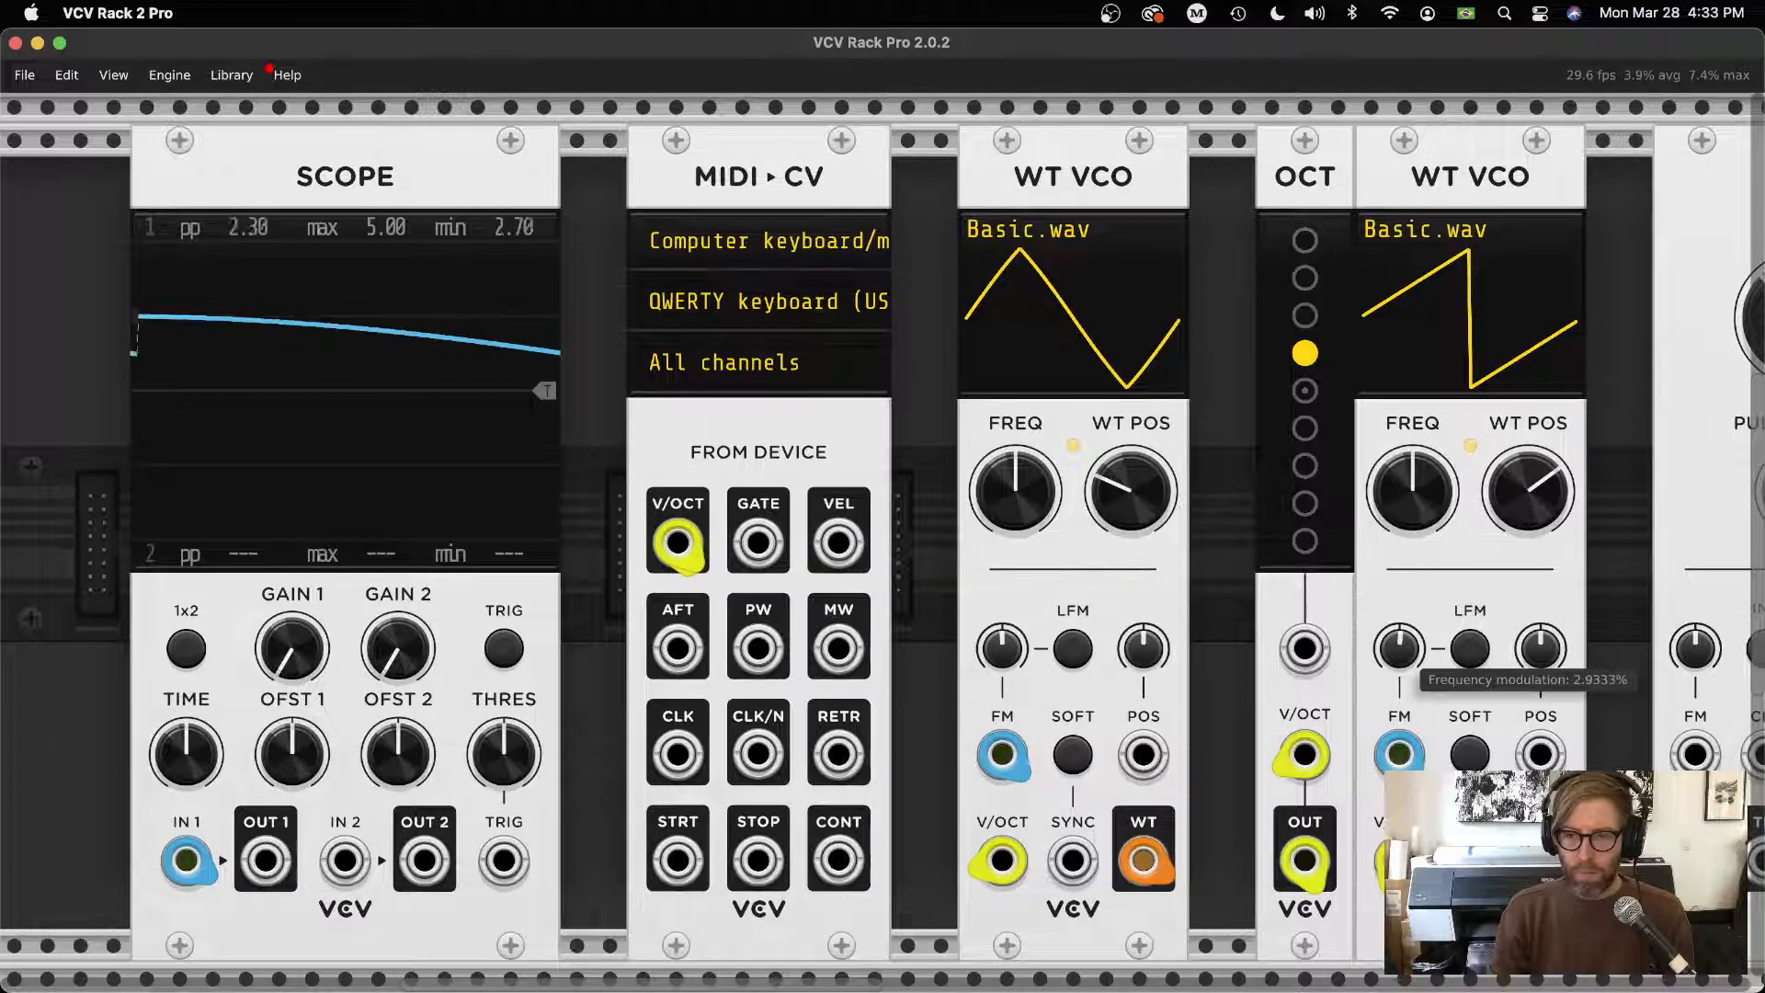
{"action": "left_click_drag", "start_coordinate": [1001, 648], "coordinate": [1001, 640]}
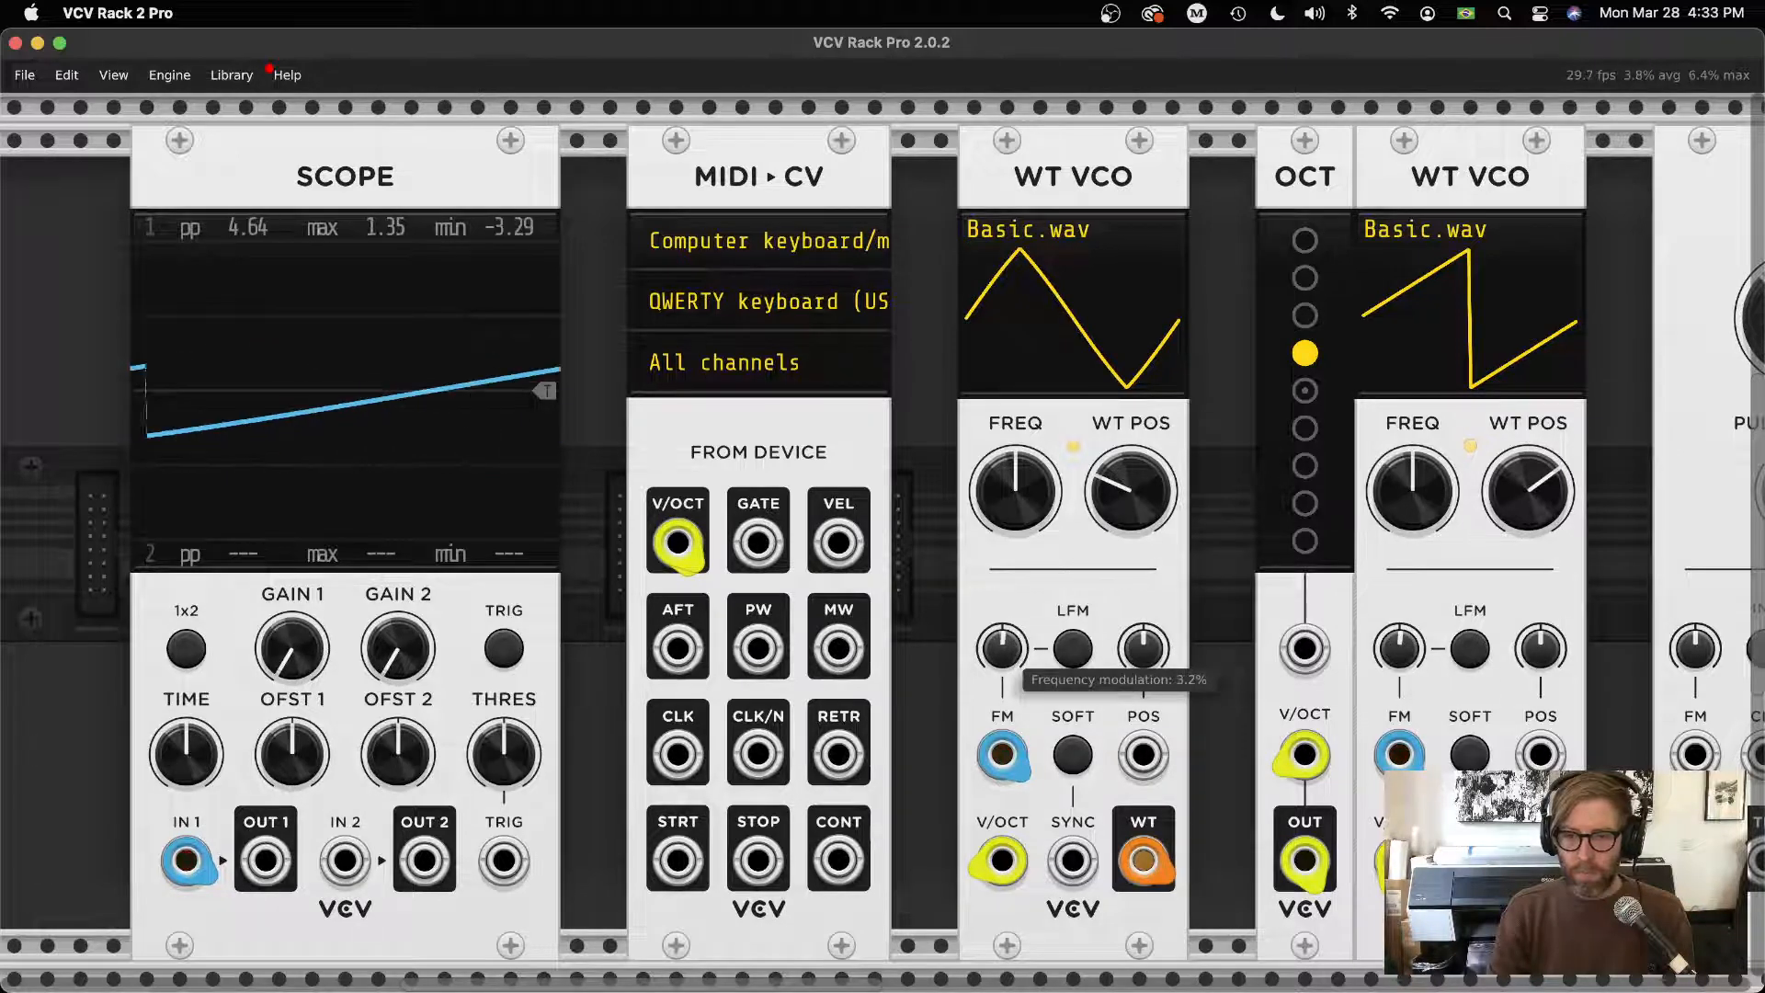
Raise the LFO frequency for a faster sine wave and set the audio output level to -3.0588 dB
{"action": "scroll", "coordinate": [1447, 574], "scroll_direction": "right", "scroll_amount": 5}
{"action": "scroll", "coordinate": [1448, 574], "scroll_direction": "up", "scroll_amount": 2}
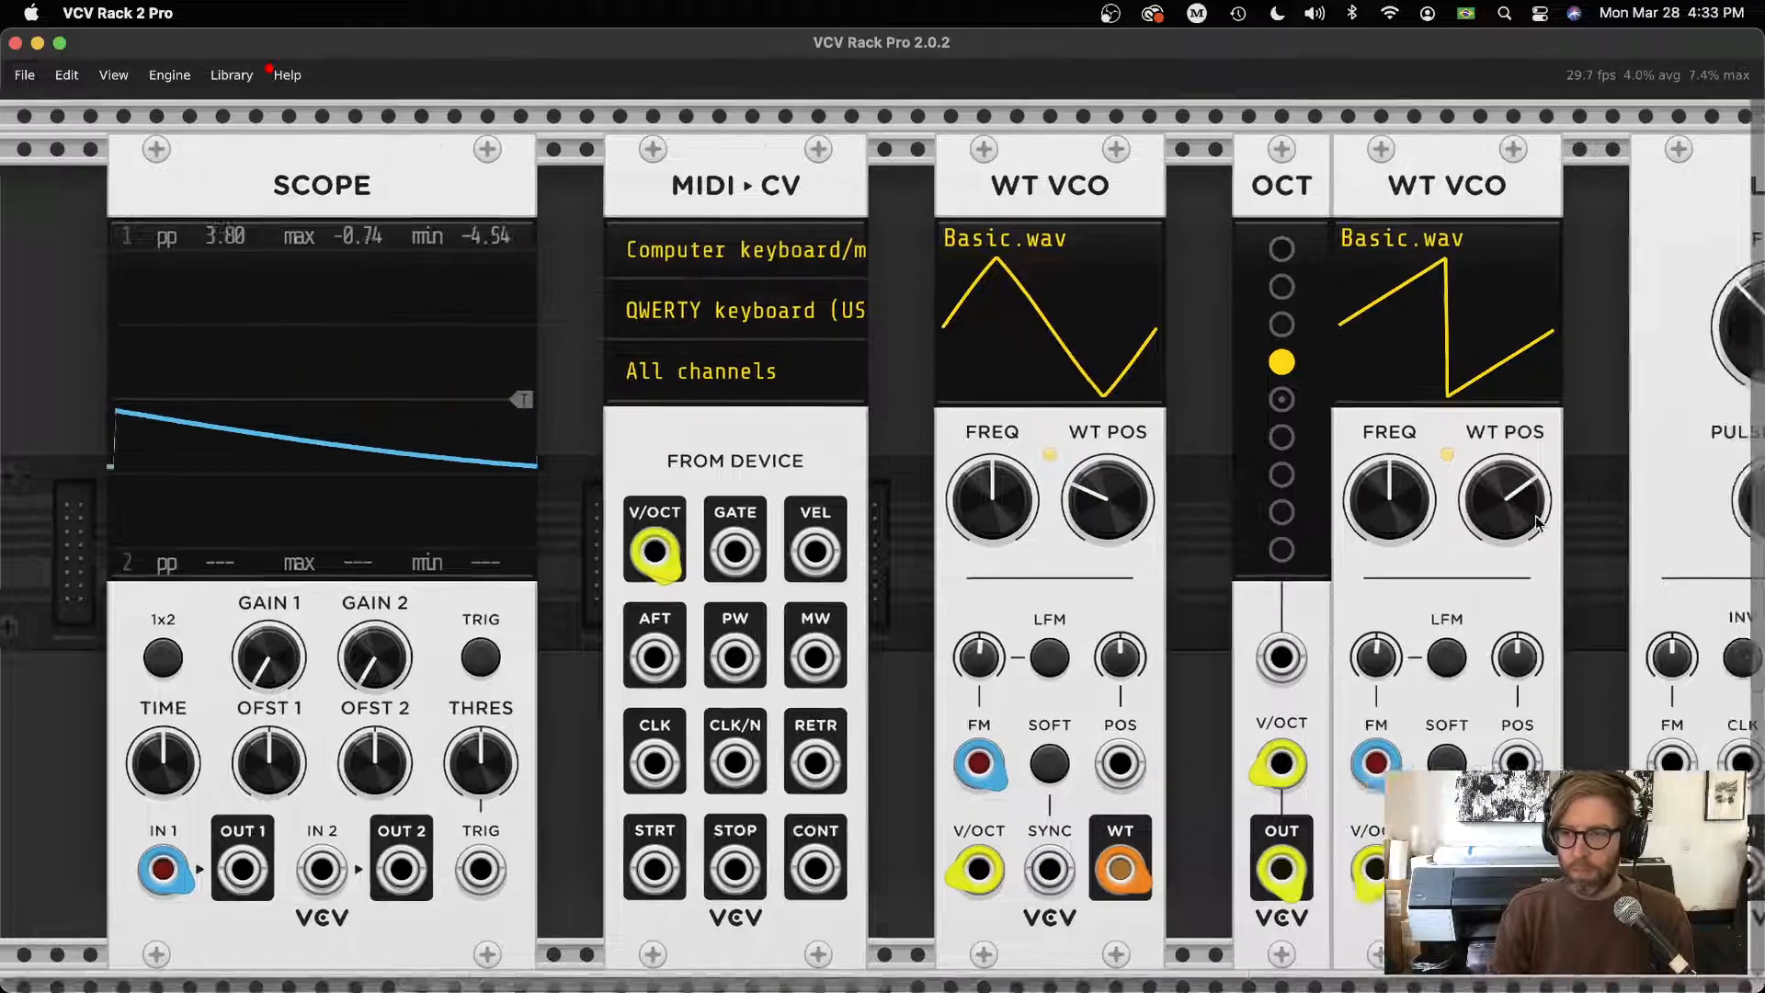
{"action": "left_click_drag", "start_coordinate": [1433, 421], "coordinate": [1432, 317]}
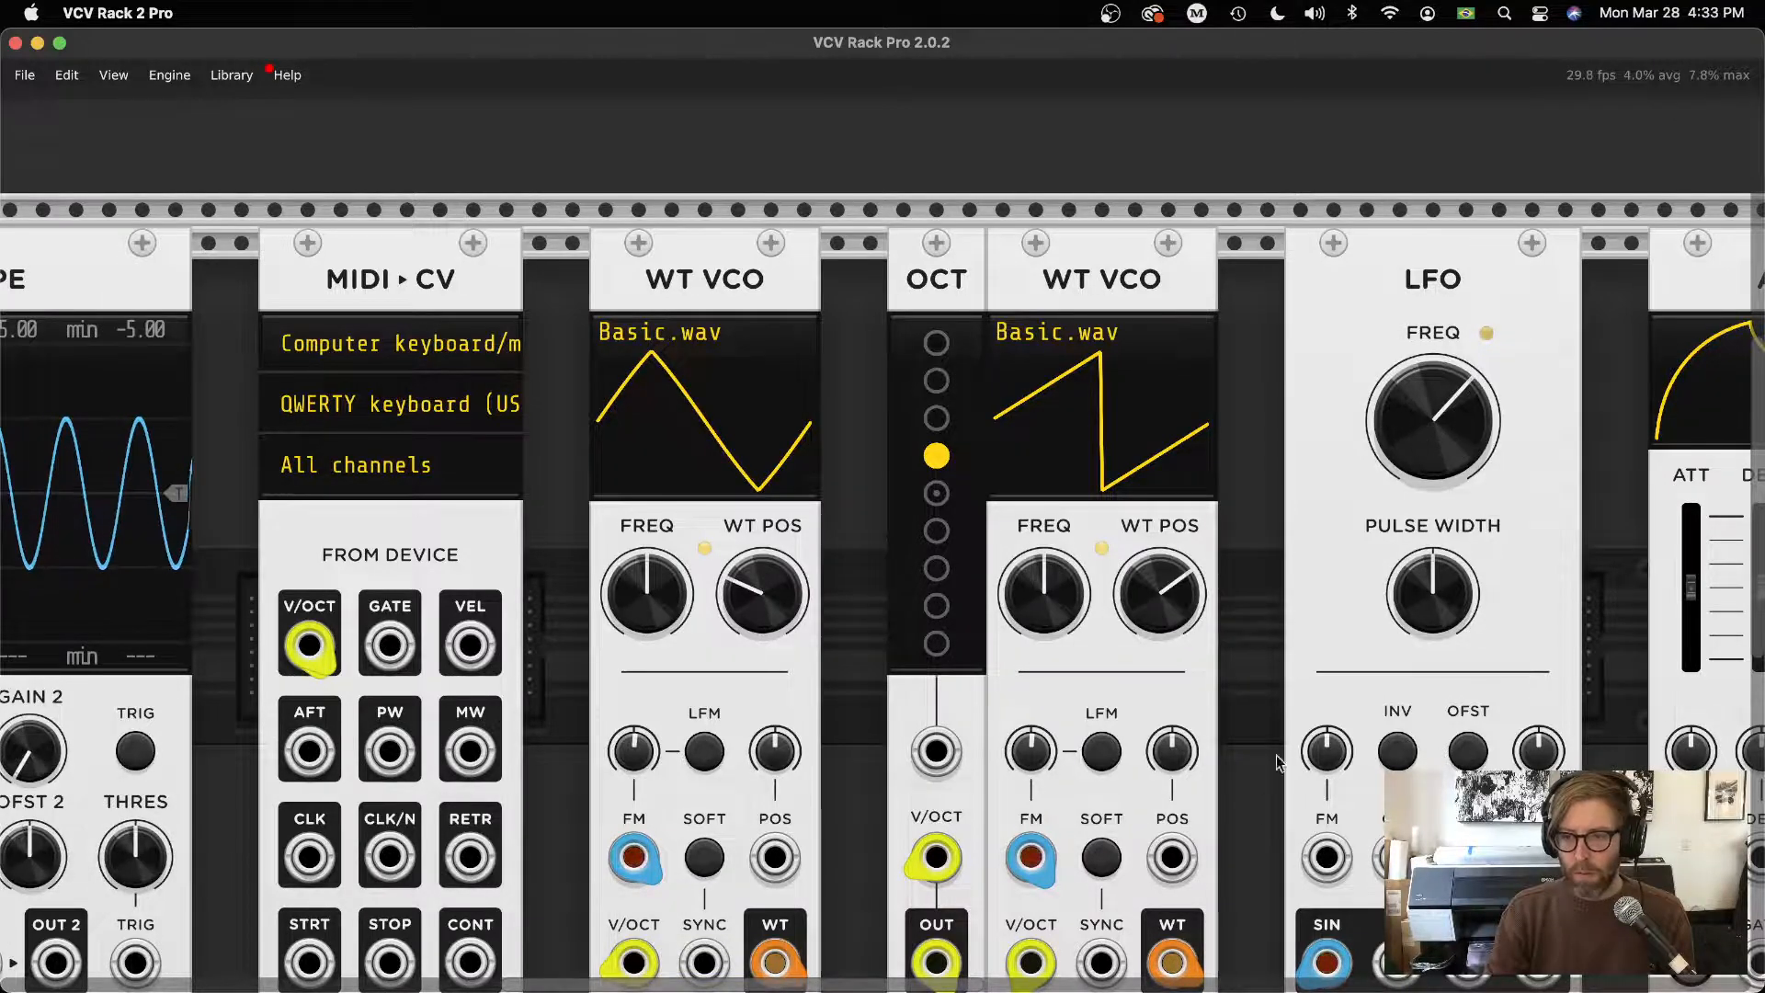
{"action": "scroll", "coordinate": [1062, 540], "scroll_direction": "right", "scroll_amount": 12}
{"action": "scroll", "coordinate": [1062, 541], "scroll_direction": "down", "scroll_amount": 3}
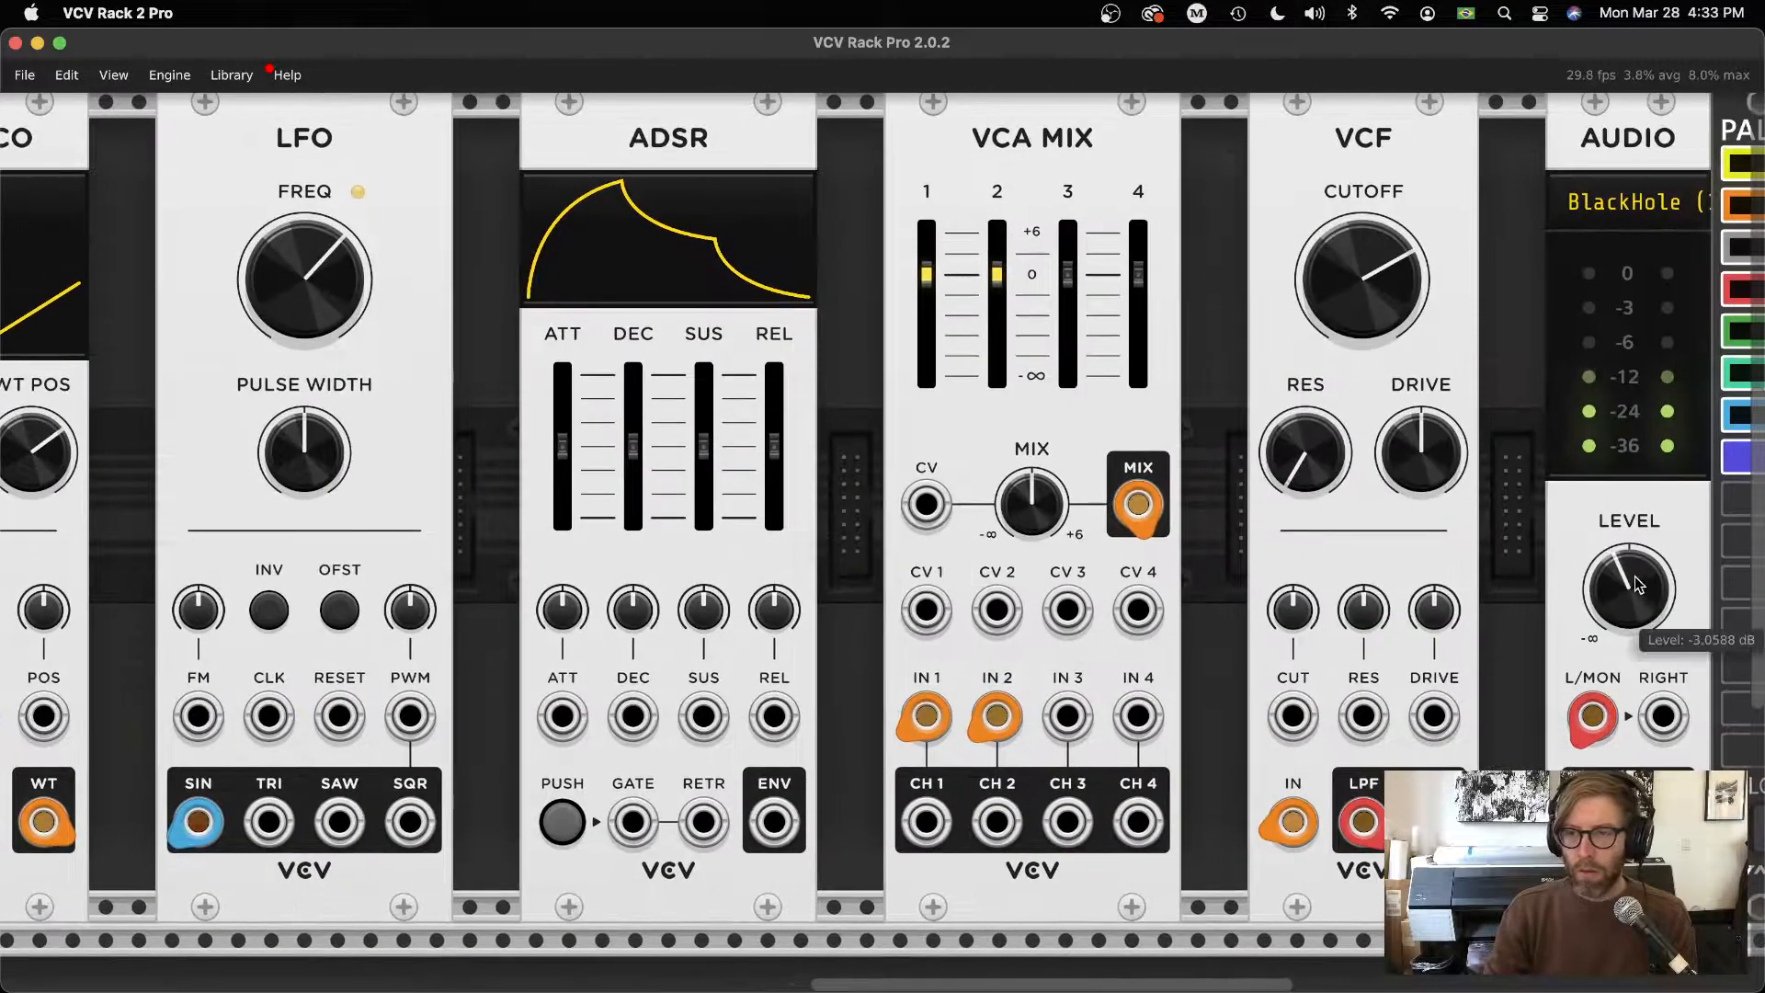
Raise the first WT VCO's frequency modulation to 96.8% to exaggerate the LFO's effect on its pitch
{"action": "scroll", "coordinate": [774, 473], "scroll_direction": "left", "scroll_amount": 12}
{"action": "scroll", "coordinate": [774, 472], "scroll_direction": "up", "scroll_amount": 1}
{"action": "scroll", "coordinate": [807, 382], "scroll_direction": "left", "scroll_amount": 6}
{"action": "scroll", "coordinate": [807, 382], "scroll_direction": "up", "scroll_amount": 1}
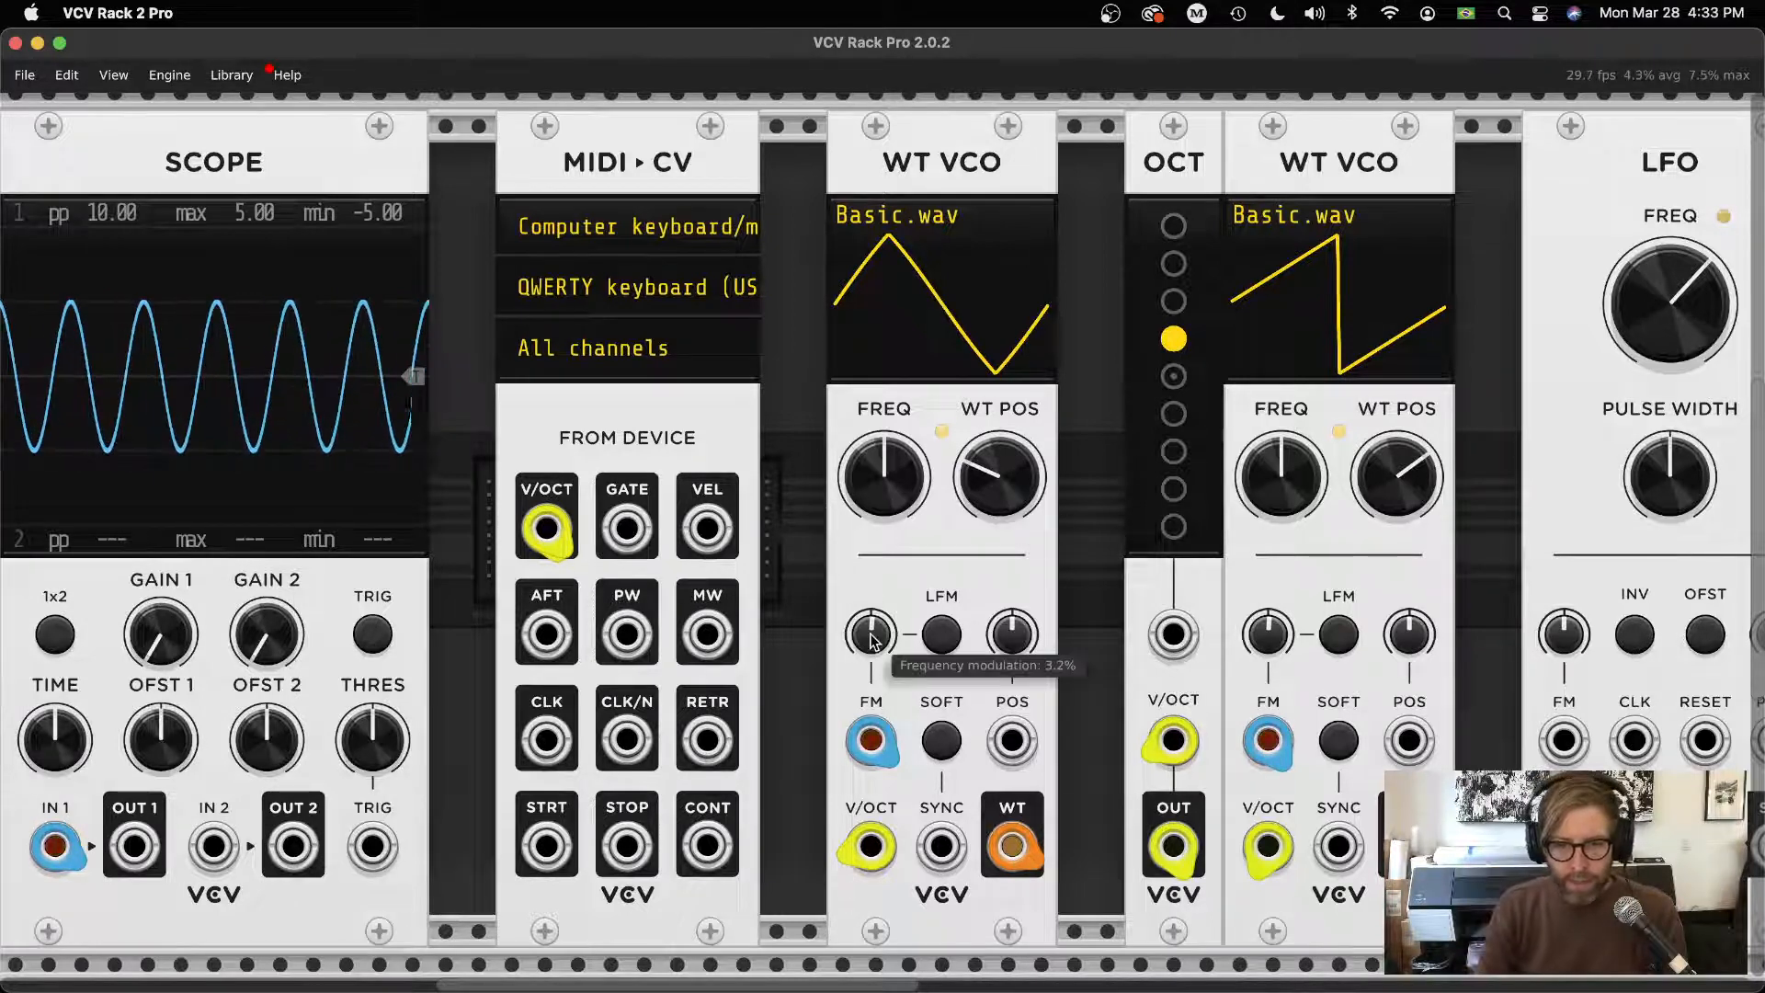
{"action": "left_click_drag", "start_coordinate": [872, 634], "coordinate": [872, 631]}
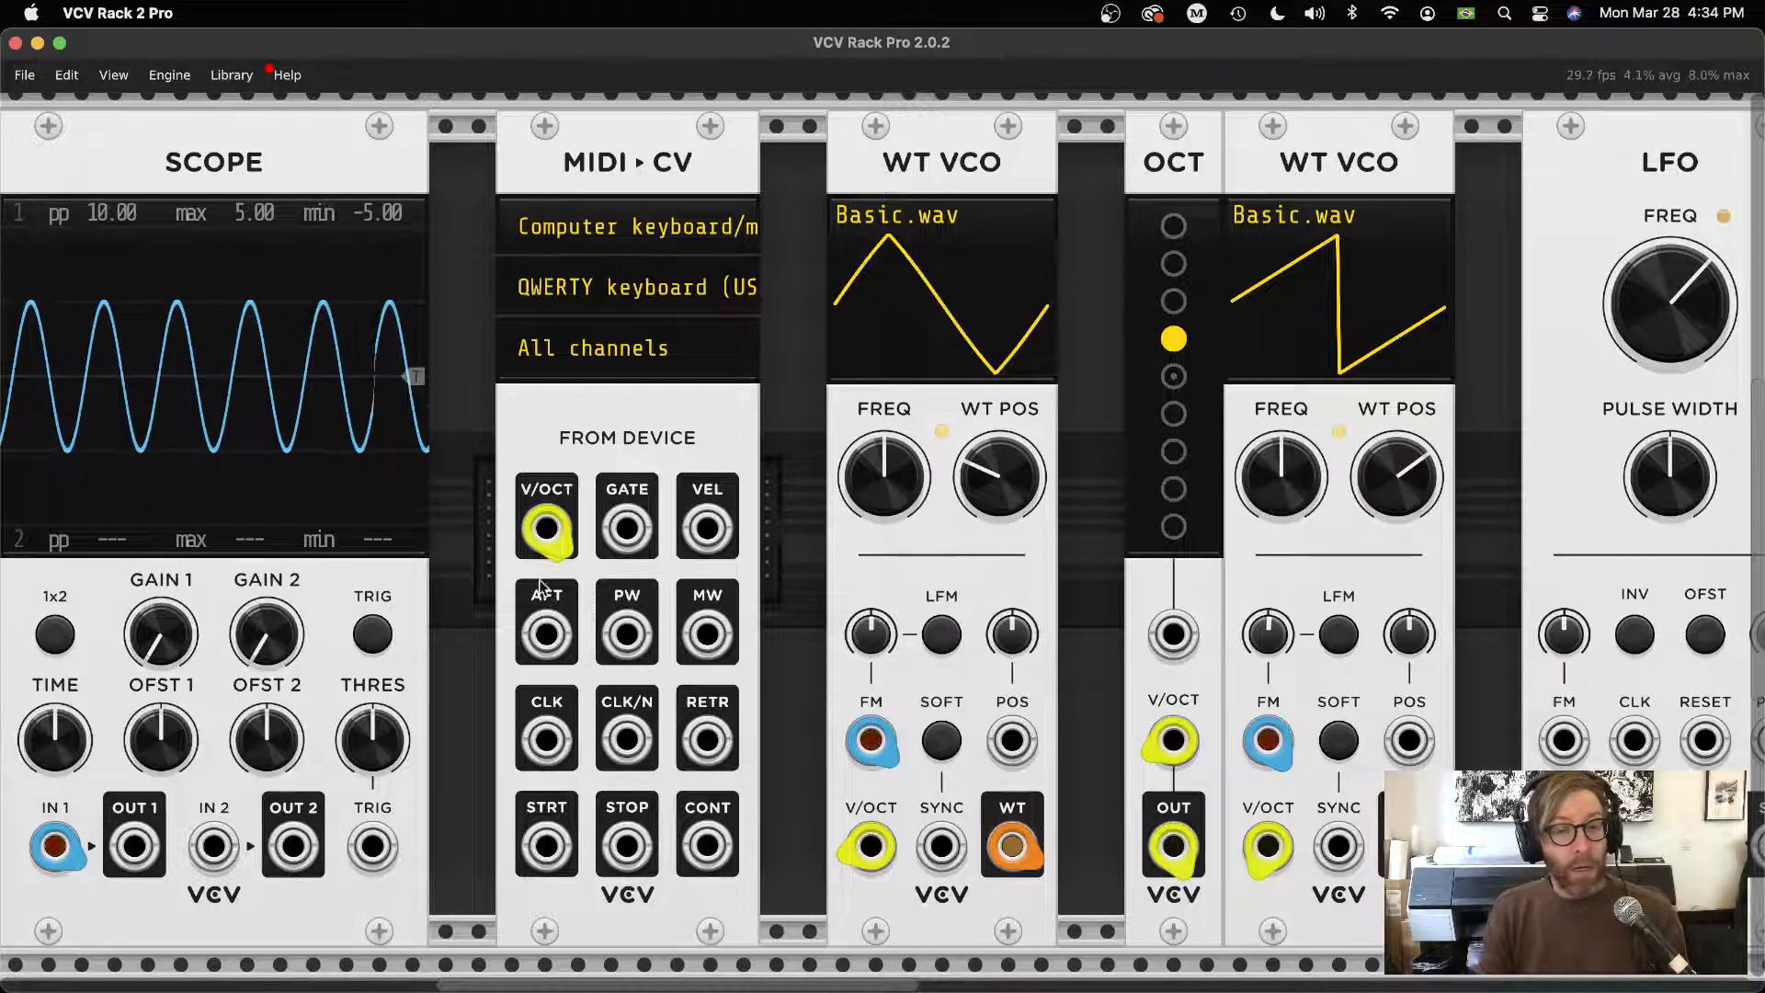
{"action": "left_click_drag", "start_coordinate": [546, 529], "coordinate": [871, 845]}
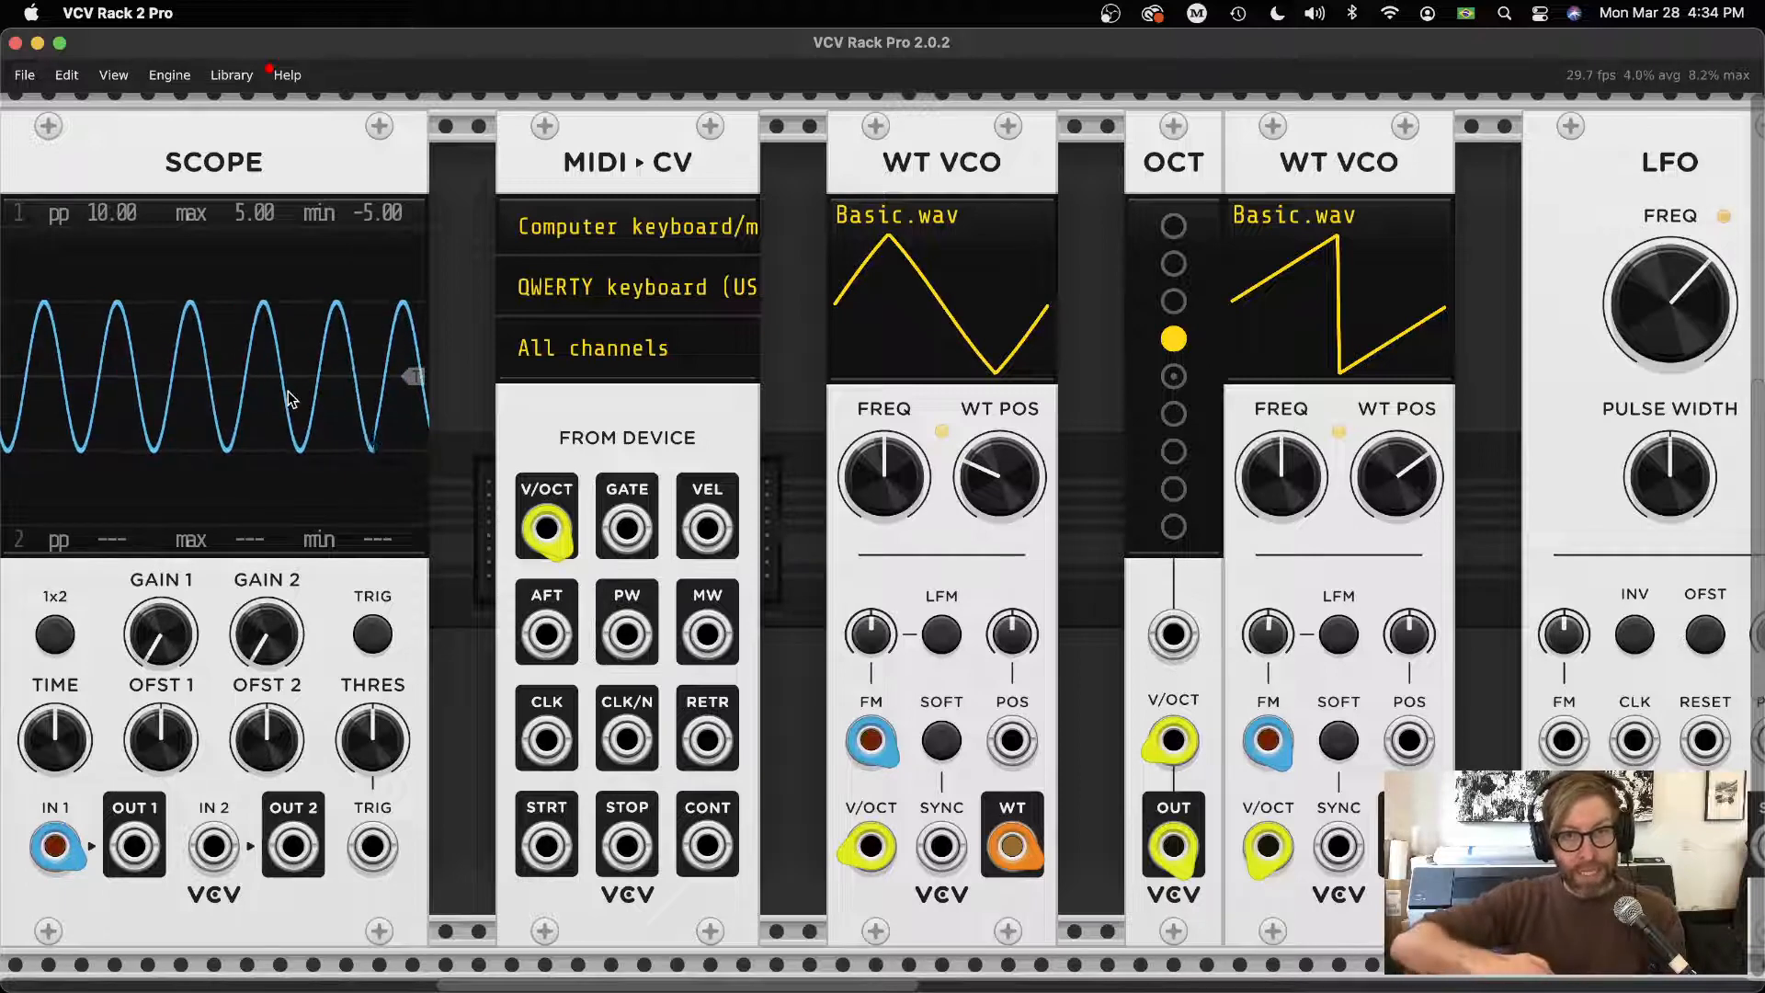
{"action": "left_click_drag", "start_coordinate": [881, 634], "coordinate": [883, 630]}
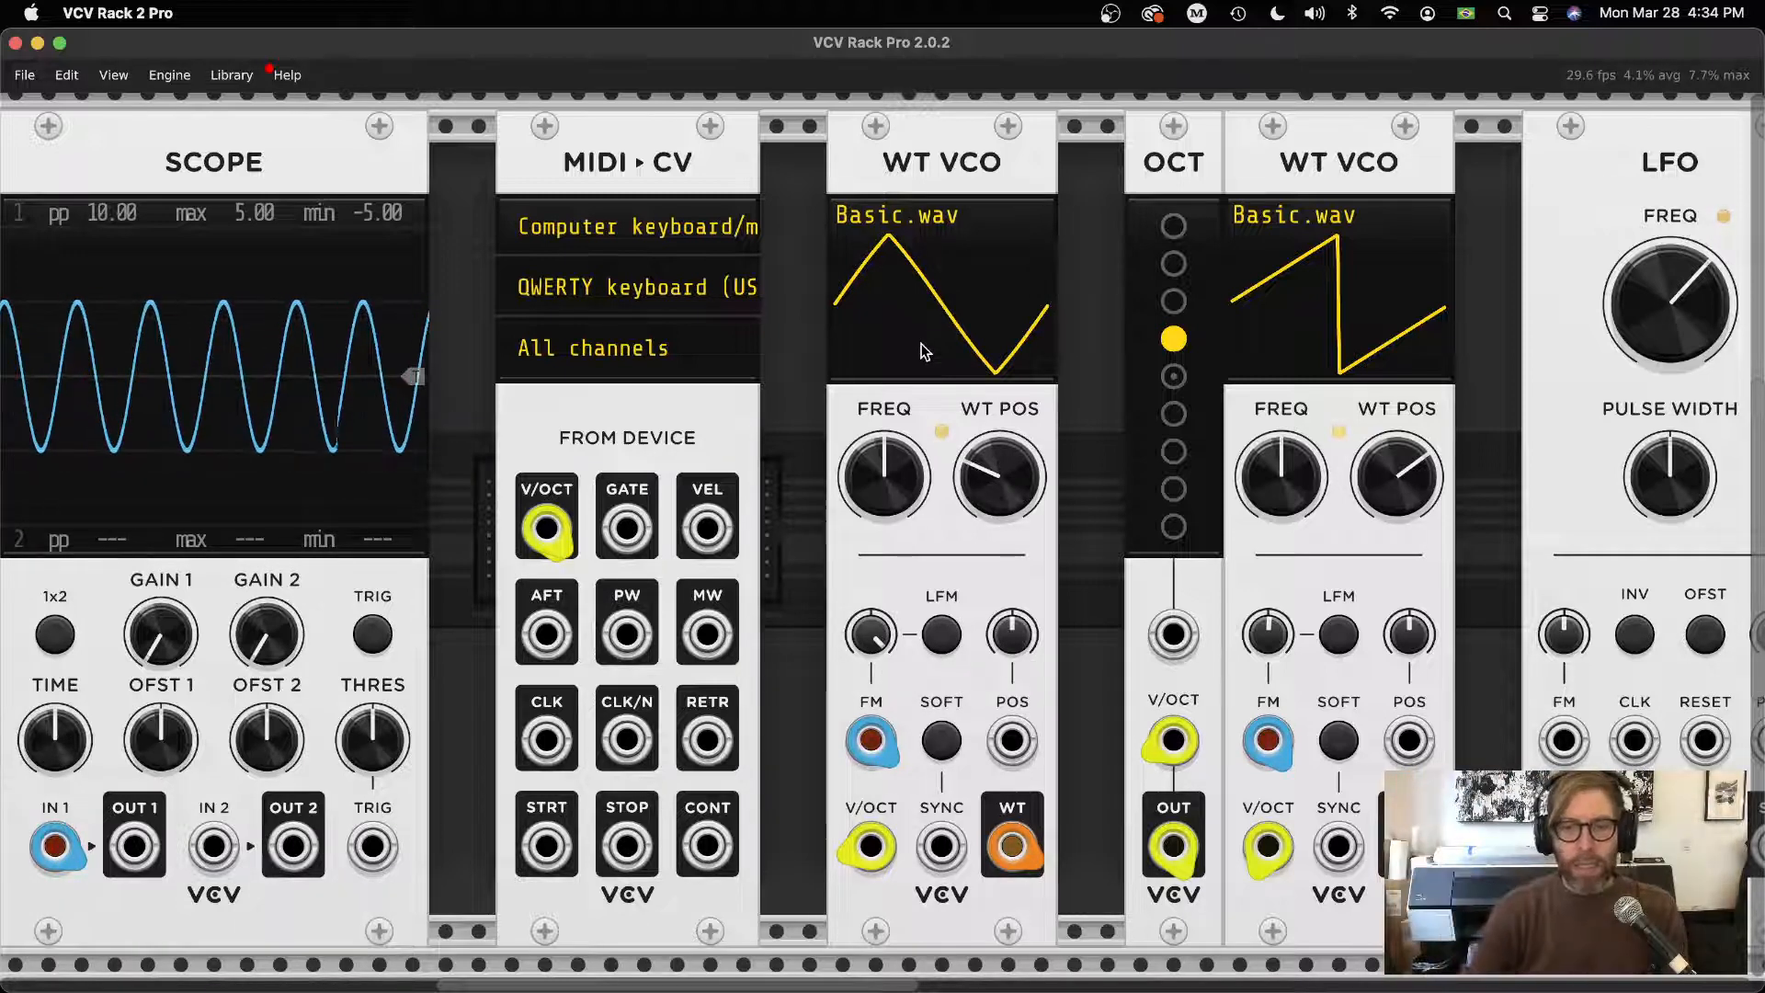
{"action": "left_click_drag", "start_coordinate": [869, 634], "coordinate": [871, 639]}
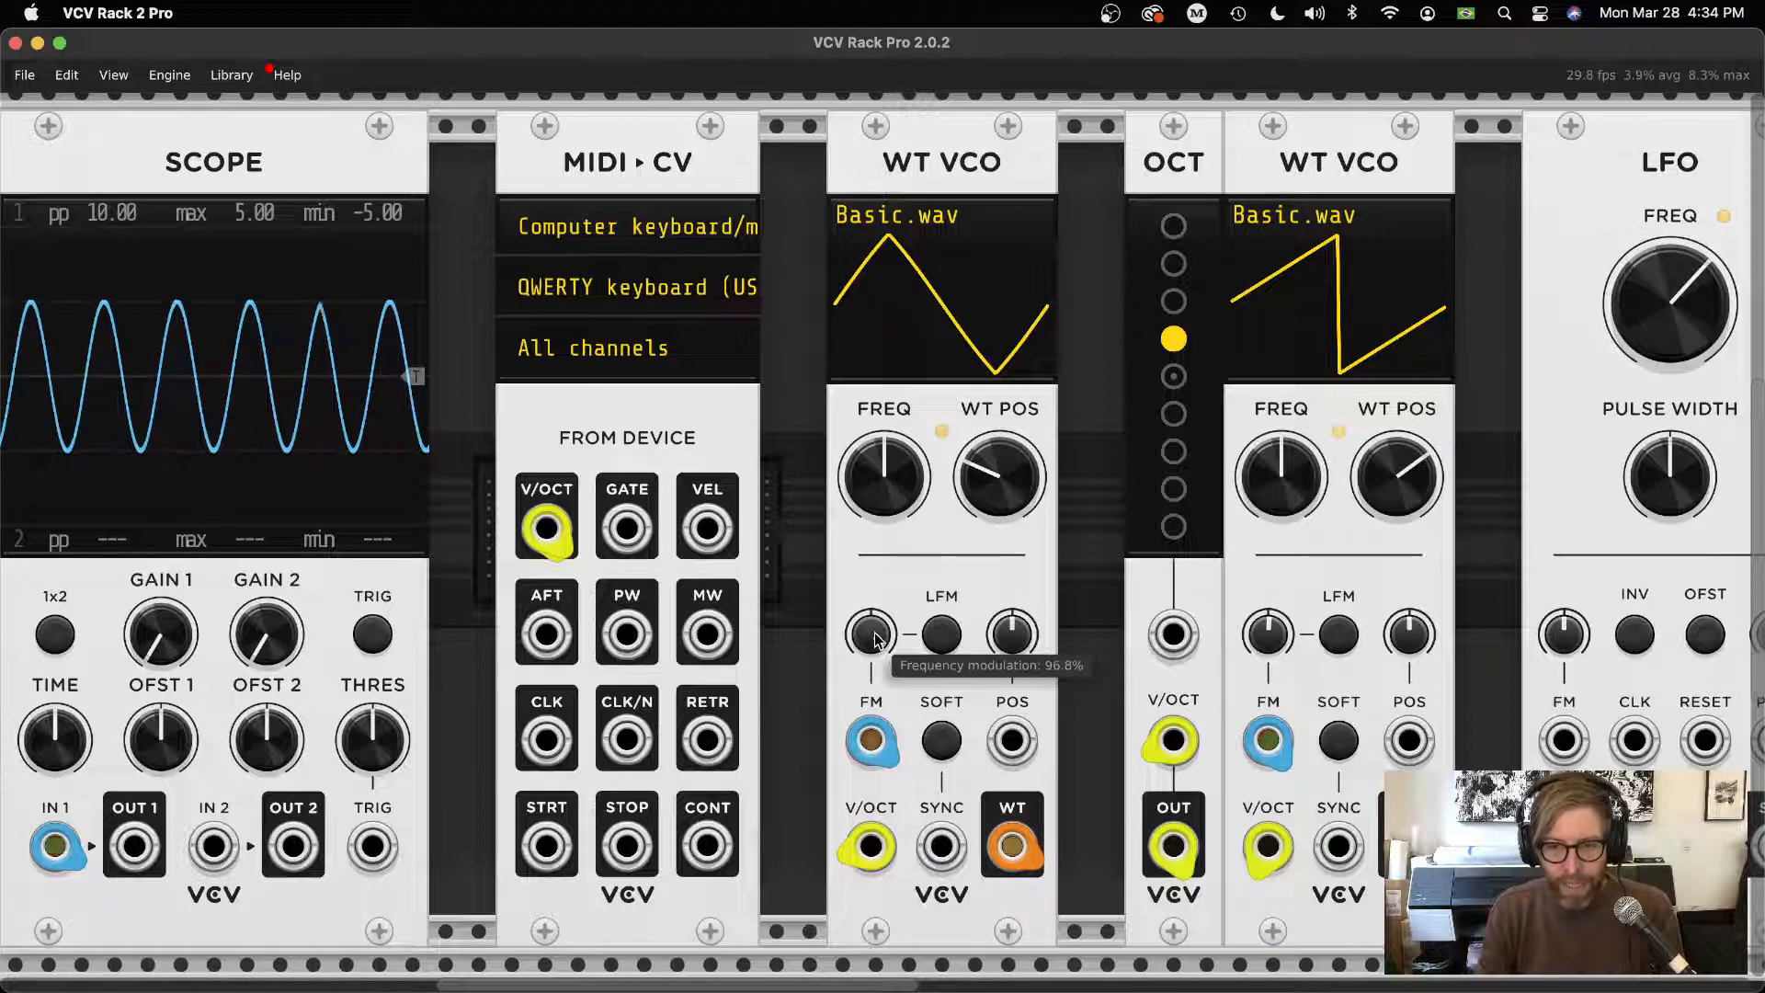
Set the first WT VCO's frequency modulation to exactly 10%
{"action": "right_click", "coordinate": [876, 640]}
{"action": "type", "text": "10"}
{"action": "key", "text": "Return"}
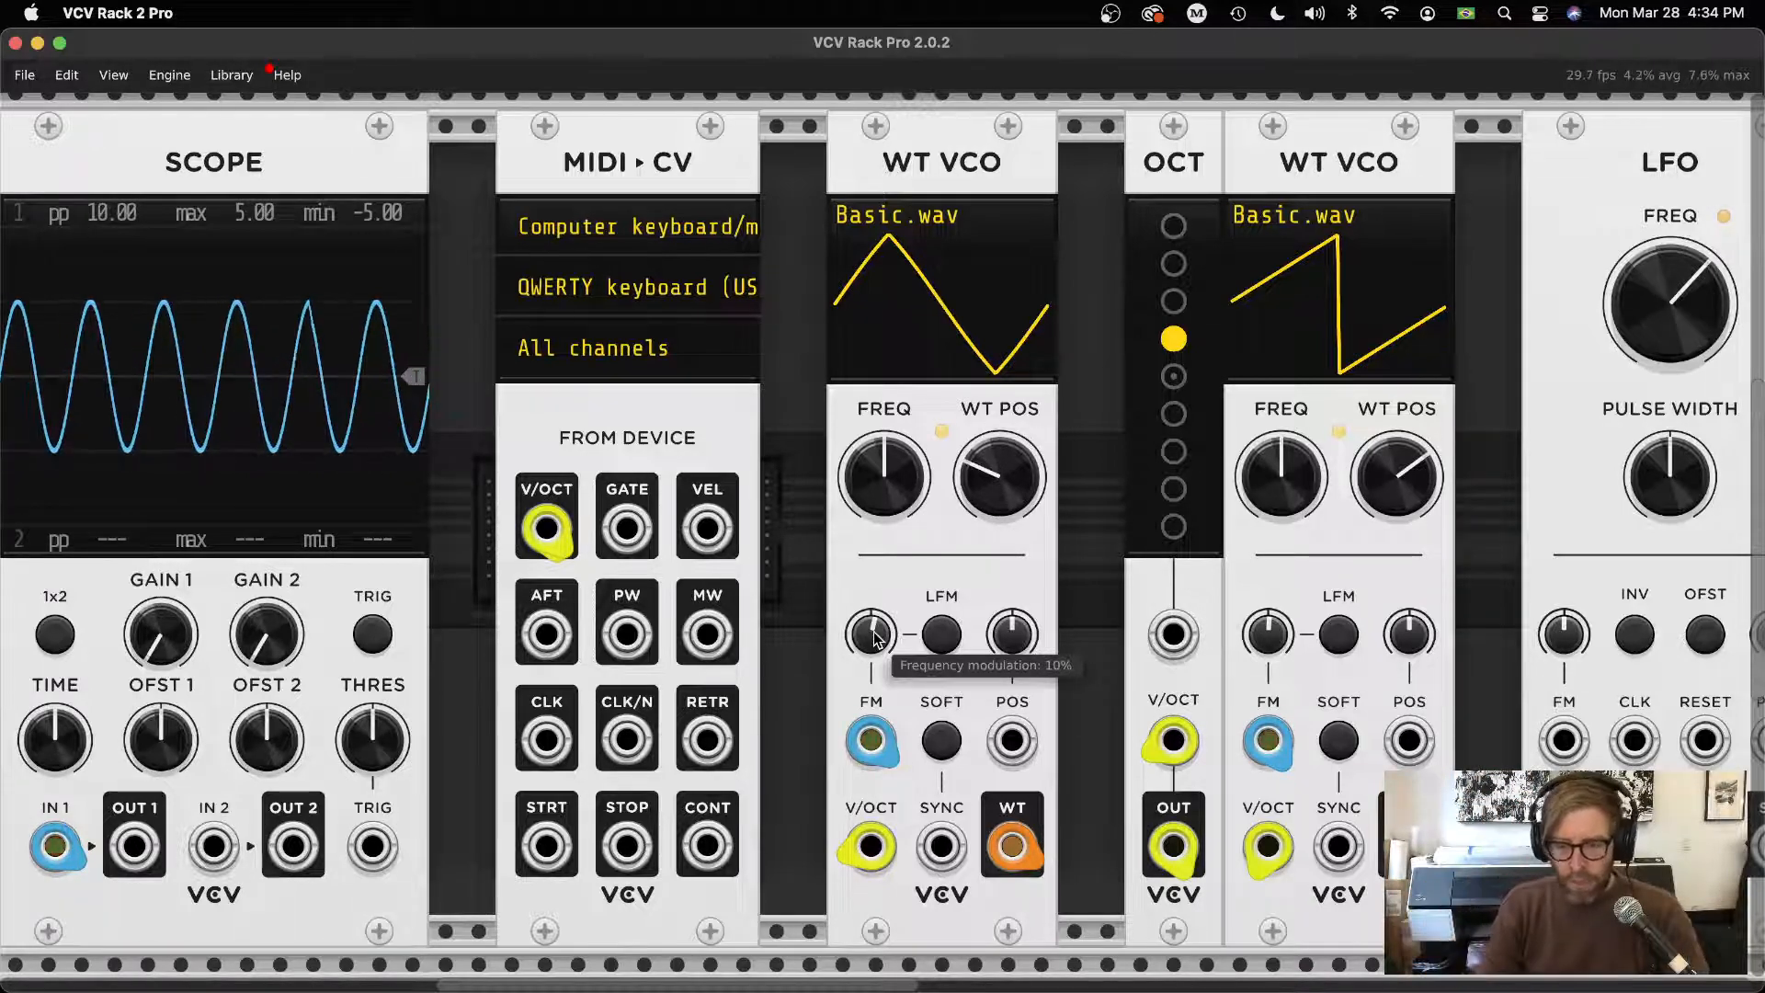
Pull channel 2 of the VCA MIX fully down and raise the audio output level to hear only the first oscillator
{"action": "key", "text": "super+minus"}
{"action": "scroll", "coordinate": [1153, 682], "scroll_direction": "right", "scroll_amount": 5}
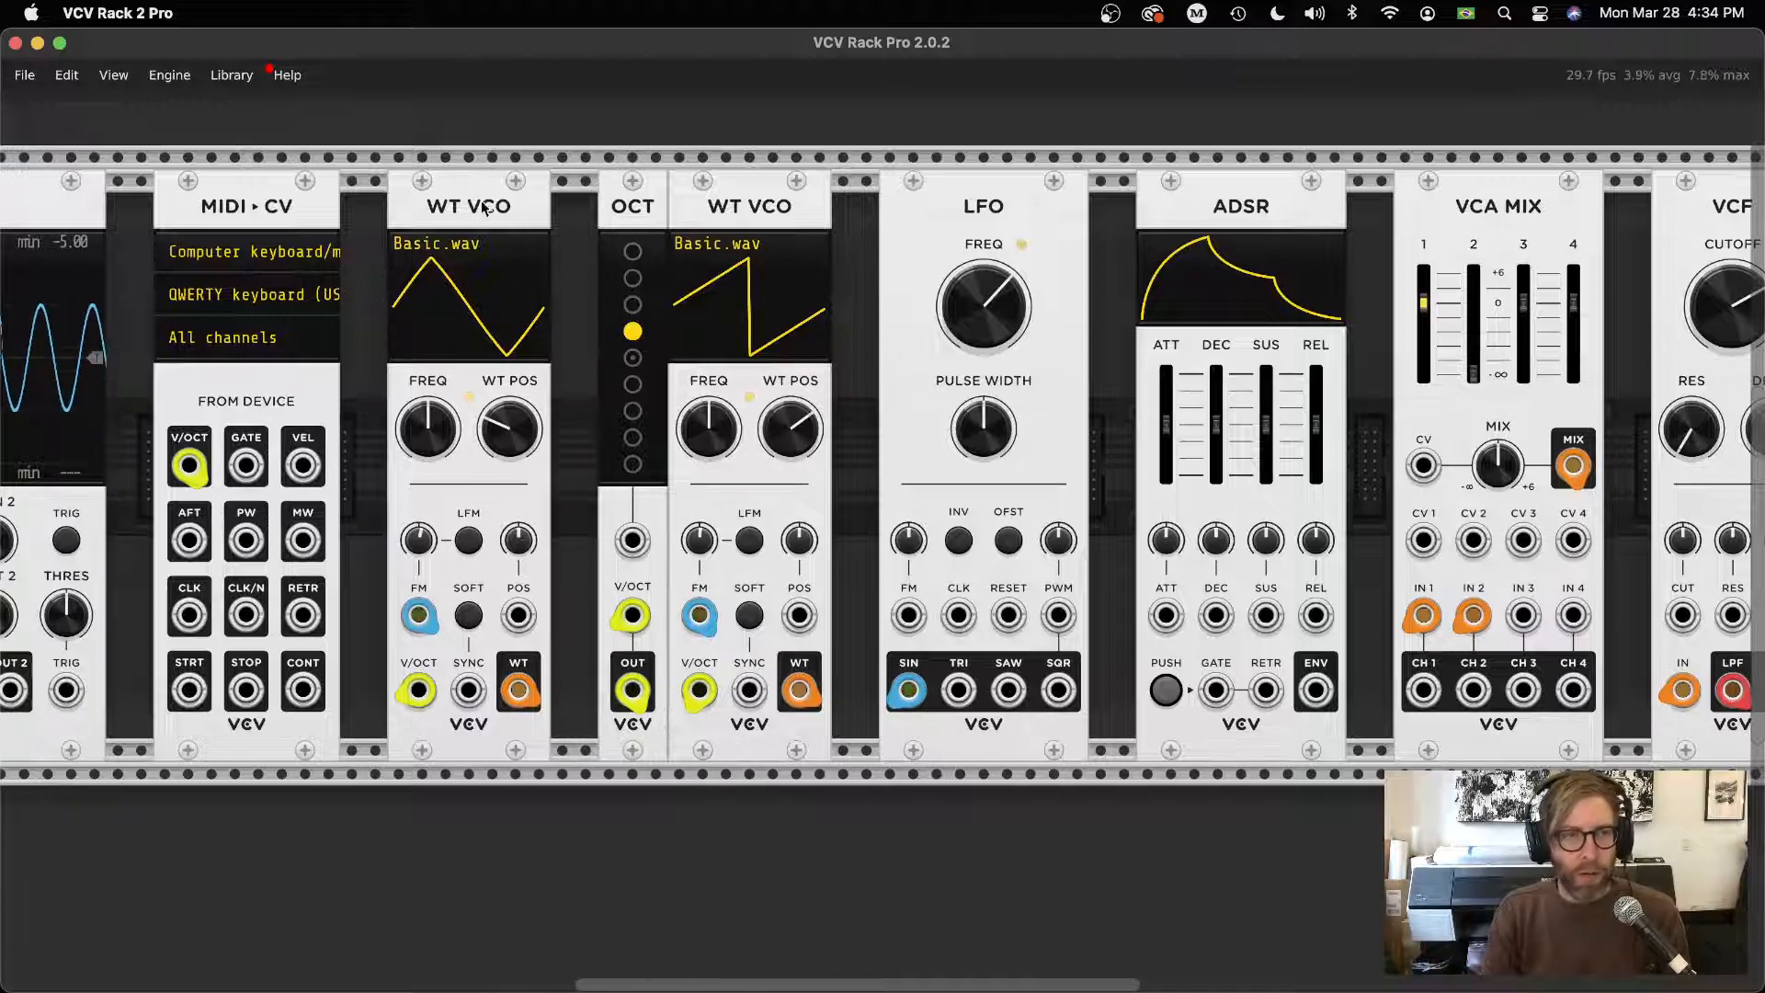
{"action": "left_click_drag", "start_coordinate": [517, 416], "coordinate": [1048, 391]}
{"action": "scroll", "coordinate": [1049, 395], "scroll_direction": "right", "scroll_amount": 10}
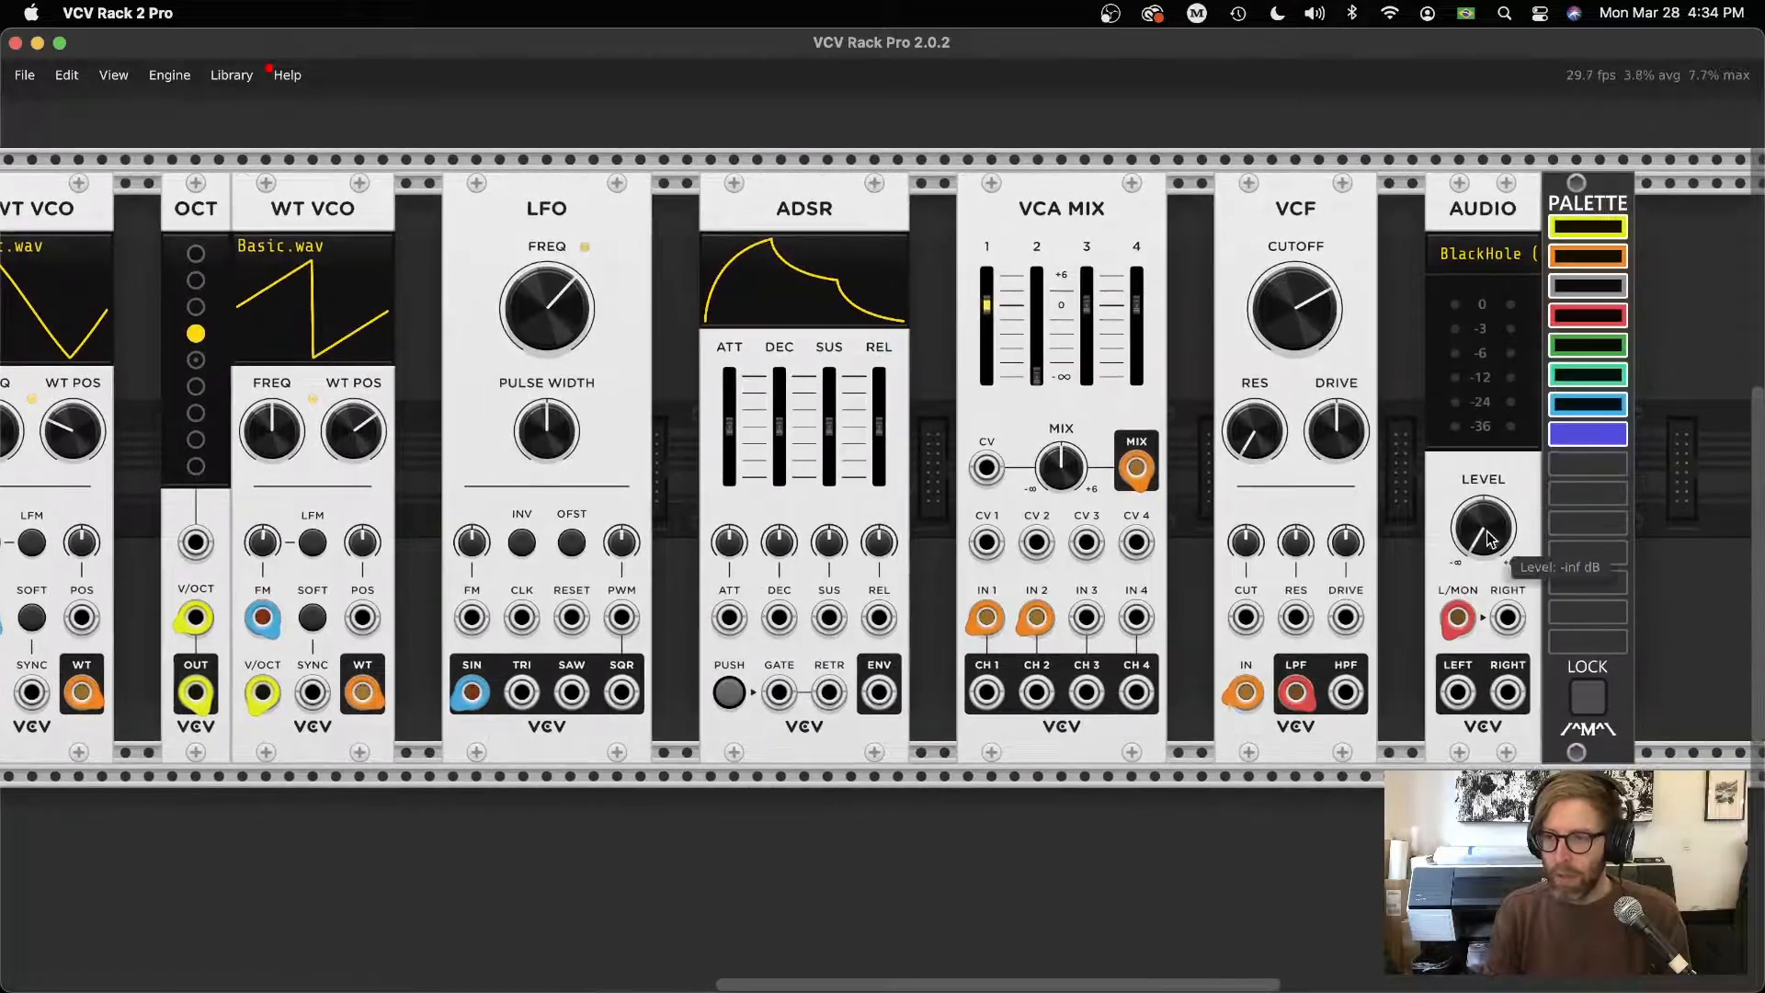
{"action": "scroll", "coordinate": [905, 579], "scroll_direction": "left", "scroll_amount": 9}
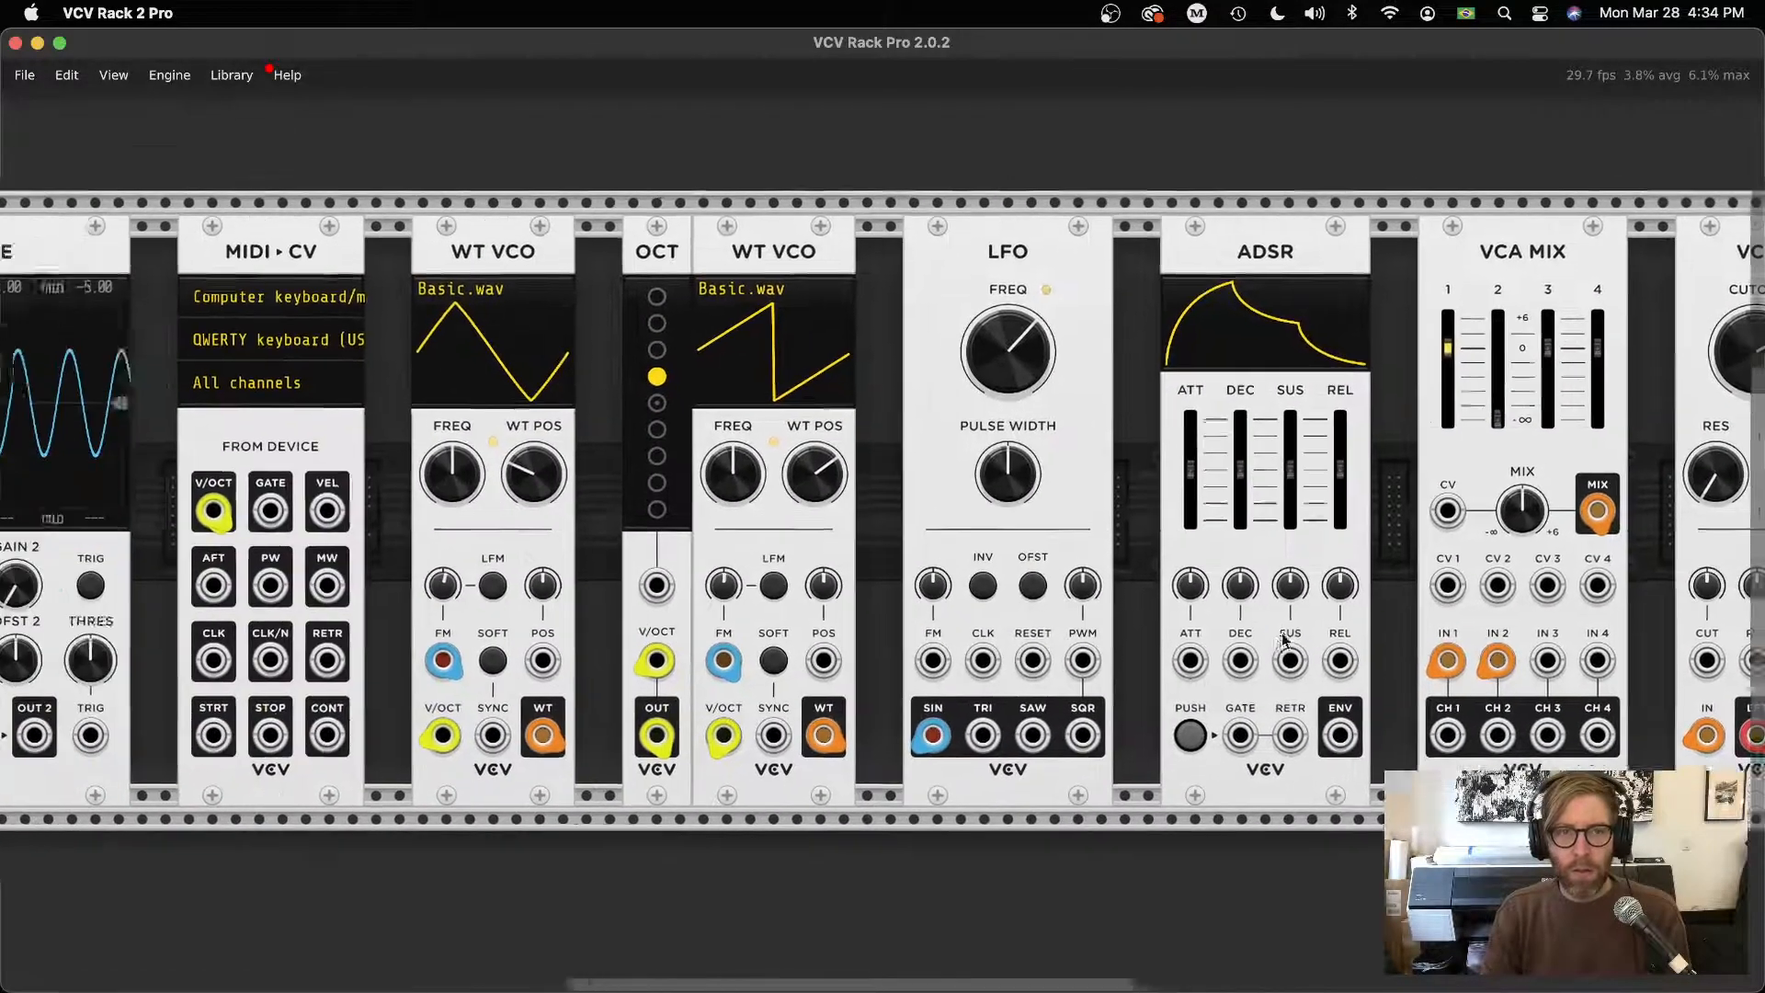
Slow the LFO to below 1 Hz and set the first WT VCO's frequency modulation to 1%
{"action": "left_click_drag", "start_coordinate": [1397, 321], "coordinate": [1397, 395]}
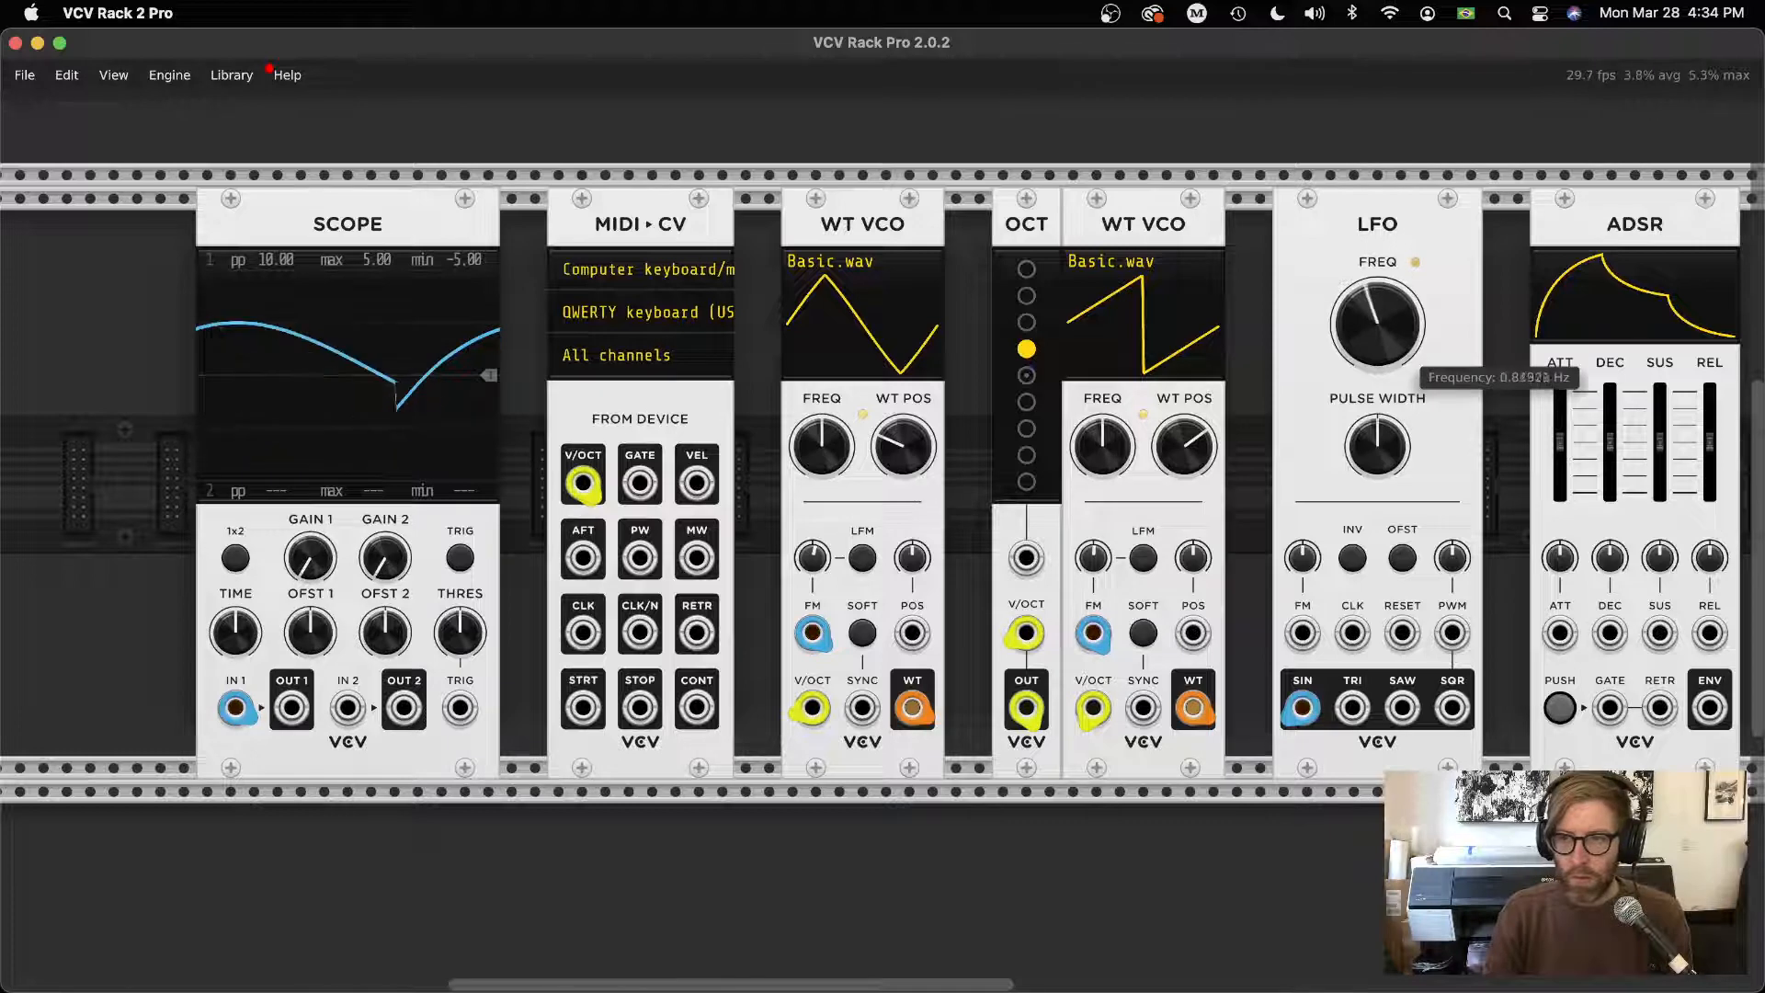
{"action": "left_click_drag", "start_coordinate": [813, 557], "coordinate": [814, 559]}
{"action": "right_click", "coordinate": [821, 552]}
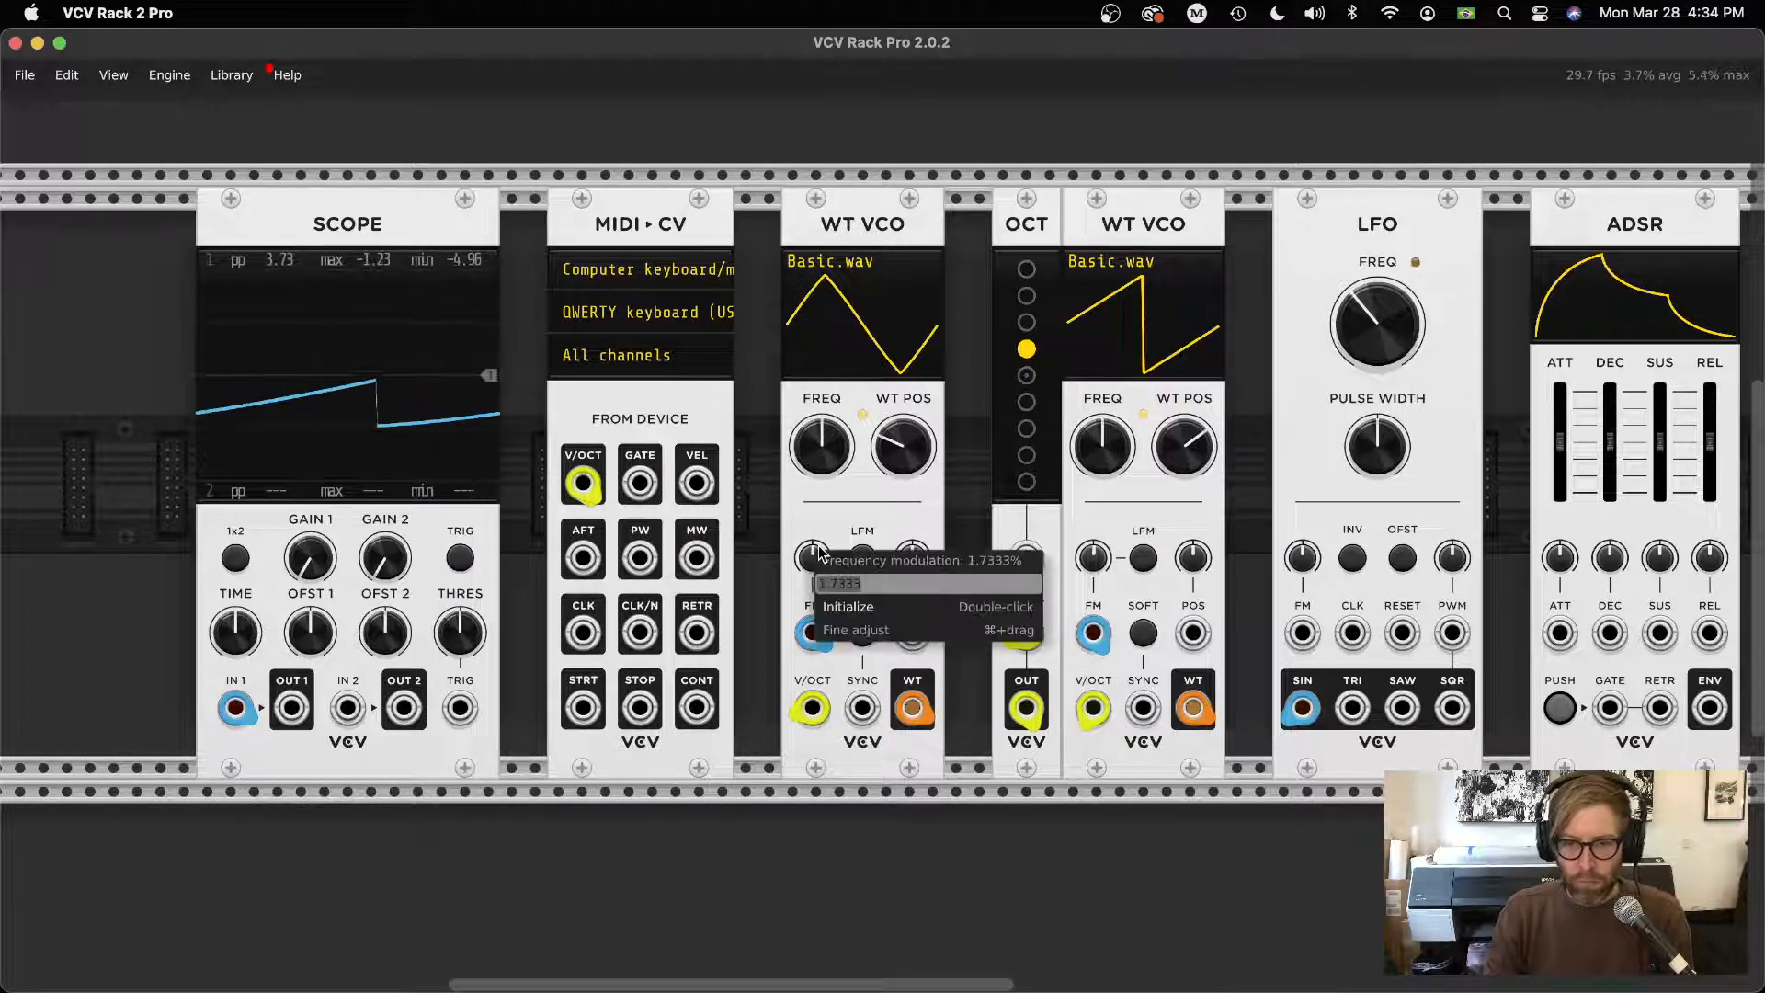
{"action": "type", "text": "1"}
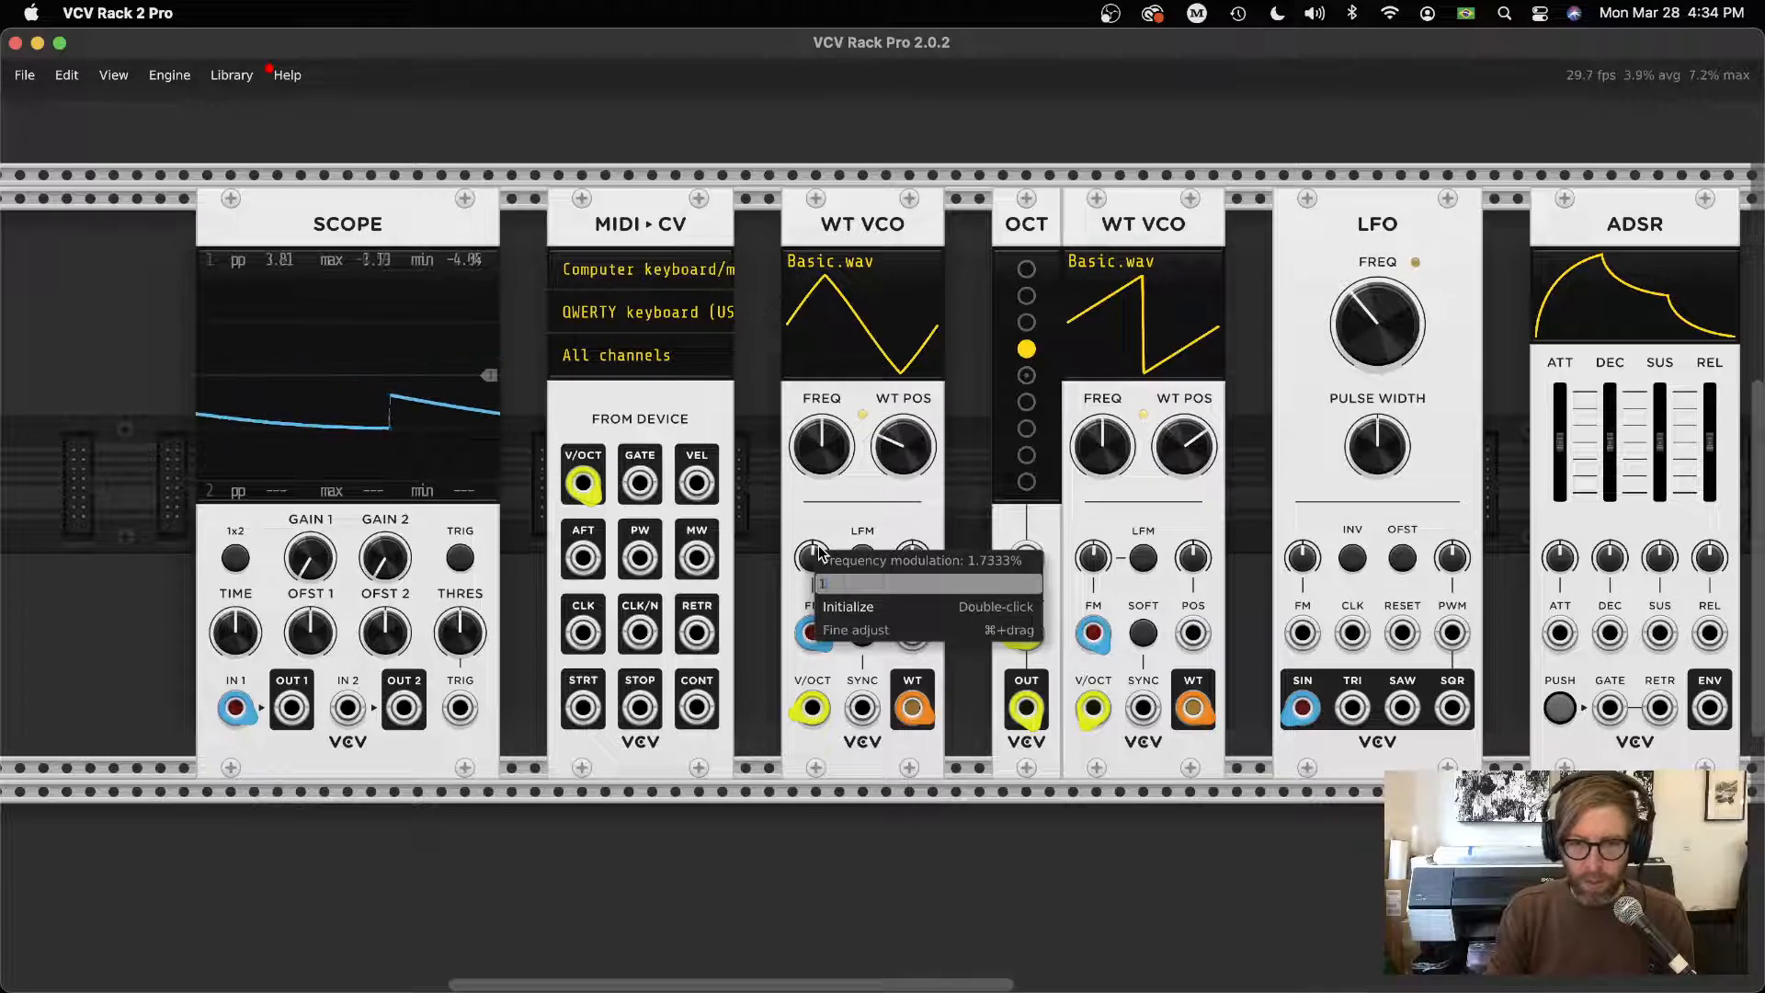
{"action": "key", "text": "Return"}
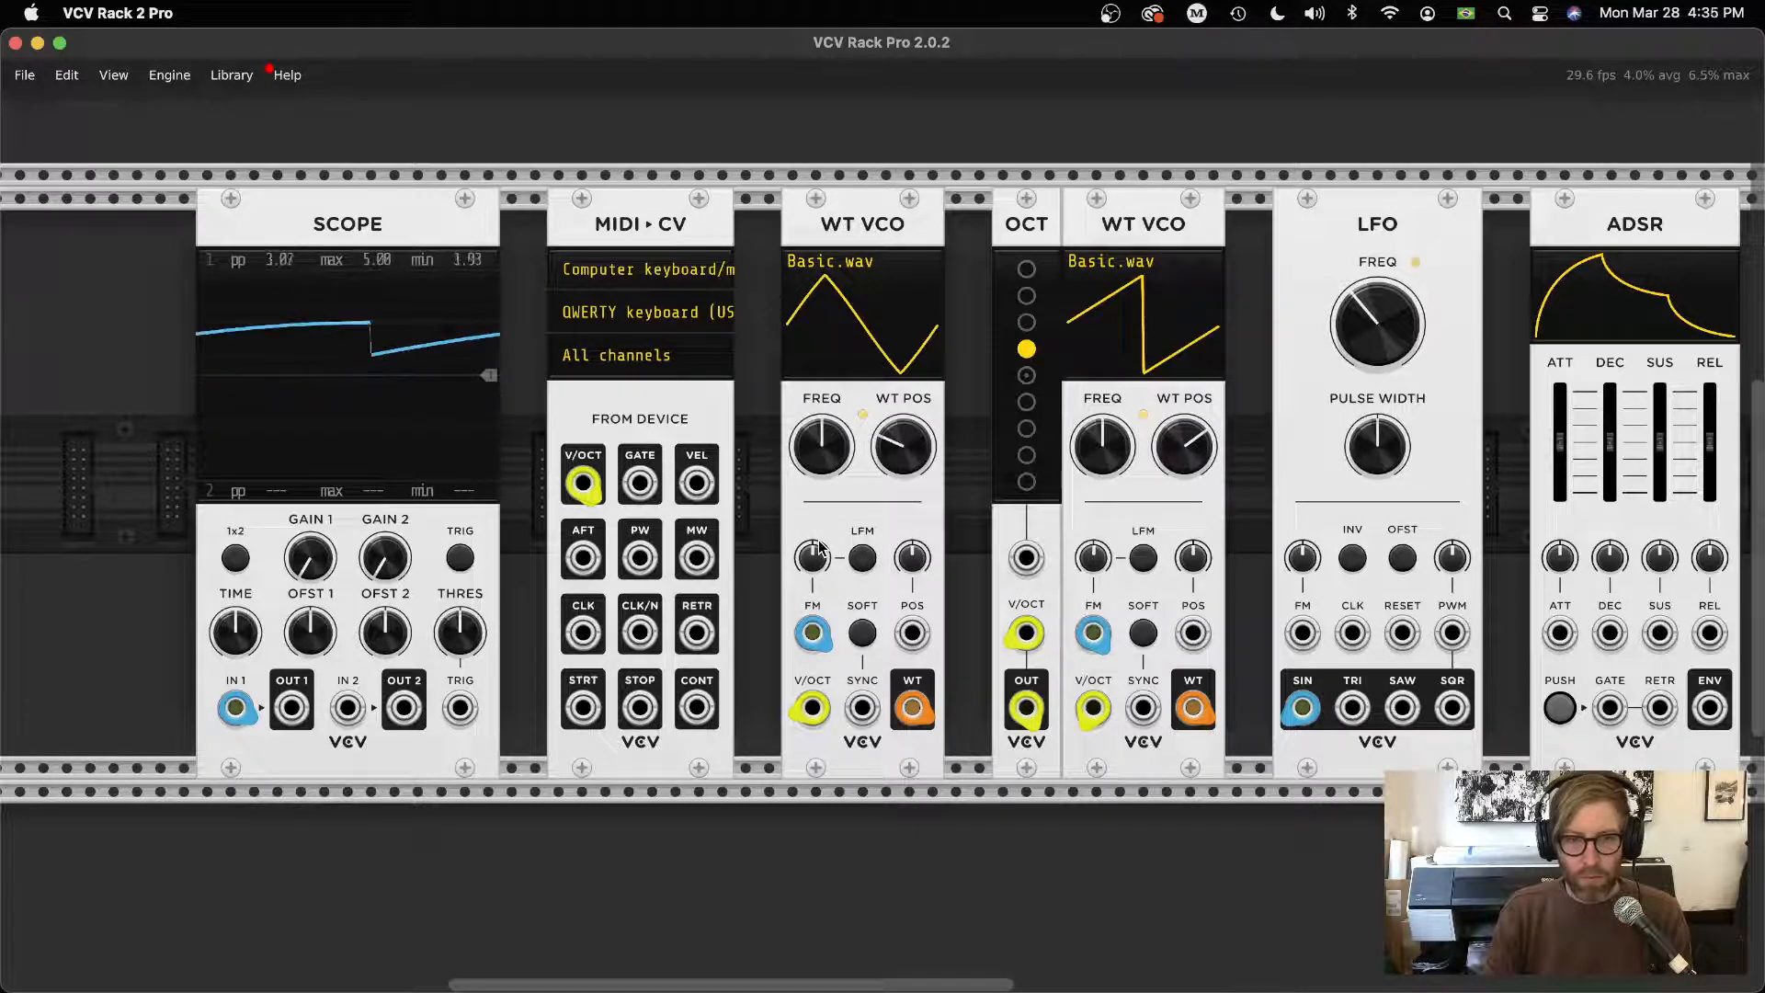
Raise the LFO frequency to just over 1 Hz and set the first WT VCO's frequency modulation to 0.05%
{"action": "left_click_drag", "start_coordinate": [1407, 353], "coordinate": [1407, 337]}
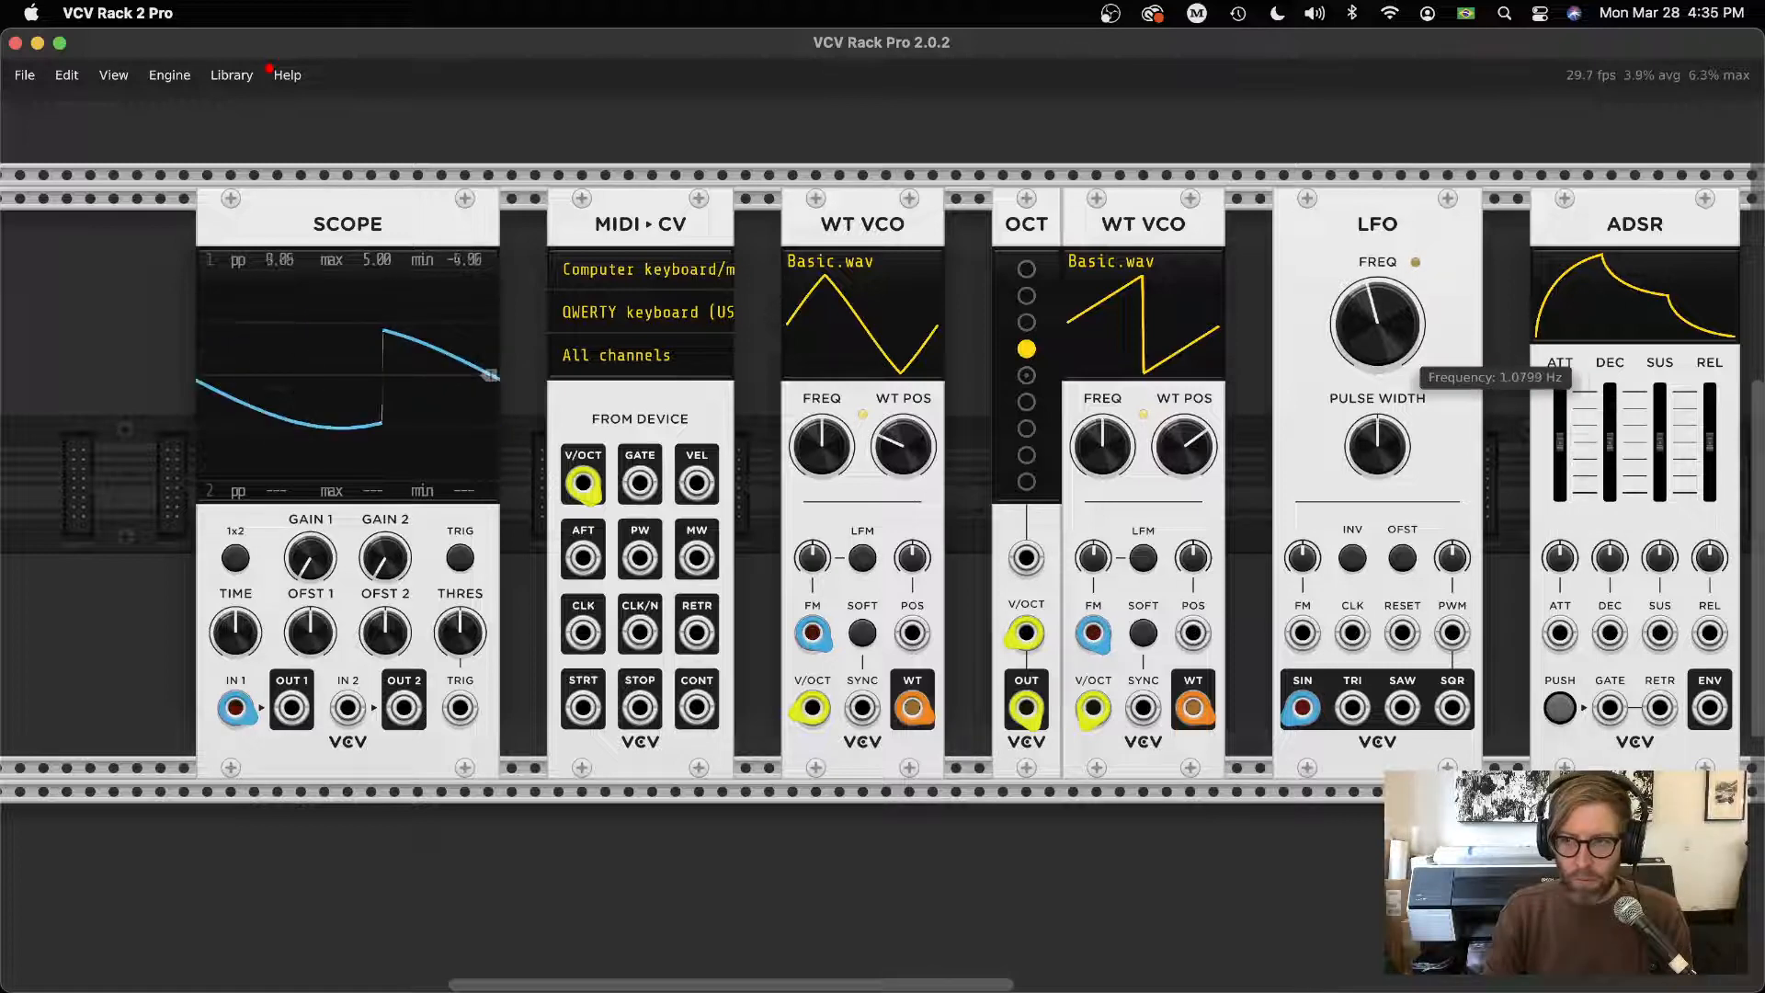
{"action": "right_click", "coordinate": [813, 557]}
{"action": "type", "text": "0.05"}
{"action": "key", "text": "Return"}
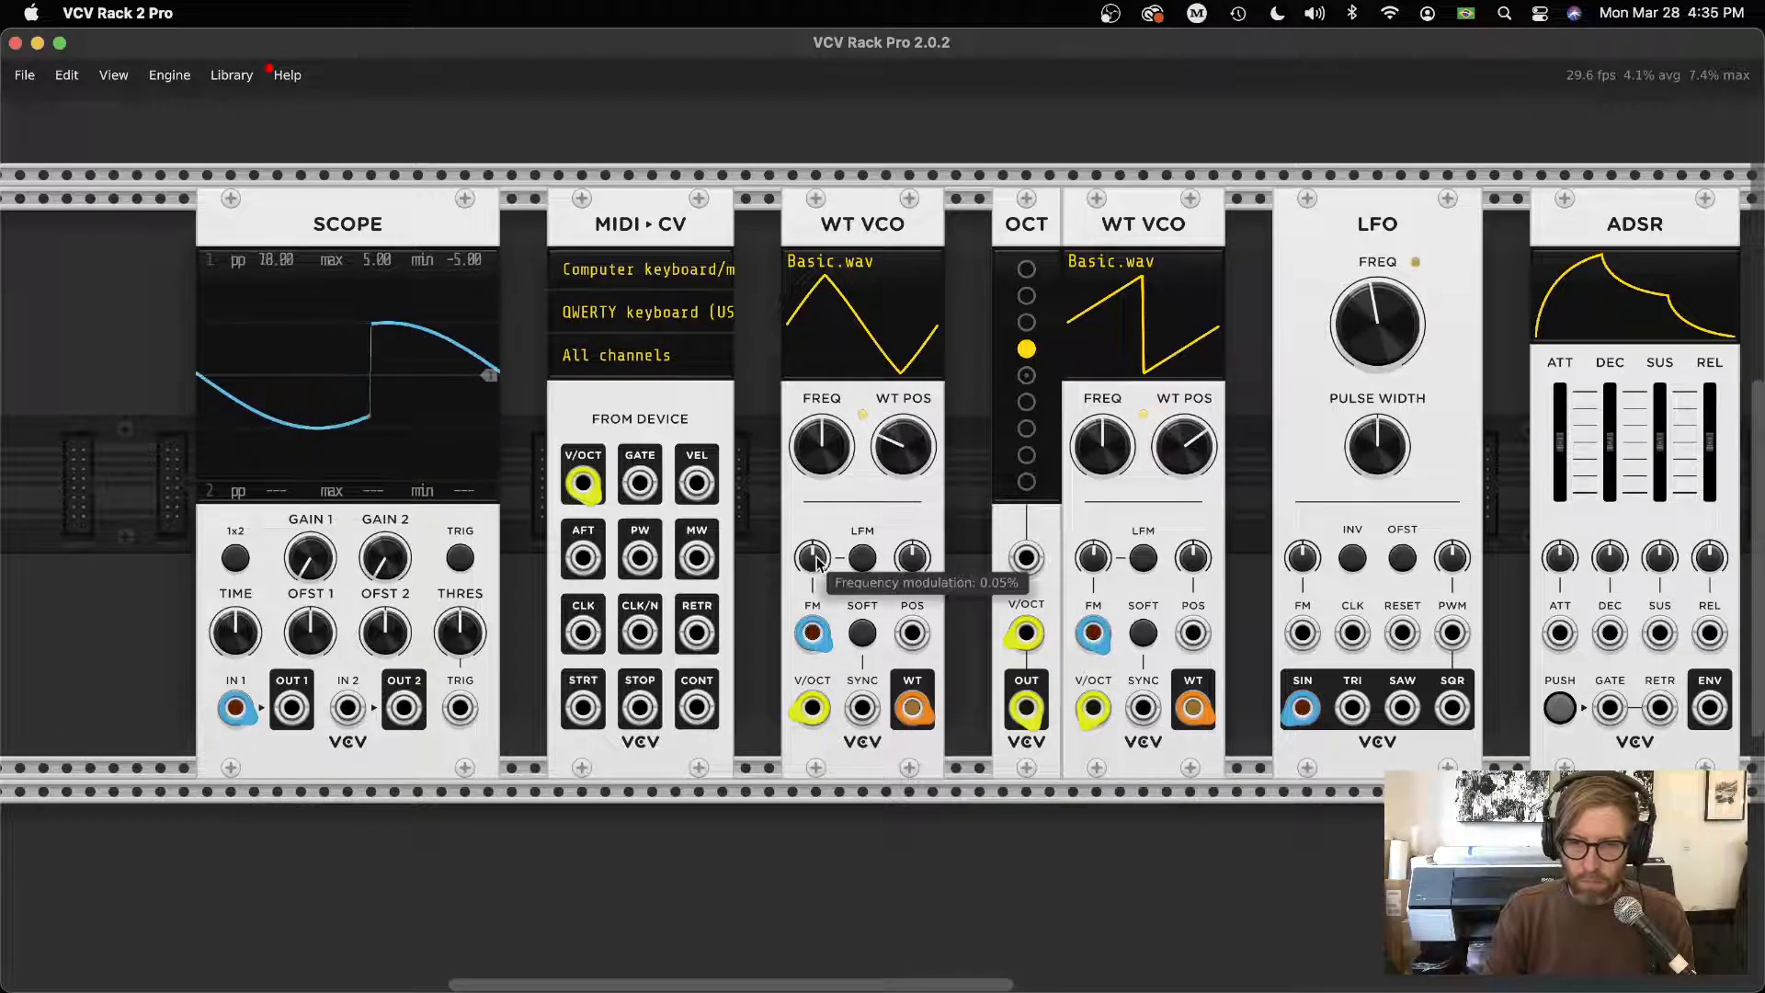
Turn the audio output level all the way down to silence the patch
{"action": "scroll", "coordinate": [827, 570], "scroll_direction": "right", "scroll_amount": 10}
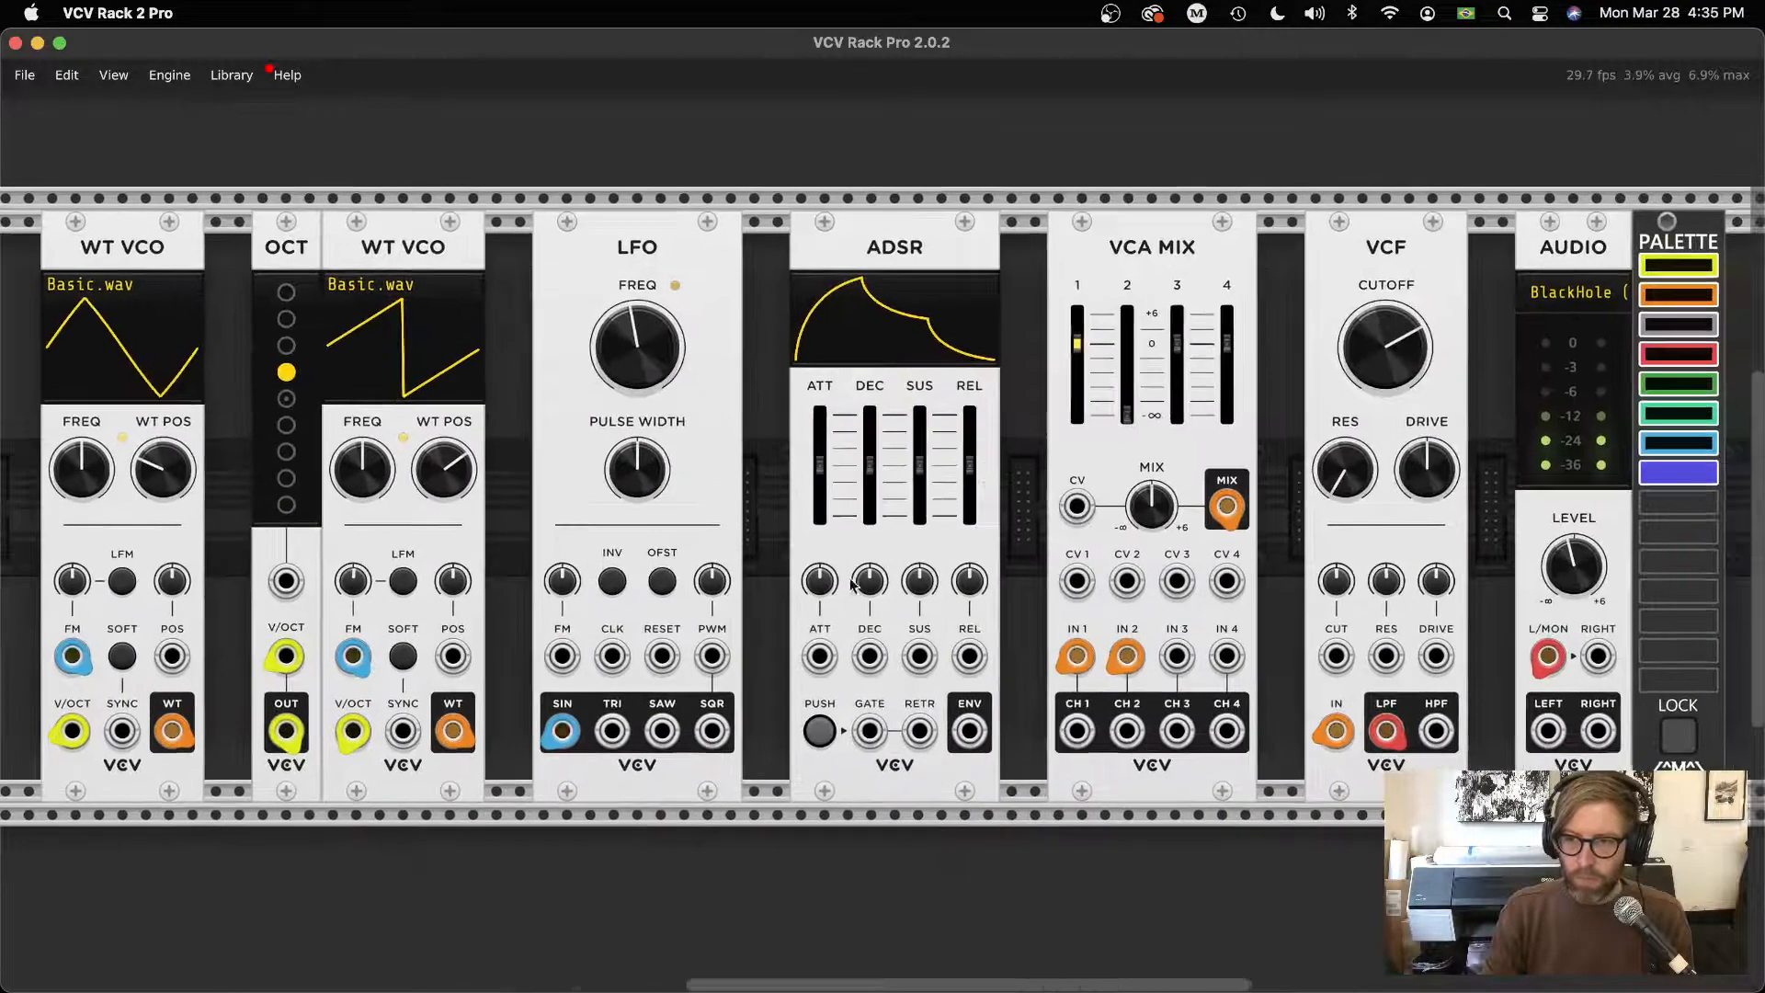
{"action": "left_click_drag", "start_coordinate": [1607, 586], "coordinate": [1607, 634]}
{"action": "scroll", "coordinate": [647, 441], "scroll_direction": "left", "scroll_amount": 9}
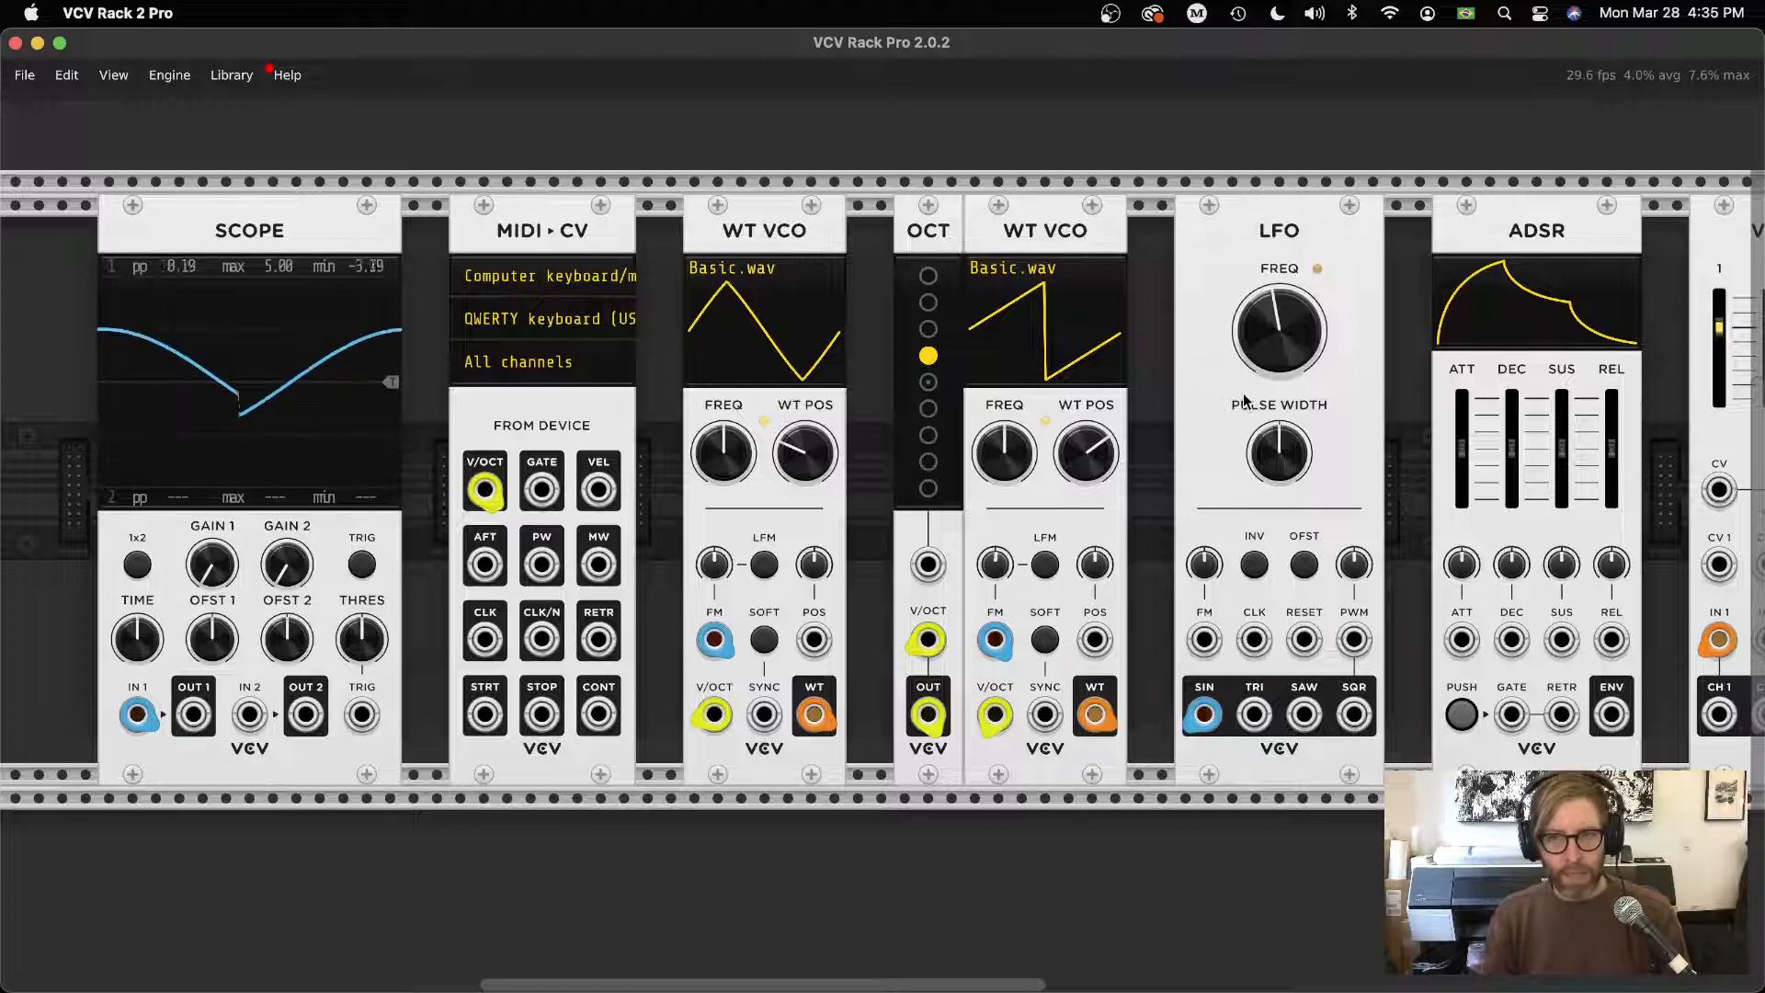
Make room between the LFO and ADSR modules and add a VCA module from the module library in the gap
{"action": "left_click_drag", "start_coordinate": [181, 129], "coordinate": [1193, 680]}
{"action": "left_click_drag", "start_coordinate": [1244, 475], "coordinate": [890, 421]}
{"action": "left_click", "coordinate": [1062, 353]}
{"action": "right_click", "coordinate": [1062, 353]}
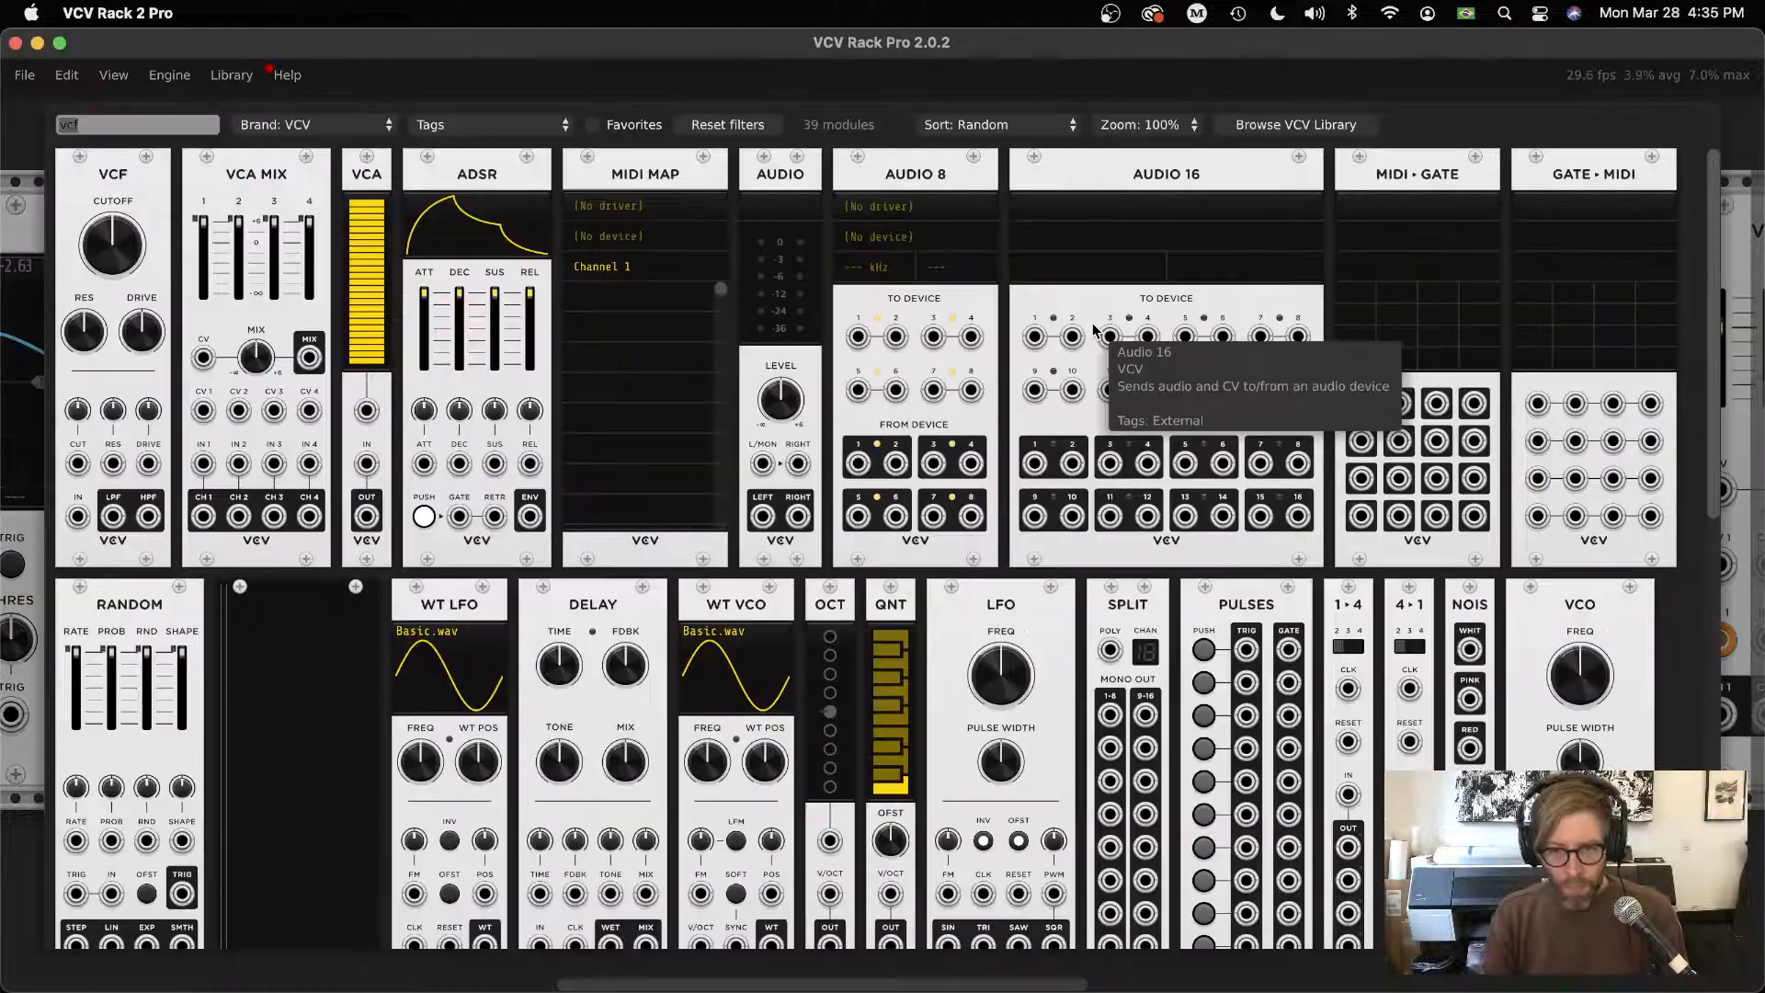
{"action": "type", "text": "vca"}
{"action": "left_click_drag", "start_coordinate": [236, 173], "coordinate": [1200, 237]}
{"action": "left_click_drag", "start_coordinate": [1309, 354], "coordinate": [634, 382]}
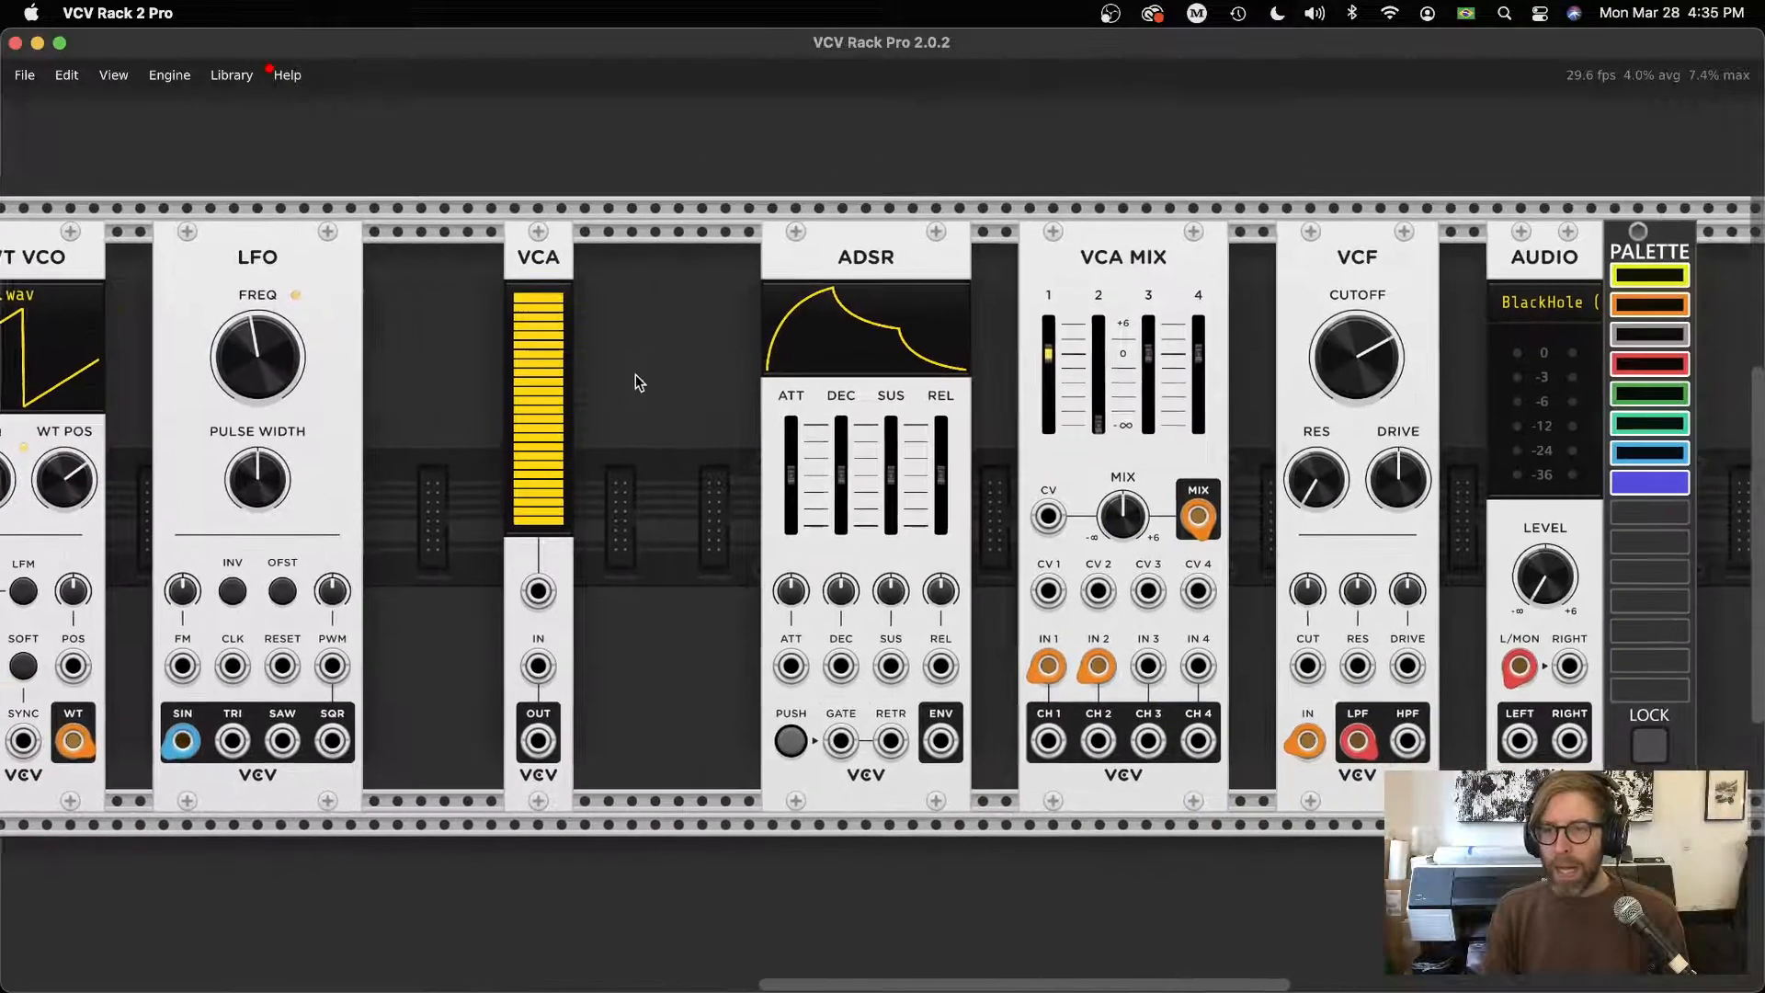
{"action": "mouse_move", "coordinate": [1057, 375]}
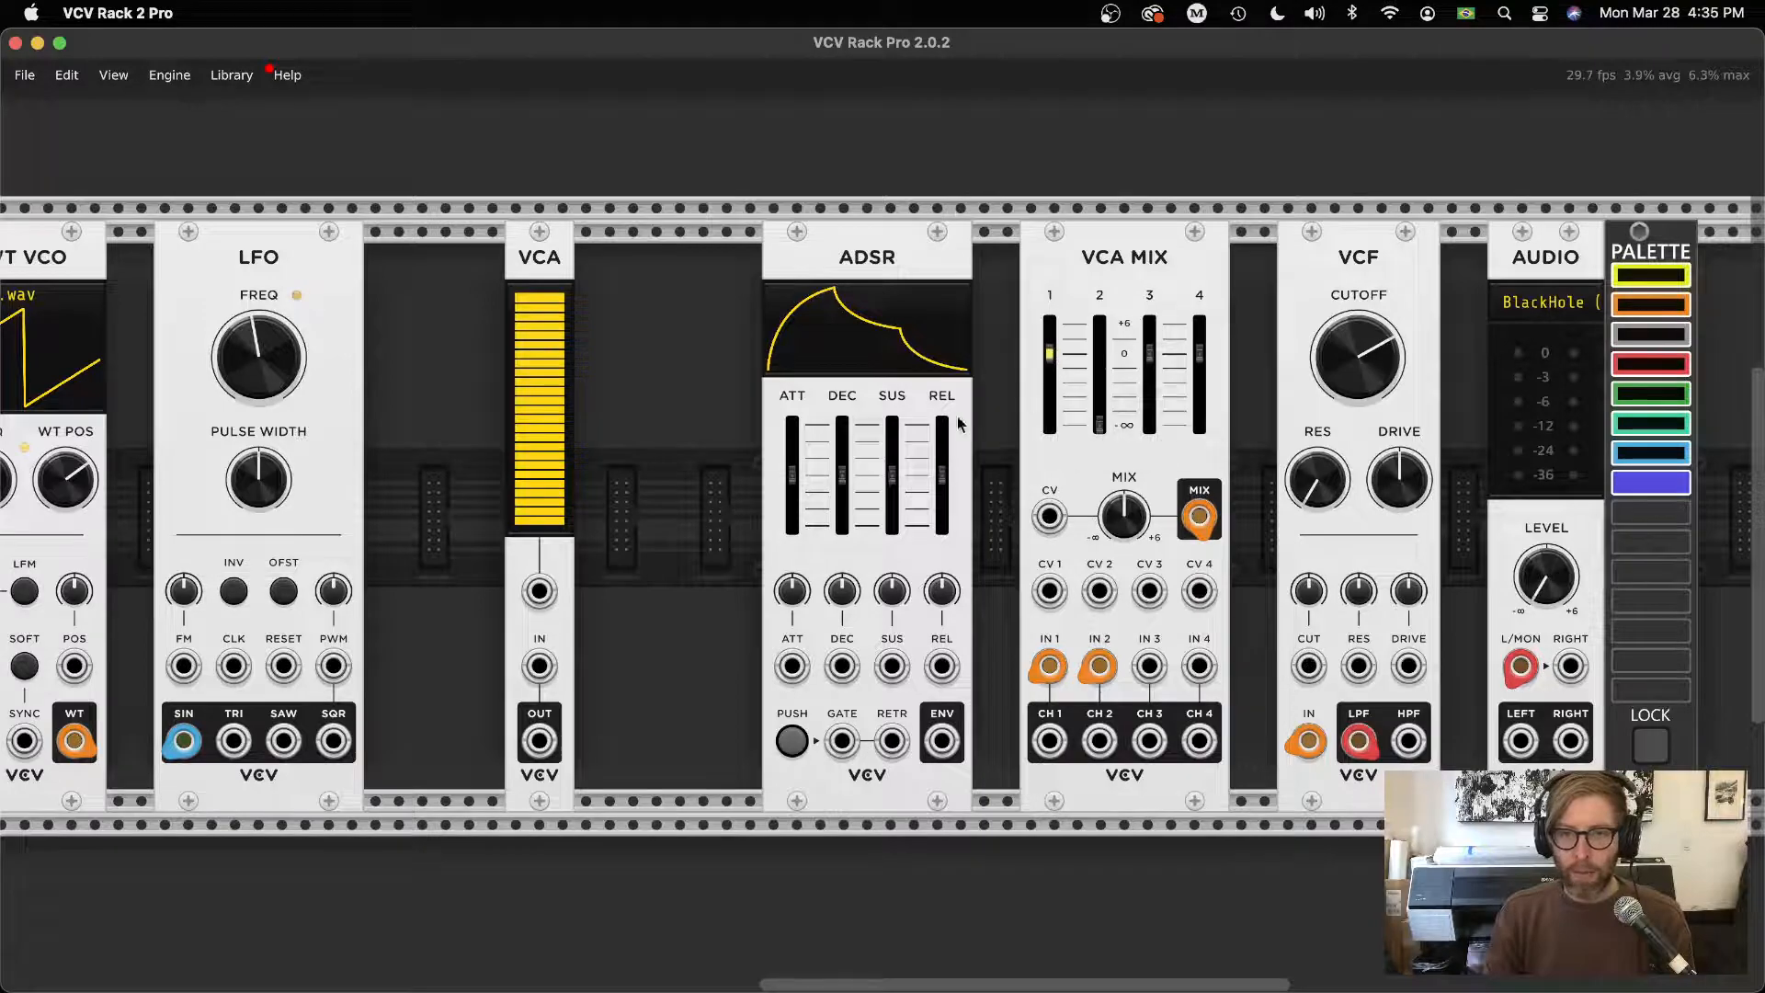
Move the VCA module so it sits directly against the LFO's right edge
{"action": "scroll", "coordinate": [957, 415], "scroll_direction": "left", "scroll_amount": 5}
{"action": "mouse_move", "coordinate": [881, 460]}
{"action": "left_mouse_down"}
{"action": "mouse_move", "coordinate": [881, 570]}
{"action": "mouse_move", "coordinate": [880, 455]}
{"action": "left_mouse_up"}
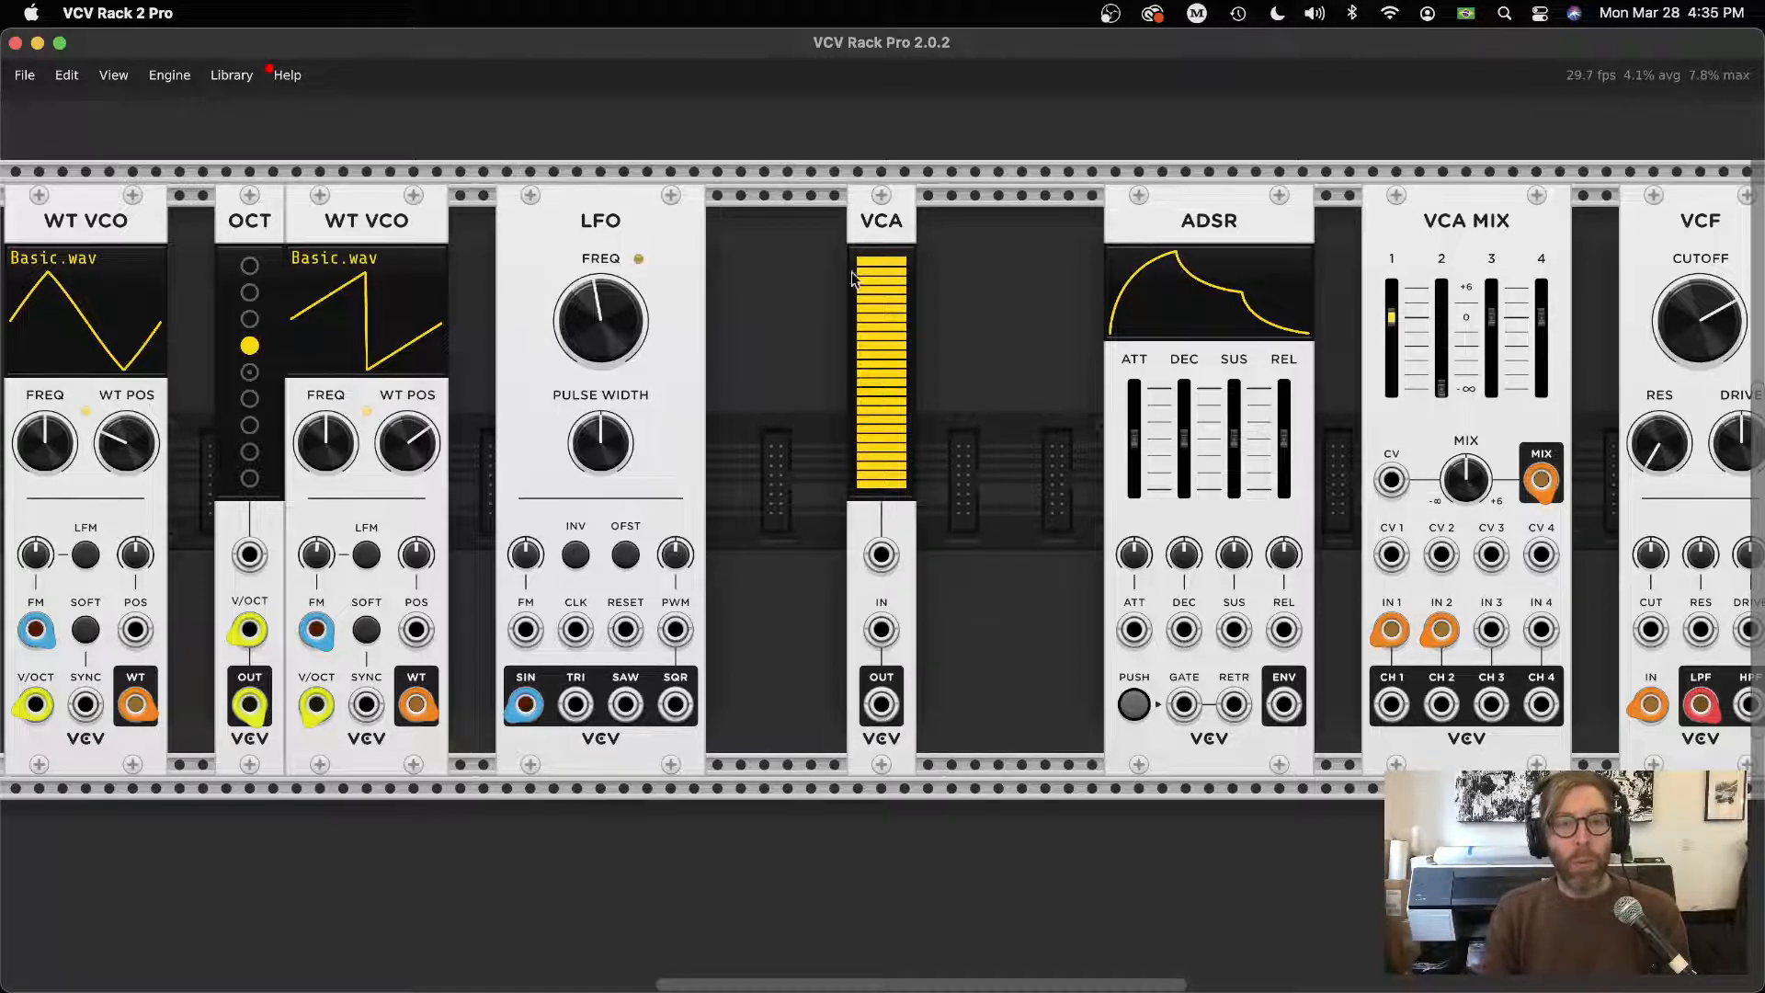
{"action": "scroll", "coordinate": [956, 294], "scroll_direction": "left", "scroll_amount": 4}
{"action": "left_click_drag", "start_coordinate": [1156, 244], "coordinate": [966, 234]}
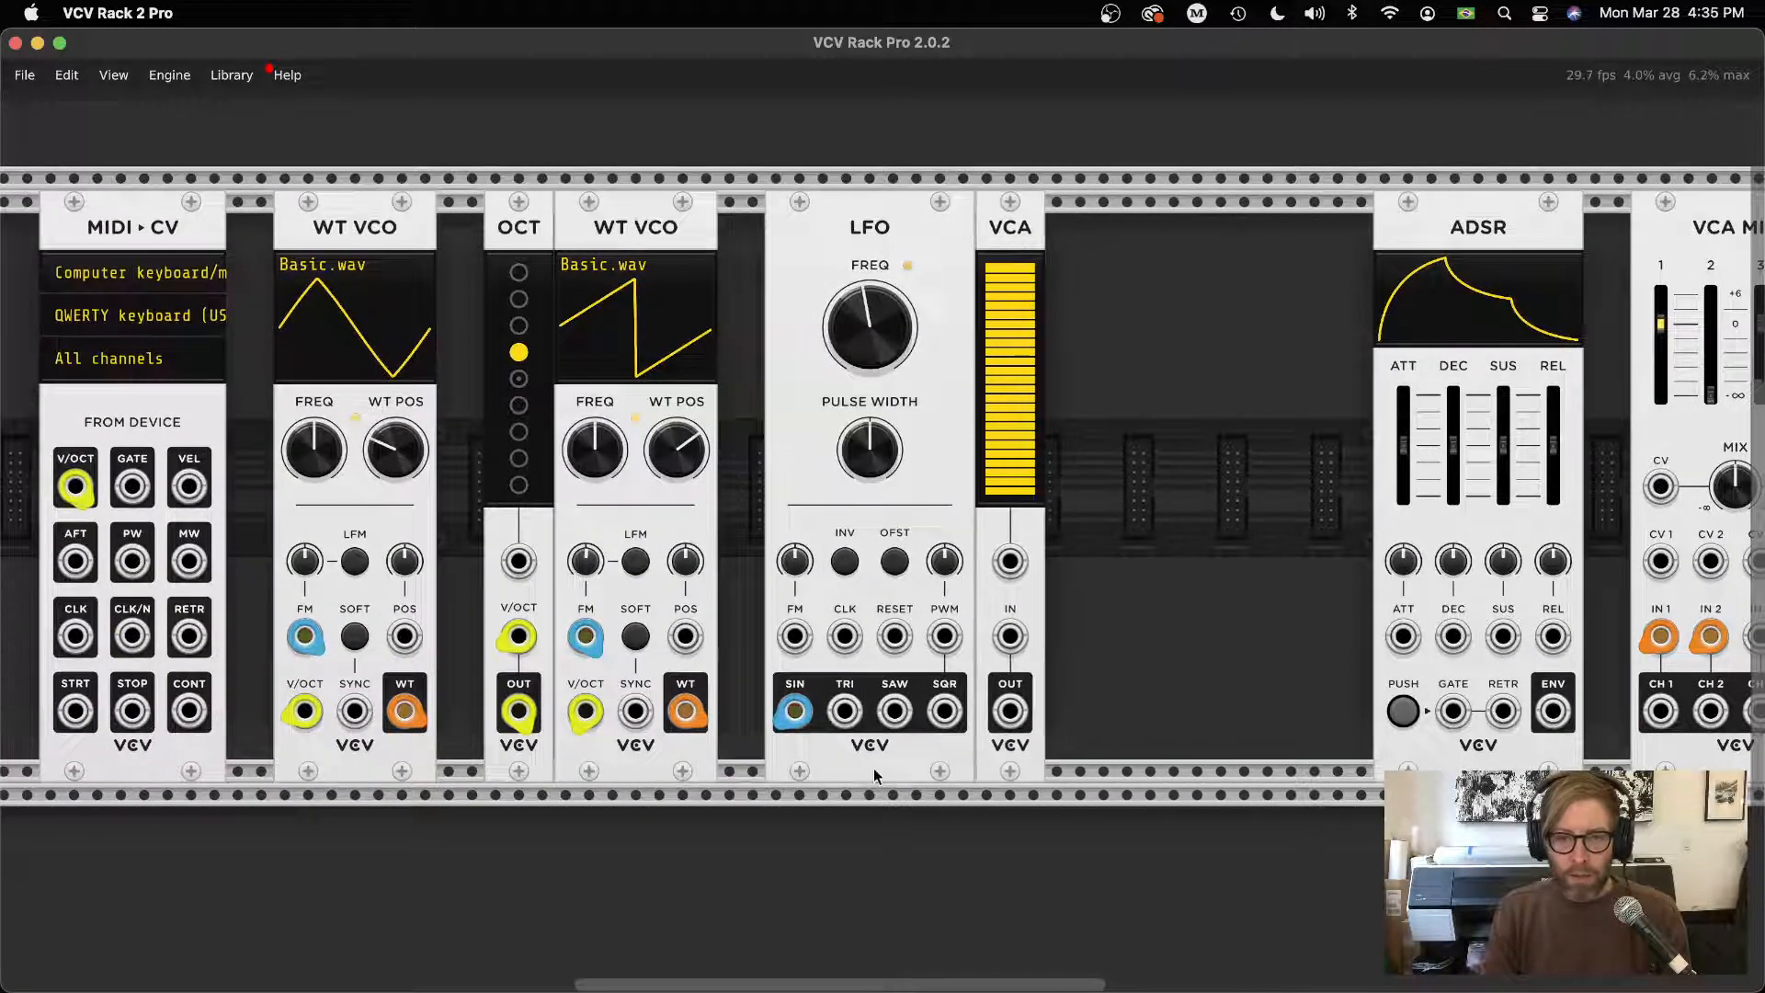
{"action": "left_click_drag", "start_coordinate": [873, 769], "coordinate": [1254, 708]}
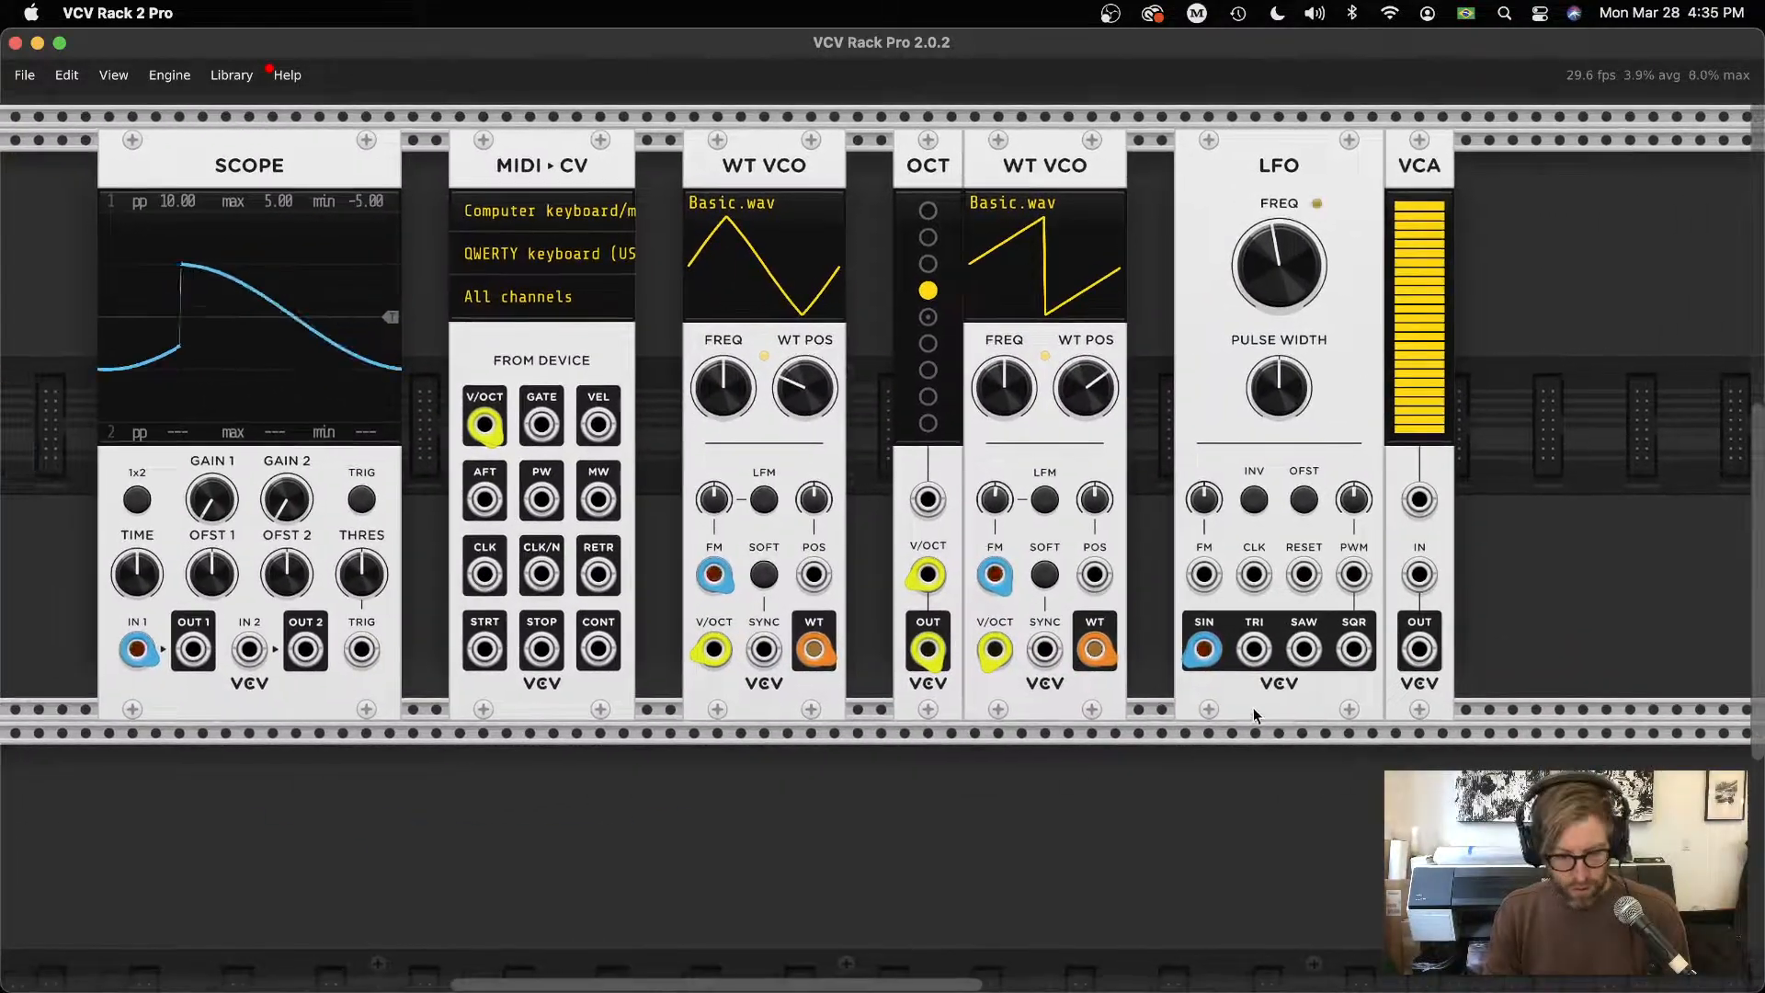
Patch the LFO's sine output into the VCA input and the VCA output into the Scope's second input
{"action": "left_click_drag", "start_coordinate": [1204, 649], "coordinate": [1420, 581]}
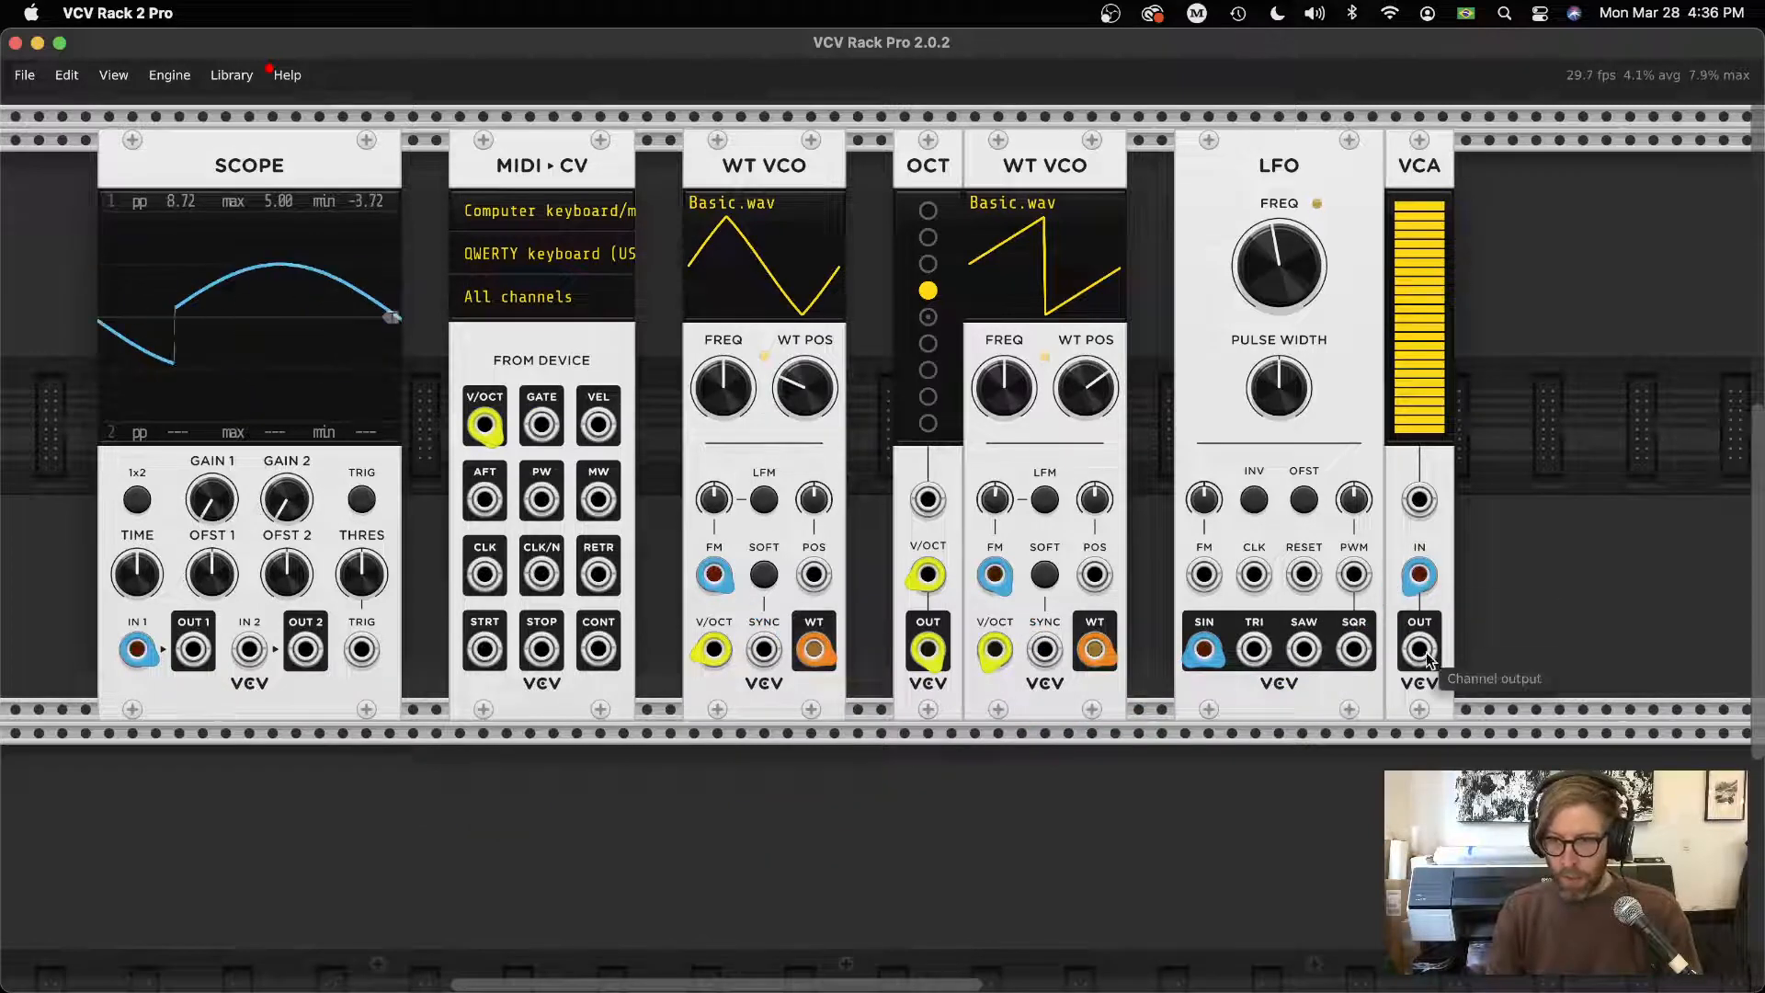
{"action": "left_click_drag", "start_coordinate": [1419, 649], "coordinate": [358, 684]}
{"action": "mouse_move", "coordinate": [1430, 652]}
{"action": "left_mouse_down"}
{"action": "mouse_move", "coordinate": [1111, 698]}
{"action": "mouse_move", "coordinate": [260, 670]}
{"action": "mouse_move", "coordinate": [251, 648]}
{"action": "mouse_move", "coordinate": [265, 649]}
{"action": "left_mouse_up"}
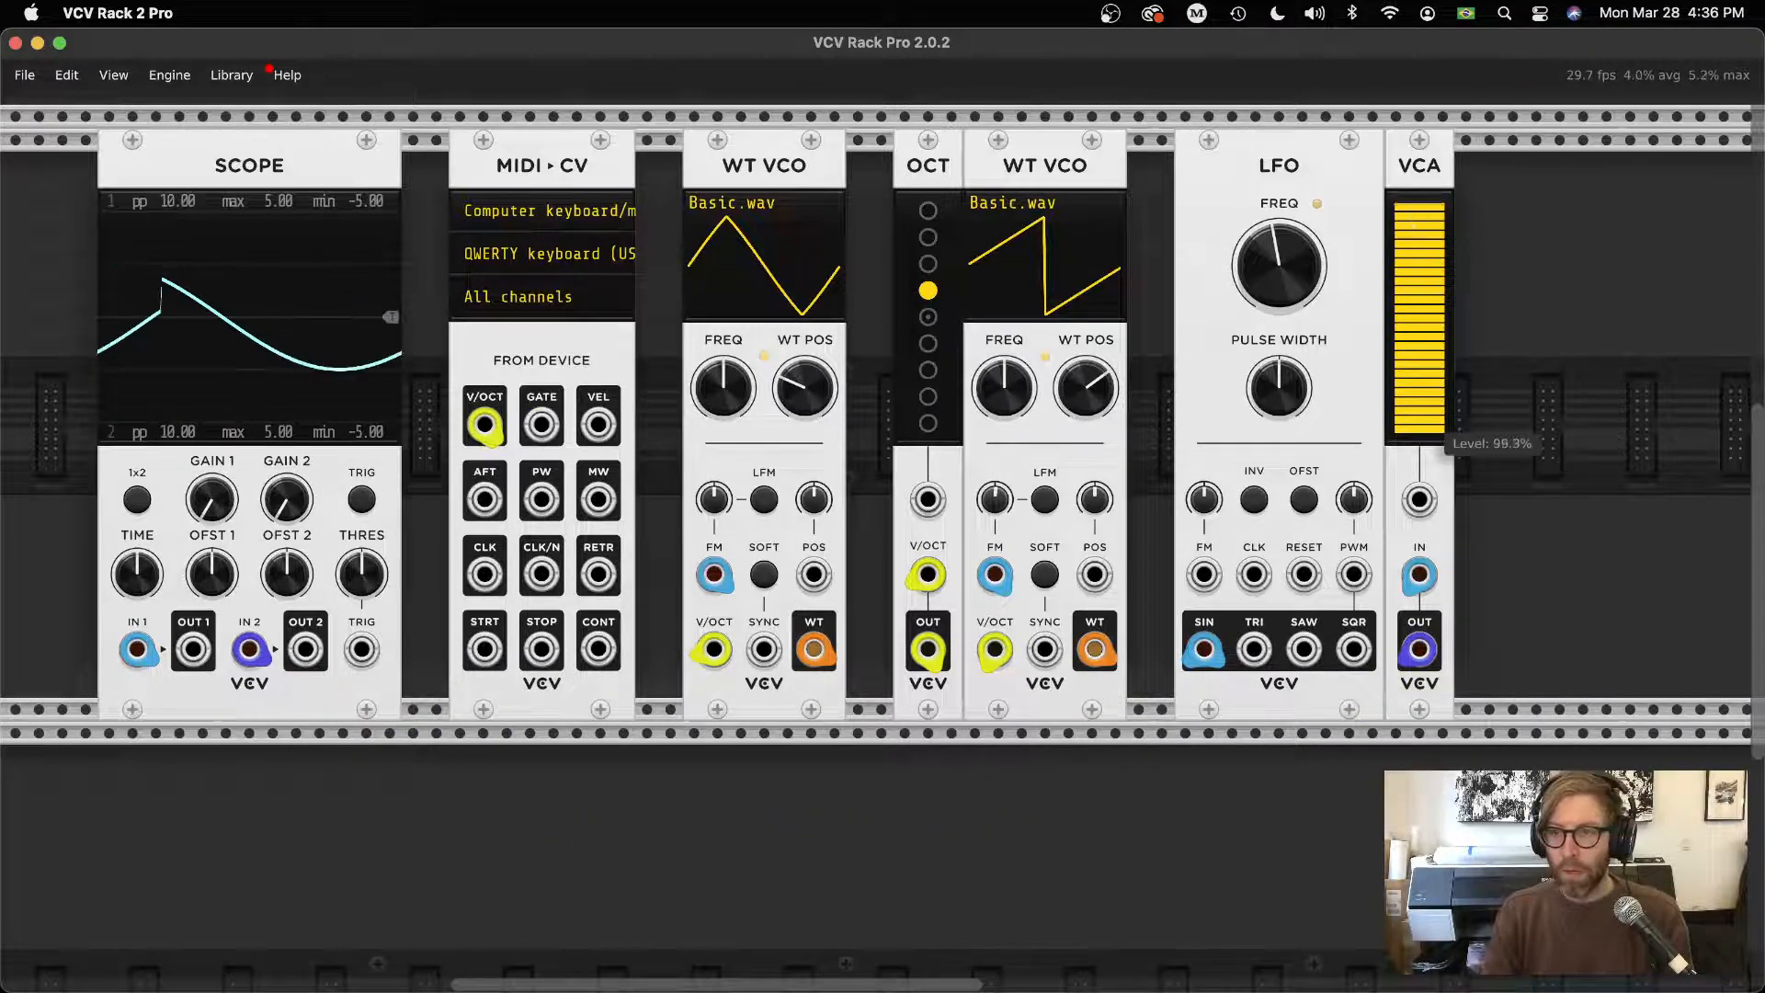
Lower the VCA level to 50% and finally to 10%
{"action": "left_click_drag", "start_coordinate": [1420, 207], "coordinate": [1419, 303]}
{"action": "right_click", "coordinate": [1446, 357]}
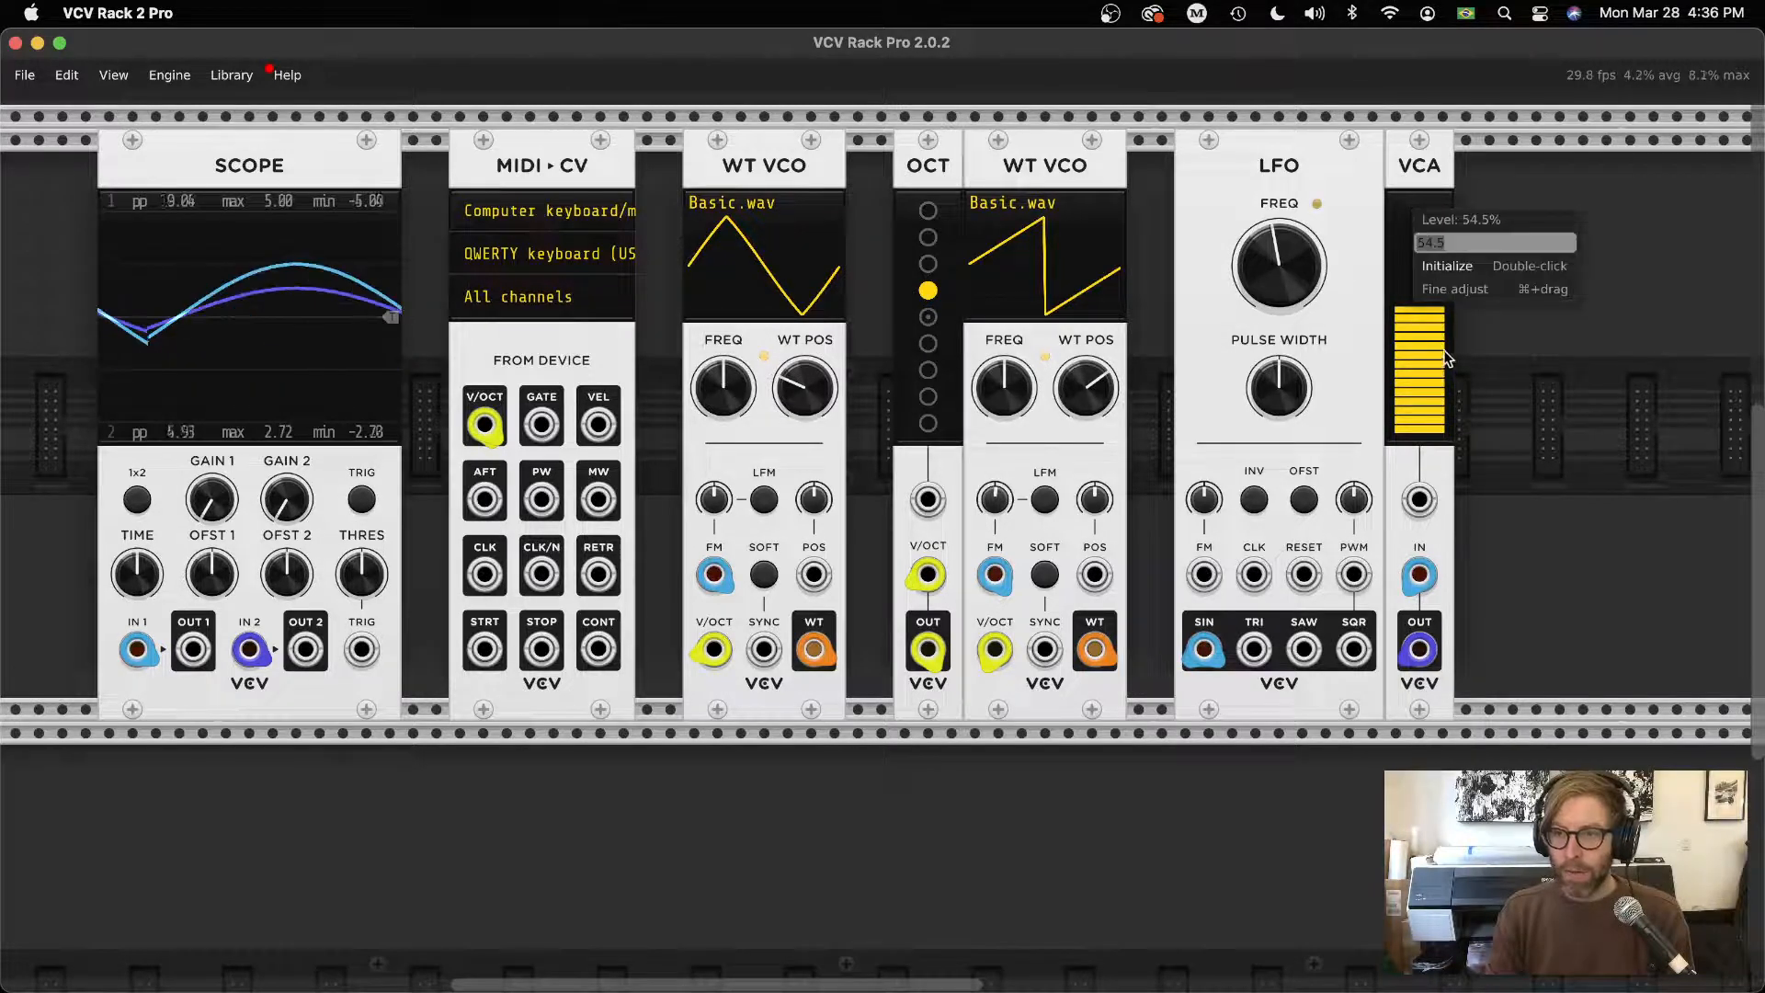
{"action": "left_click", "coordinate": [1391, 388]}
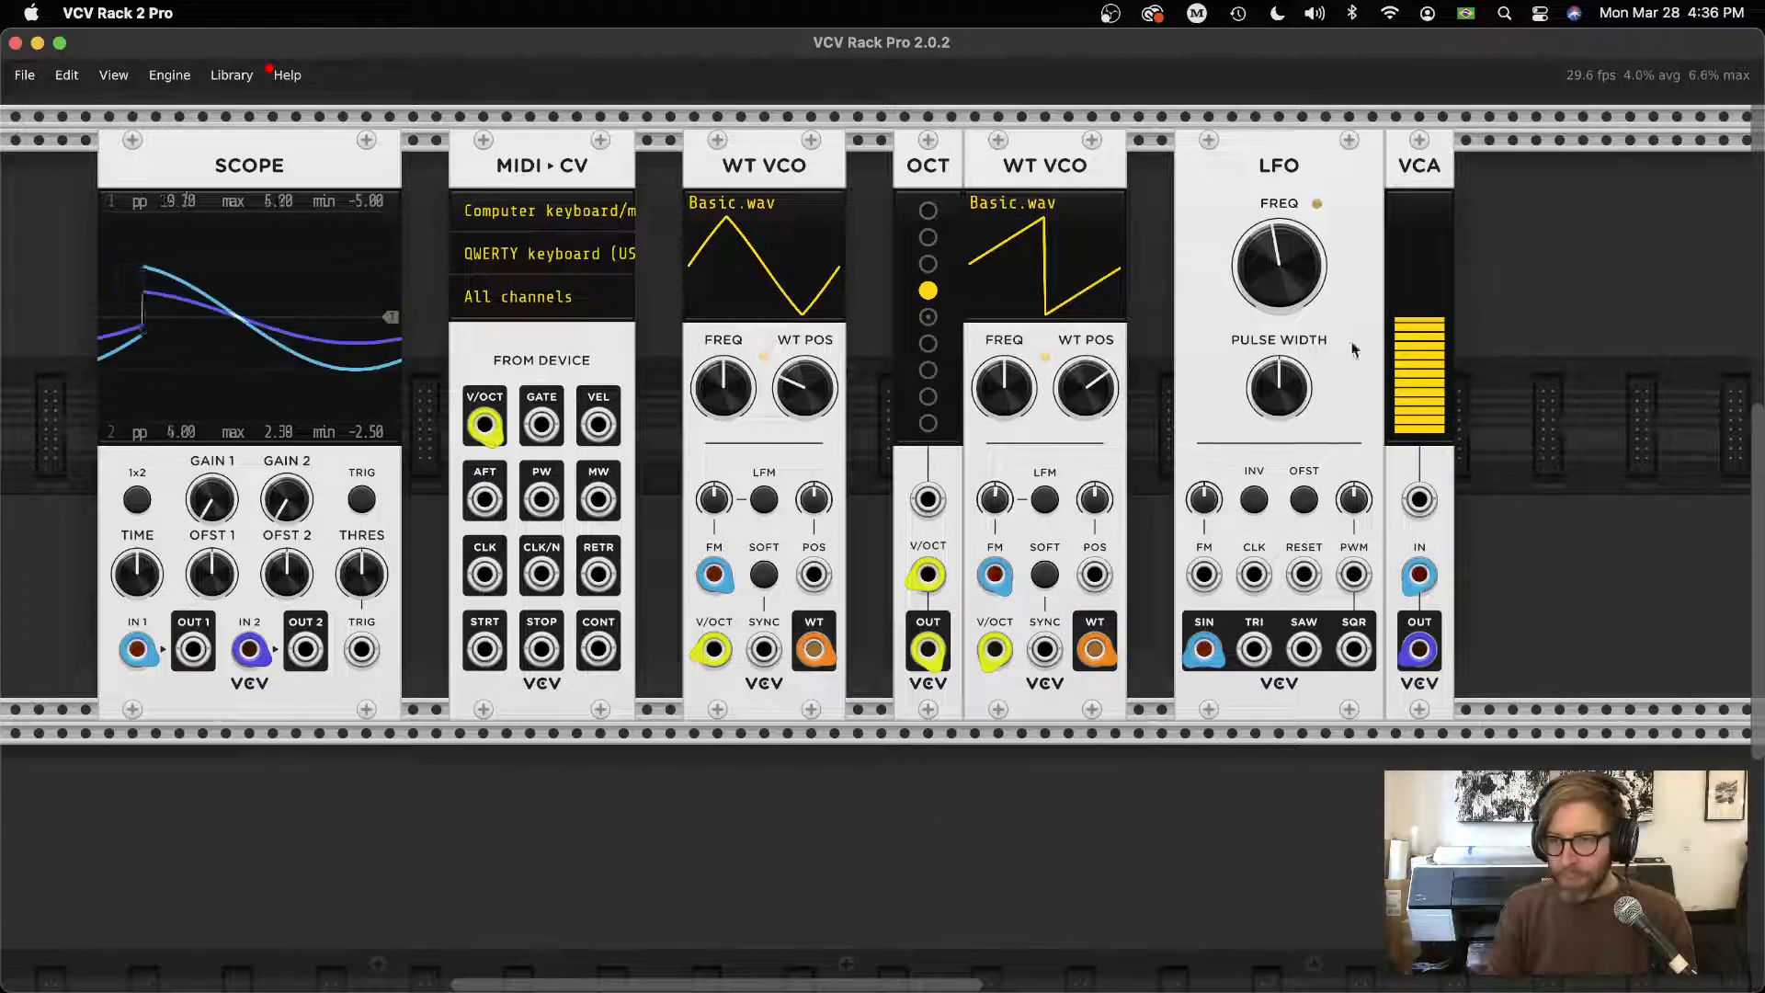
{"action": "right_click", "coordinate": [1432, 357]}
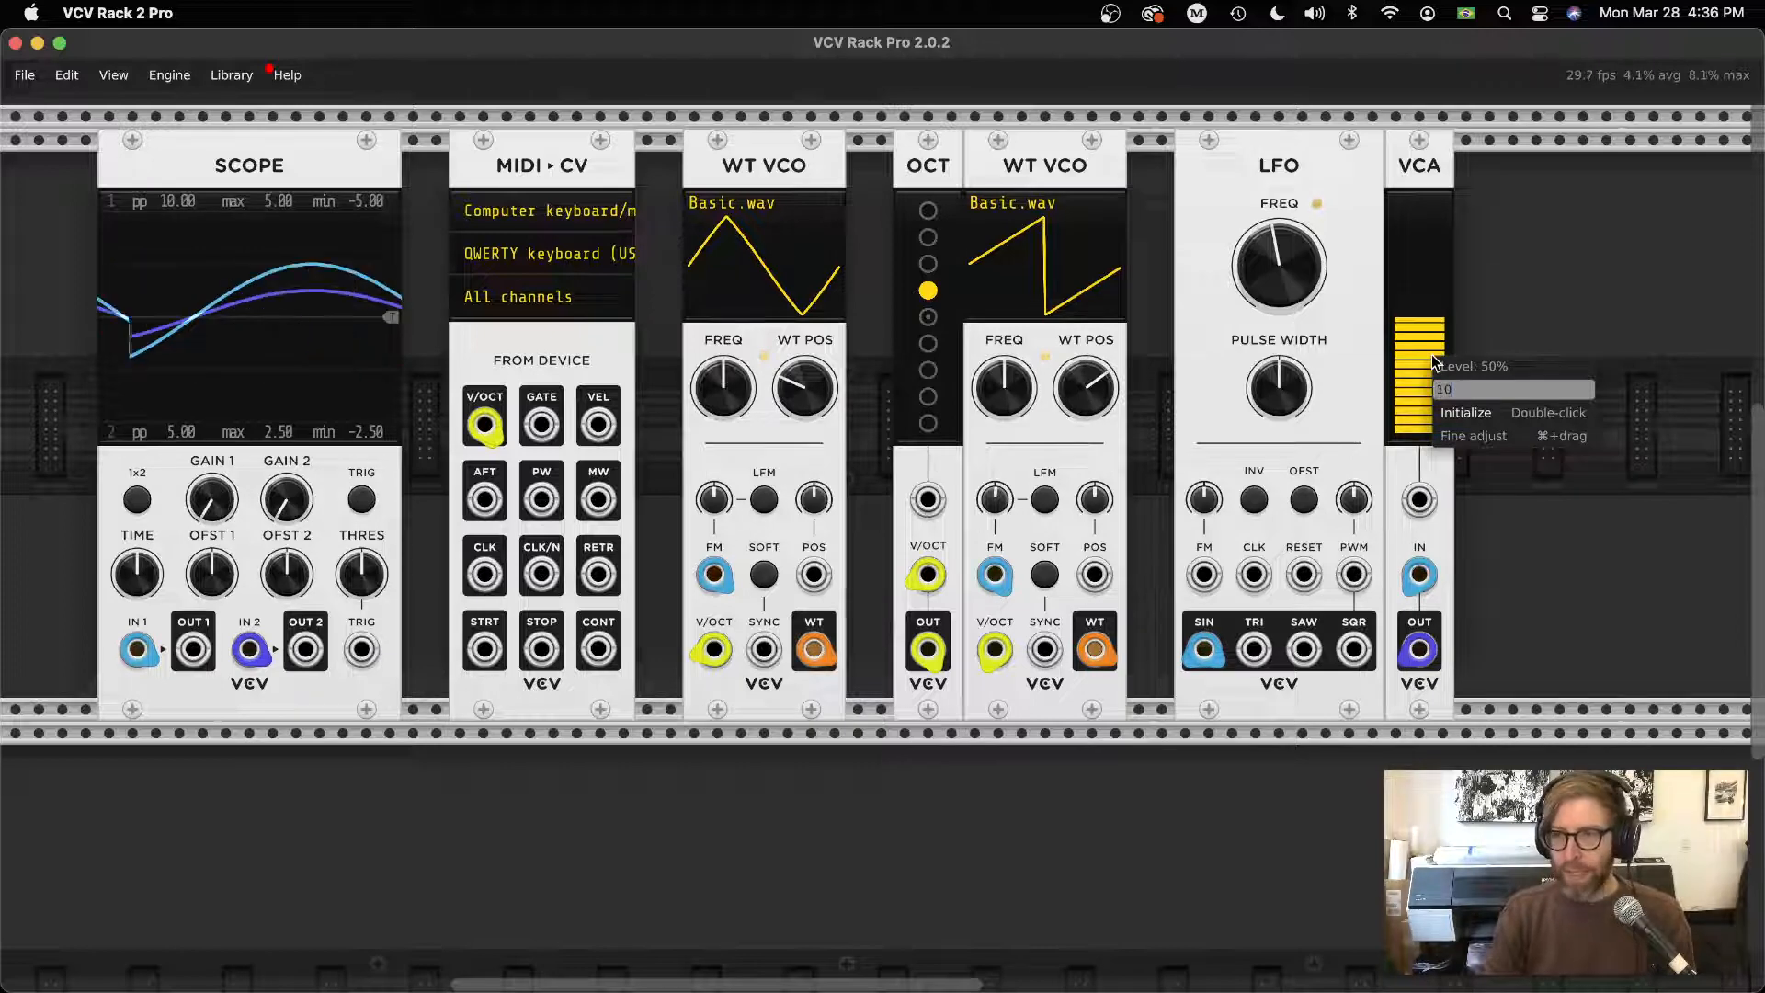
{"action": "key", "text": "Return"}
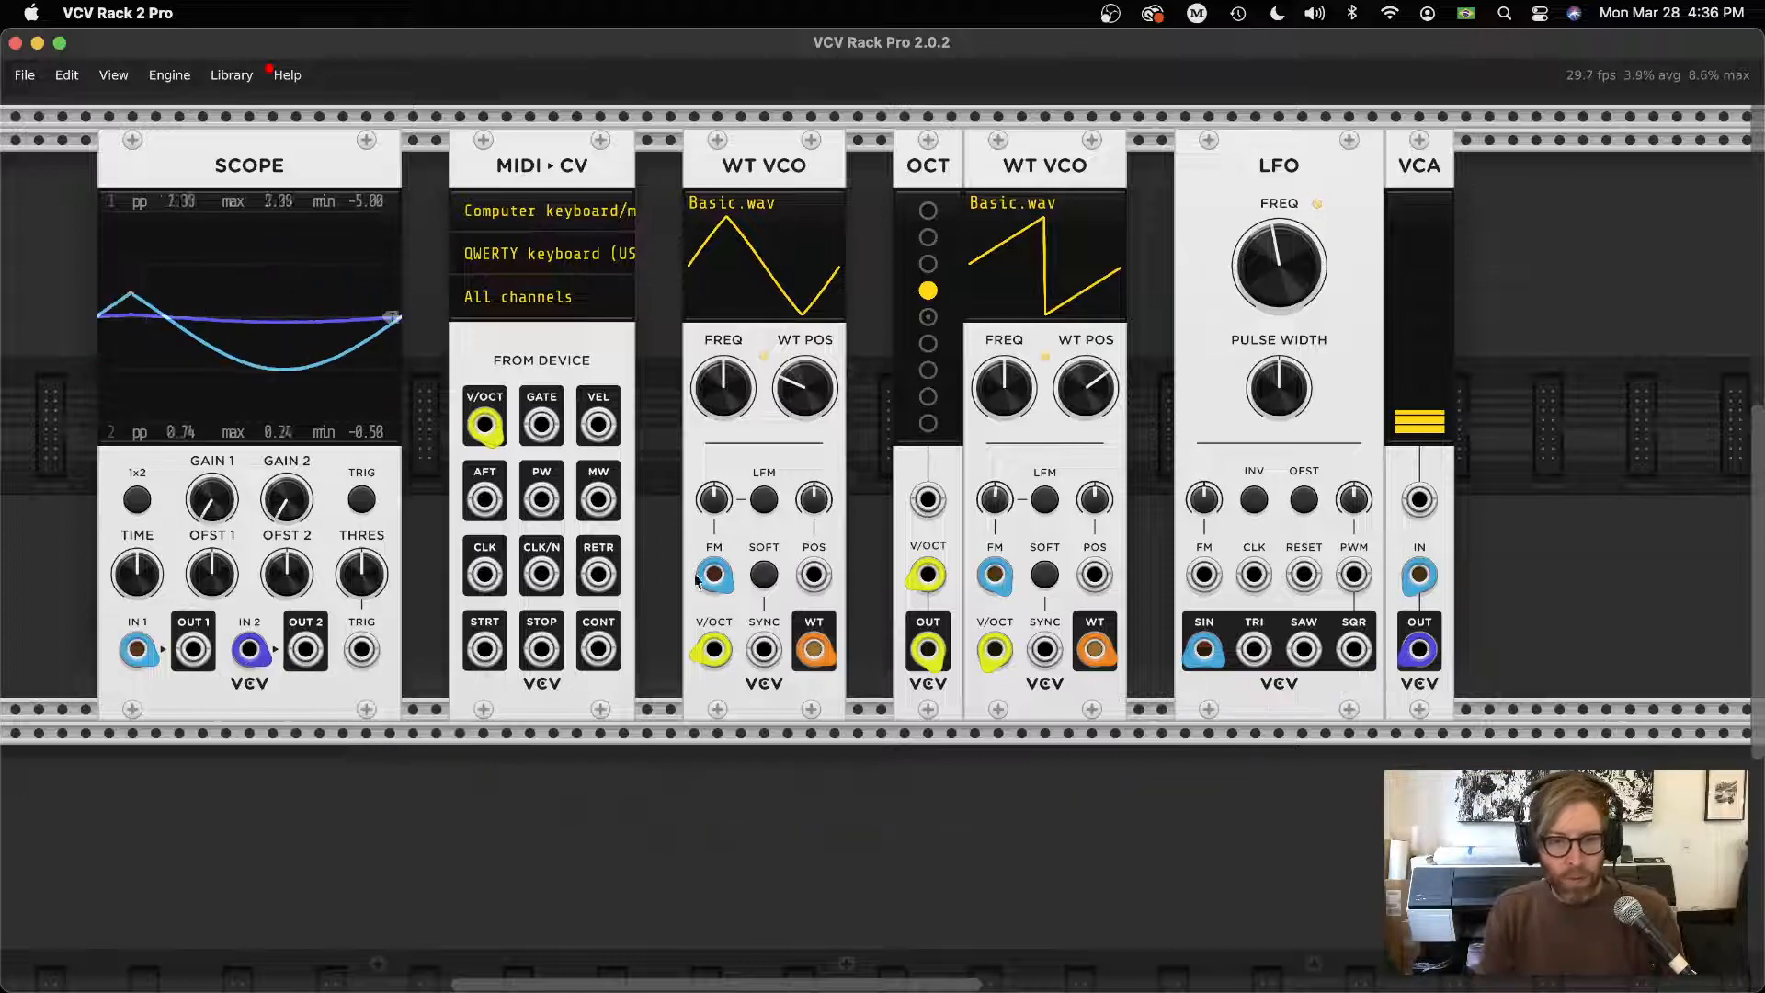
Feed the VCA output into the first WT VCO's FM input, replacing the LFO cable, and sweep its modulation amount up and back down
{"action": "mouse_move", "coordinate": [696, 577]}
{"action": "left_mouse_down"}
{"action": "mouse_move", "coordinate": [727, 592]}
{"action": "mouse_move", "coordinate": [717, 611]}
{"action": "mouse_move", "coordinate": [531, 635]}
{"action": "mouse_move", "coordinate": [735, 602]}
{"action": "mouse_move", "coordinate": [714, 574]}
{"action": "left_mouse_up"}
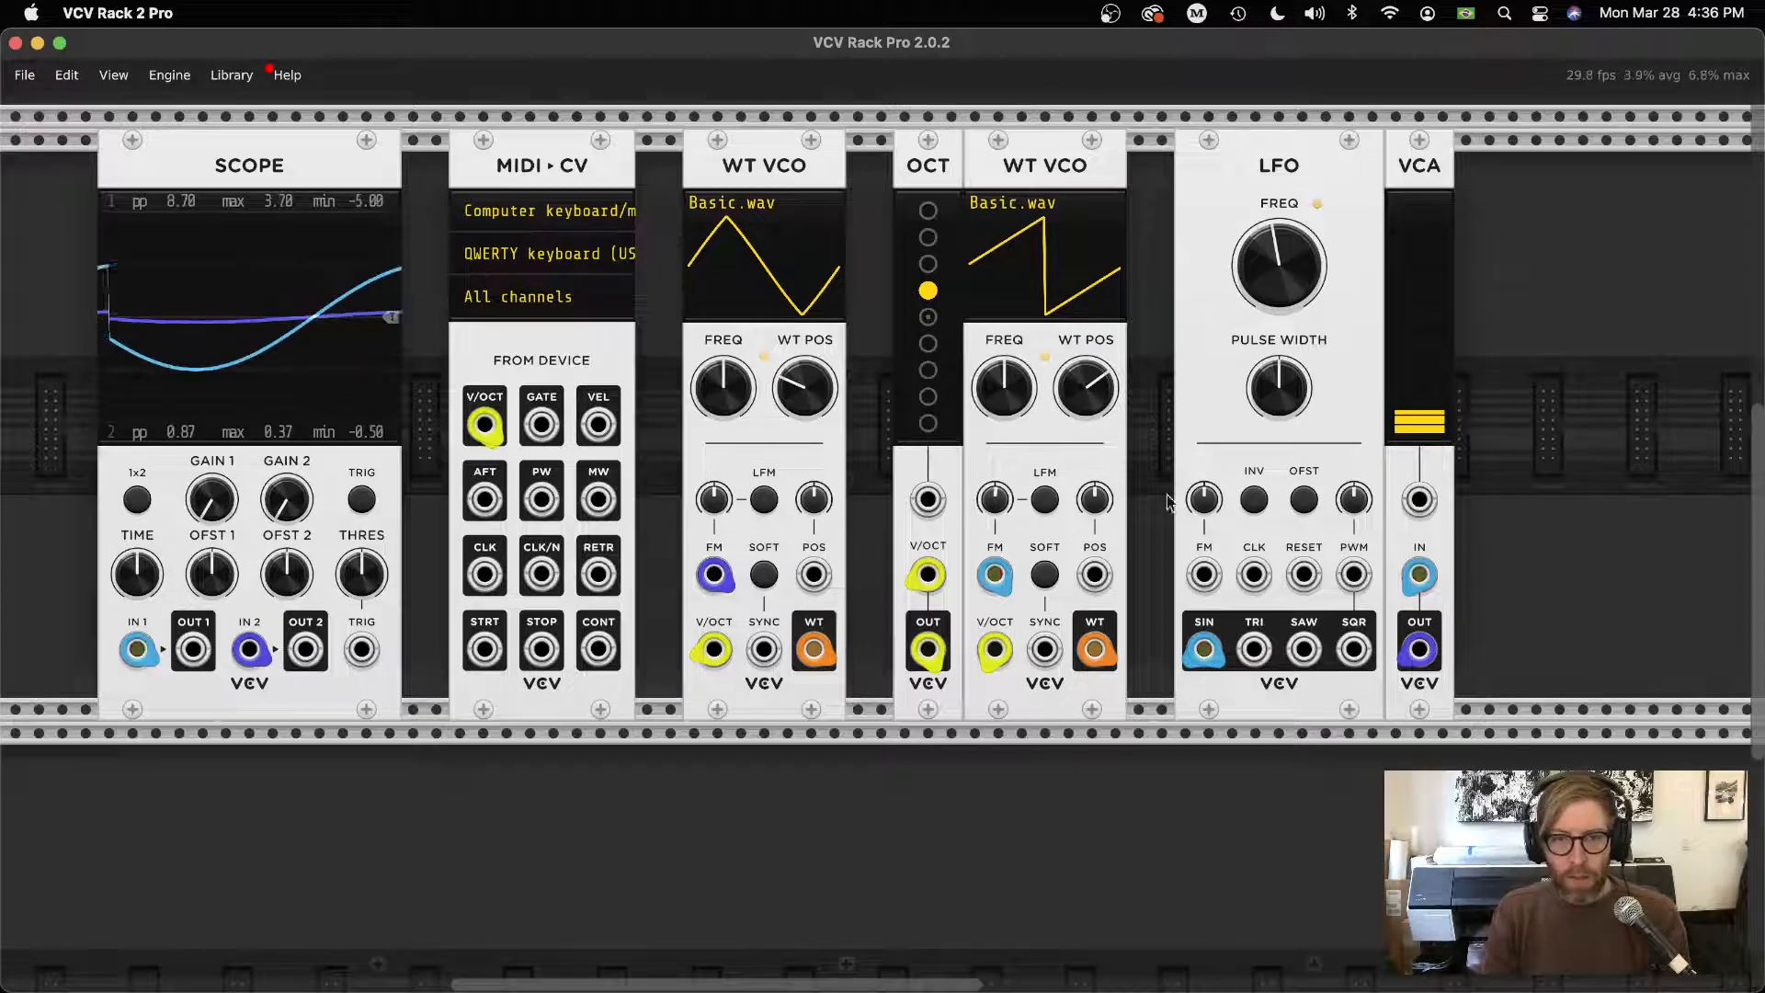
{"action": "left_click_drag", "start_coordinate": [714, 499], "coordinate": [714, 382]}
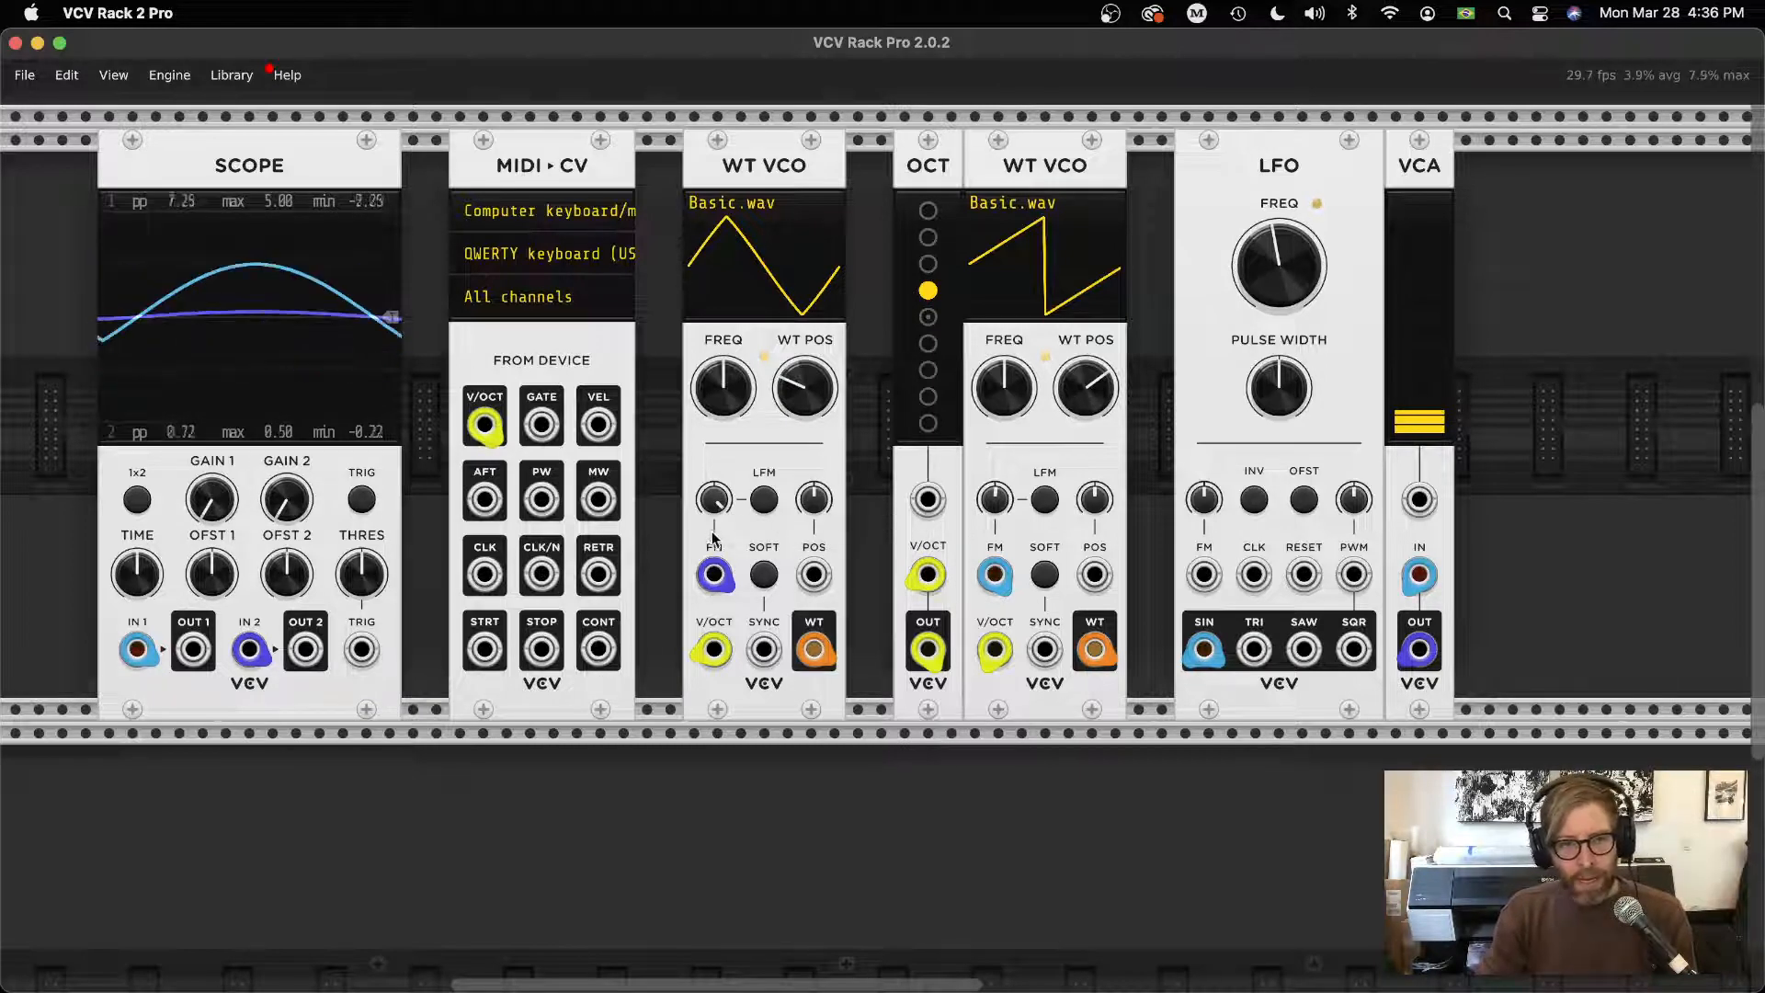
{"action": "left_click_drag", "start_coordinate": [715, 500], "coordinate": [714, 614]}
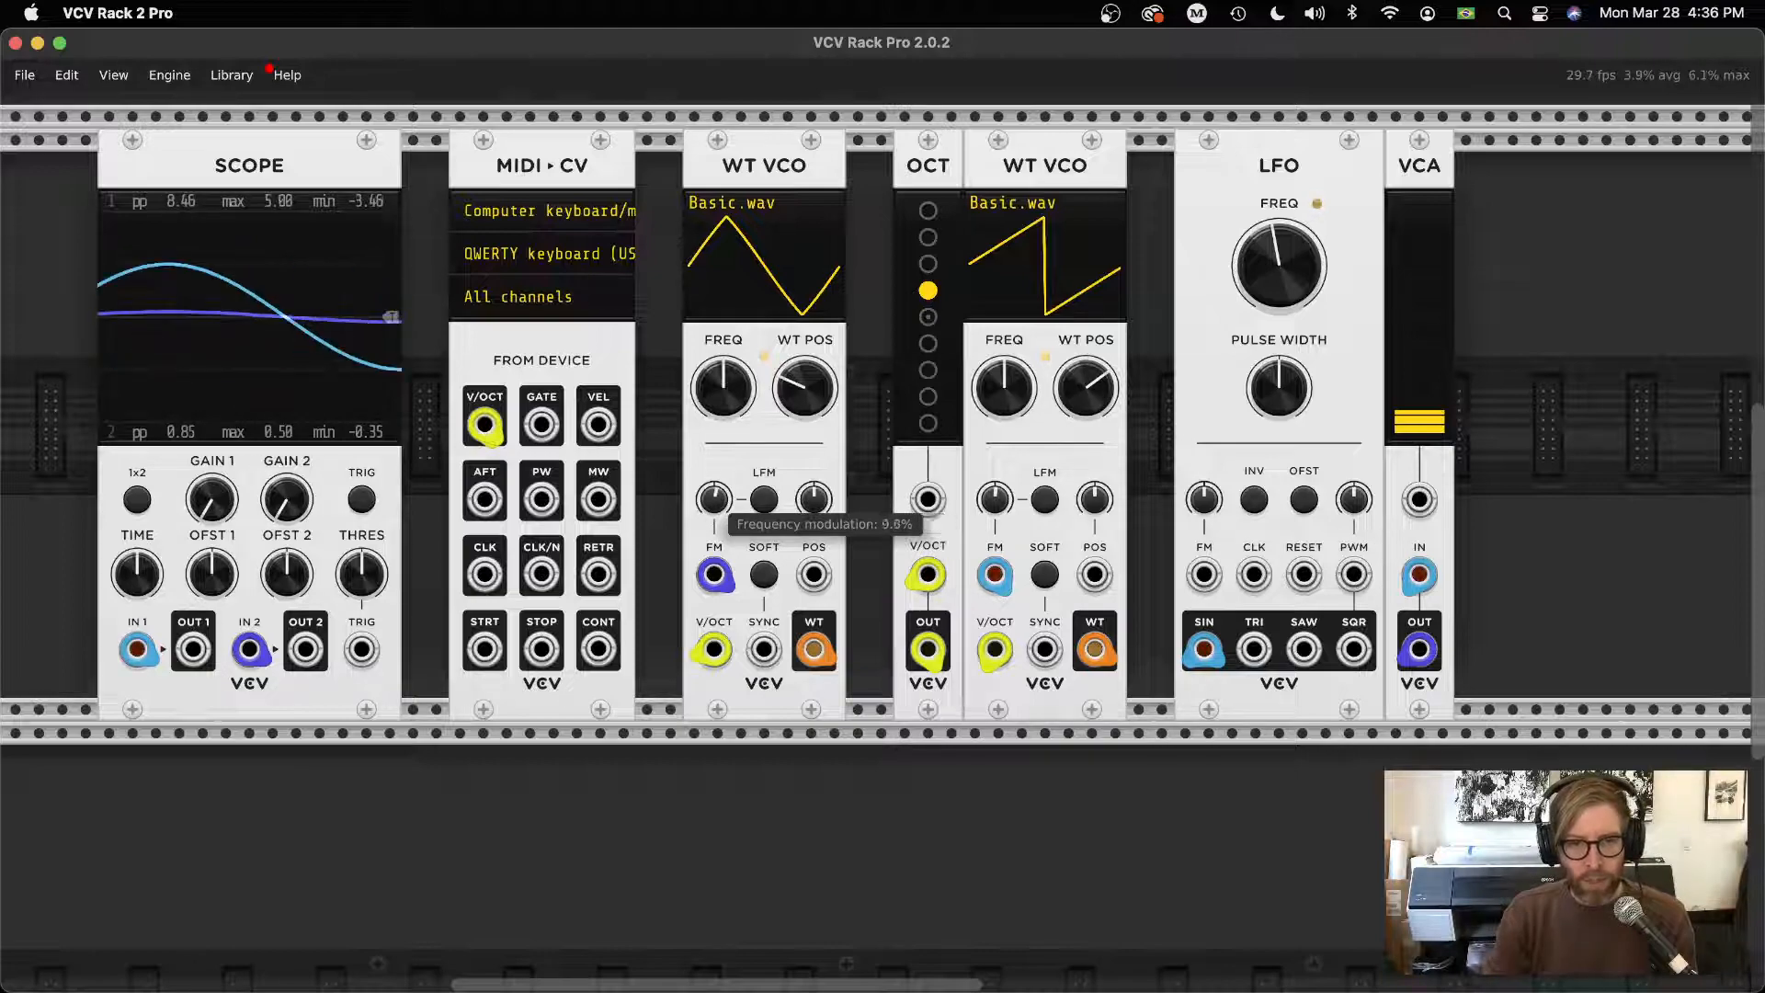
Turn the audio output level back up to about -5 dB
{"action": "left_click_drag", "start_coordinate": [1542, 508], "coordinate": [703, 515]}
{"action": "left_click_drag", "start_coordinate": [1635, 556], "coordinate": [1409, 577]}
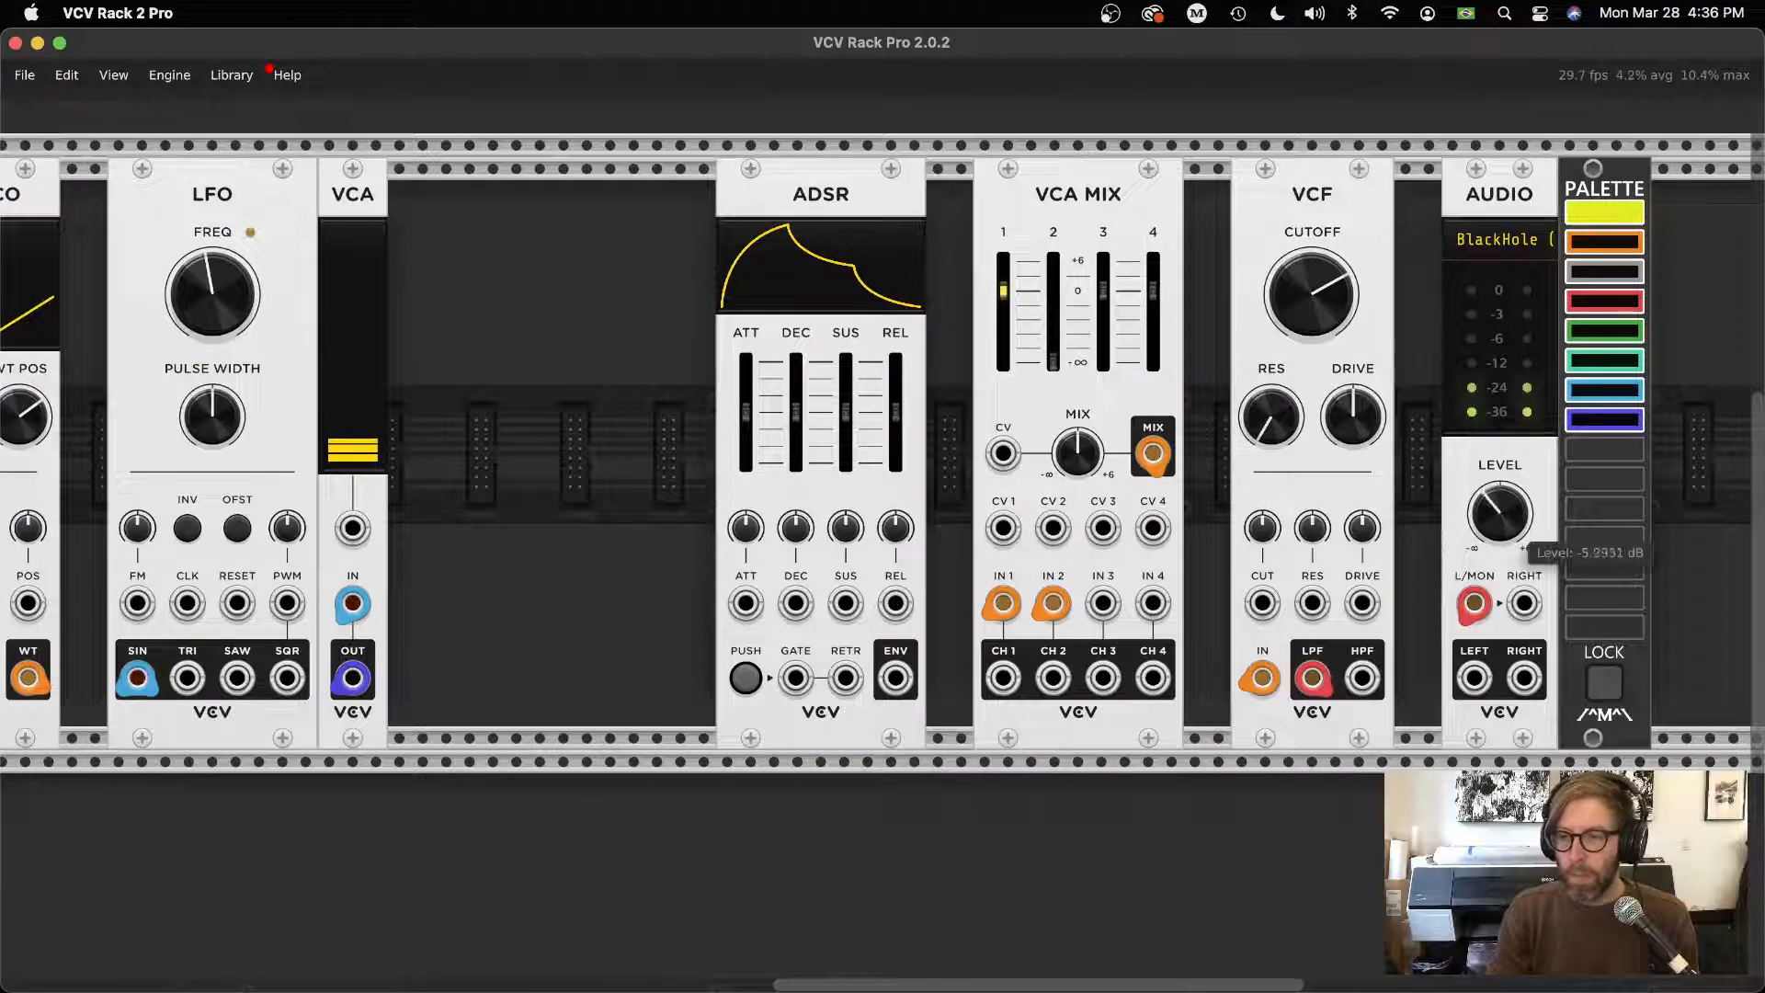
{"action": "left_click_drag", "start_coordinate": [620, 468], "coordinate": [1601, 444]}
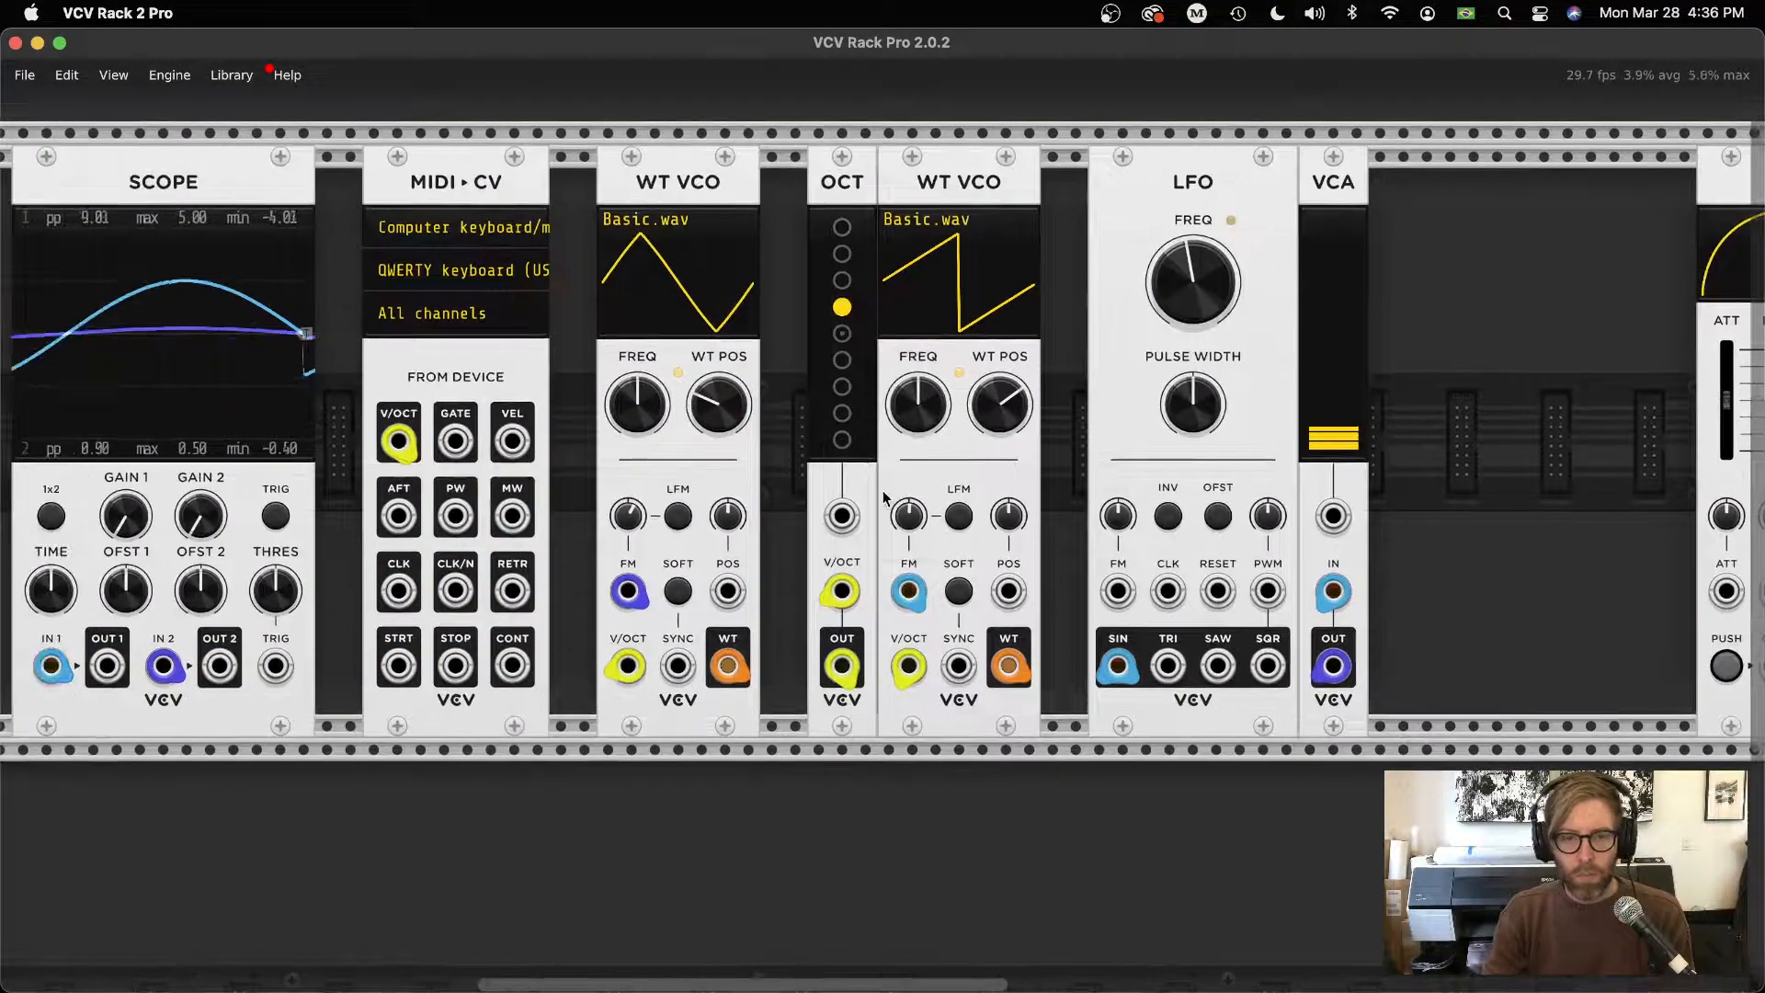
Raise the LFO frequency slightly, set the first WT VCO's frequency modulation to 8%, and reduce the VCA level a little further
{"action": "mouse_move", "coordinate": [631, 520]}
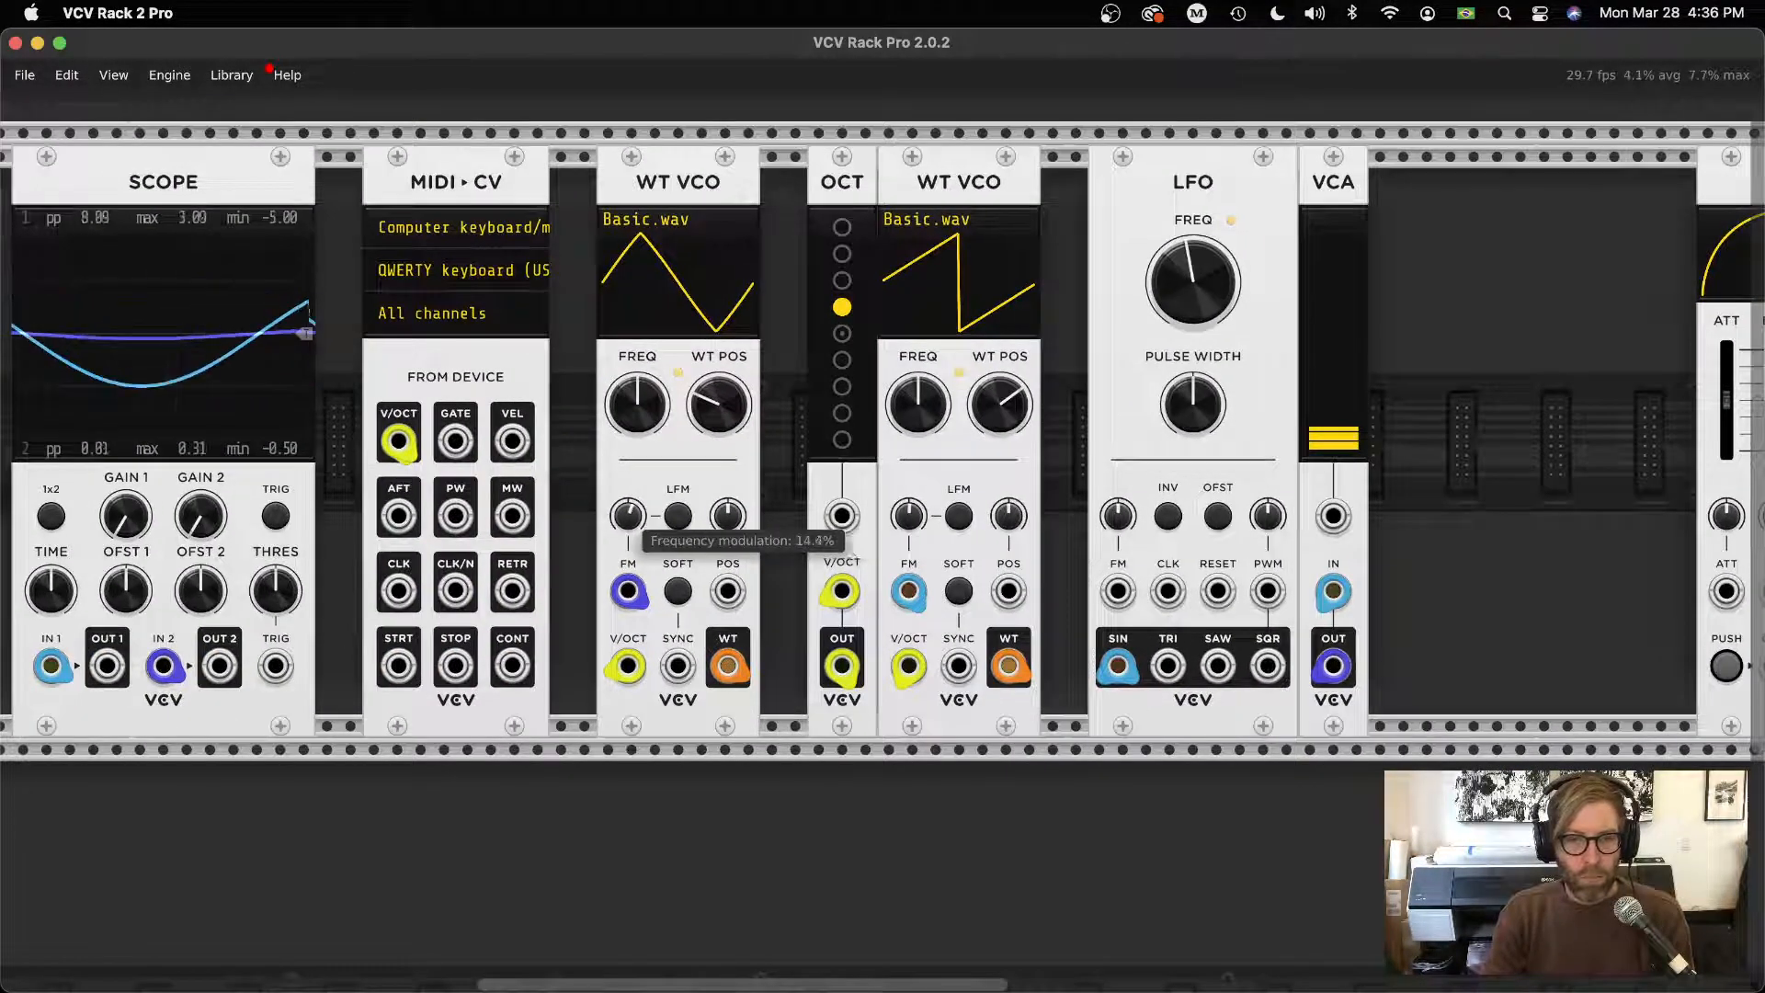
{"action": "mouse_move", "coordinate": [1223, 308]}
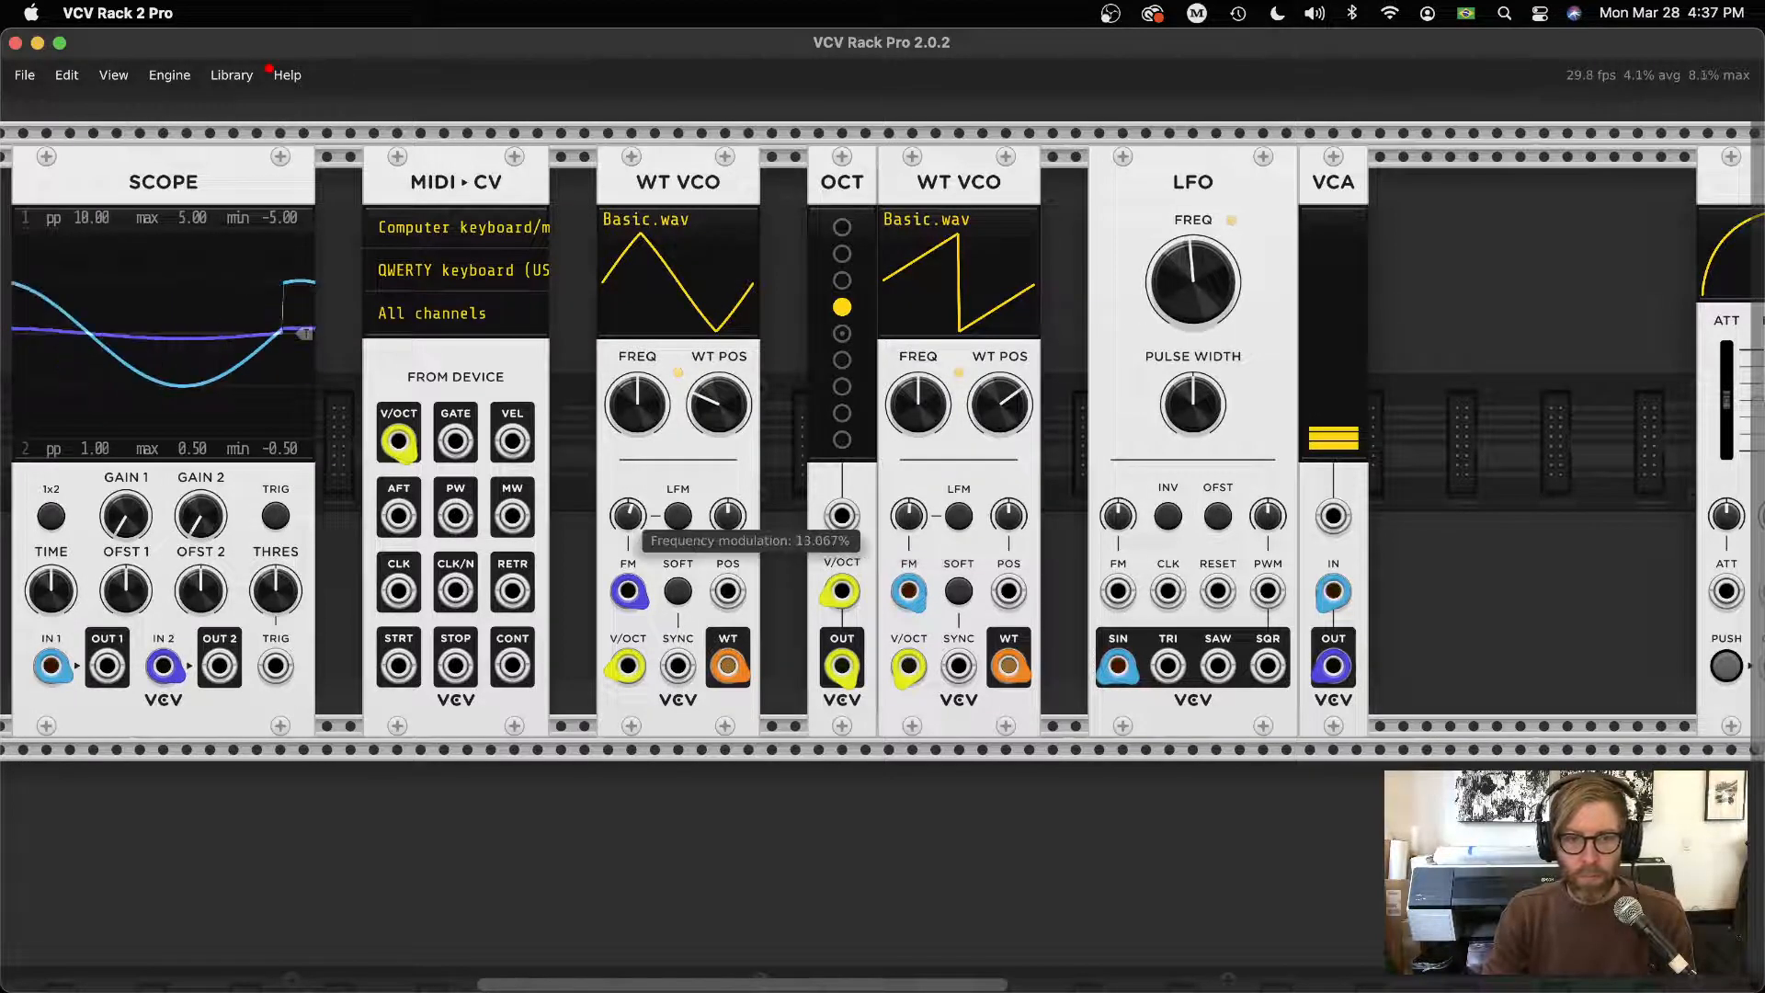
{"action": "left_click_drag", "start_coordinate": [628, 516], "coordinate": [629, 533]}
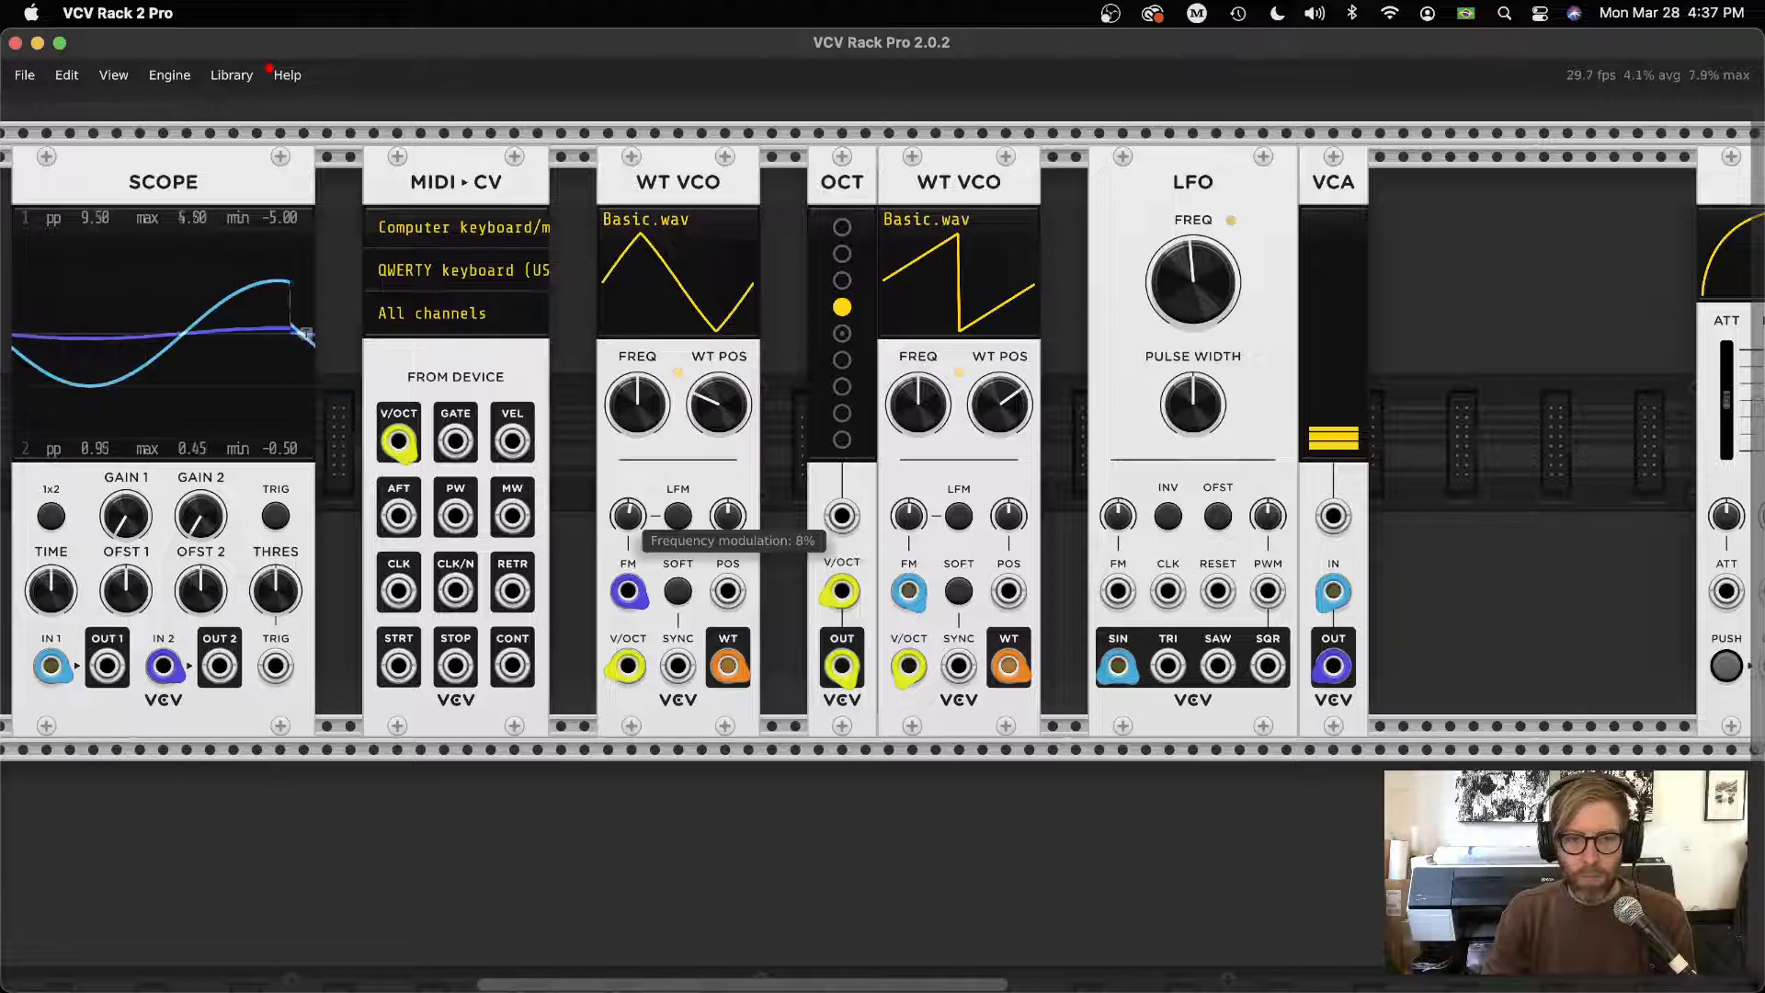
{"action": "mouse_move", "coordinate": [1344, 441]}
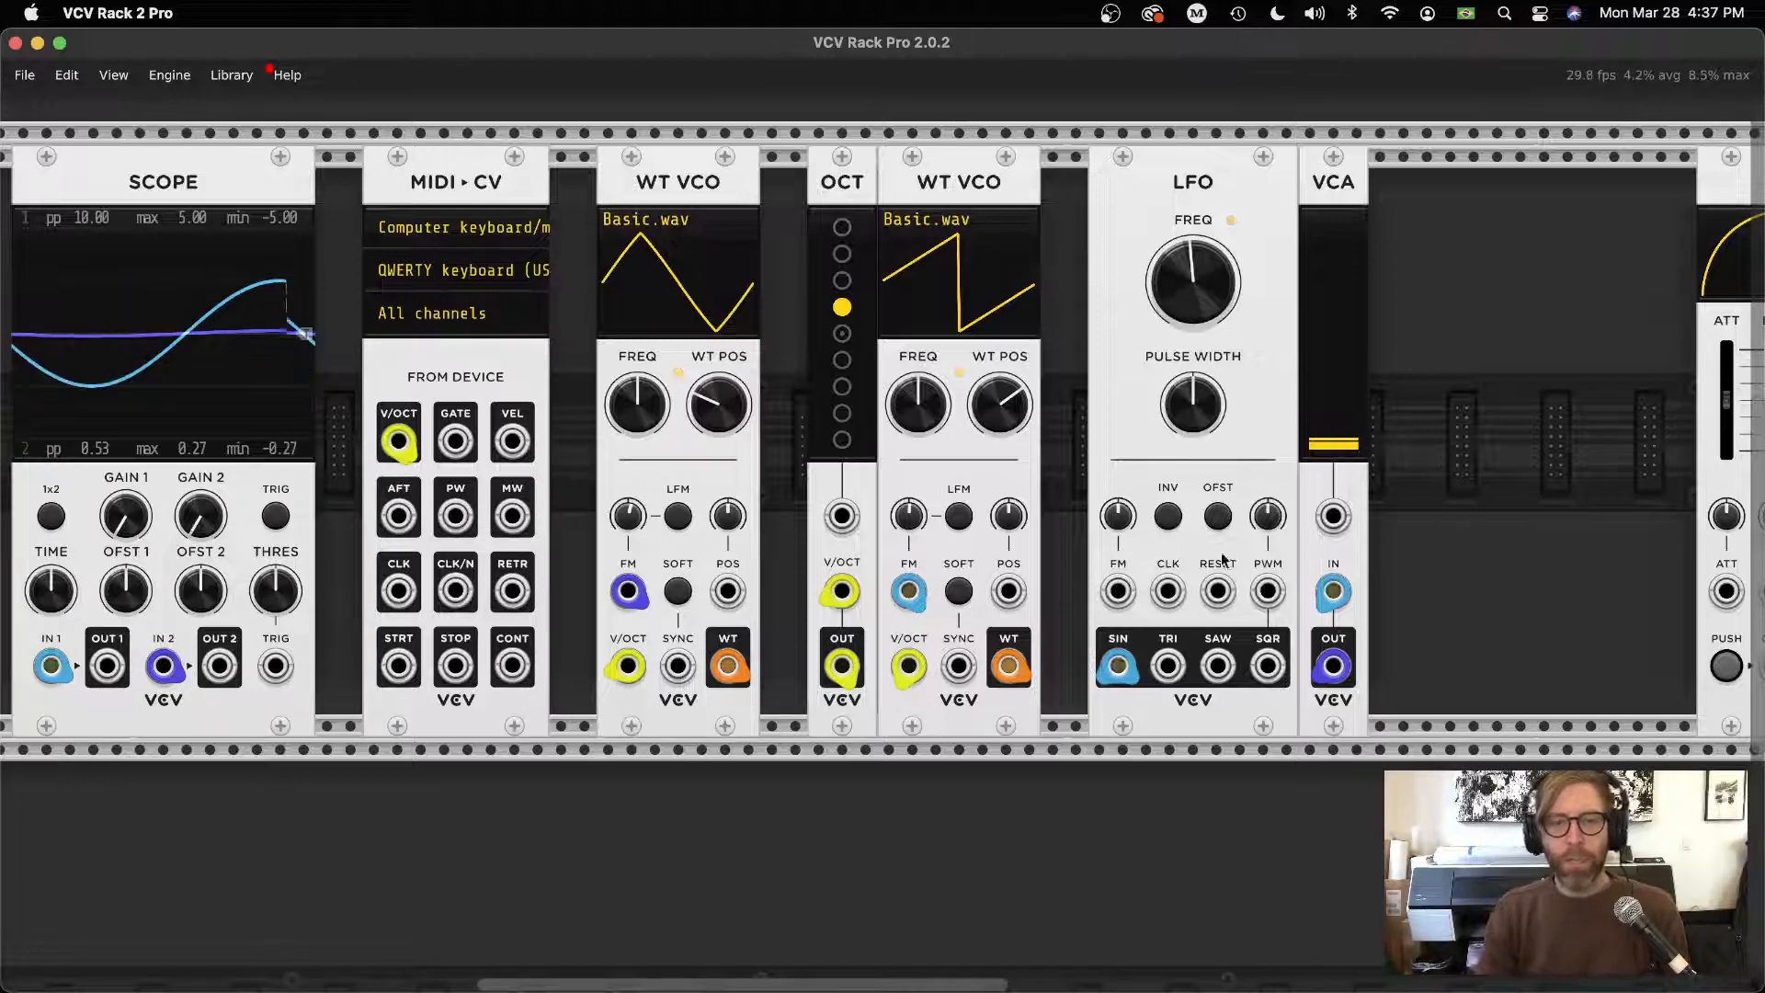
Replace the LFO cable at the second WT VCO's FM input with a cable from the VCA output
{"action": "scroll", "coordinate": [1557, 533], "scroll_direction": "right", "scroll_amount": 10}
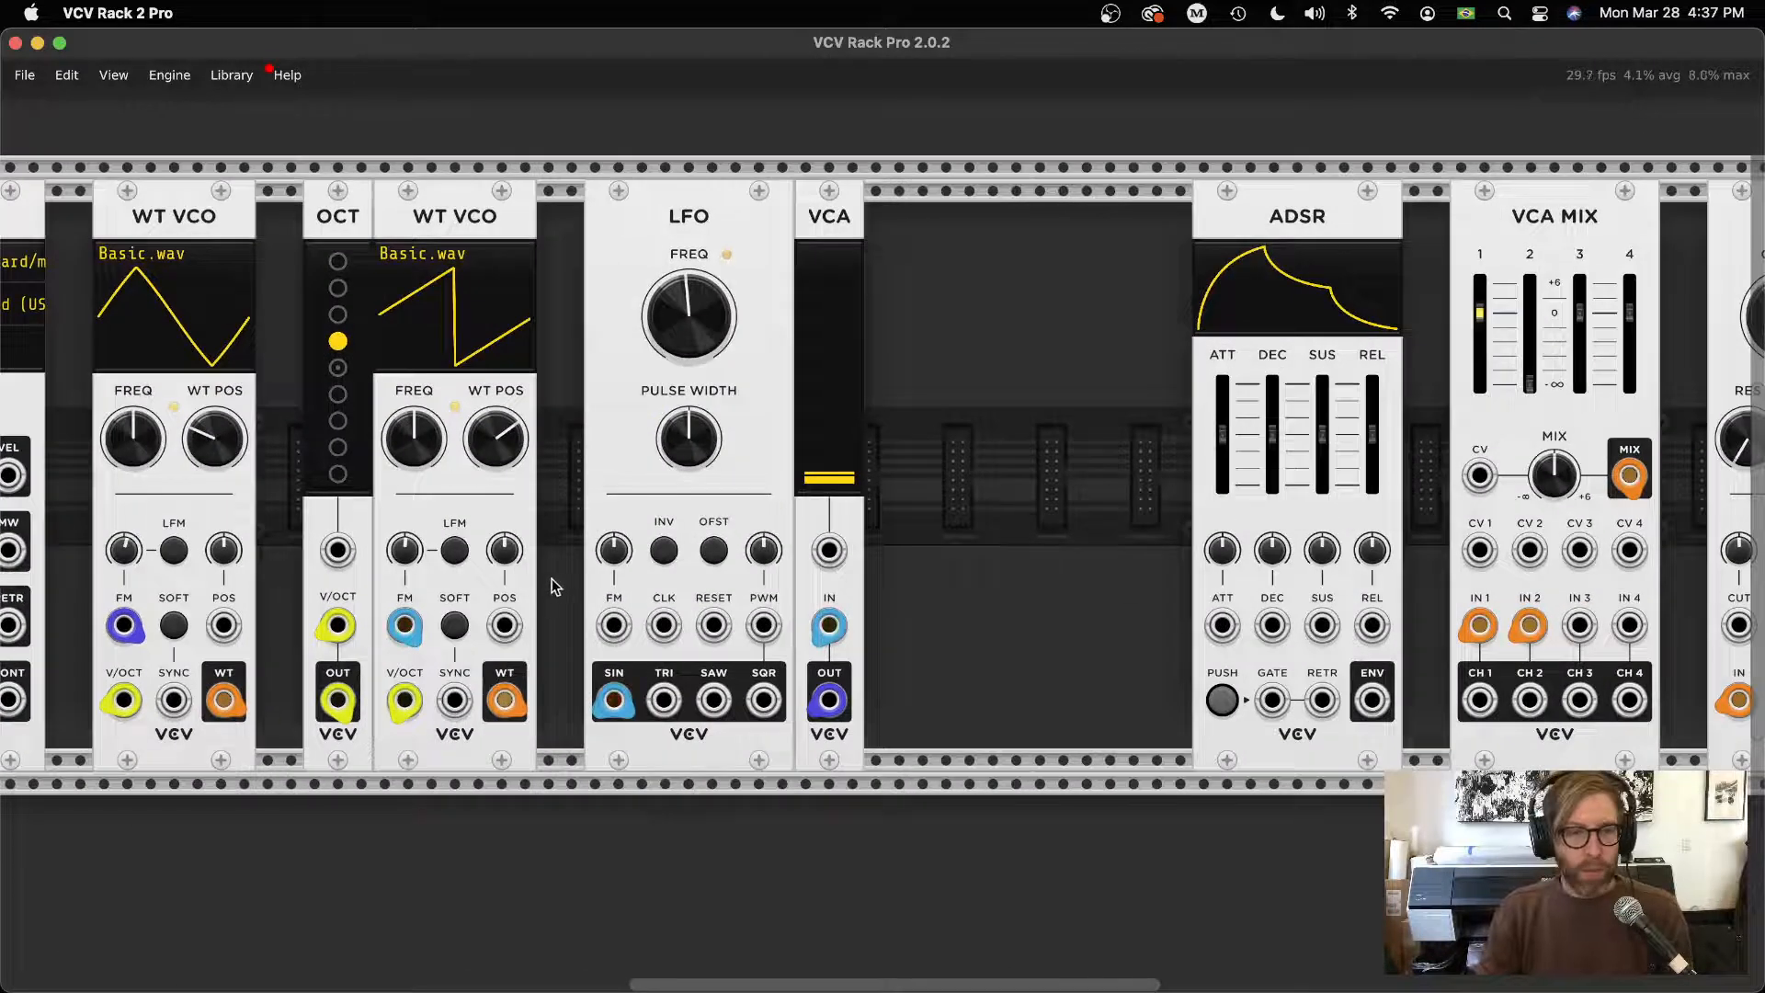
{"action": "double_click", "coordinate": [398, 633]}
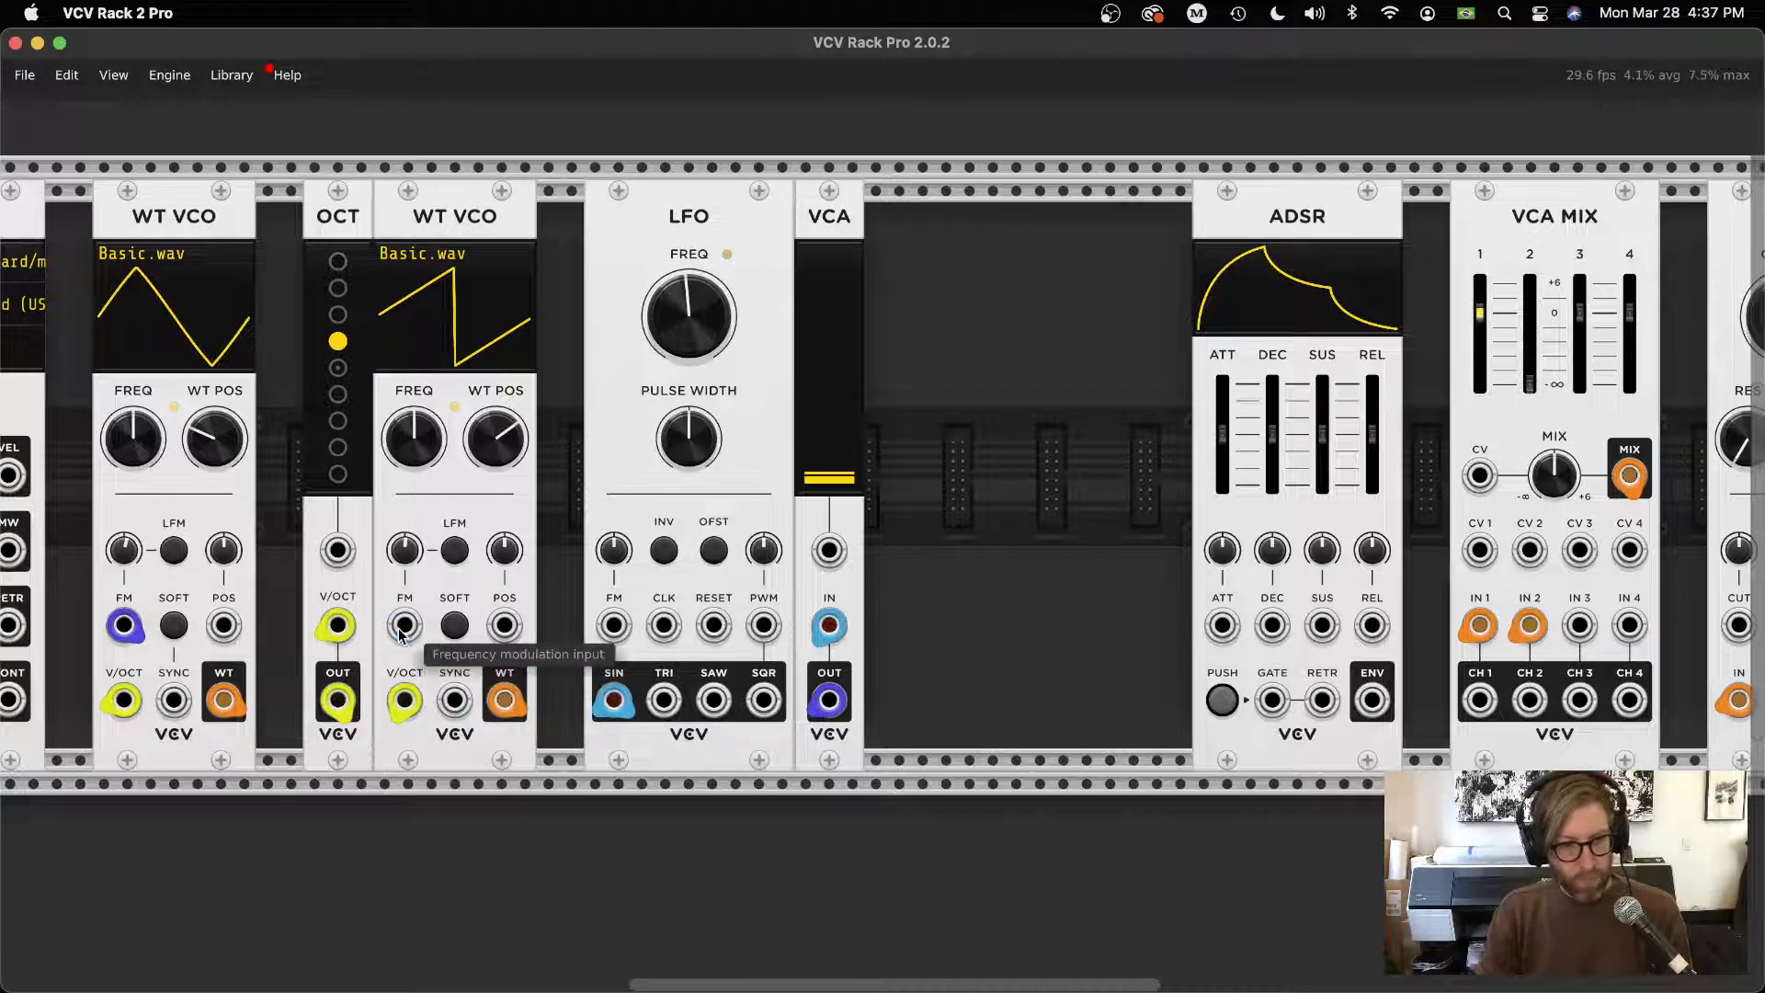
{"action": "left_click_drag", "start_coordinate": [127, 629], "coordinate": [408, 632]}
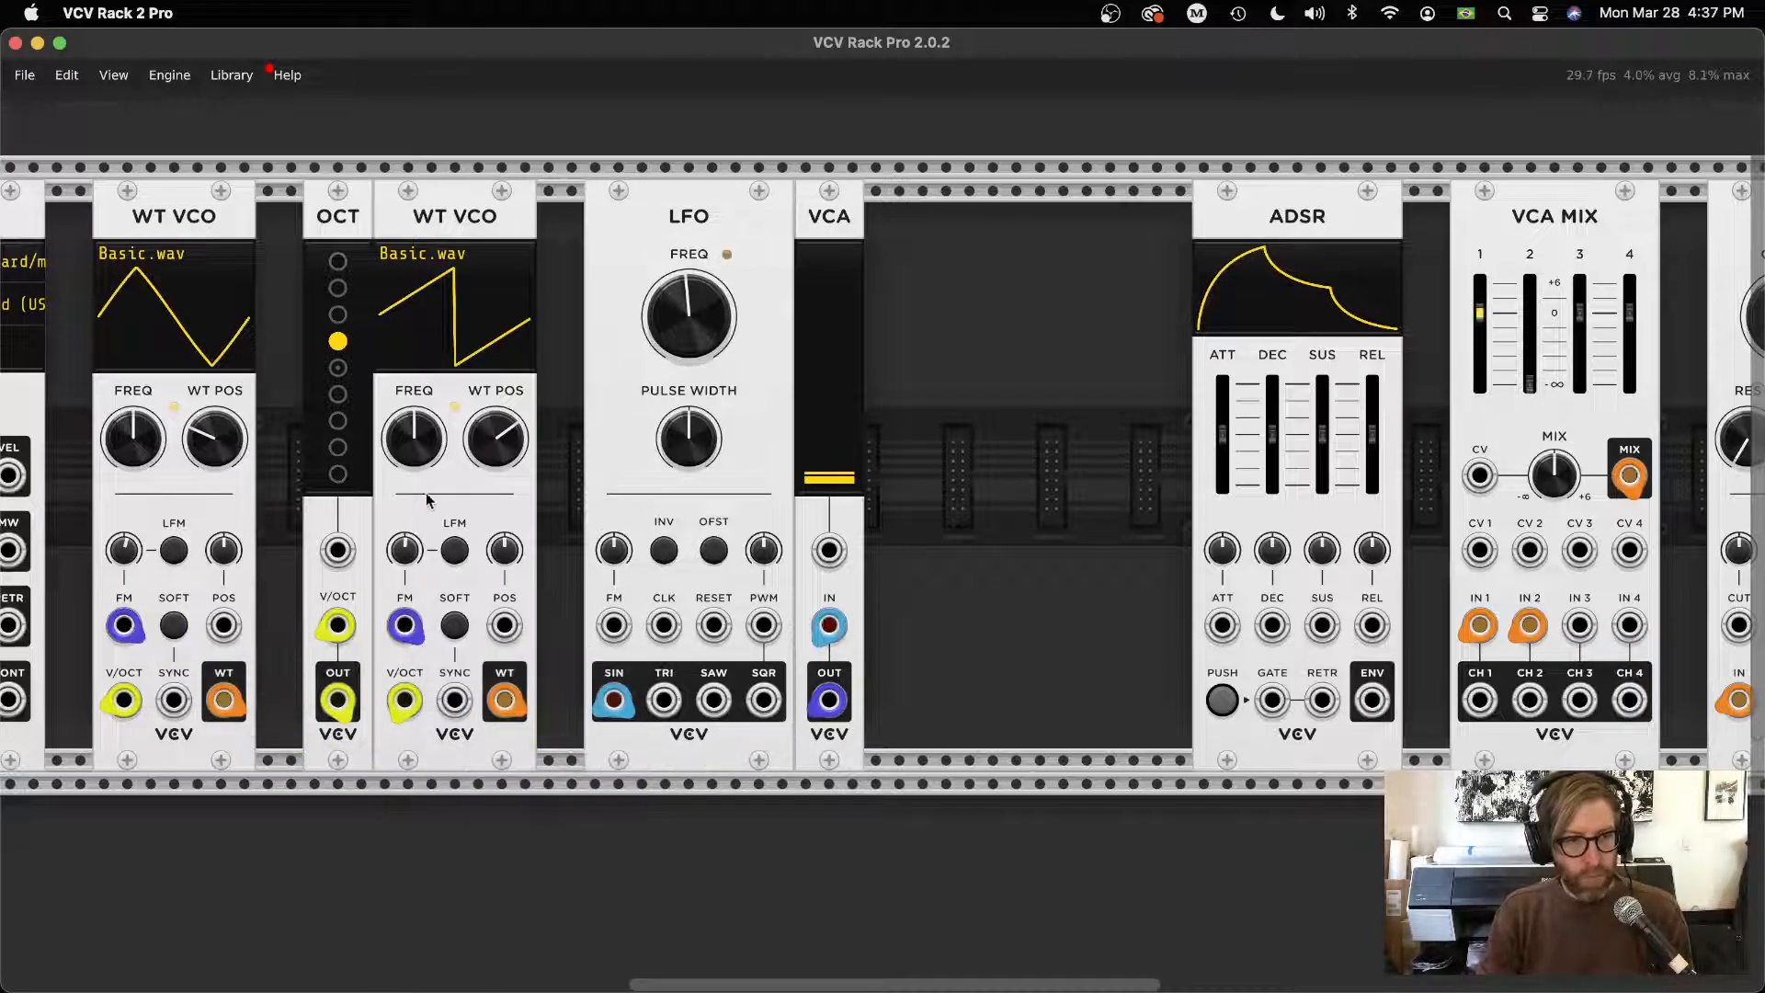
Bring up channel 2 of the VCA MIX and adjust both WT VCOs' wavetable positions to matching waveforms between triangle and sawtooth
{"action": "left_click_drag", "start_coordinate": [1529, 377], "coordinate": [1530, 369]}
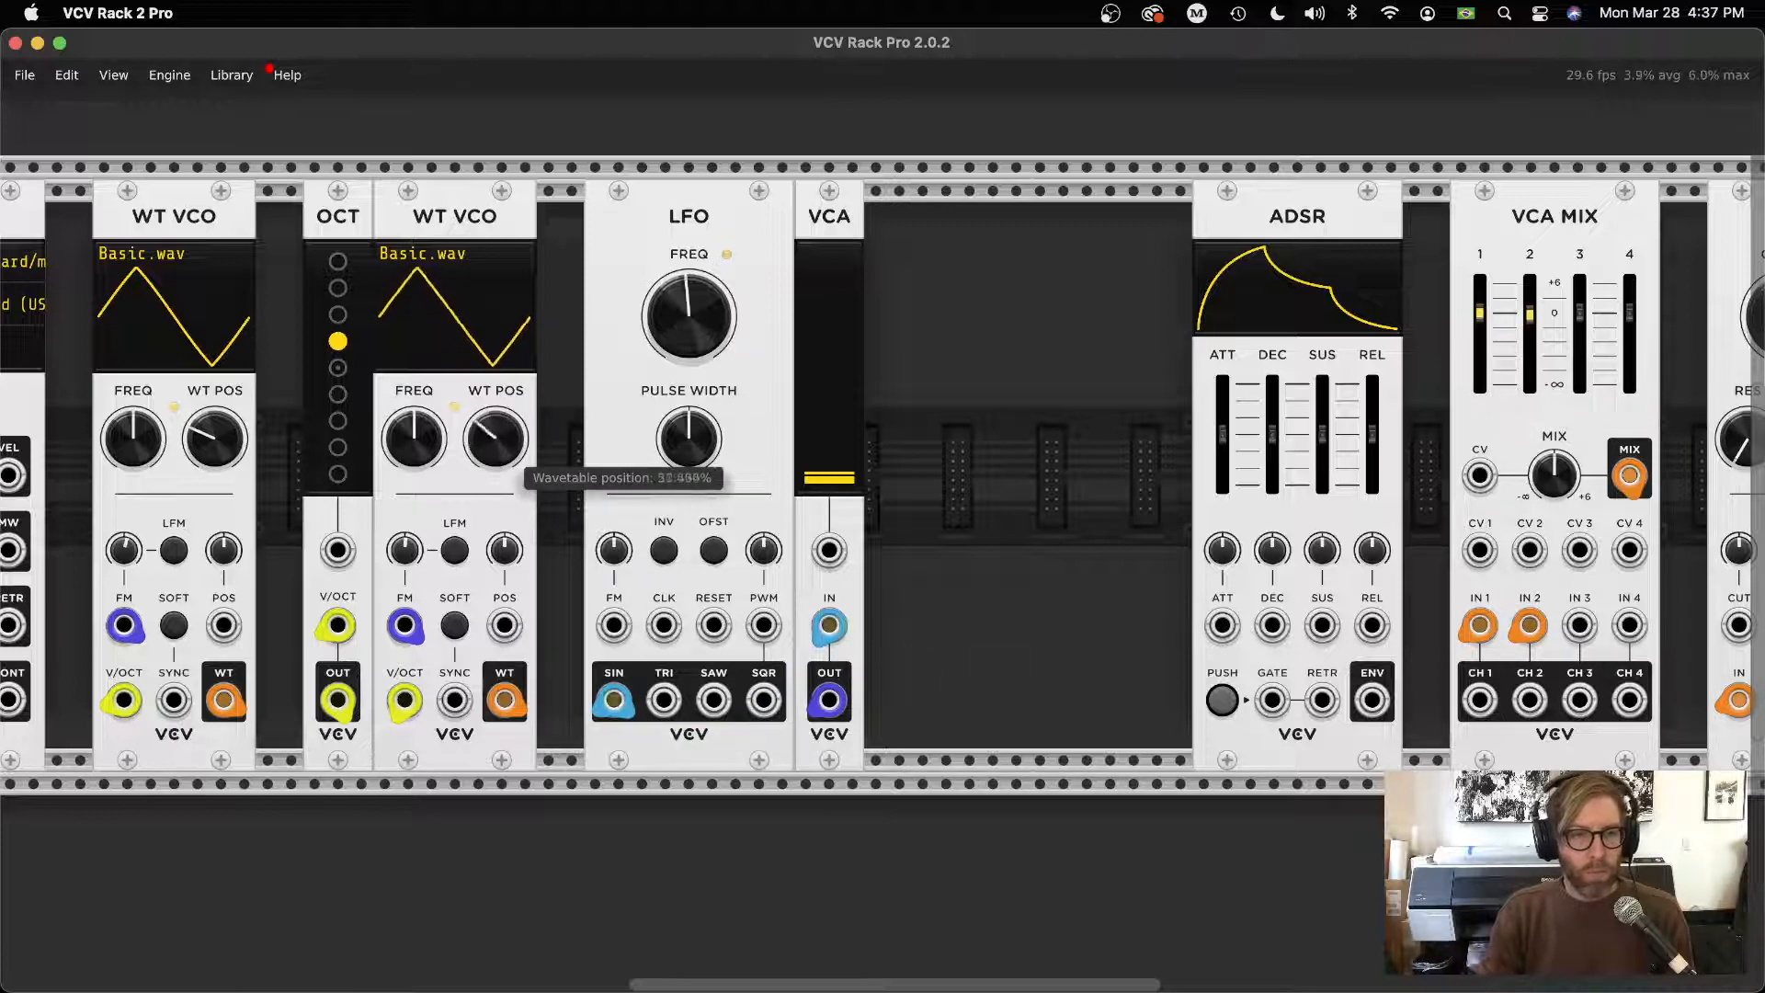
{"action": "left_click_drag", "start_coordinate": [494, 439], "coordinate": [494, 425]}
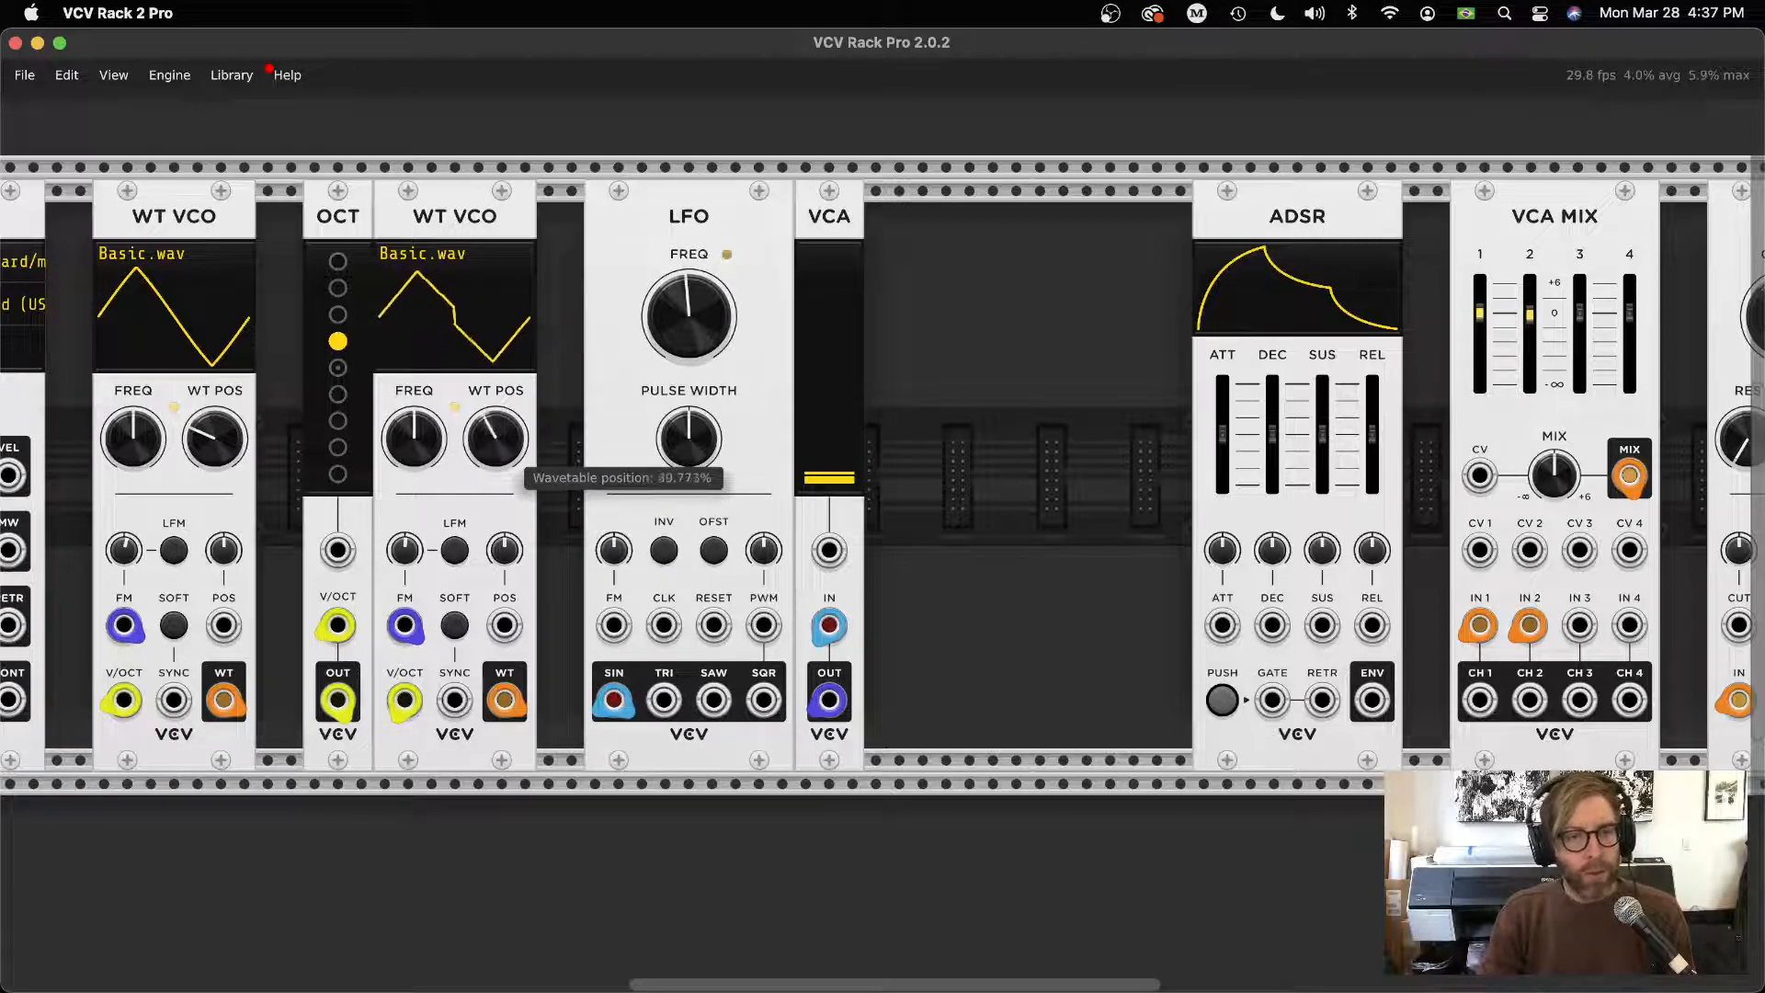
{"action": "scroll", "coordinate": [882, 460], "scroll_direction": "left", "scroll_amount": 10}
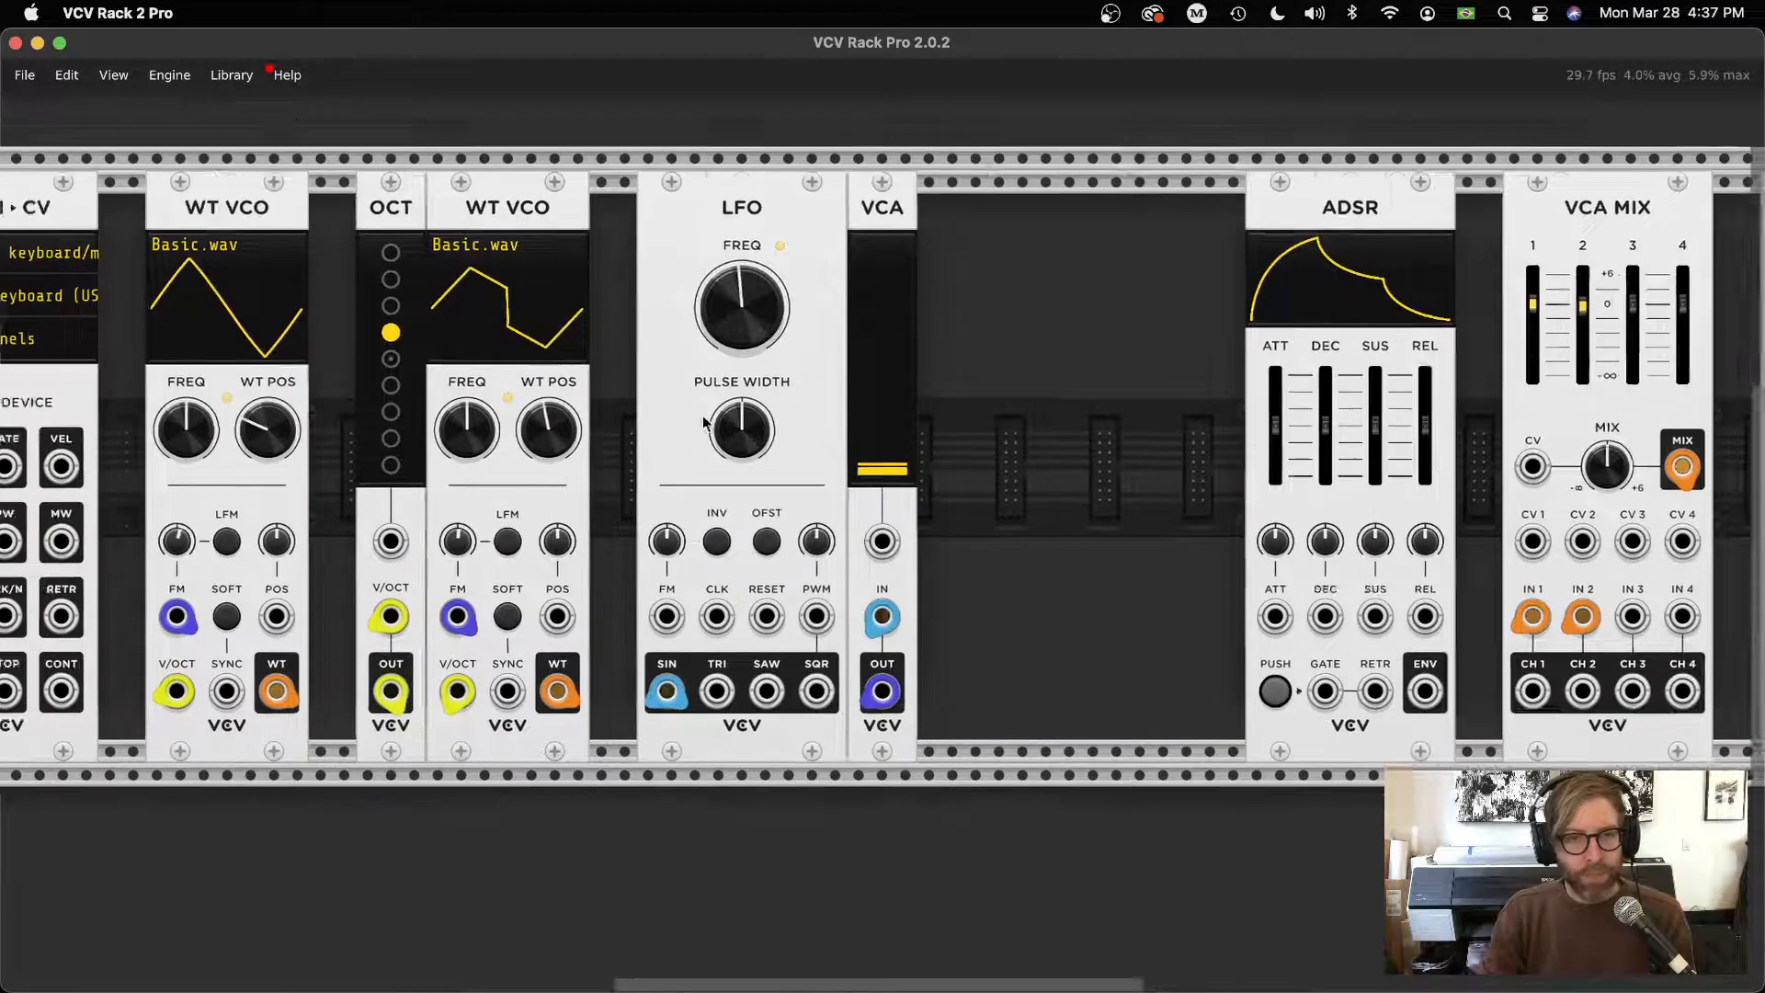
{"action": "mouse_move", "coordinate": [622, 400]}
{"action": "left_mouse_down"}
{"action": "mouse_move", "coordinate": [622, 459]}
{"action": "mouse_move", "coordinate": [622, 368]}
{"action": "mouse_move", "coordinate": [622, 414]}
{"action": "left_mouse_up"}
Turn the audio output level down to silence the patch
{"action": "left_click_drag", "start_coordinate": [1416, 612], "coordinate": [439, 602]}
{"action": "left_click_drag", "start_coordinate": [1406, 485], "coordinate": [1406, 552]}
{"action": "left_click_drag", "start_coordinate": [512, 302], "coordinate": [1221, 257]}
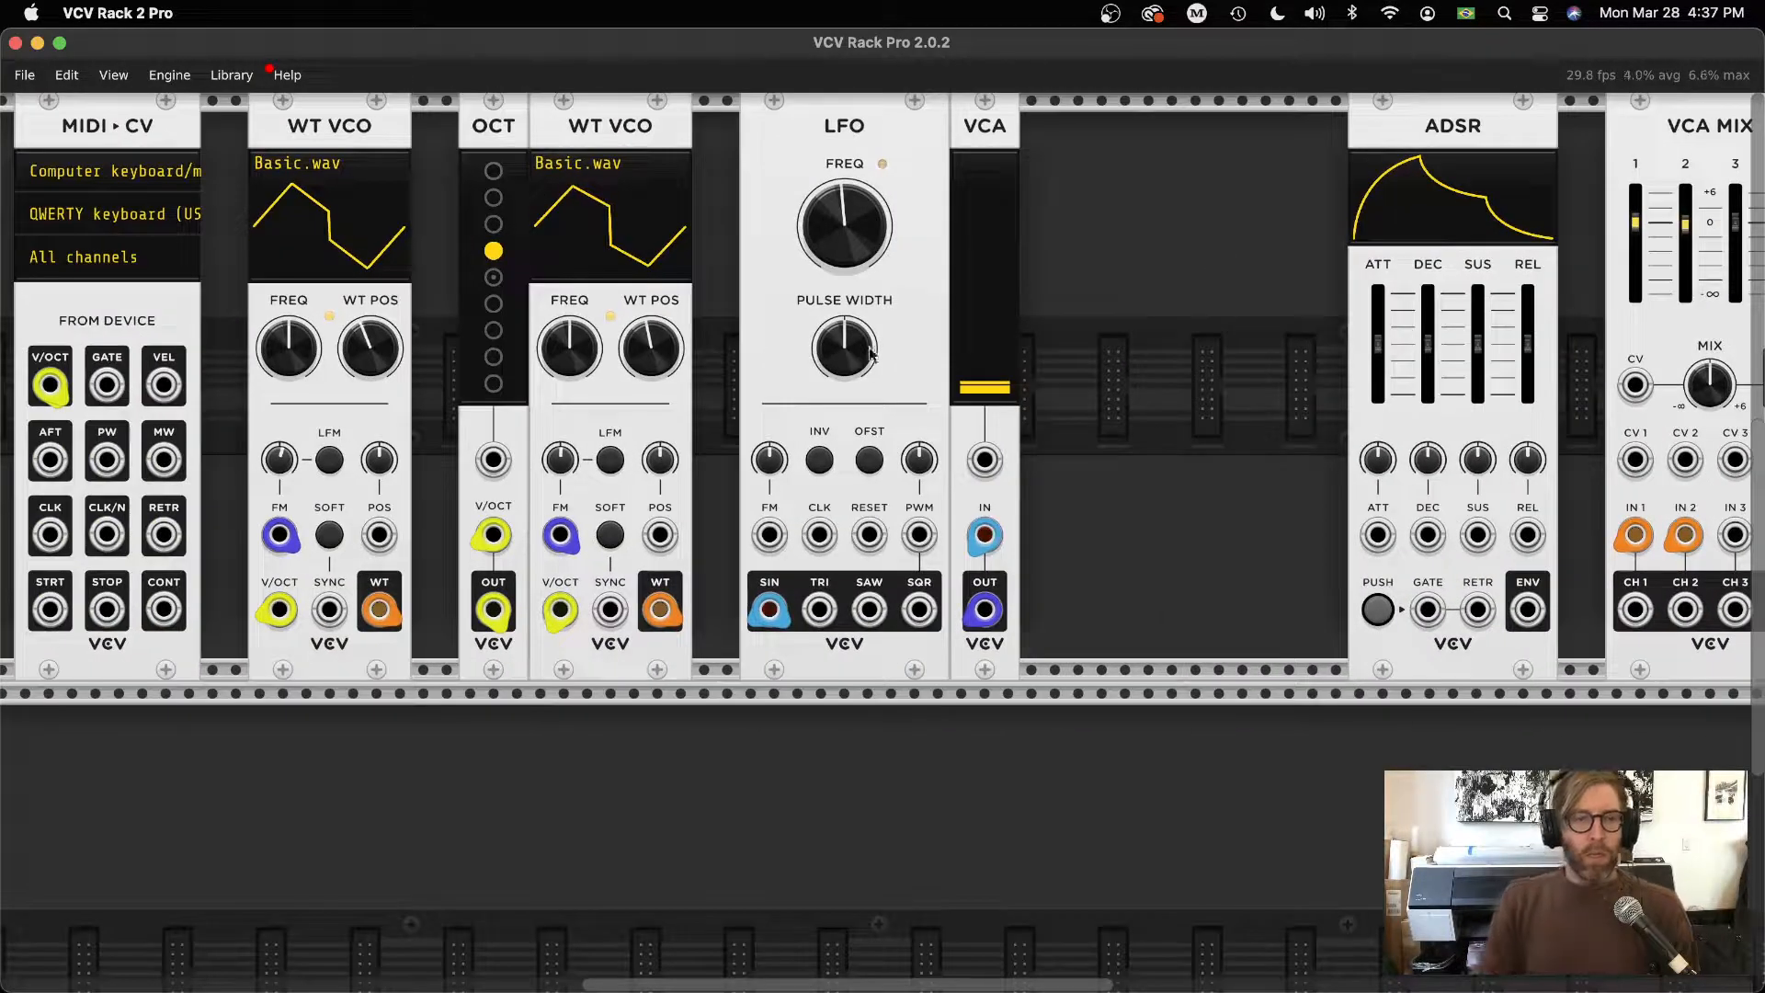
{"action": "left_click_drag", "start_coordinate": [1285, 400], "coordinate": [955, 397]}
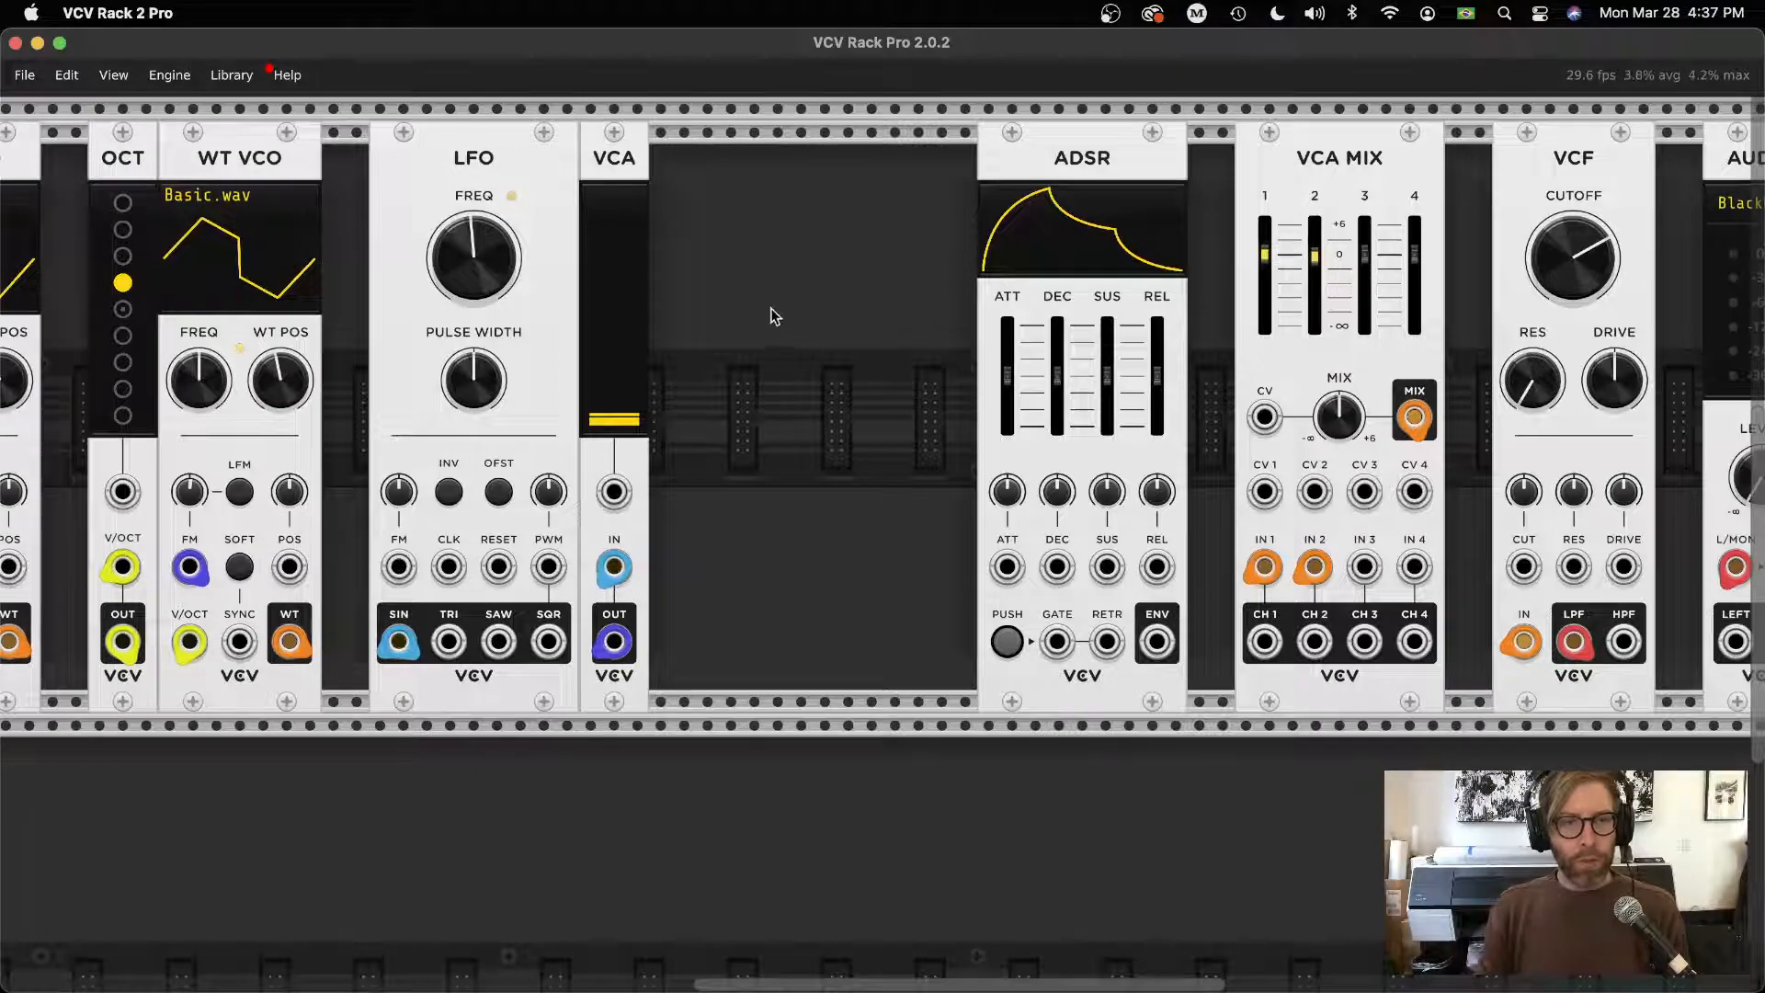
{"action": "left_click_drag", "start_coordinate": [771, 308], "coordinate": [1094, 299]}
{"action": "left_click", "coordinate": [823, 354]}
{"action": "left_click_drag", "start_coordinate": [774, 307], "coordinate": [1259, 342]}
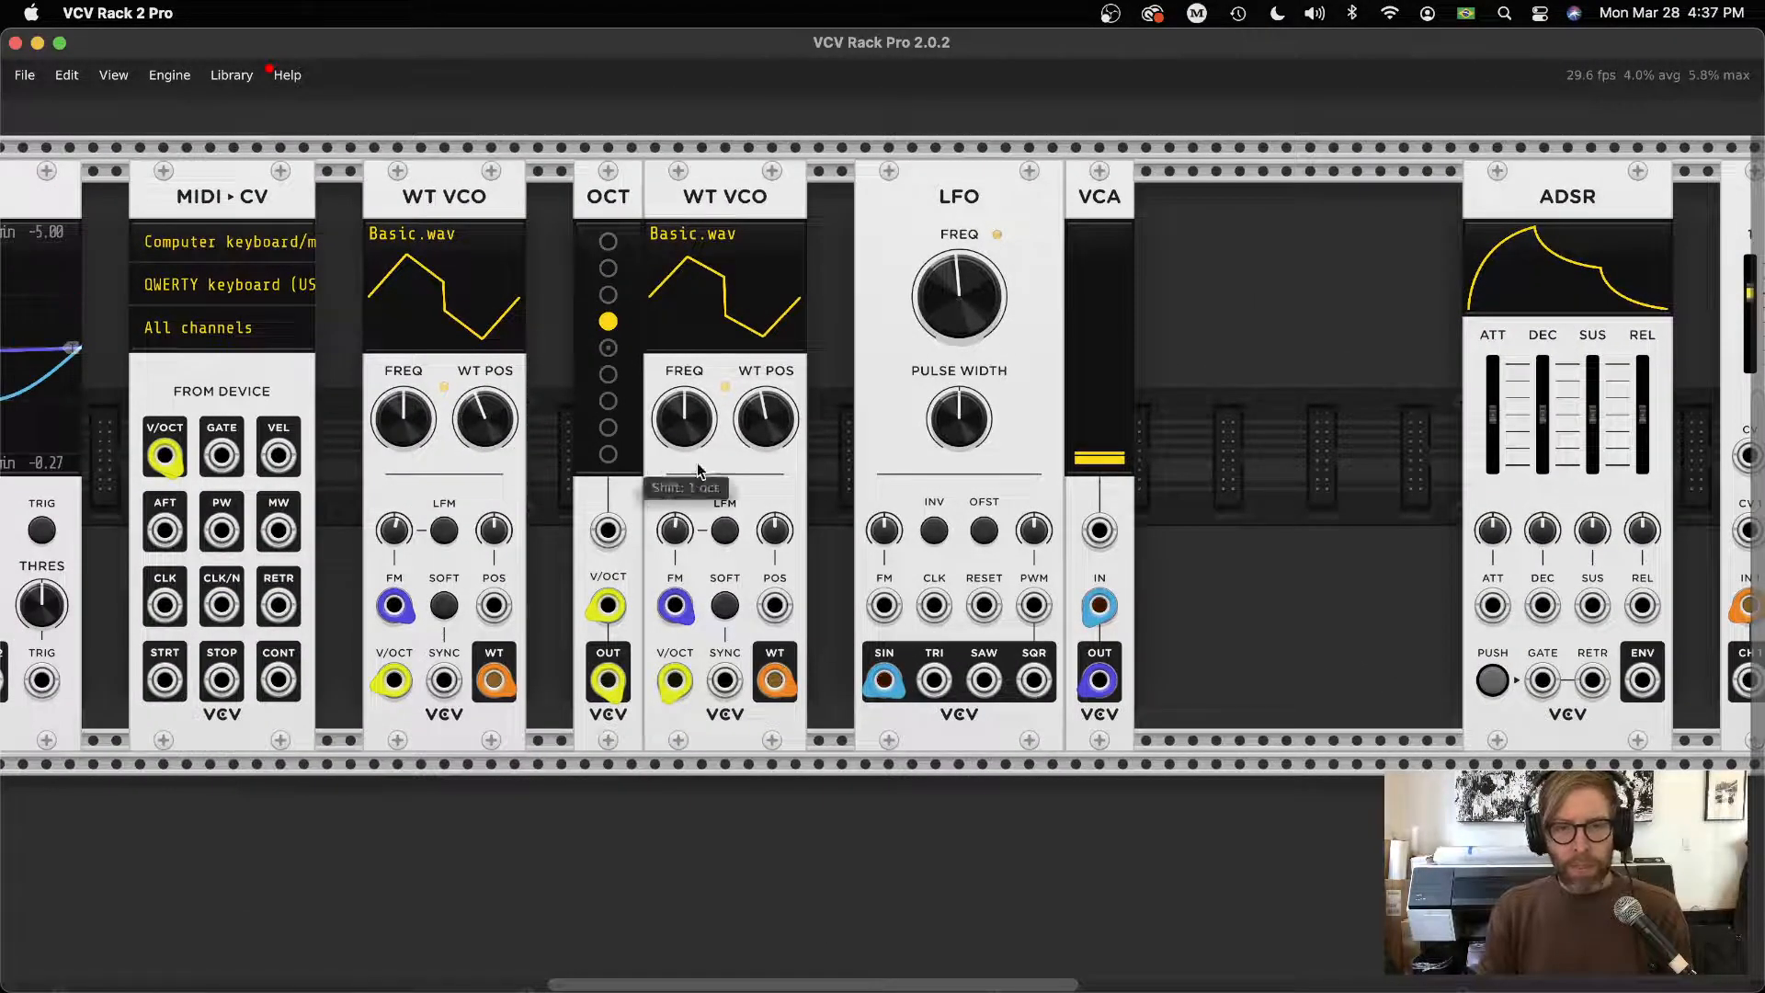
Move the ADSR, VCA MIX and VCF modules closer to the LFO's VCA, leaving narrow gaps between them
{"action": "scroll", "coordinate": [696, 462], "scroll_direction": "right", "scroll_amount": 10}
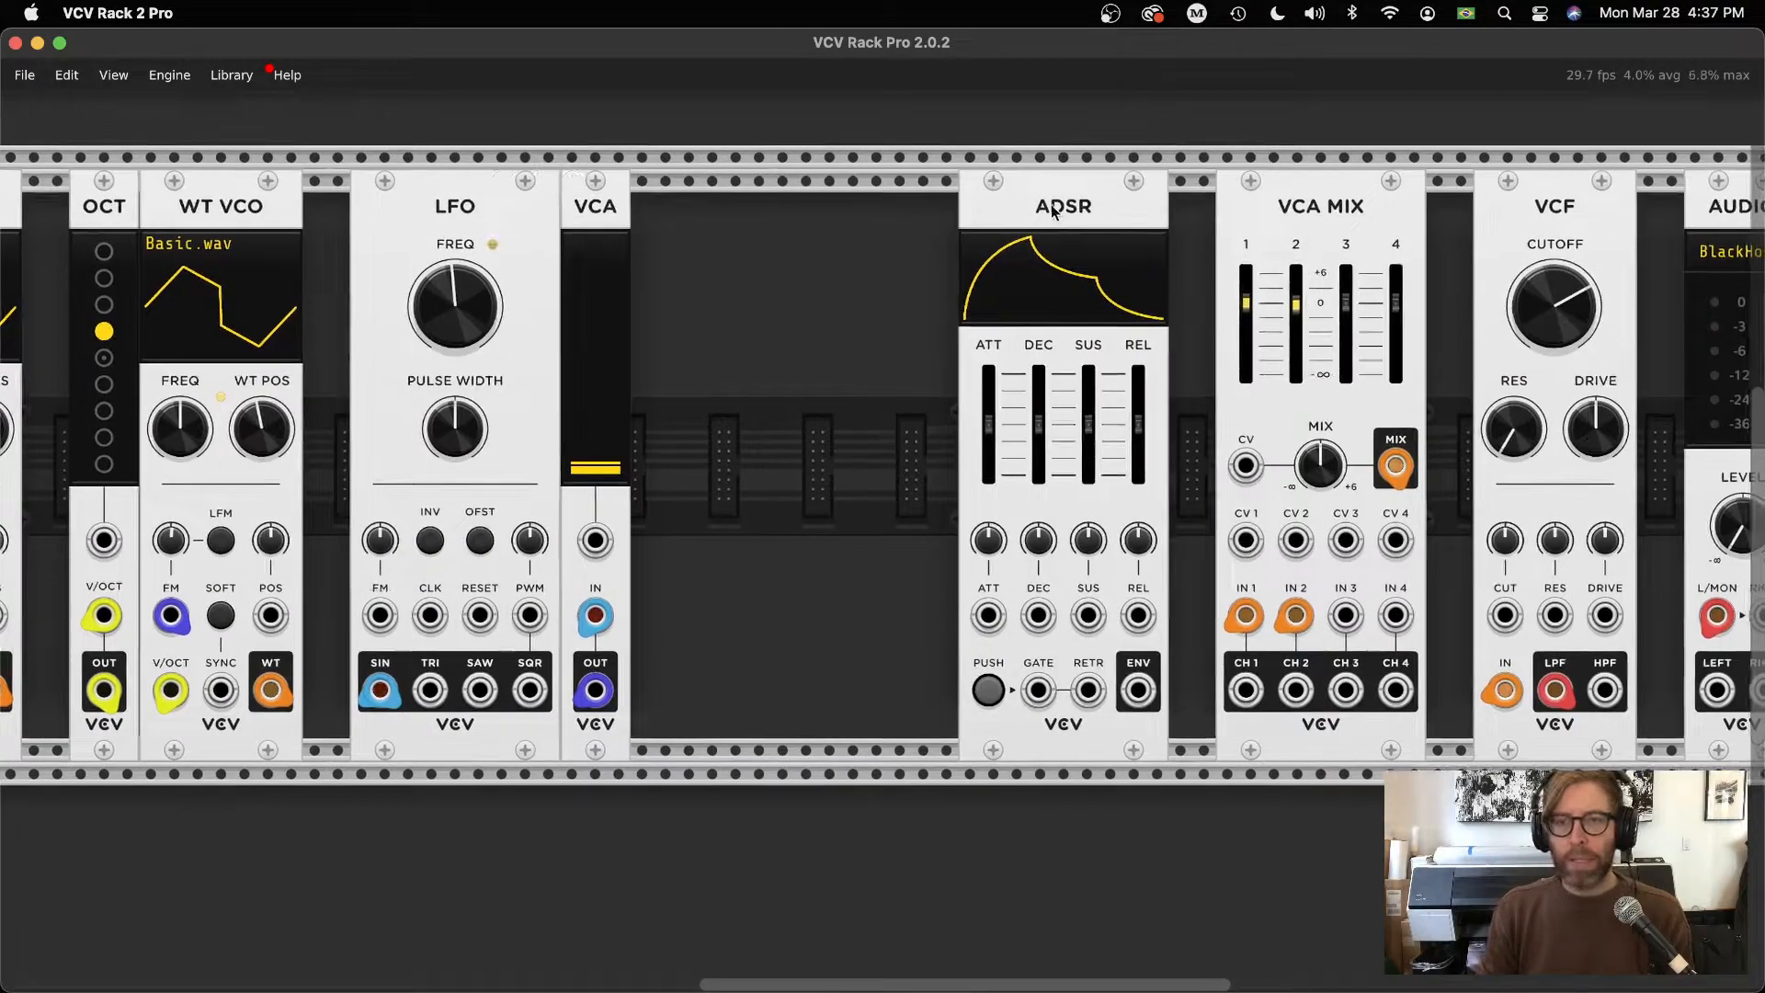
{"action": "left_click_drag", "start_coordinate": [802, 212], "coordinate": [778, 211]}
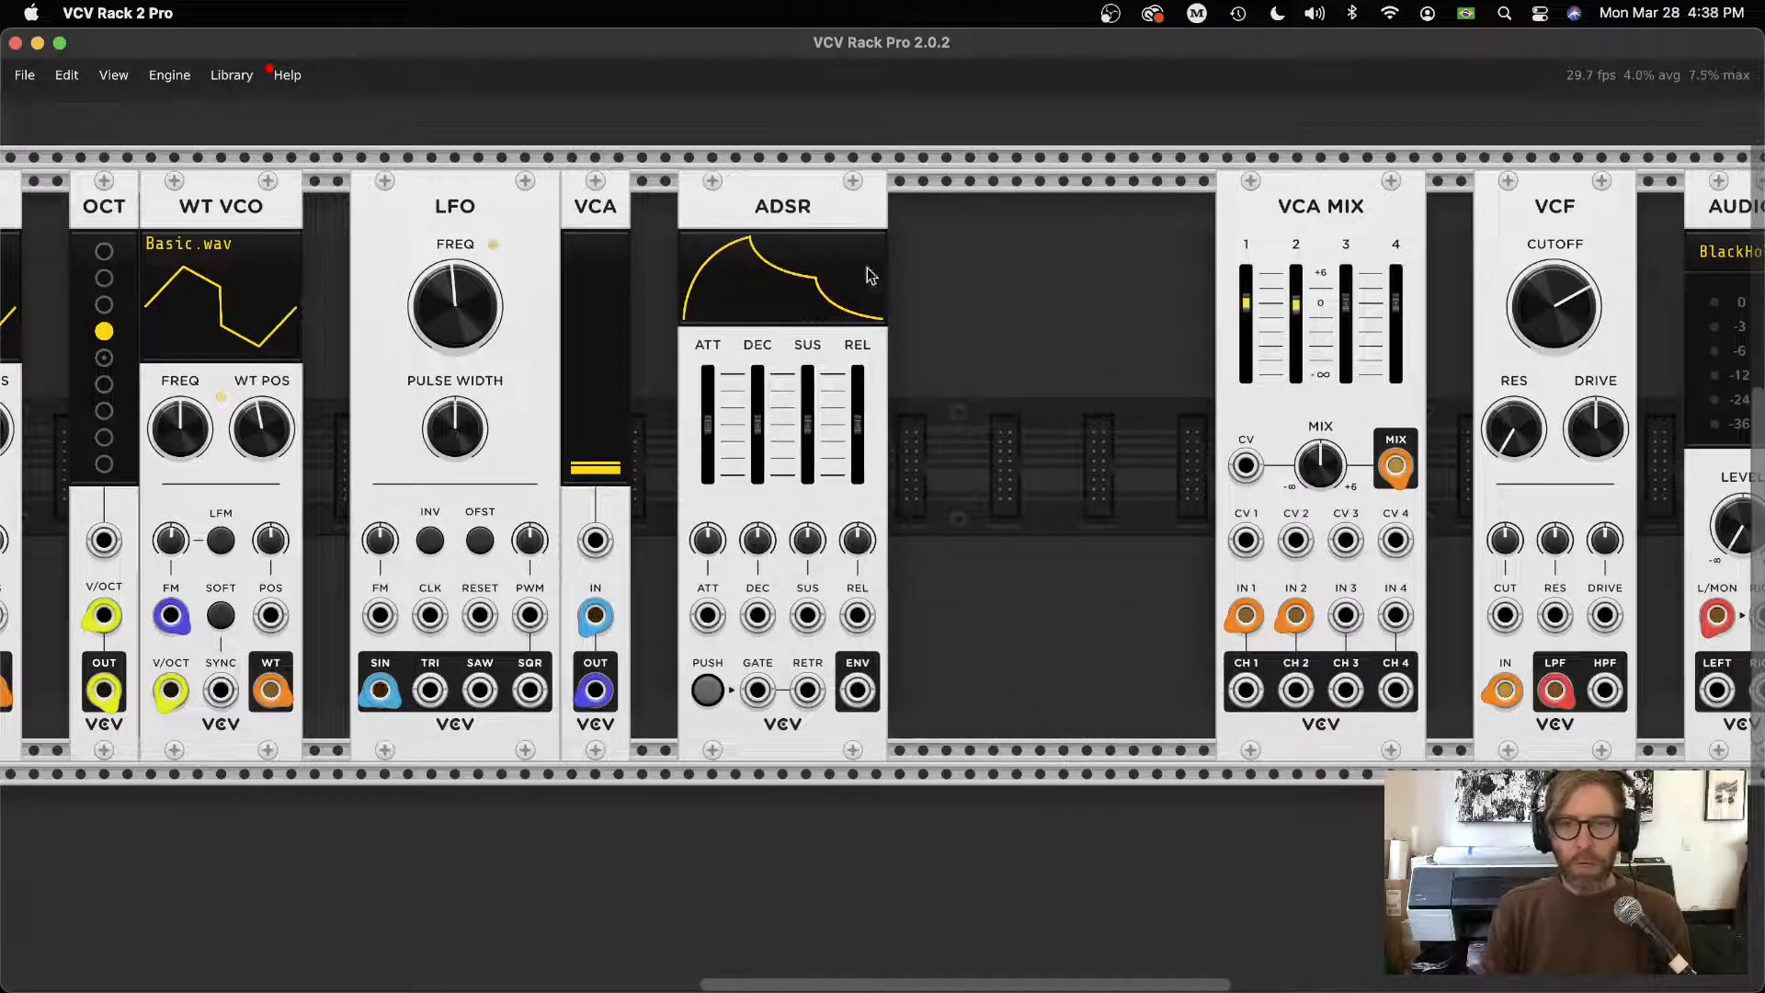
{"action": "left_click_drag", "start_coordinate": [1330, 218], "coordinate": [1049, 218]}
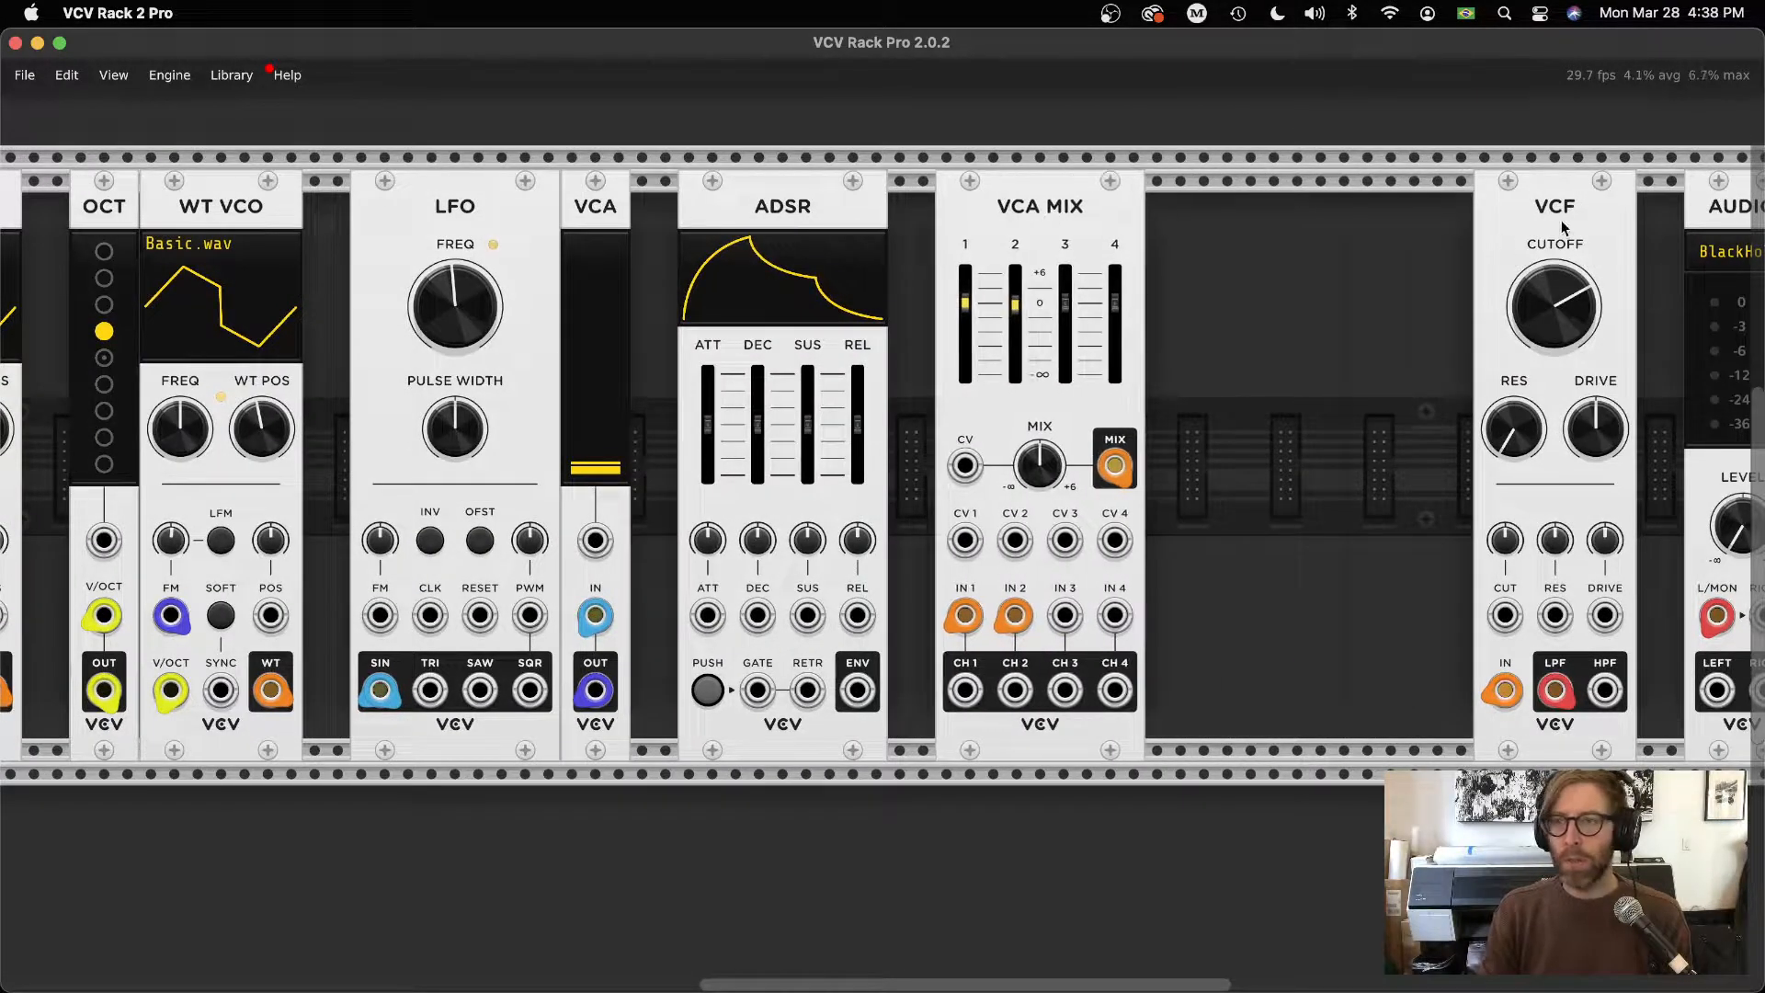
{"action": "left_click_drag", "start_coordinate": [1567, 211], "coordinate": [1286, 211]}
Patch the ADSR envelope output into the CV 1 and CV 2 inputs of the VCA MIX
{"action": "scroll", "coordinate": [993, 393], "scroll_direction": "left", "scroll_amount": 10}
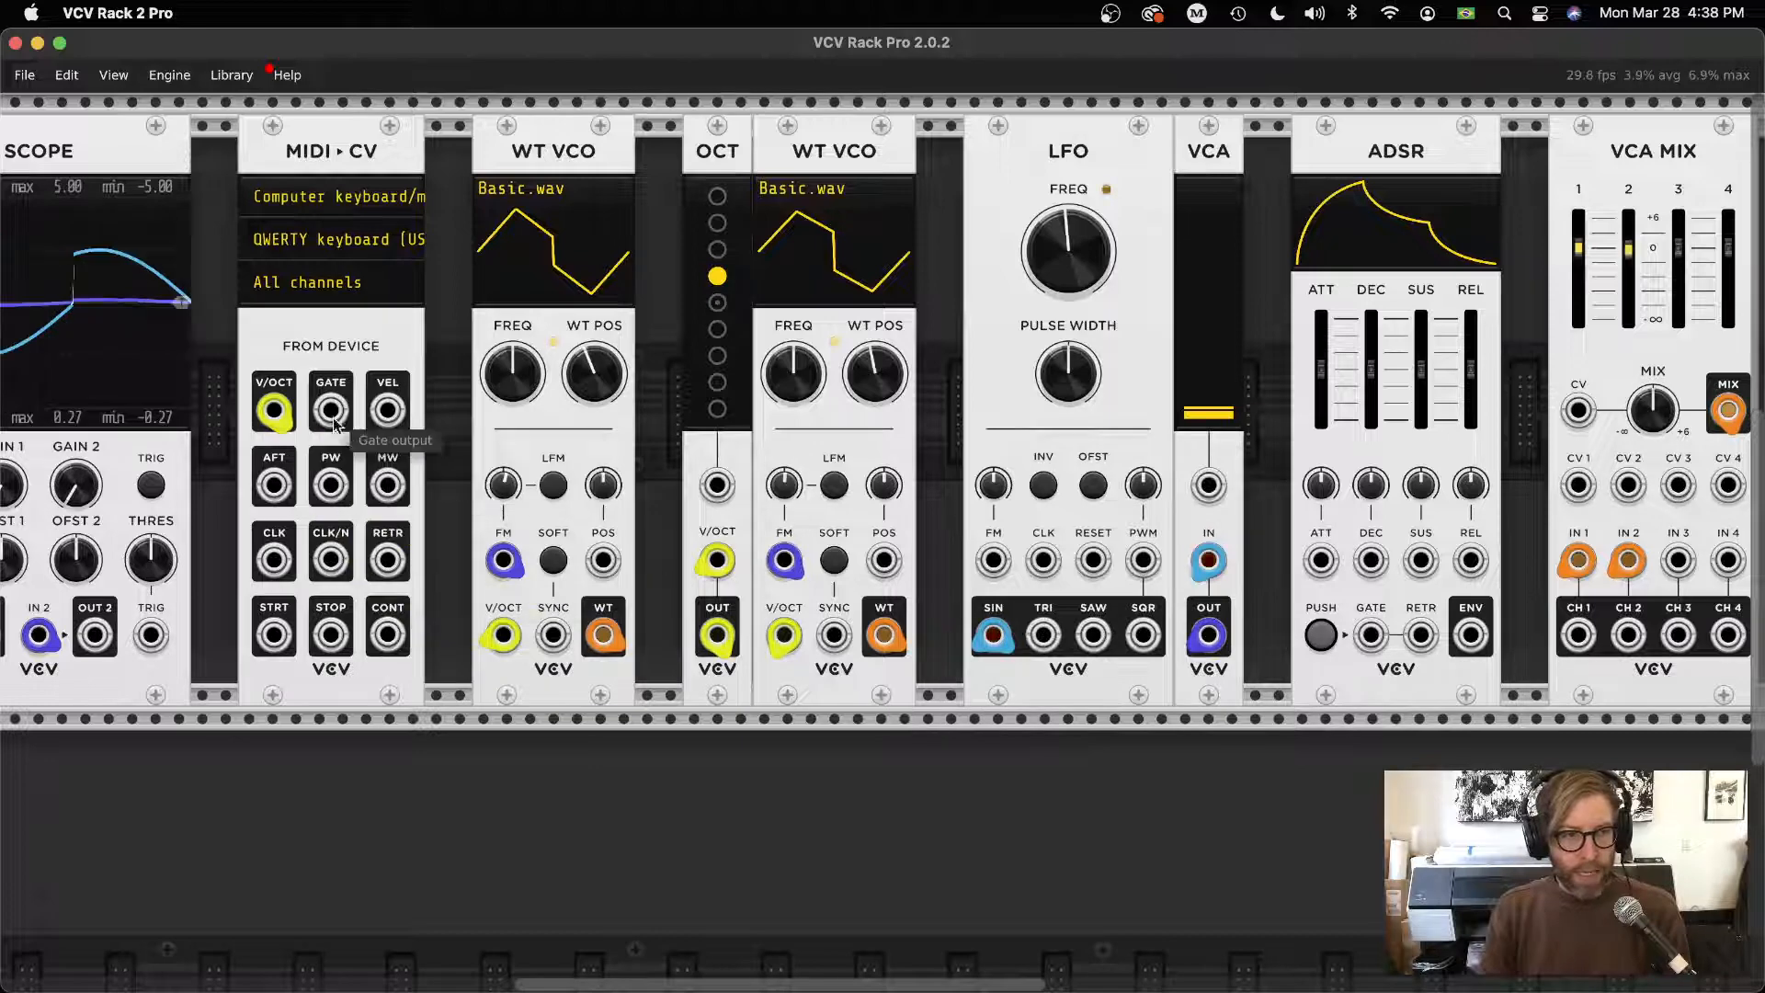
{"action": "scroll", "coordinate": [1252, 454], "scroll_direction": "right", "scroll_amount": 6}
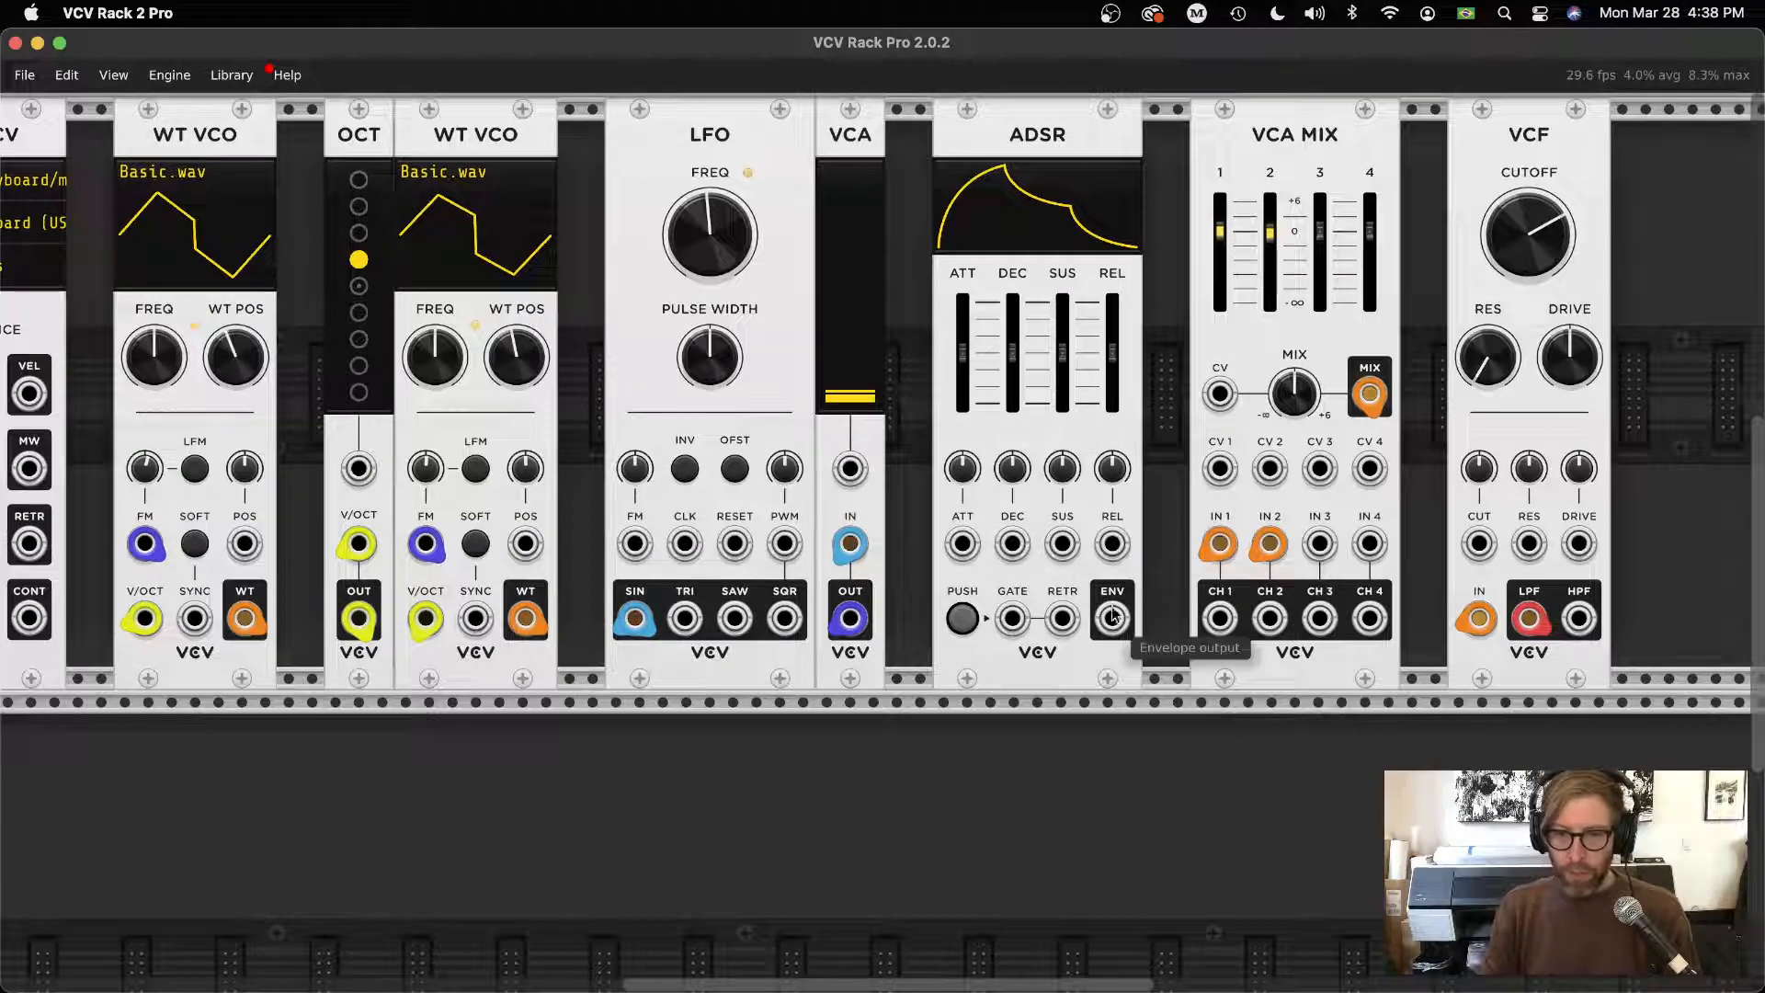
{"action": "left_click_drag", "start_coordinate": [1111, 618], "coordinate": [1219, 471]}
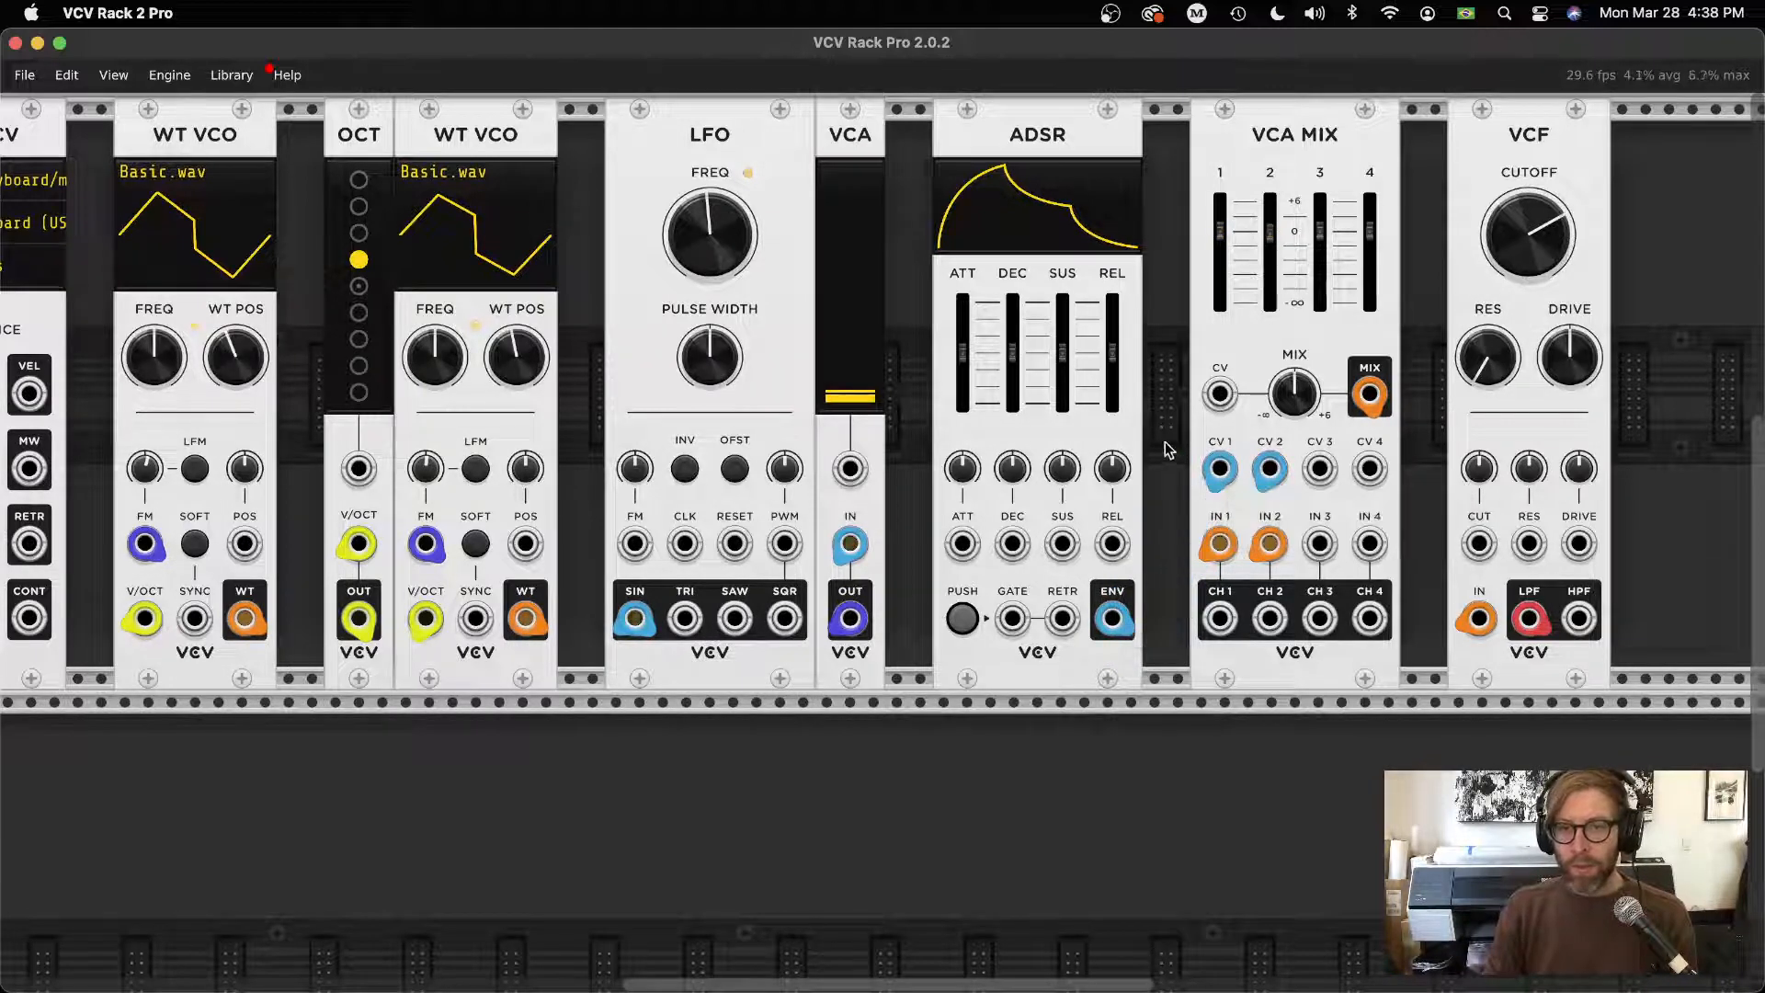
Move the VCA MIX and VCF together toward the Audio module and add a second VCA from the module library in the gap after the ADSR
{"action": "scroll", "coordinate": [1012, 432], "scroll_direction": "right", "scroll_amount": 5}
{"action": "left_click_drag", "start_coordinate": [1397, 229], "coordinate": [1000, 372]}
{"action": "left_click_drag", "start_coordinate": [1039, 236], "coordinate": [1367, 239]}
{"action": "right_click", "coordinate": [1063, 271]}
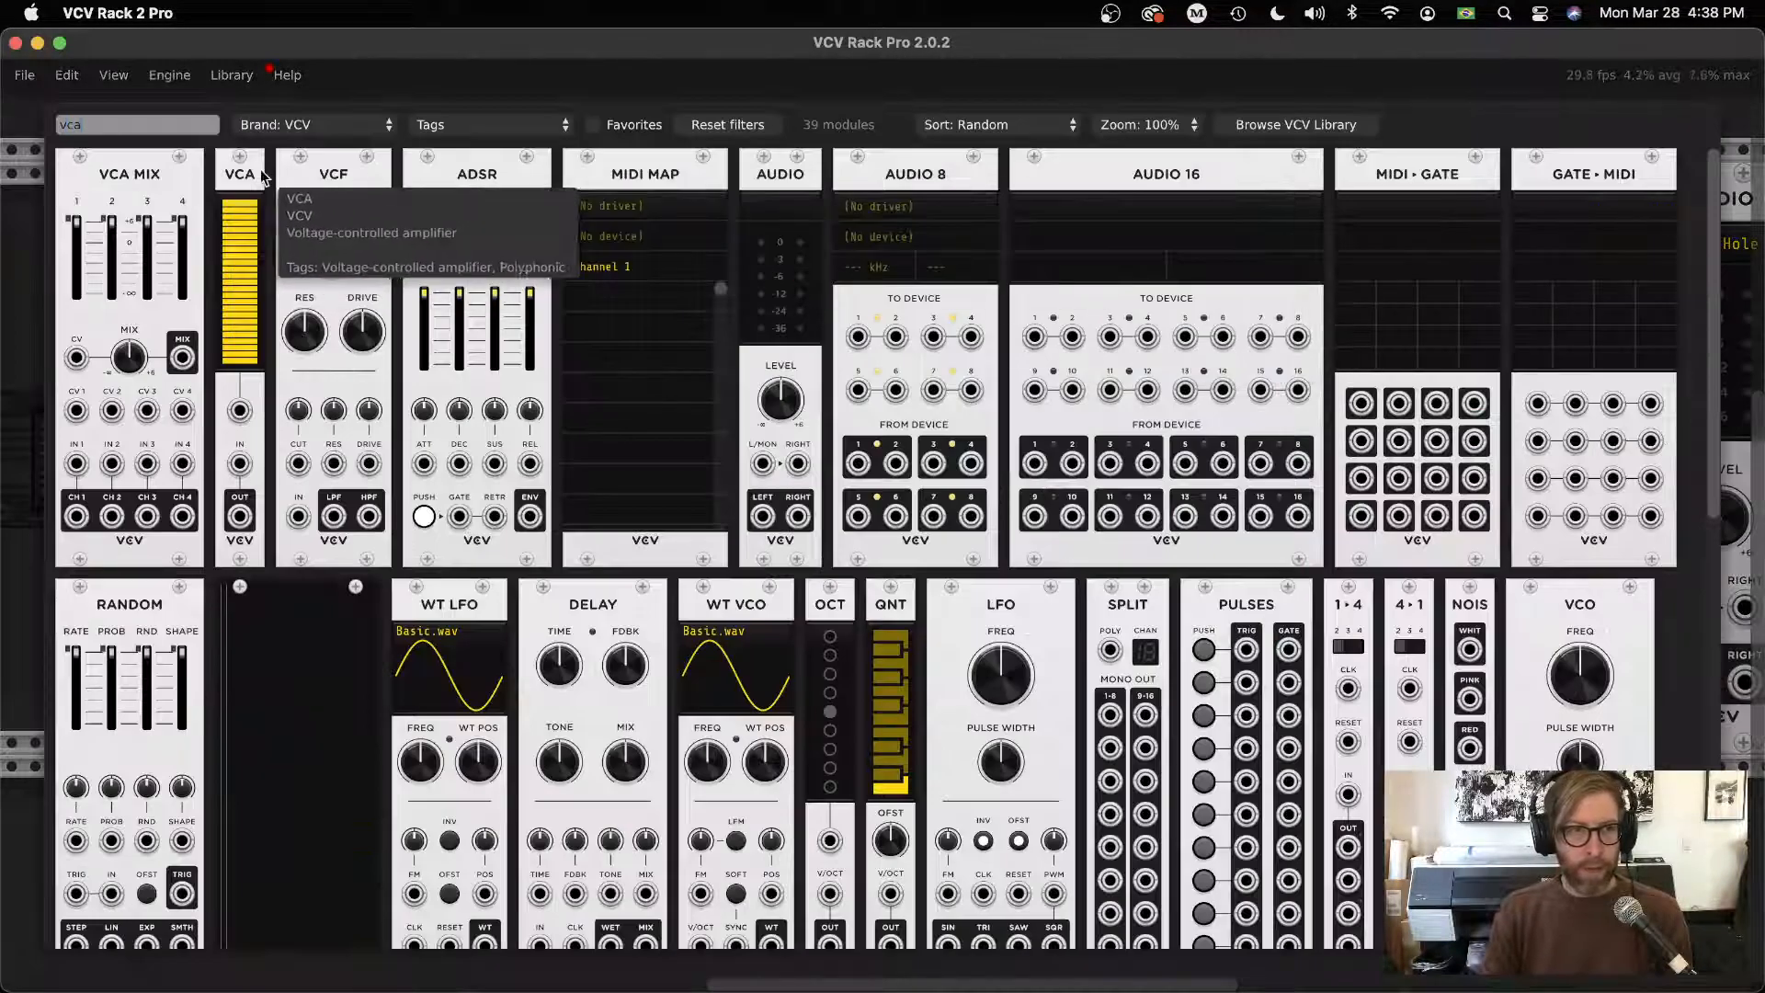
{"action": "left_click_drag", "start_coordinate": [240, 276], "coordinate": [1064, 378]}
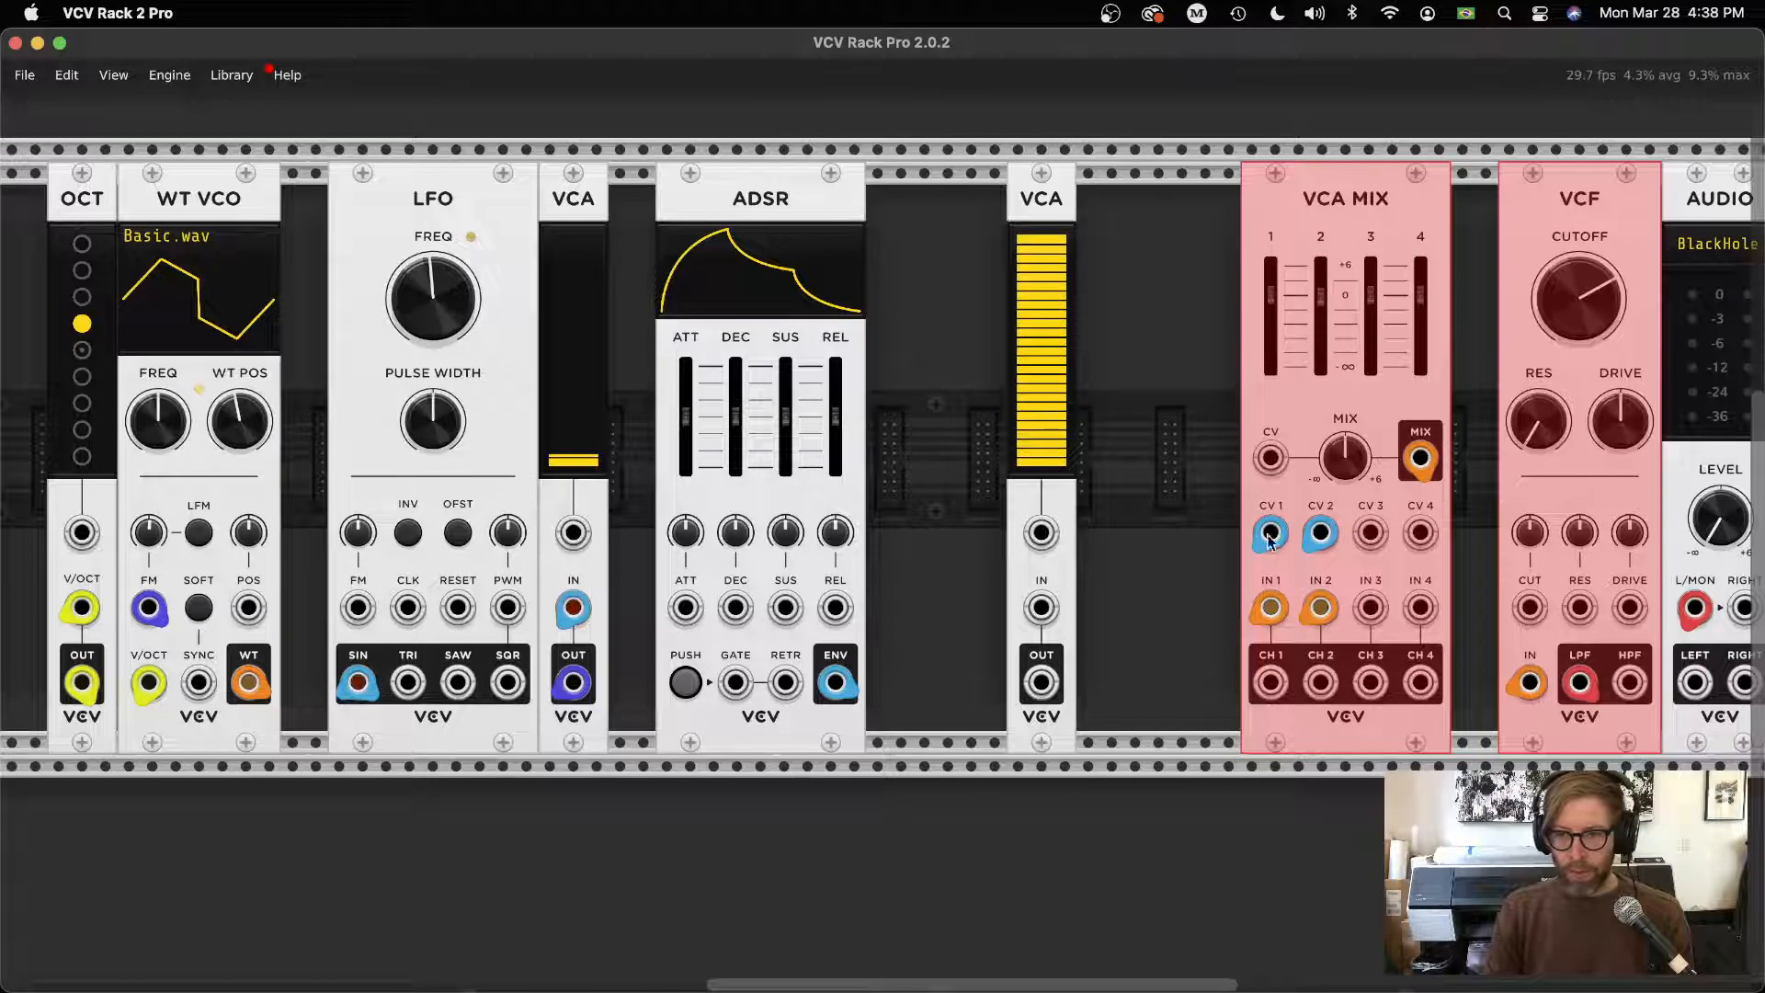
Patch the ADSR envelope into the new VCA's CV input and the first WT VCO into its audio input, and trigger the envelope manually
{"action": "mouse_move", "coordinate": [1269, 541]}
{"action": "left_mouse_down"}
{"action": "mouse_move", "coordinate": [1034, 699]}
{"action": "mouse_move", "coordinate": [1041, 533]}
{"action": "left_mouse_up"}
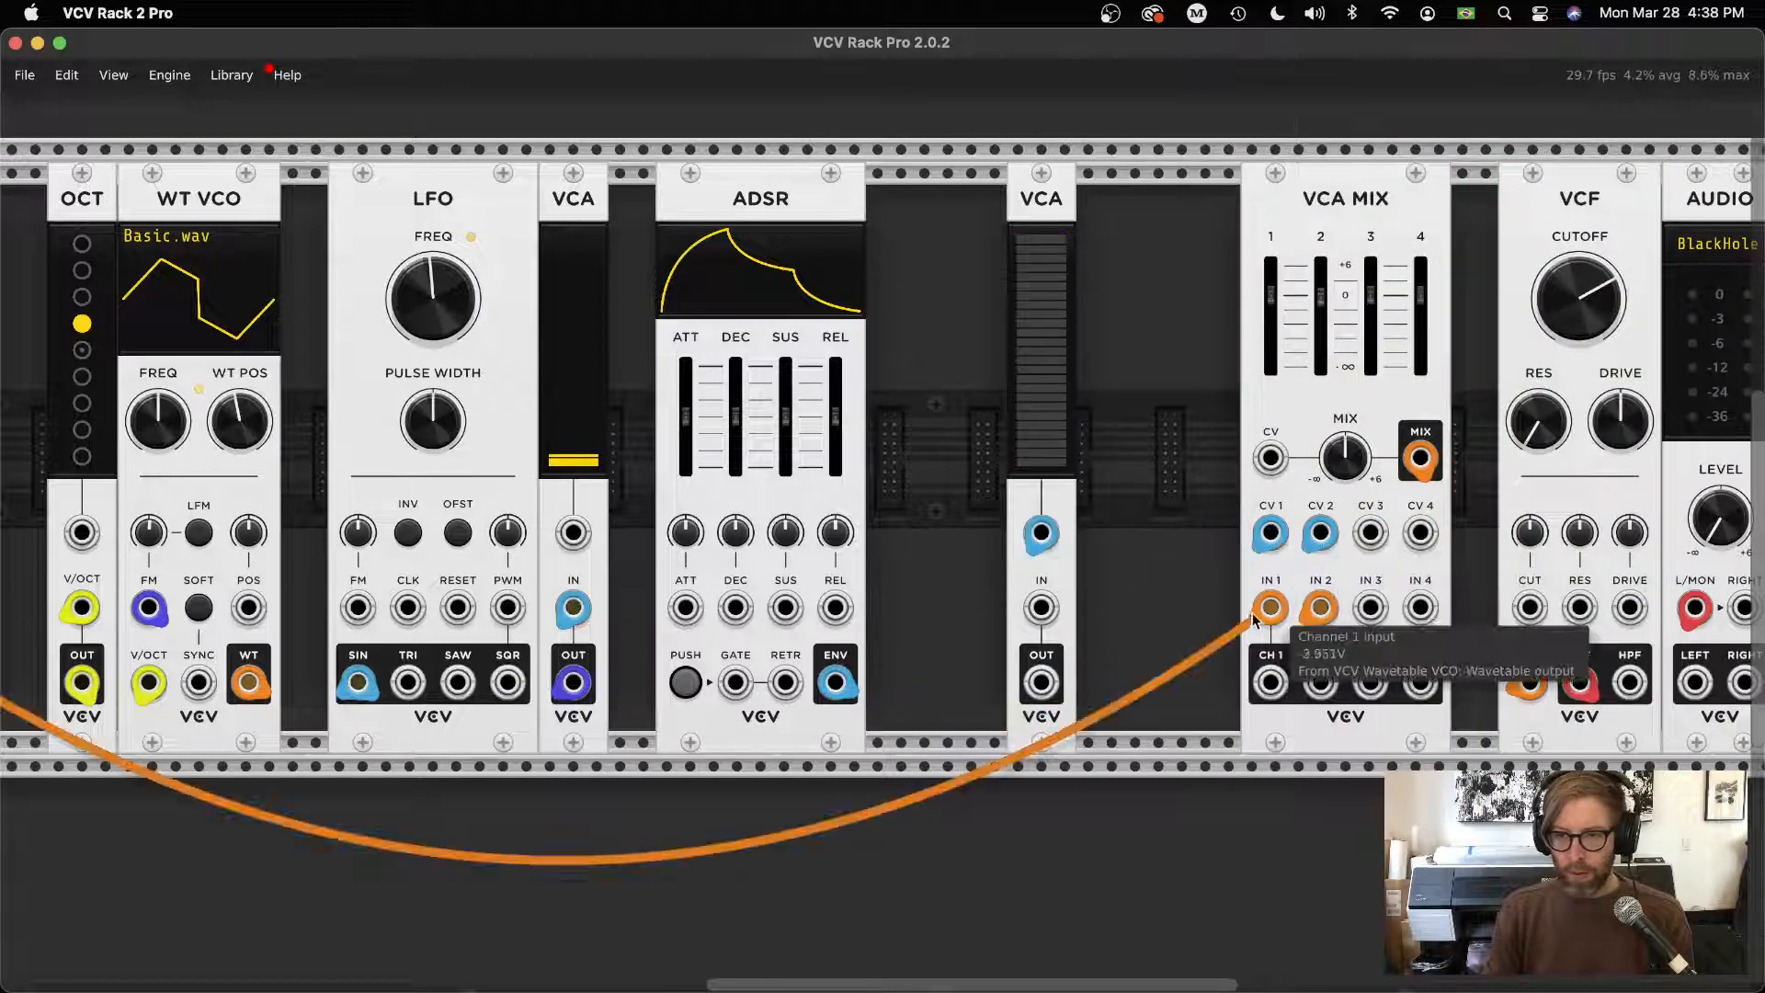
{"action": "left_click_drag", "start_coordinate": [1253, 618], "coordinate": [1042, 611]}
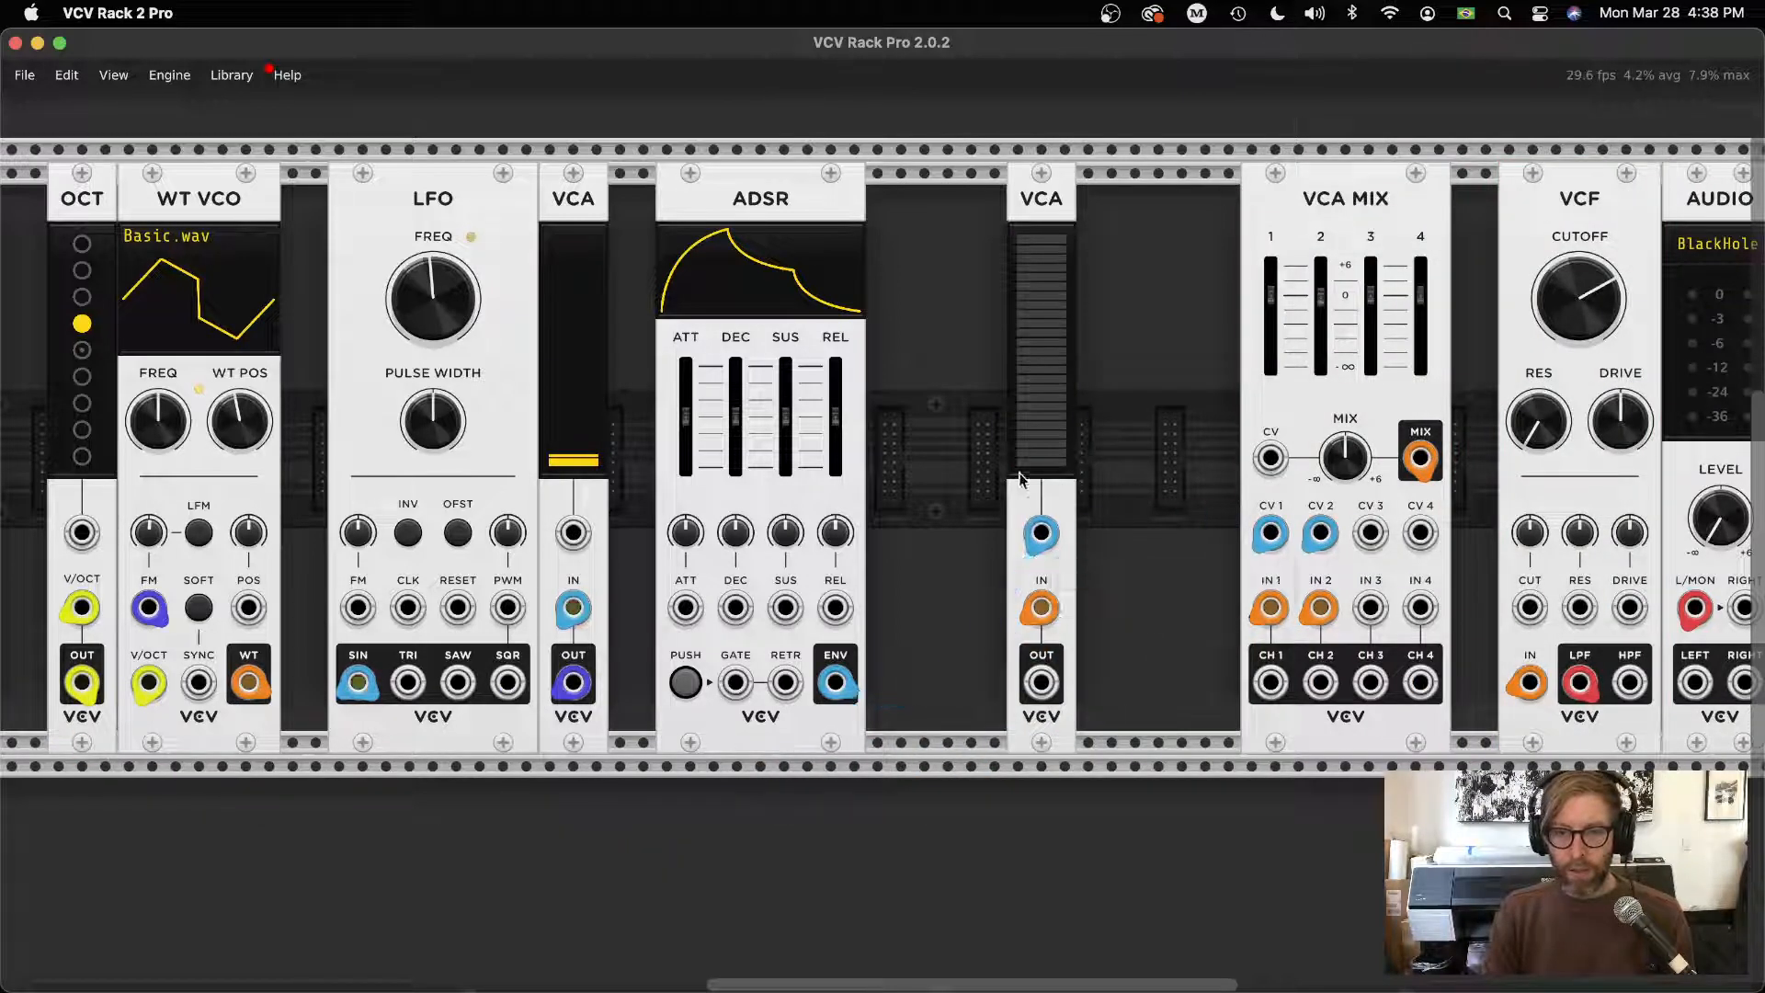
{"action": "left_click", "coordinate": [685, 682]}
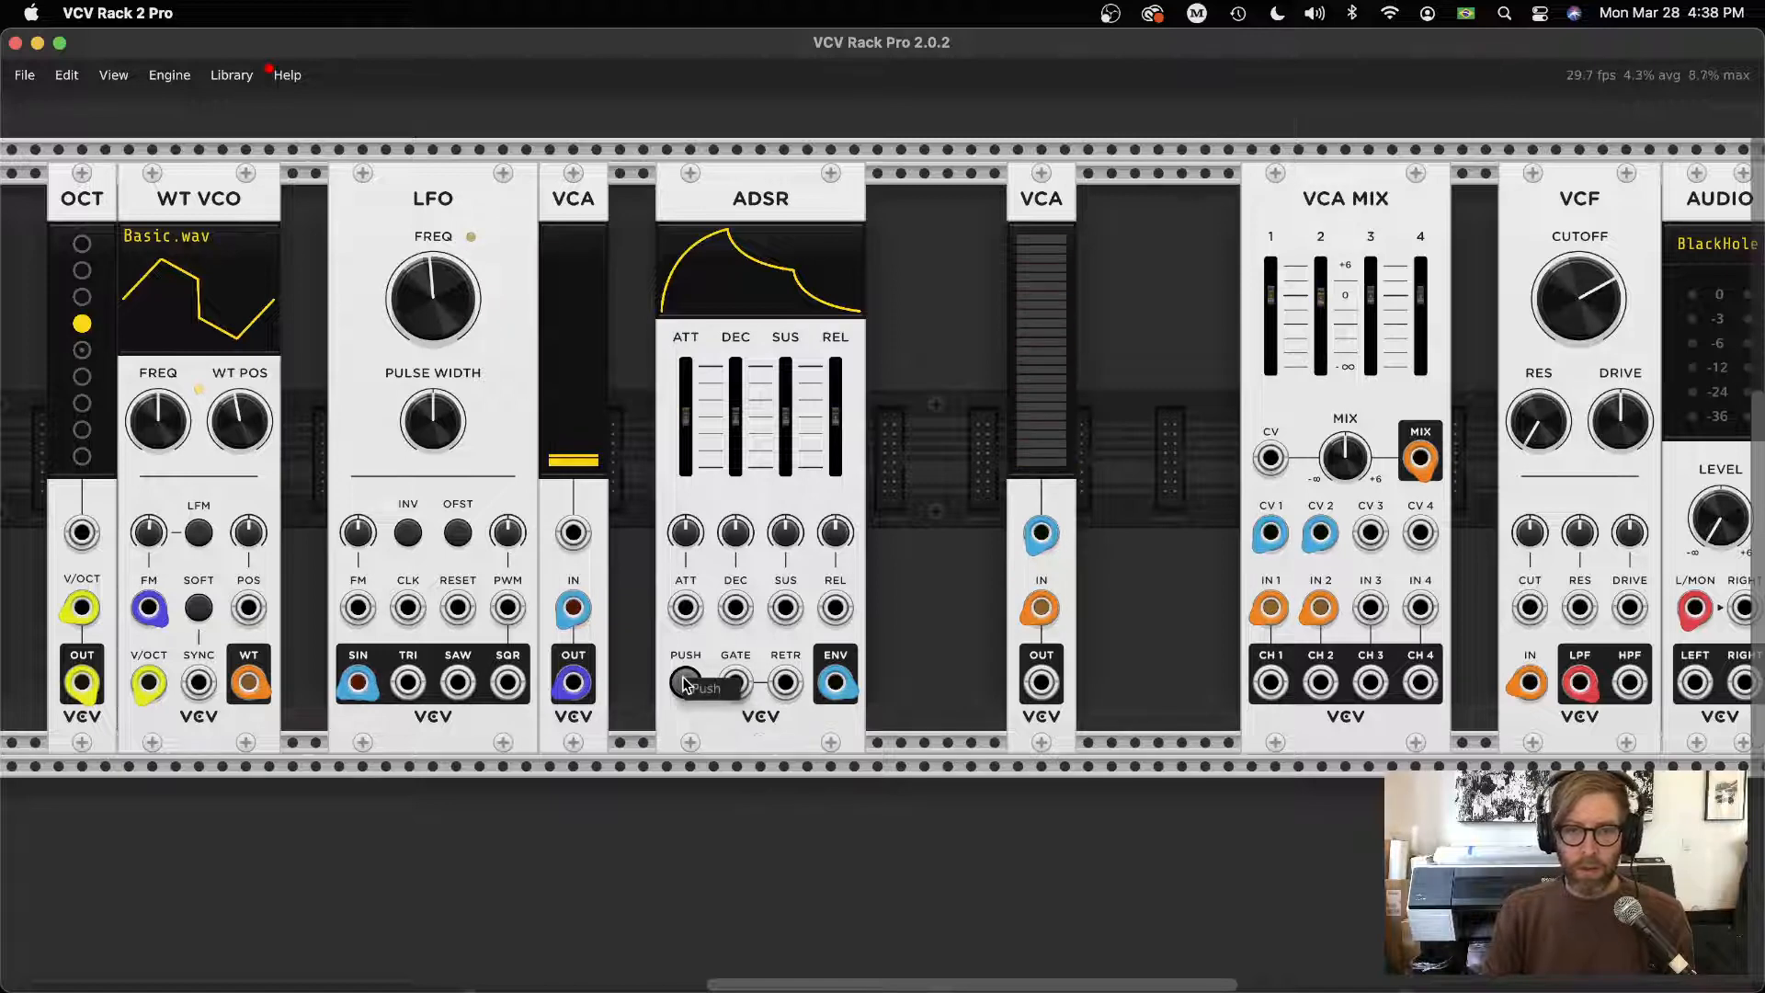
Trigger the envelope manually, move the second VCA closer to the ADSR, and make three duplicates of it
{"action": "left_click", "coordinate": [685, 682]}
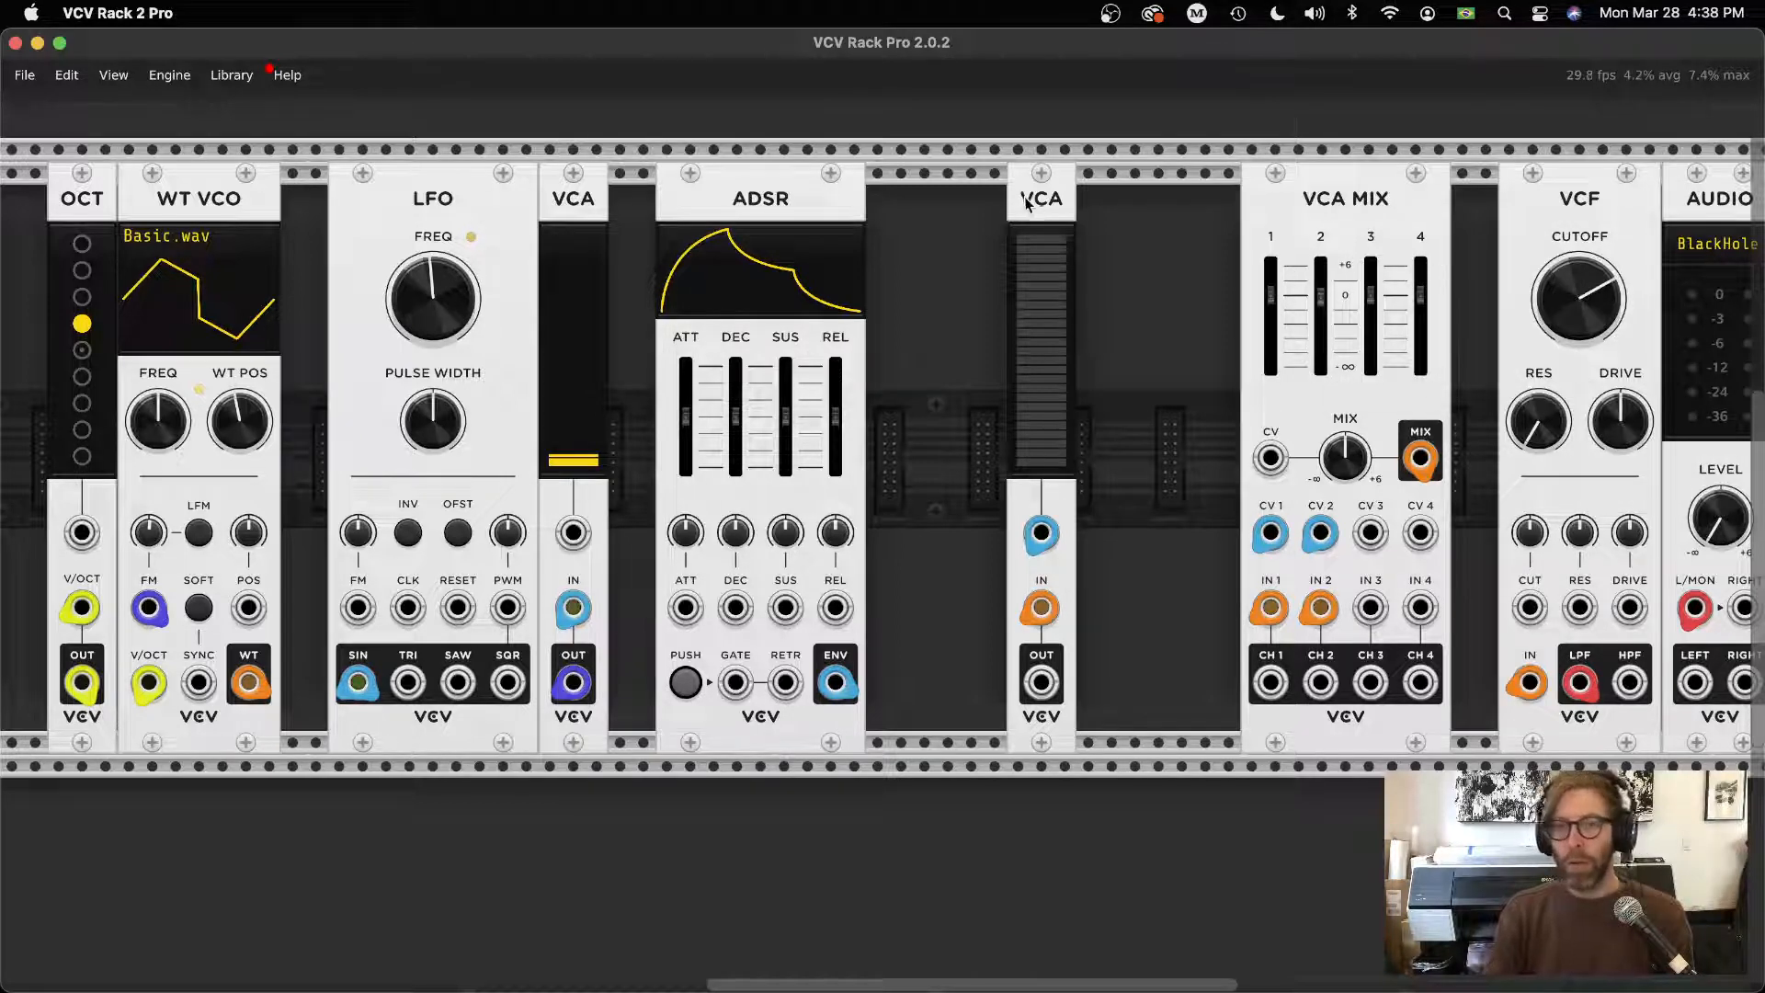
{"action": "left_click_drag", "start_coordinate": [1026, 199], "coordinate": [945, 201]}
{"action": "key", "text": "super+d"}
{"action": "key", "text": "super+d"}
{"action": "key", "text": "super+d"}
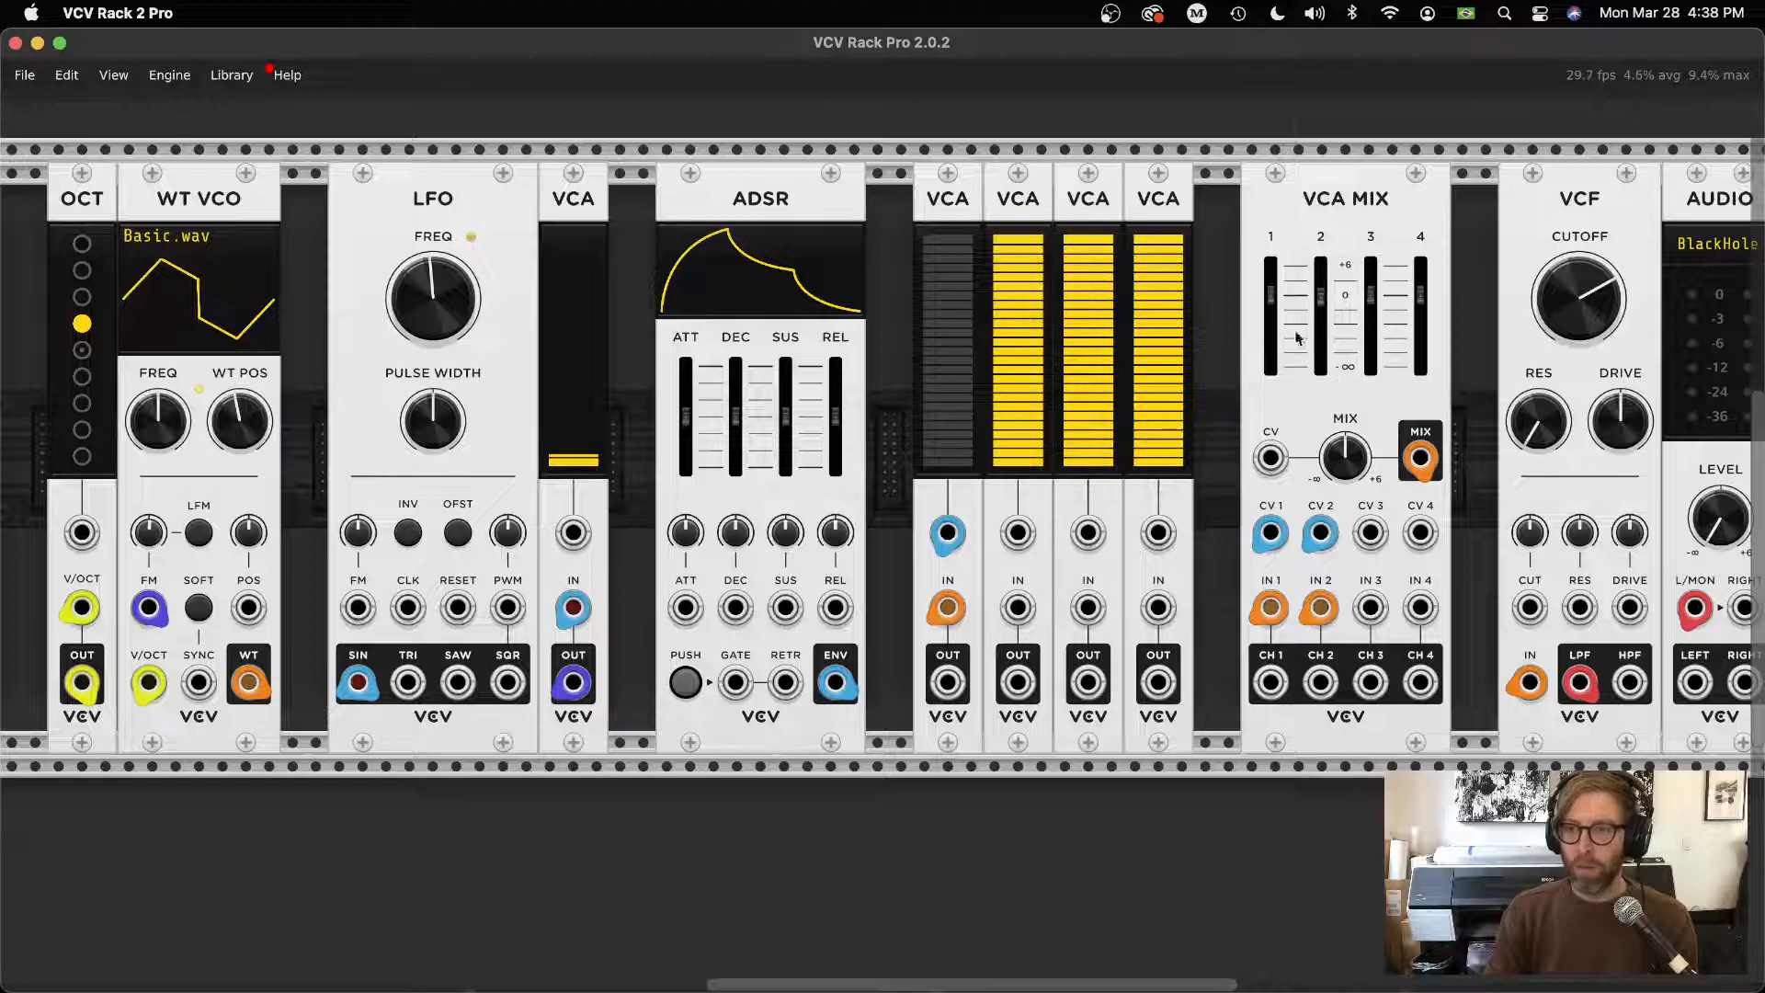
Delete the four VCAs after the ADSR and move the VCA MIX into their place, leaving a narrow gap
{"action": "key", "text": "BackSpace"}
{"action": "key", "text": "BackSpace"}
{"action": "key", "text": "BackSpace"}
{"action": "key", "text": "BackSpace"}
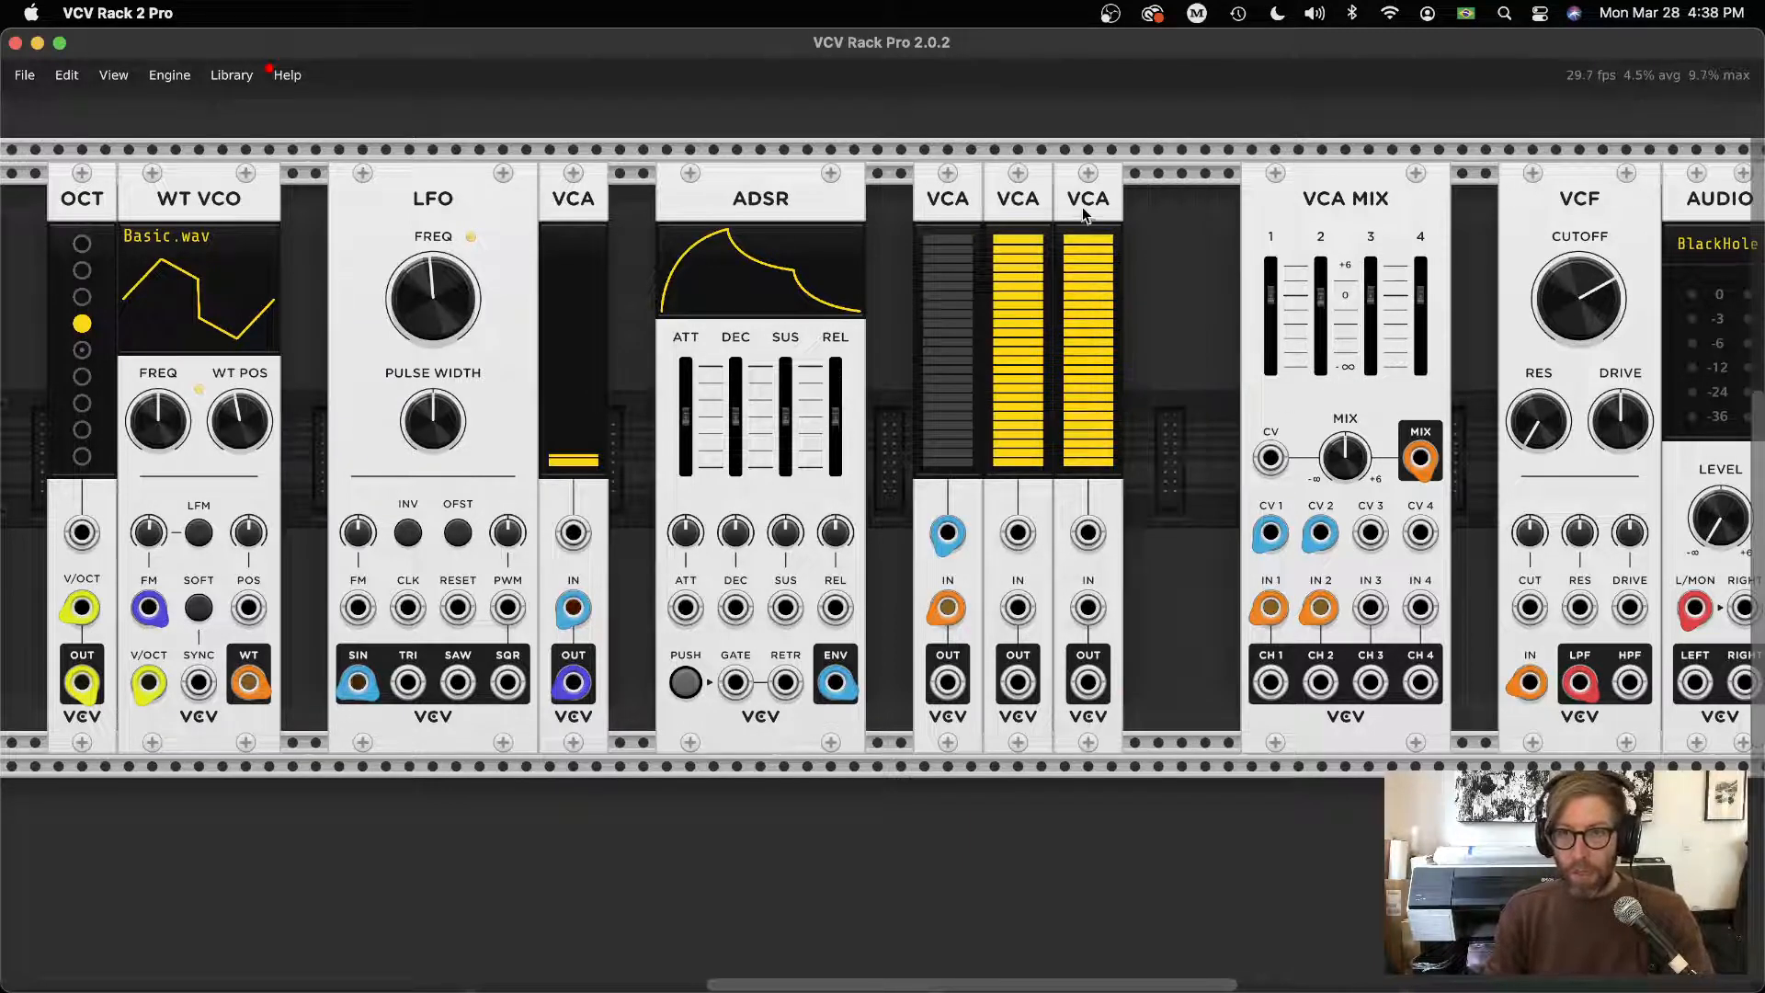
{"action": "left_click_drag", "start_coordinate": [1312, 226], "coordinate": [1004, 228]}
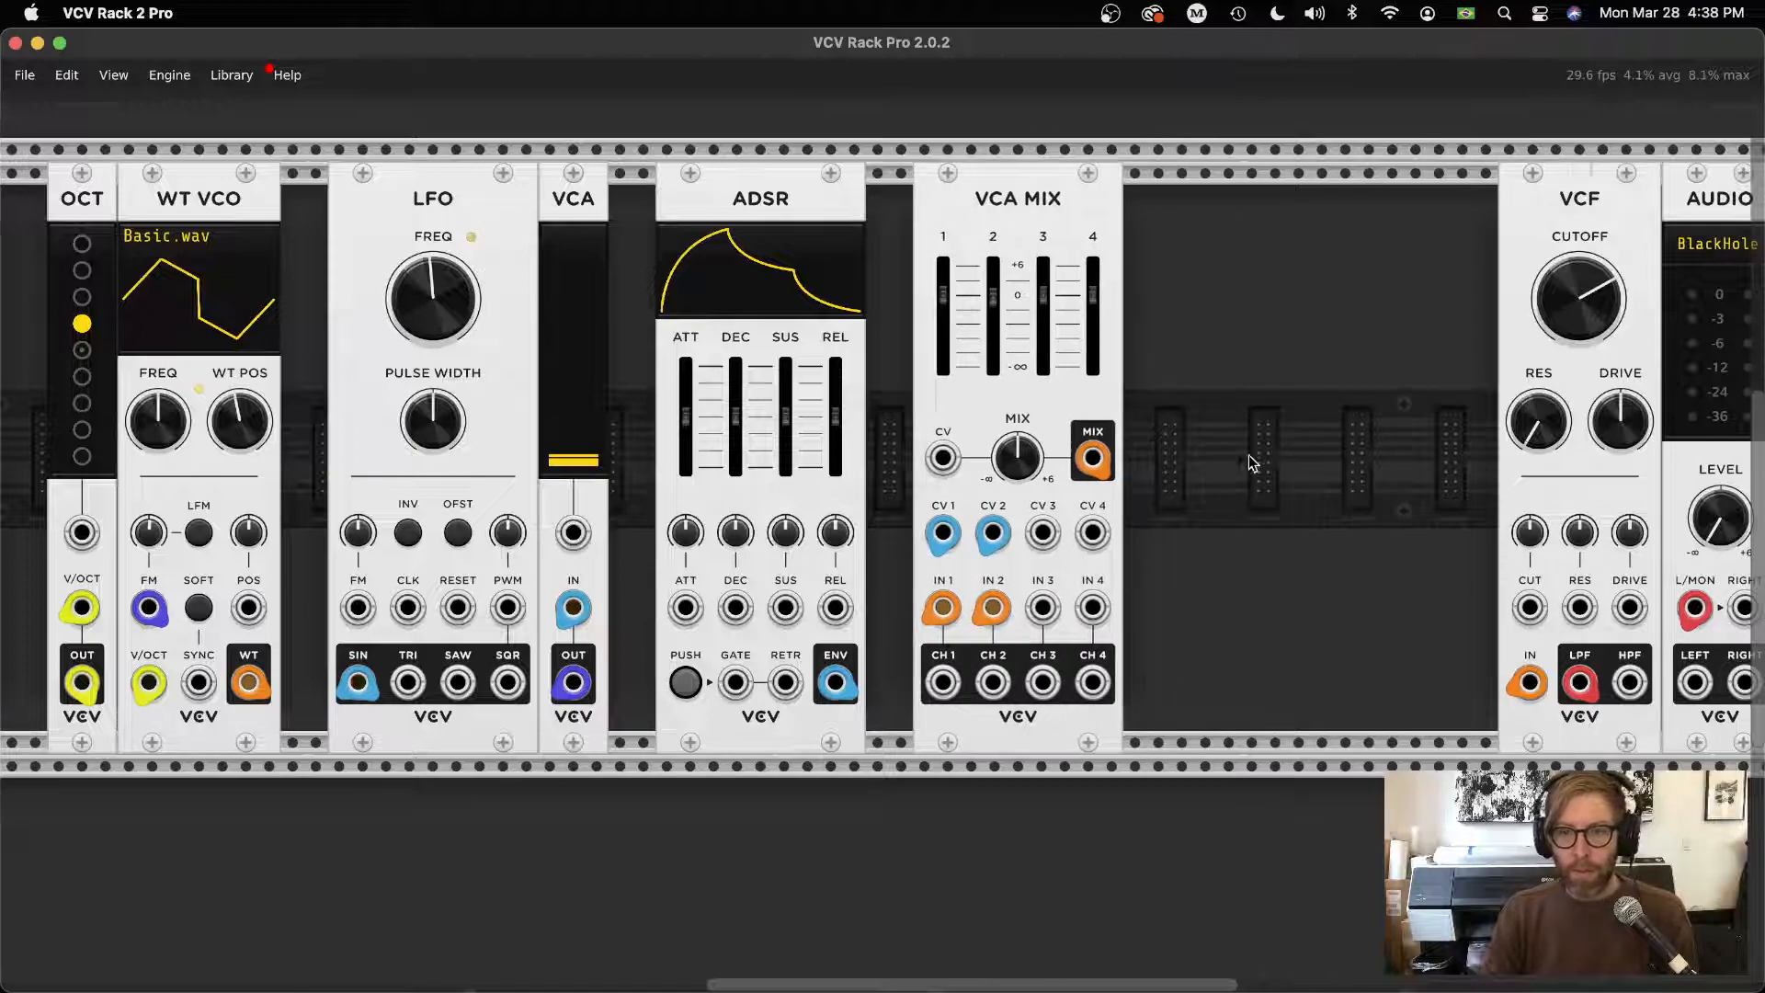
Trigger the ADSR envelope manually twice to check it on the VCA MIX channels
{"action": "scroll", "coordinate": [1560, 410], "scroll_direction": "left", "scroll_amount": 5}
{"action": "scroll", "coordinate": [1560, 410], "scroll_direction": "down", "scroll_amount": 1}
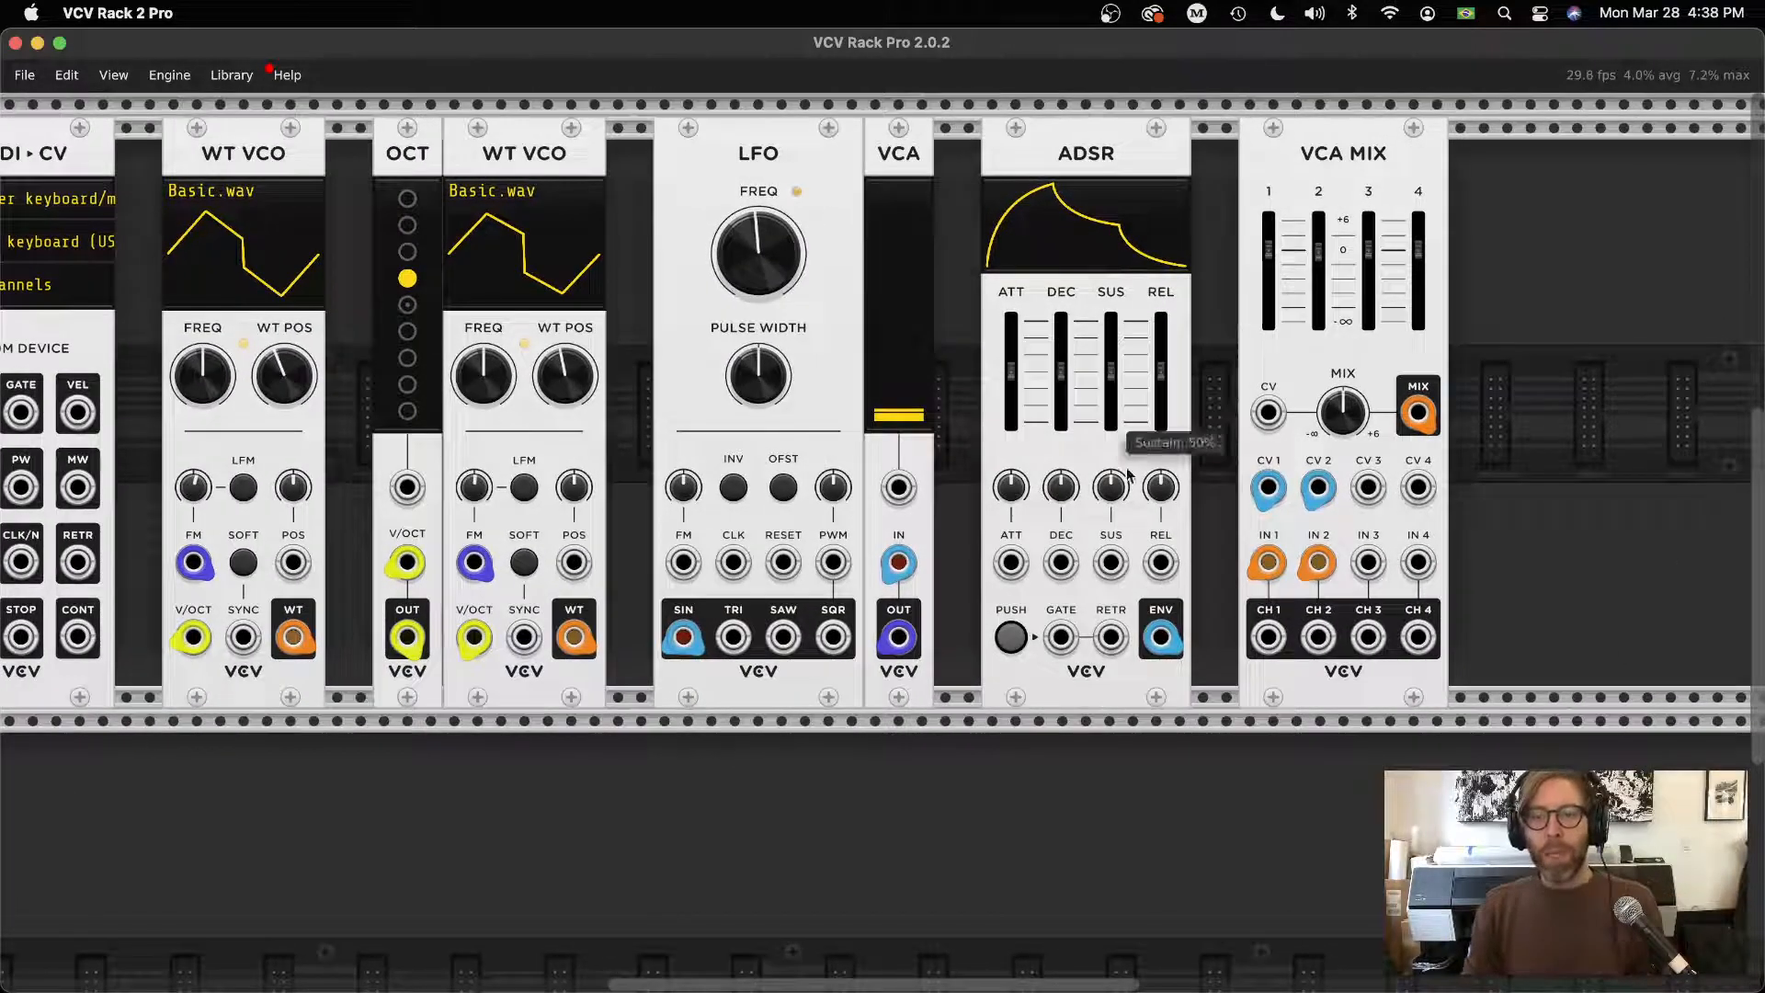
{"action": "scroll", "coordinate": [1323, 690], "scroll_direction": "left", "scroll_amount": 5}
{"action": "scroll", "coordinate": [1323, 689], "scroll_direction": "up", "scroll_amount": 1}
{"action": "left_click", "coordinate": [1329, 687]}
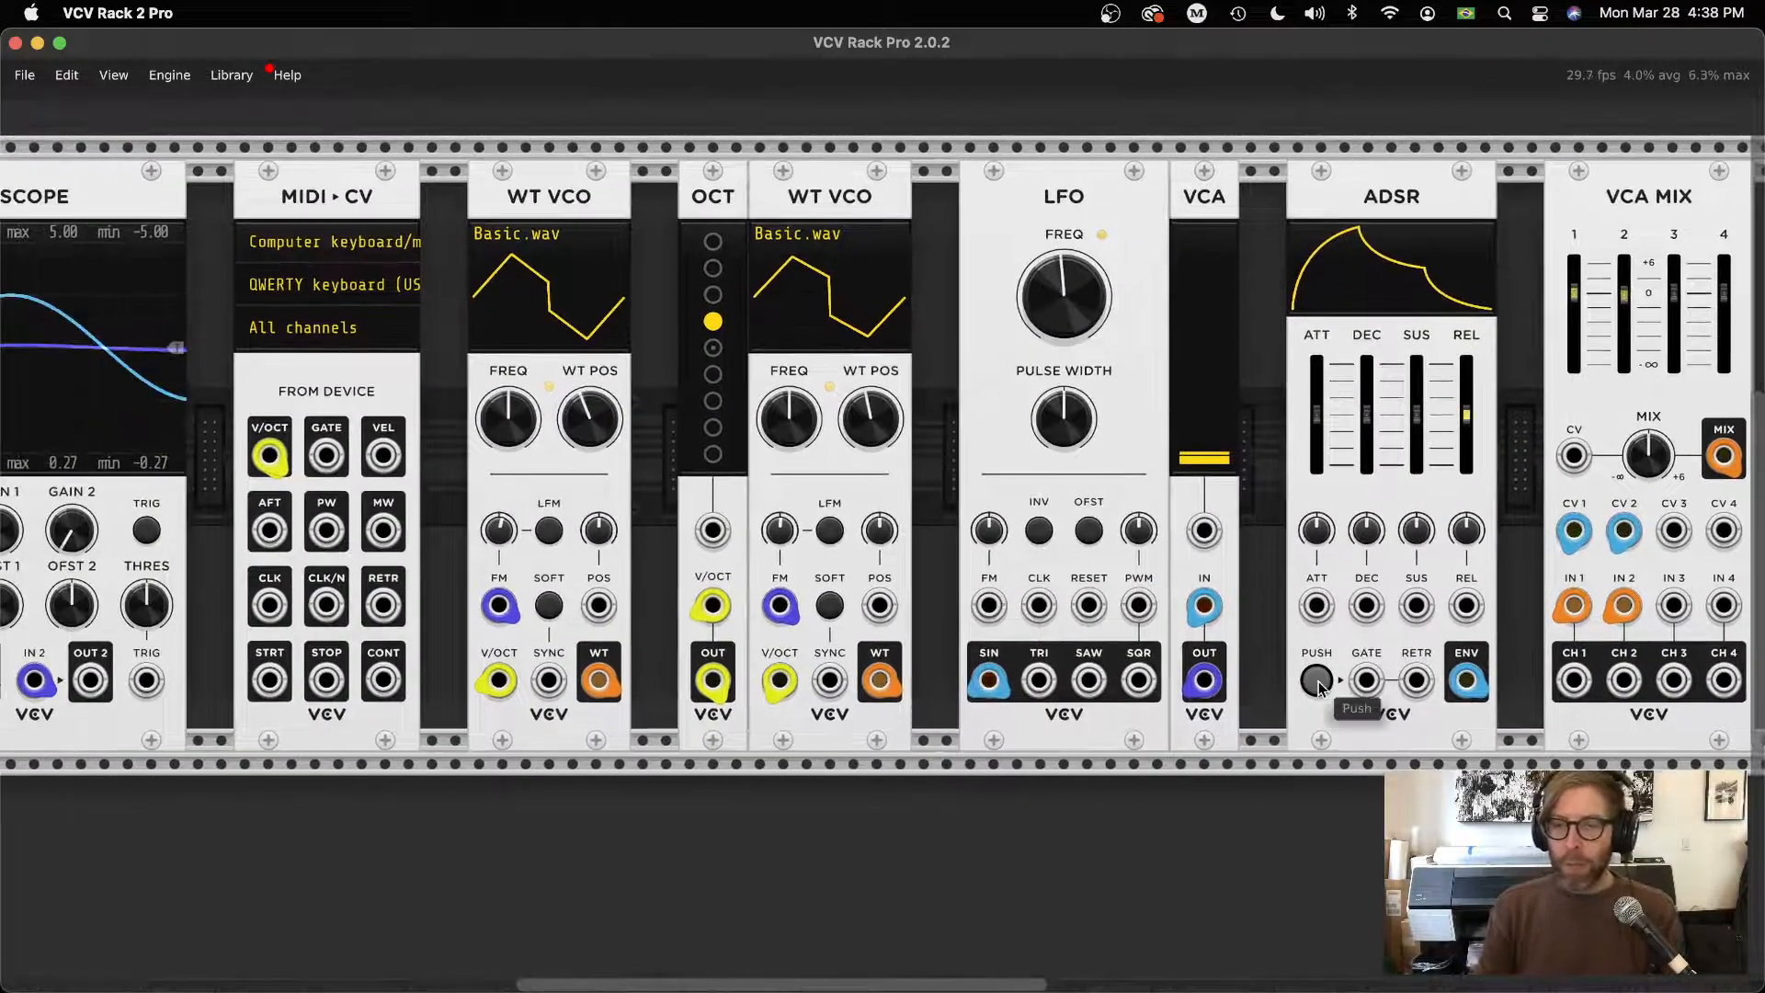
{"action": "left_click", "coordinate": [1329, 688]}
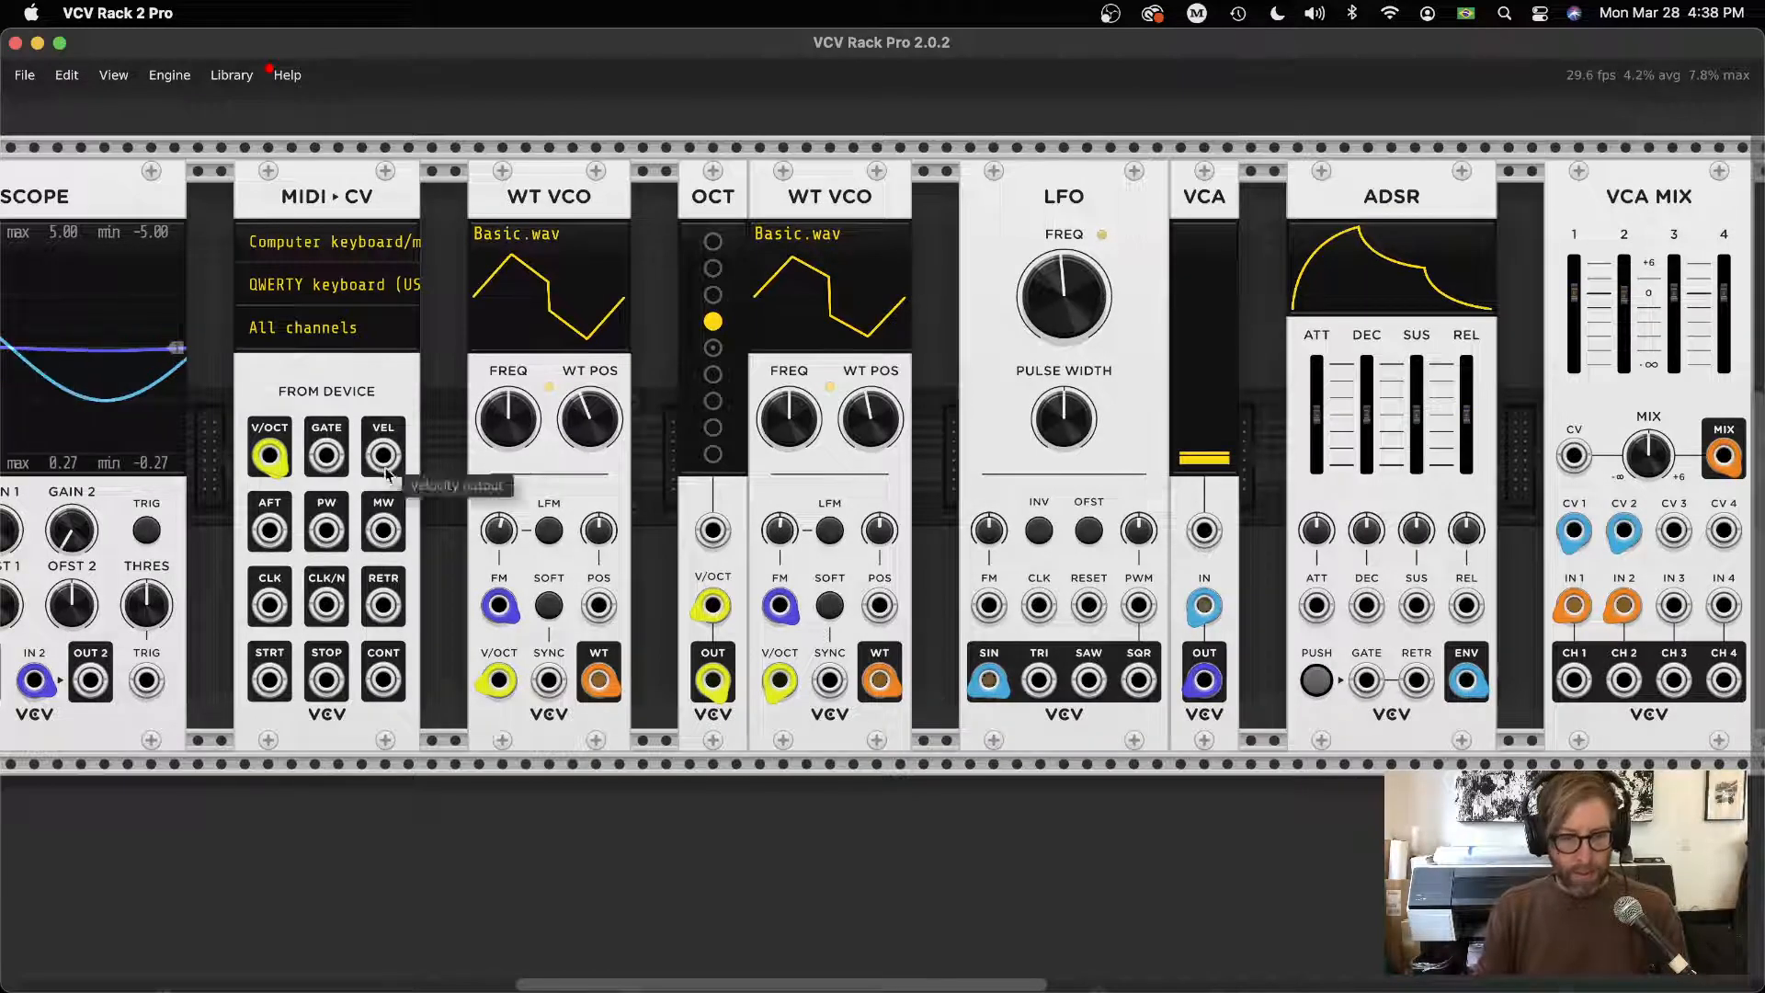
Replace the purple cables between the LFO's VCA output and both WT VCO FM inputs with blue ones
{"action": "mouse_move", "coordinate": [500, 611]}
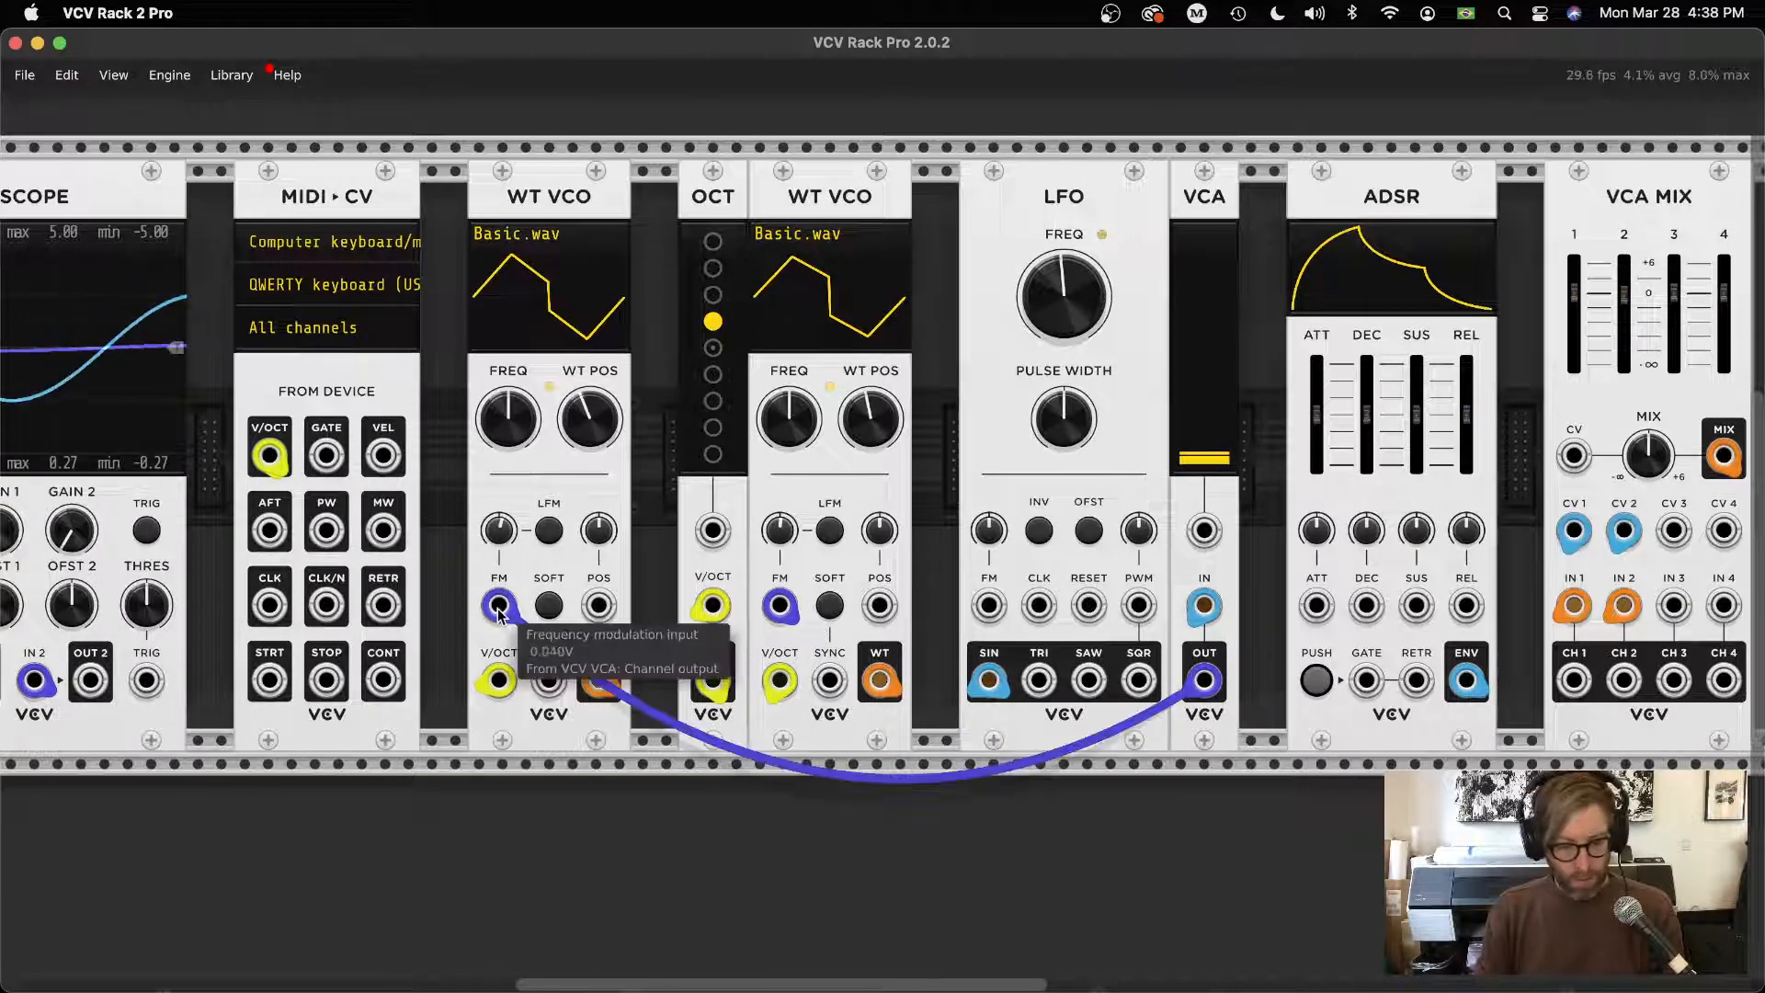
{"action": "left_click_drag", "start_coordinate": [499, 608], "coordinate": [776, 621]}
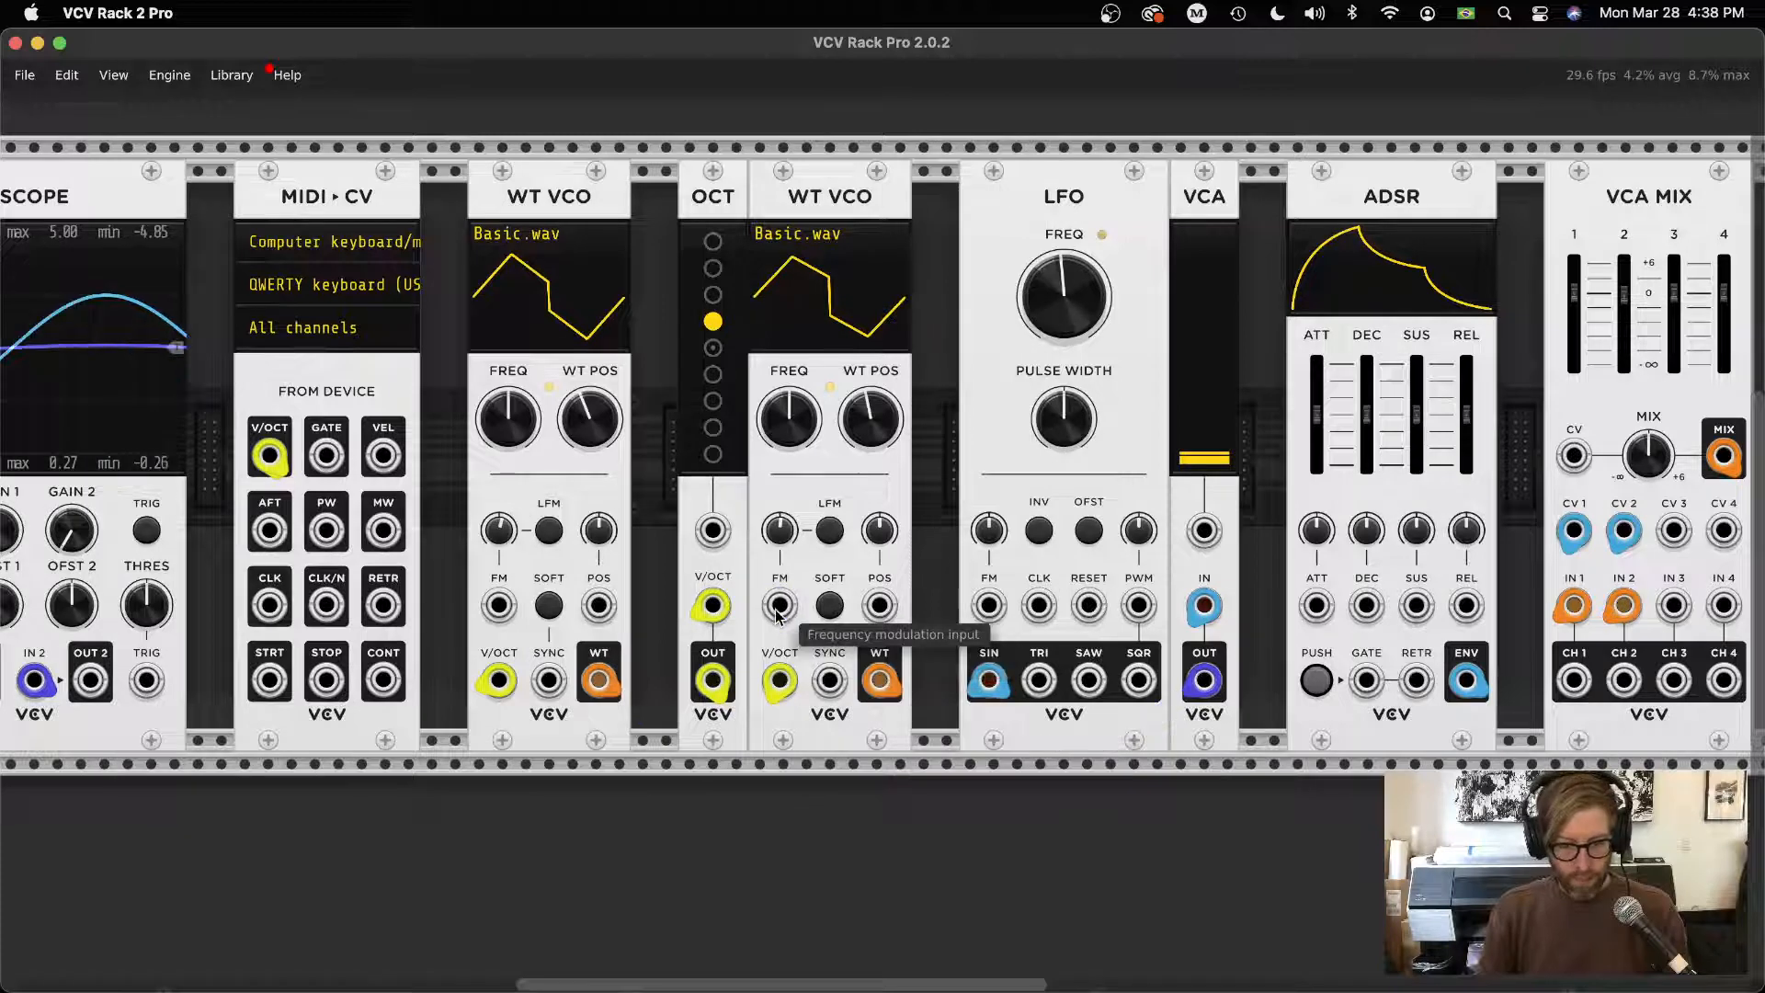
{"action": "left_click_drag", "start_coordinate": [499, 607], "coordinate": [1204, 680]}
{"action": "left_click_drag", "start_coordinate": [780, 604], "coordinate": [1015, 673]}
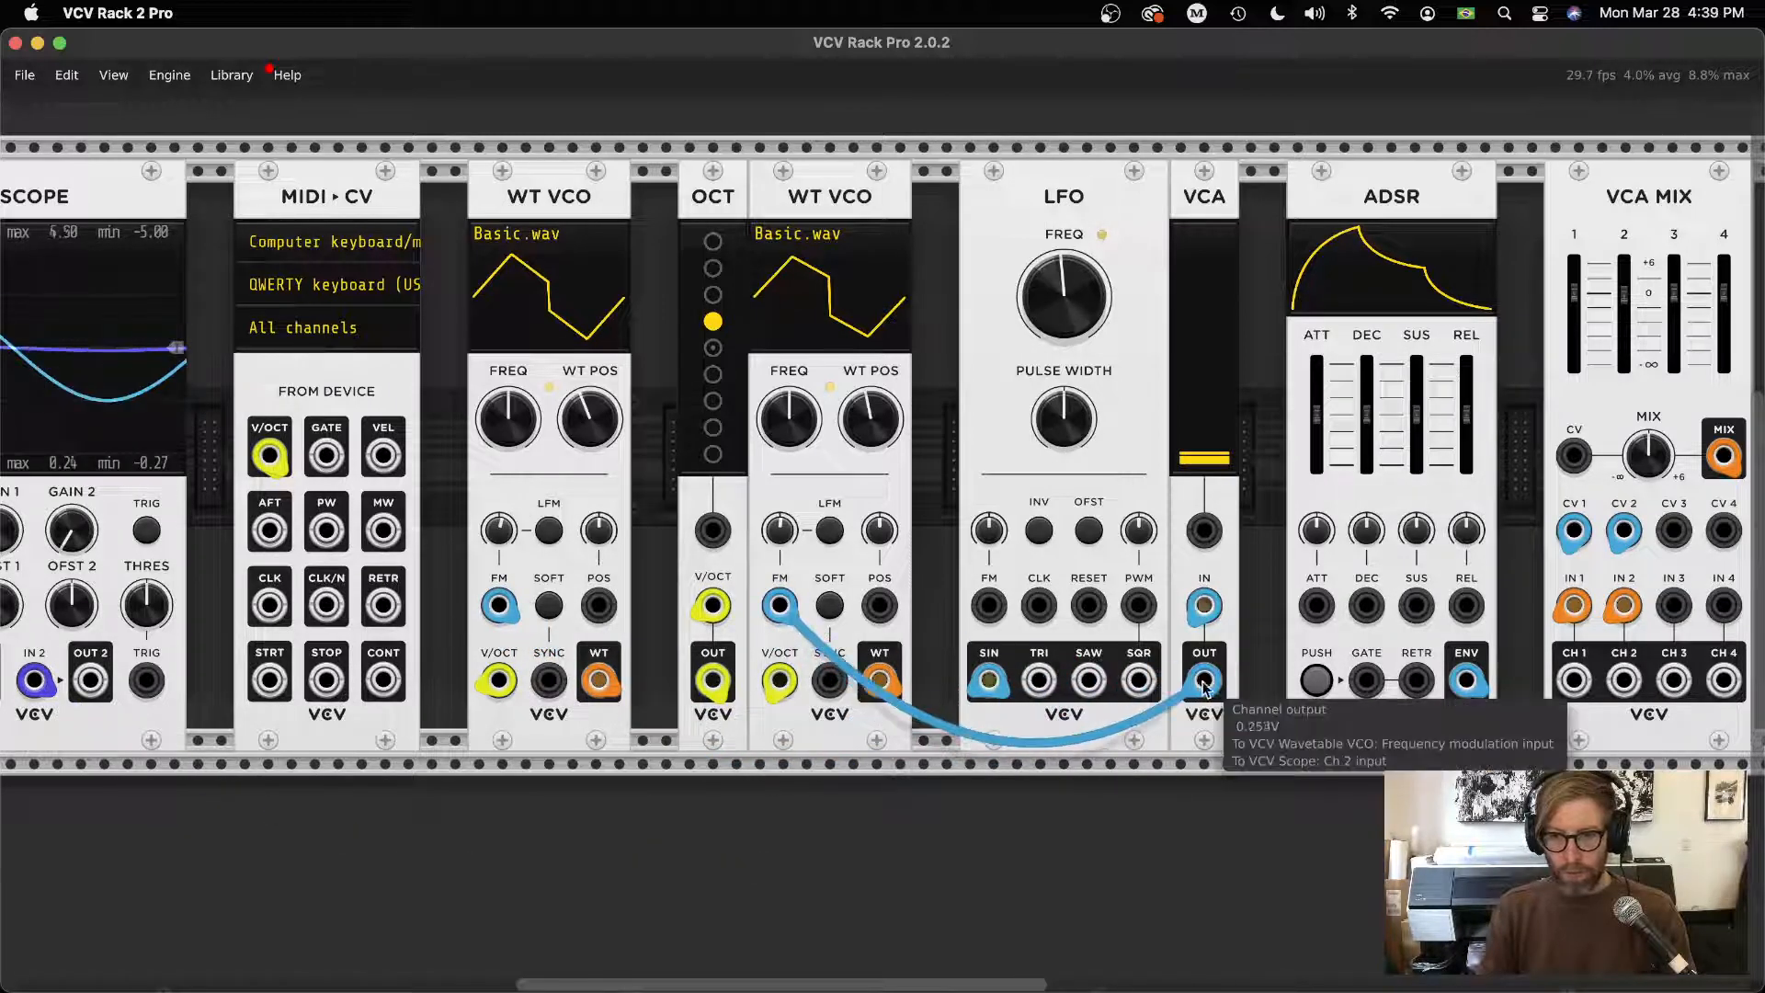
Patch the MIDI-CV gate output into the ADSR gate input with a purple cable and play several notes to test it
{"action": "left_click_drag", "start_coordinate": [327, 455], "coordinate": [1367, 680]}
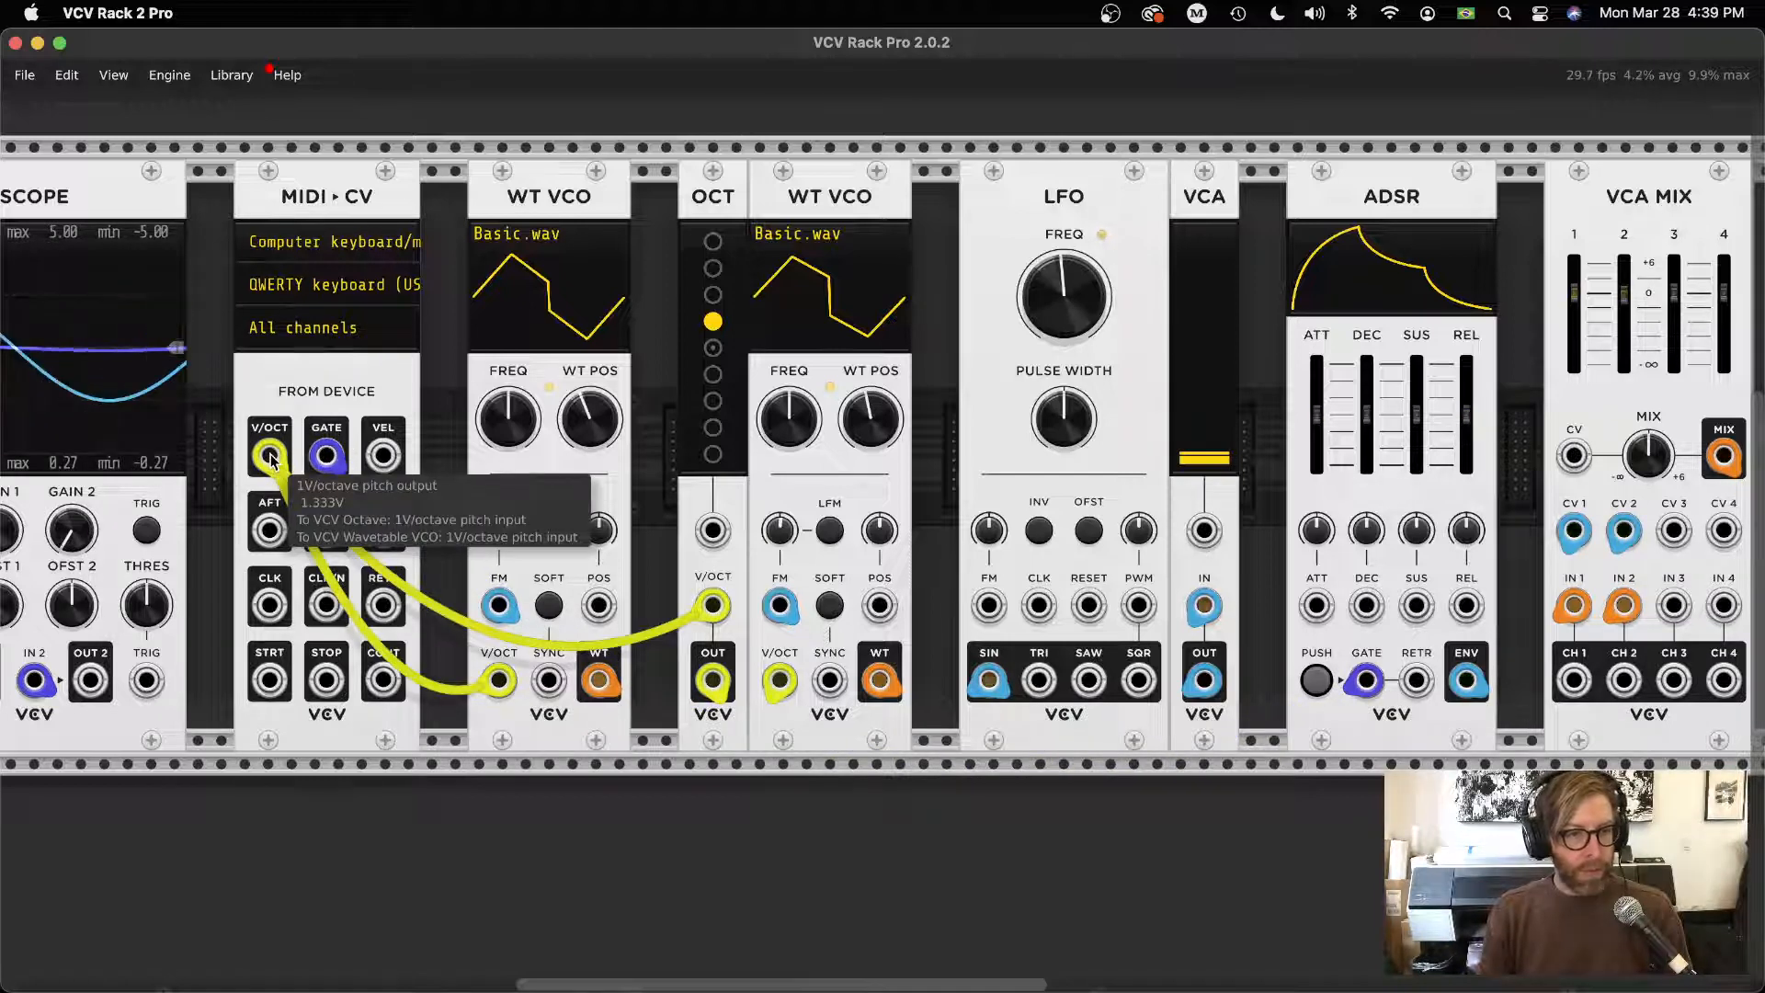
{"action": "key", "text": "r"}
{"action": "key", "text": "t"}
{"action": "key", "text": "y"}
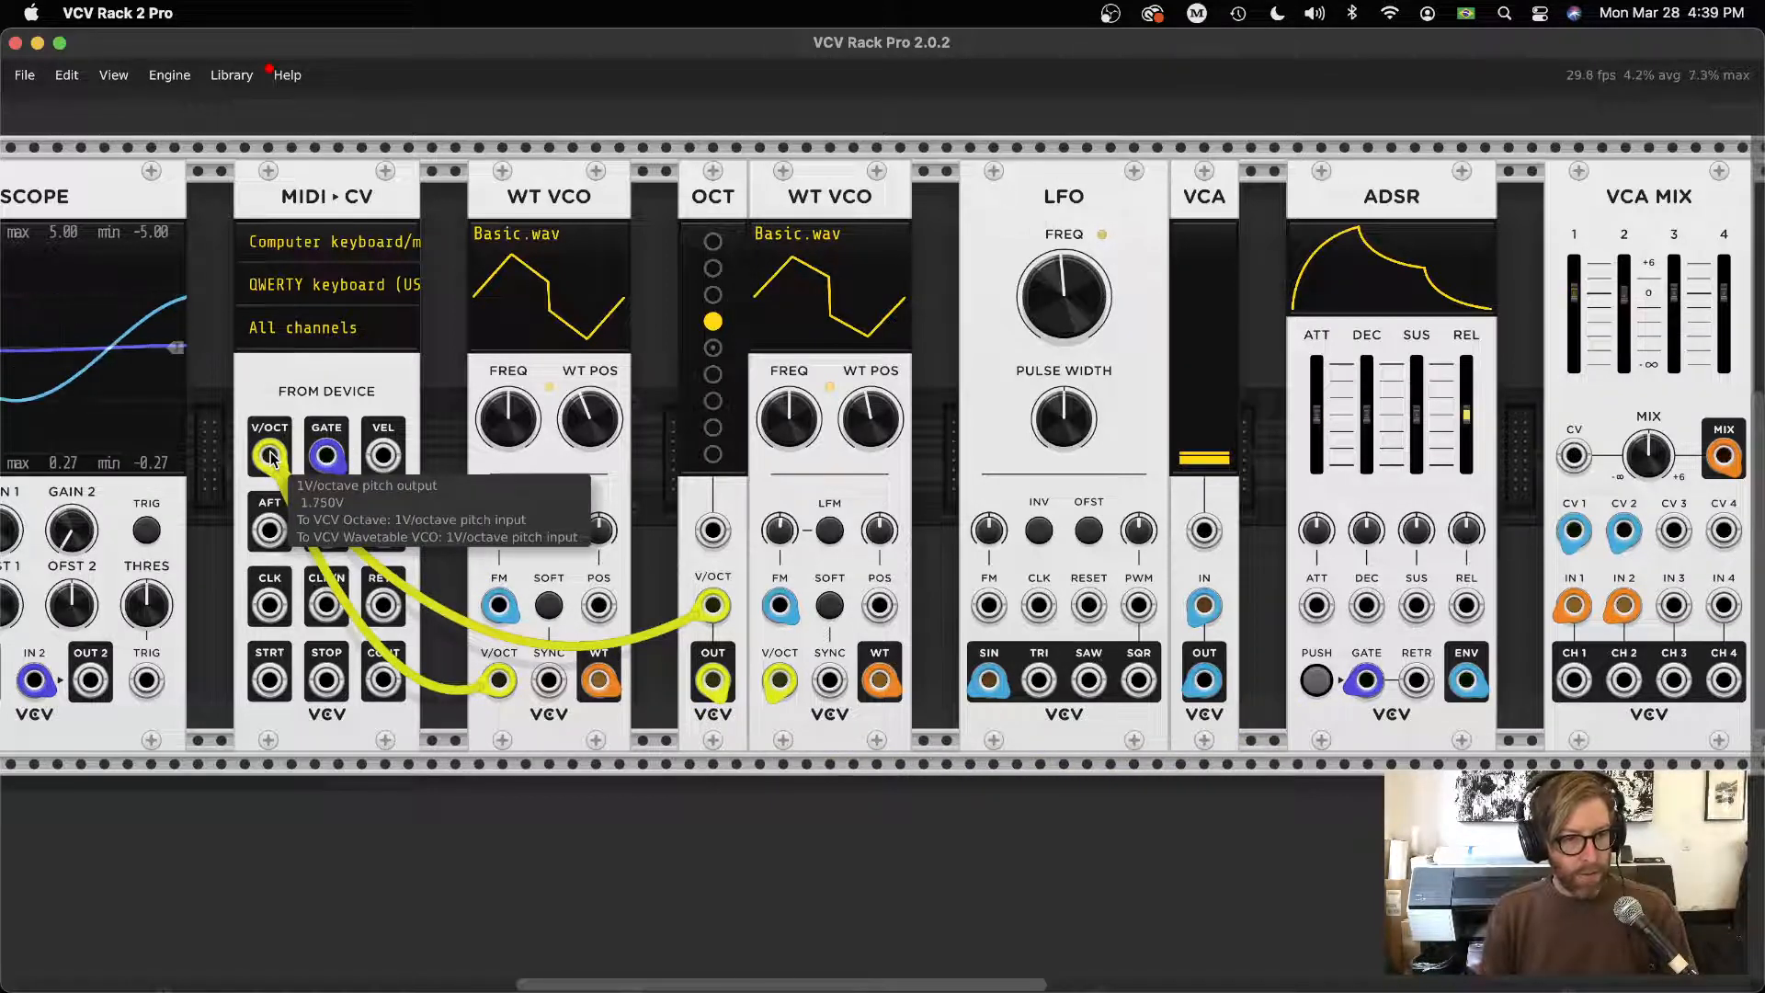
{"action": "key", "text": "q"}
{"action": "key", "text": "q"}
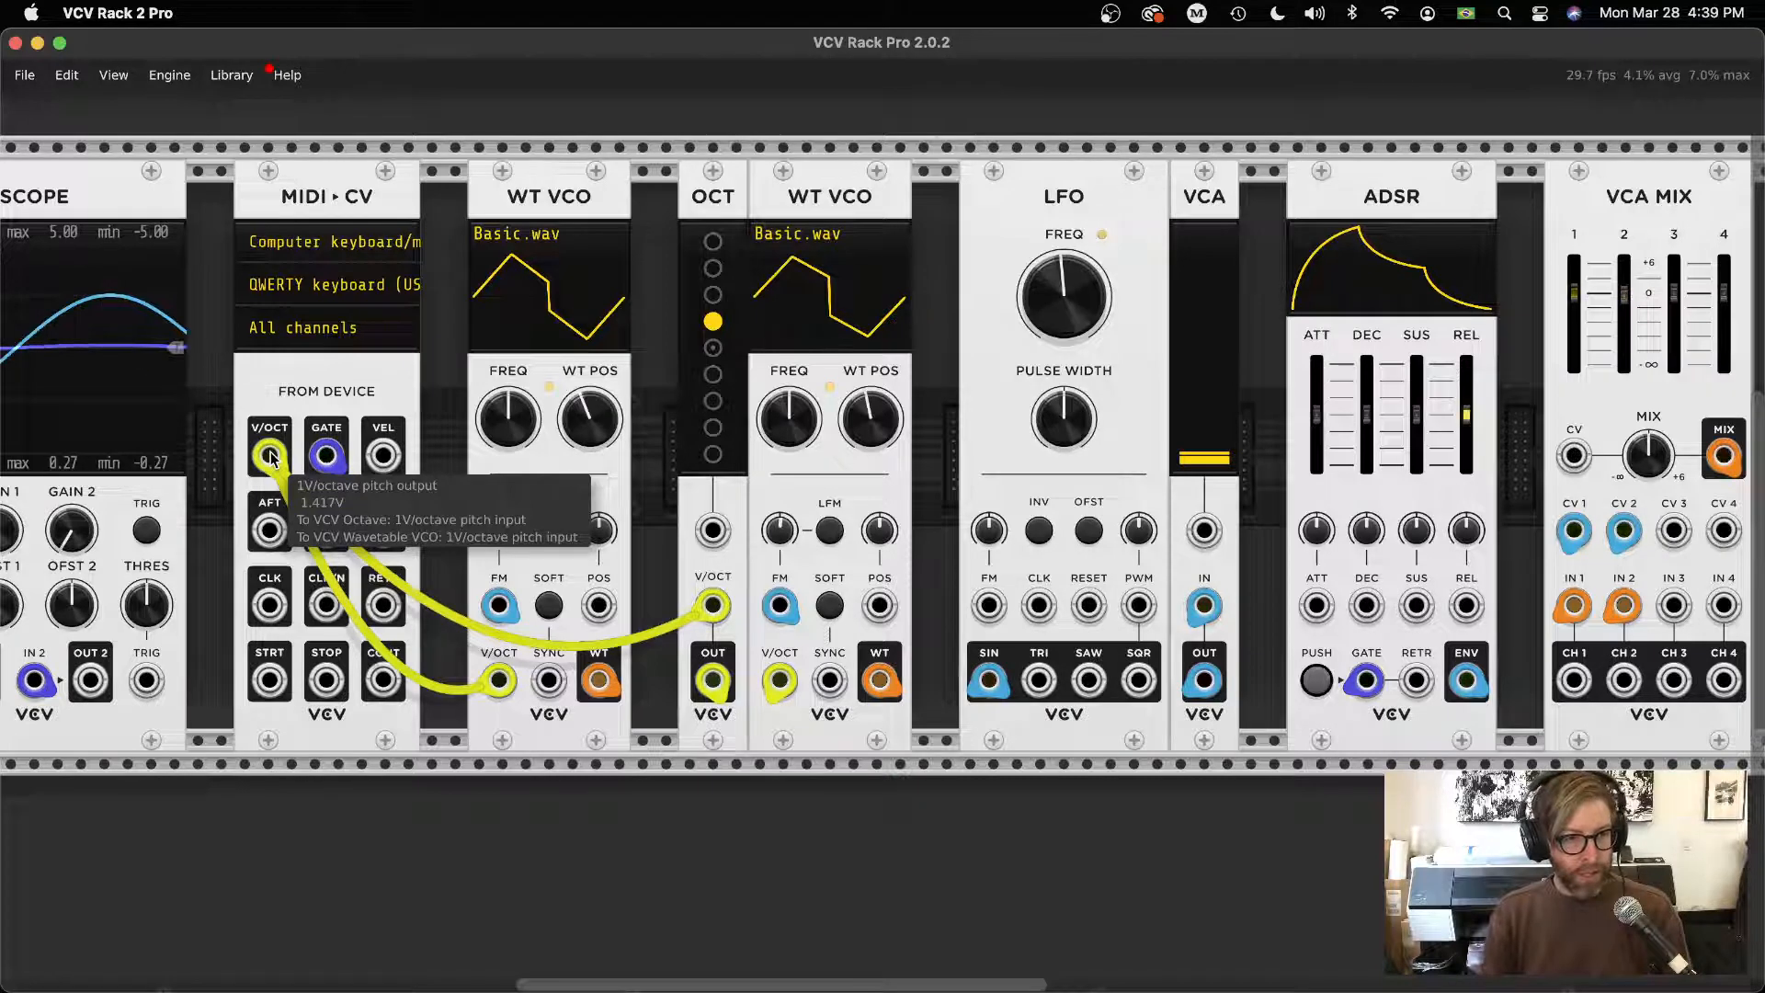
{"action": "key", "text": "q"}
{"action": "key", "text": "q"}
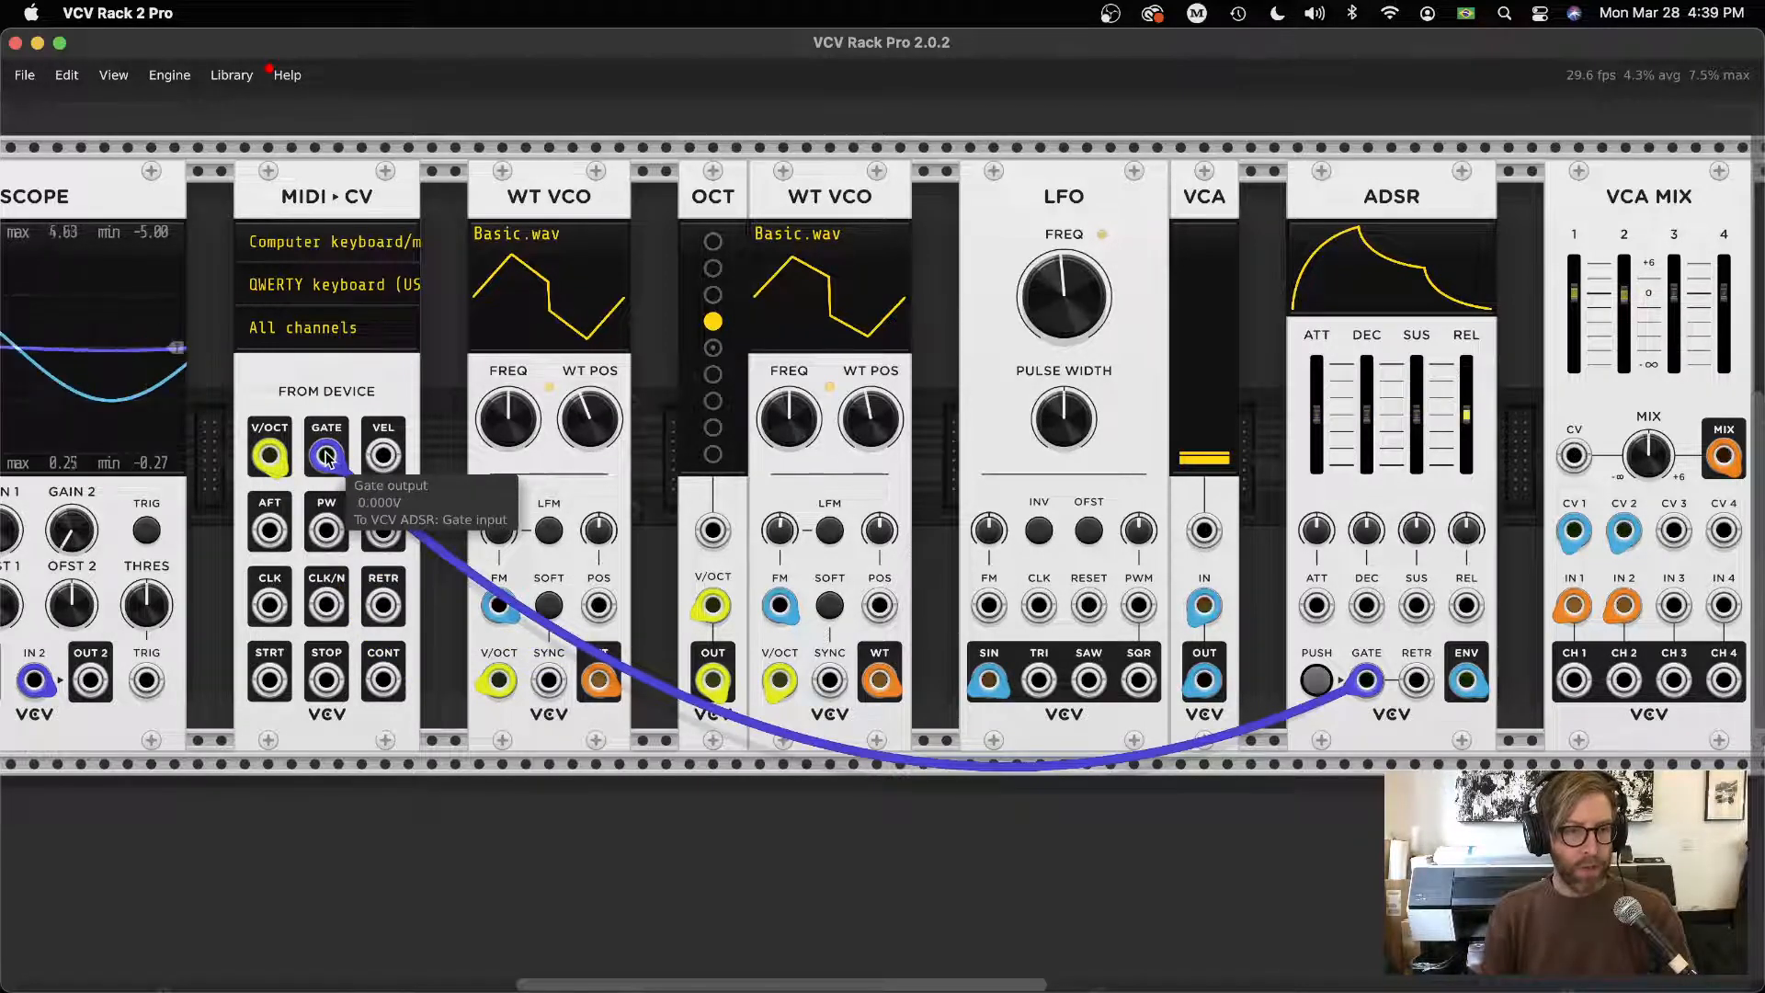
{"action": "key", "text": "q"}
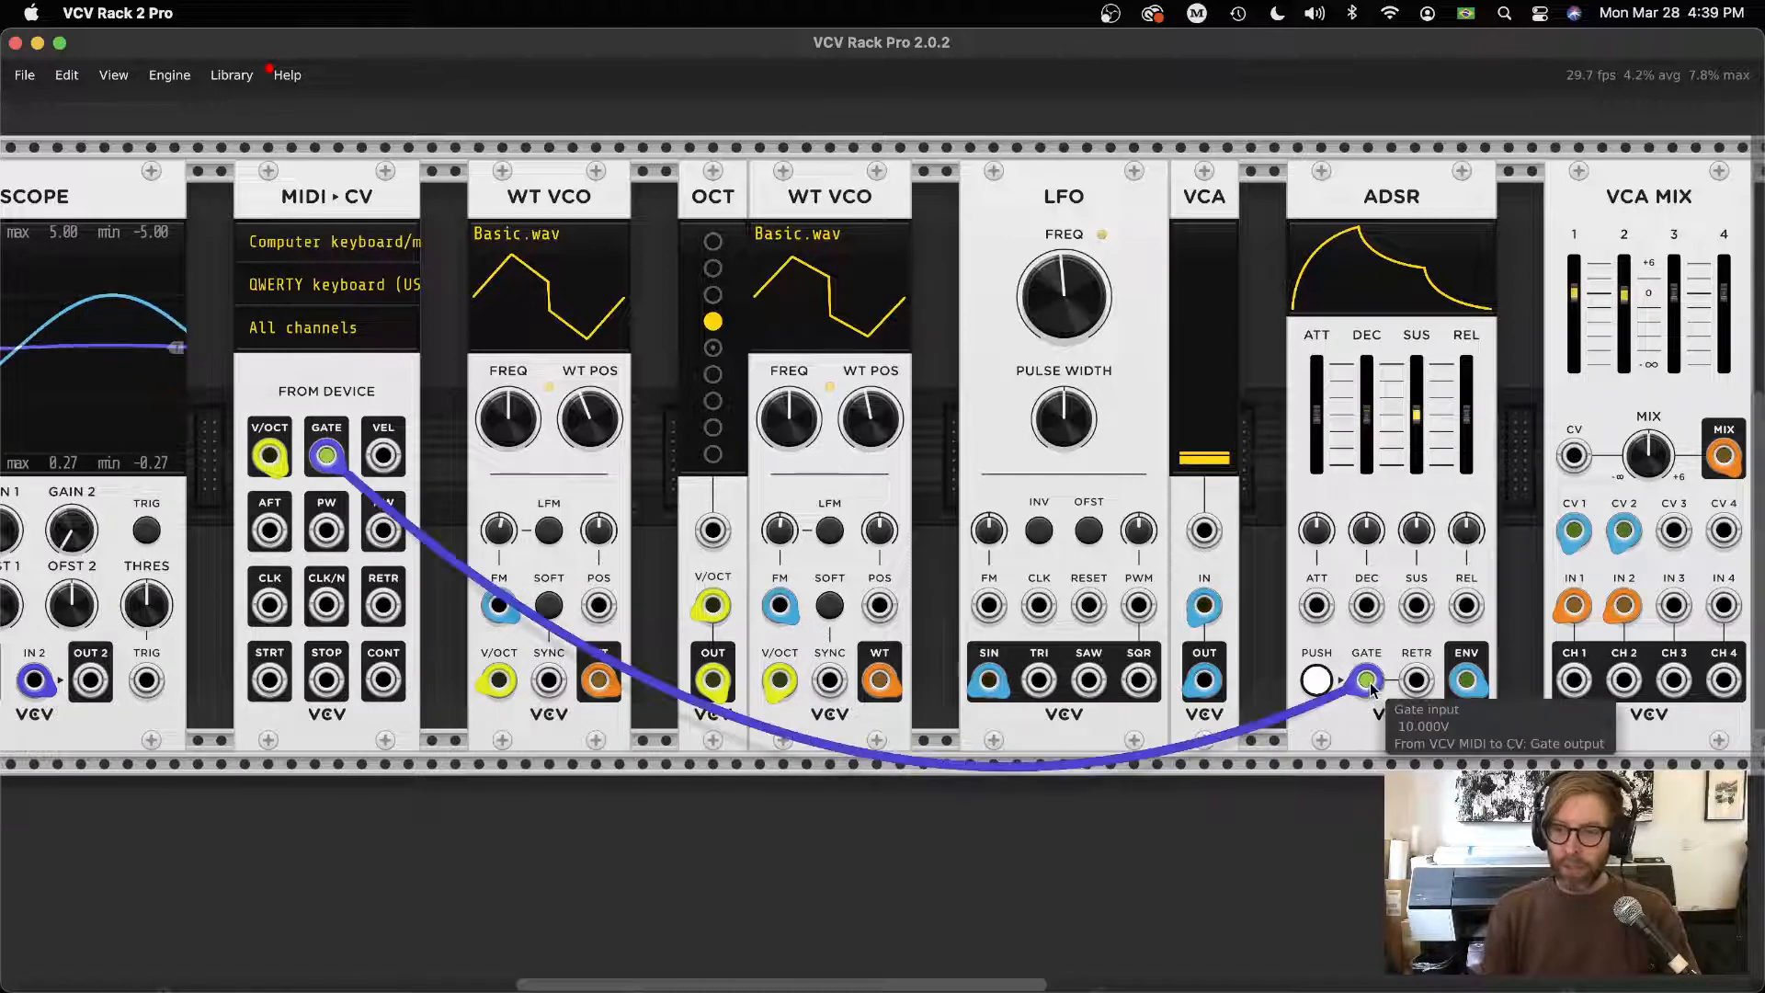
Lengthen the ADSR release and raise the Audio module's output level
{"action": "mouse_move", "coordinate": [1422, 417]}
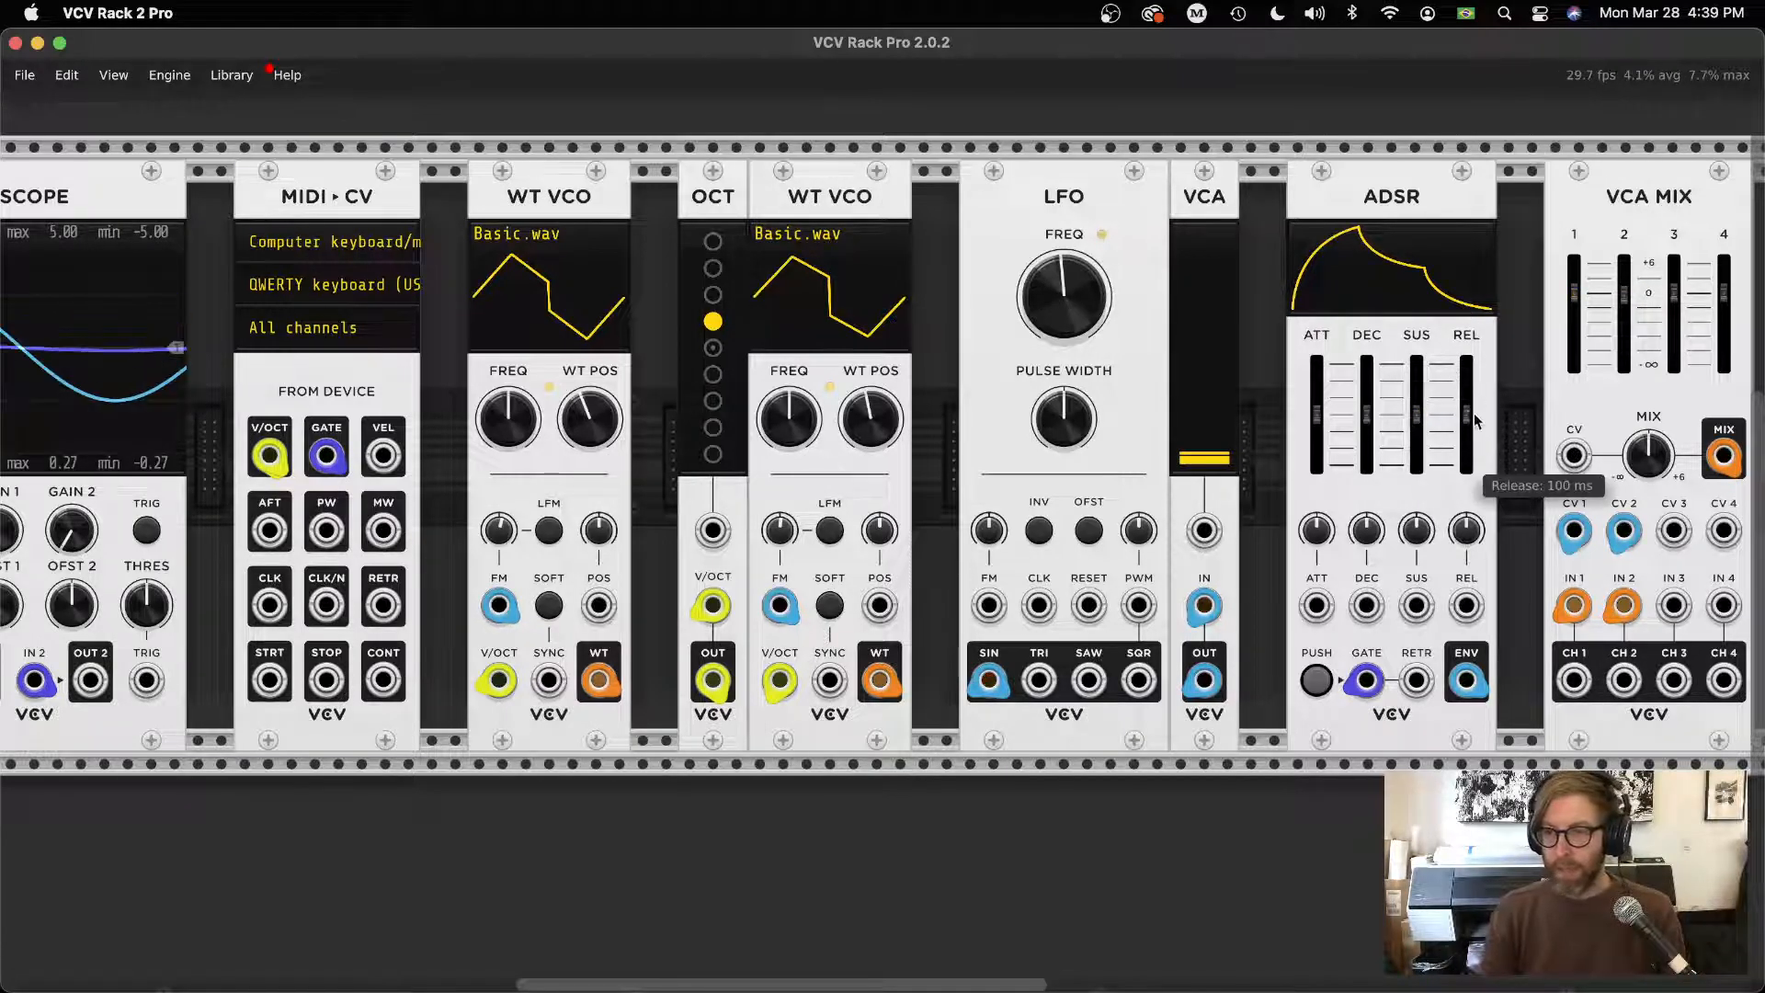
{"action": "left_click_drag", "start_coordinate": [1475, 421], "coordinate": [1471, 400]}
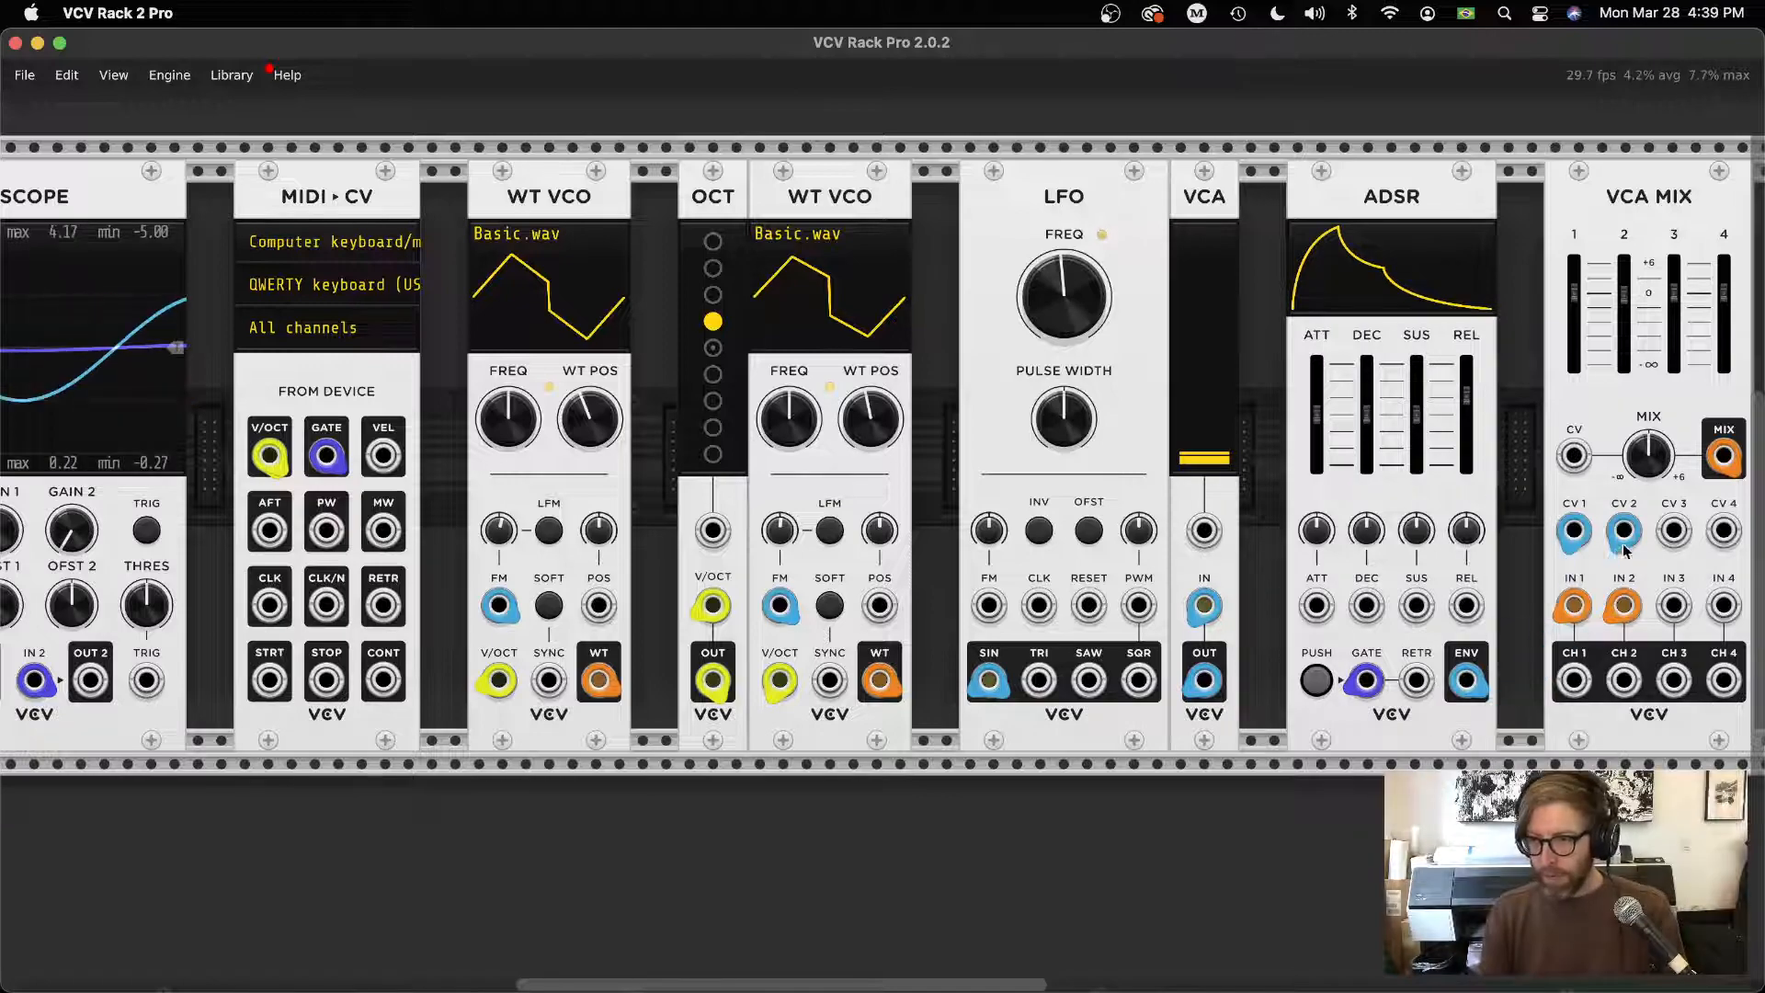
{"action": "scroll", "coordinate": [1625, 550], "scroll_direction": "right", "scroll_amount": 15}
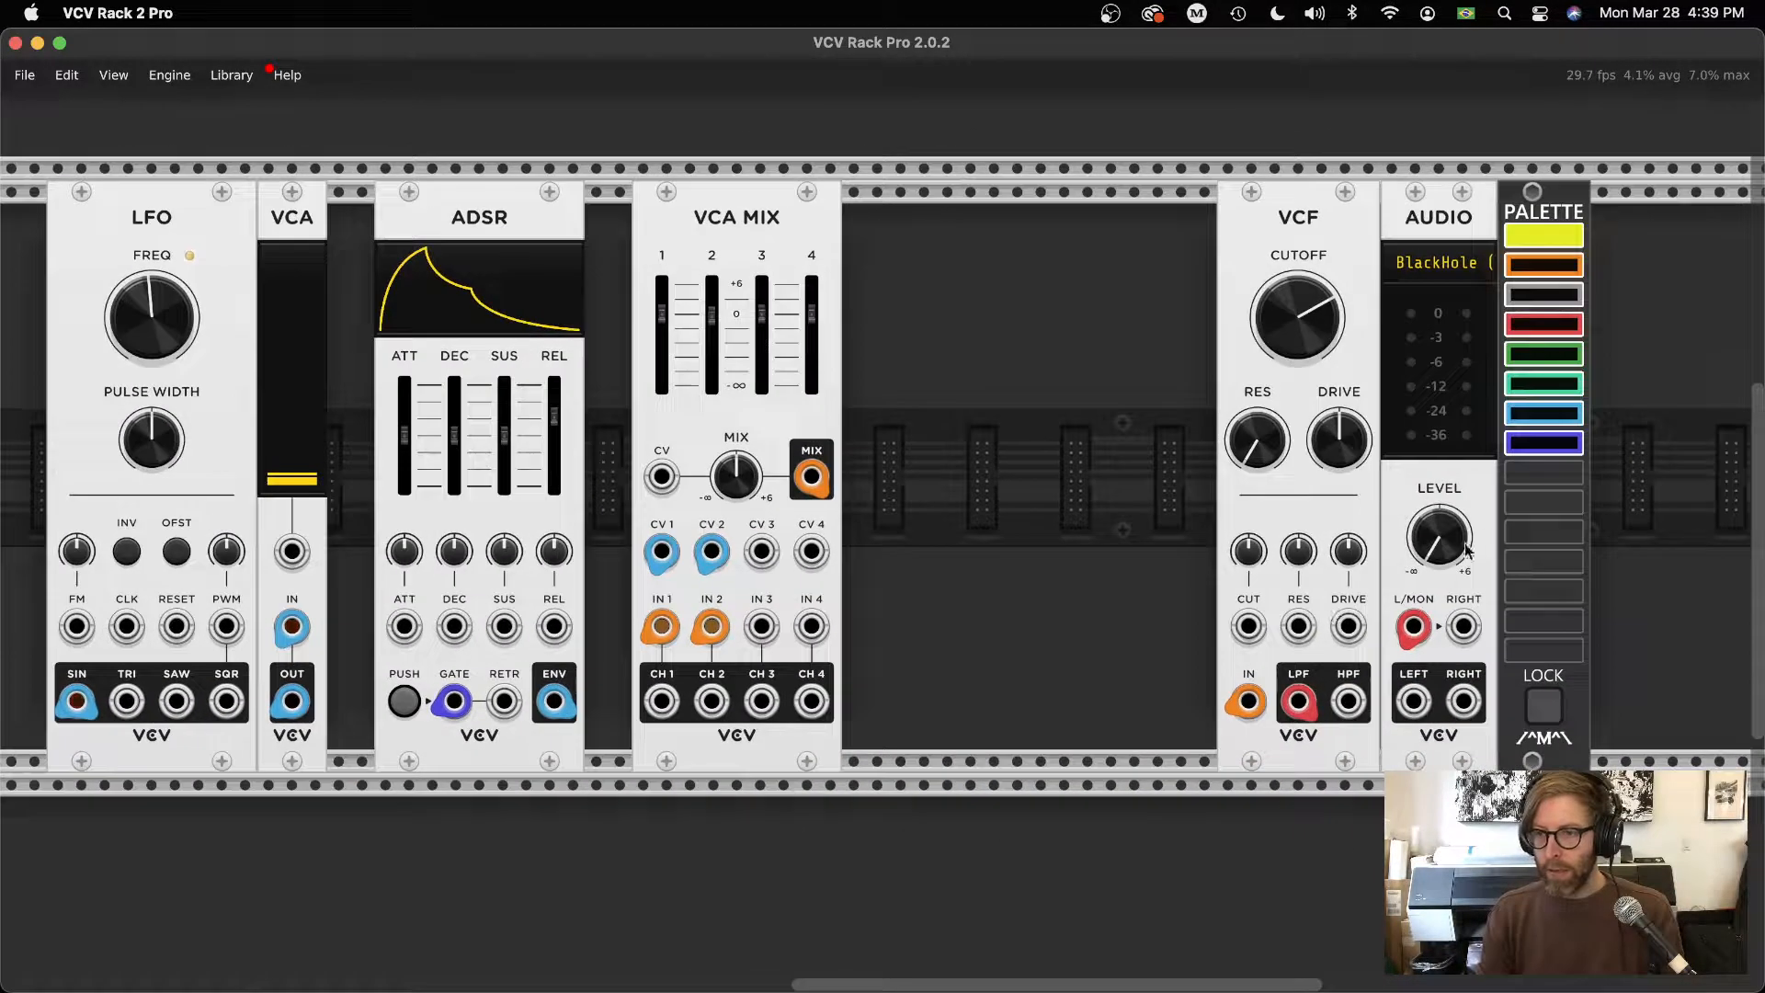
{"action": "left_click_drag", "start_coordinate": [1465, 549], "coordinate": [1465, 643]}
{"action": "left_click_drag", "start_coordinate": [1439, 537], "coordinate": [1438, 537]}
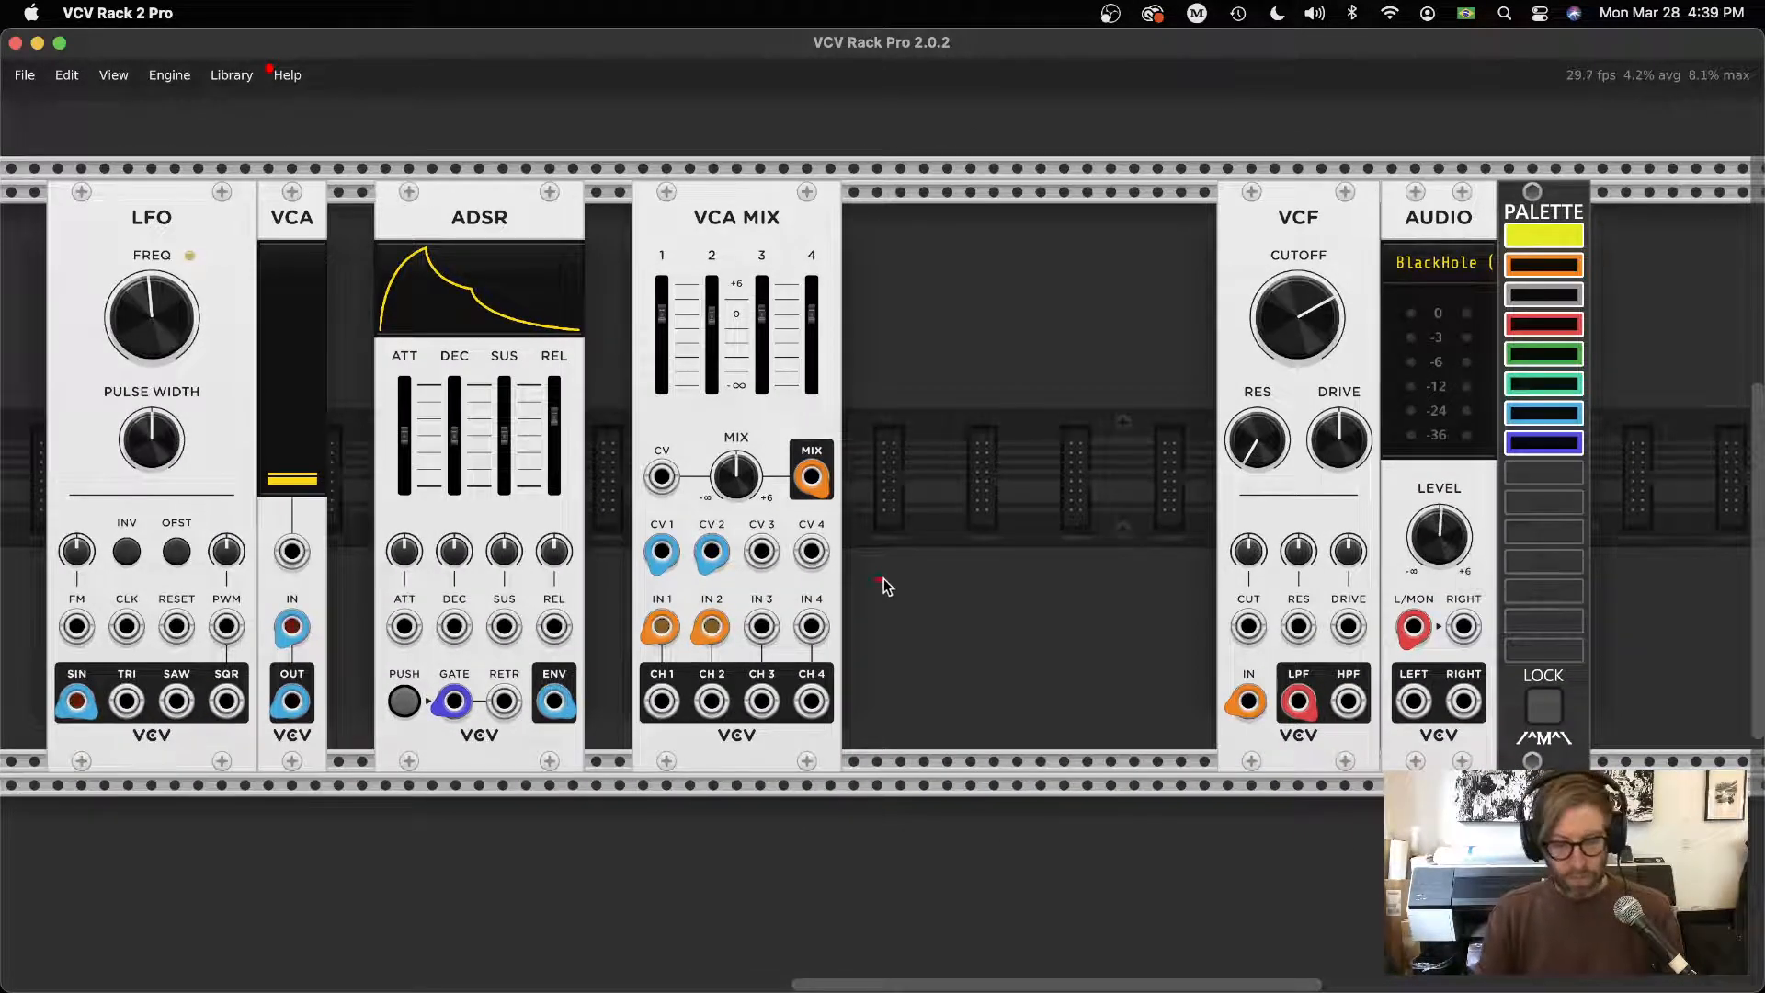
Try a 1 ms attack on the ADSR, lengthen the attack again, and set the release to 1247.4 ms
{"action": "left_click_drag", "start_coordinate": [928, 605], "coordinate": [1722, 619]}
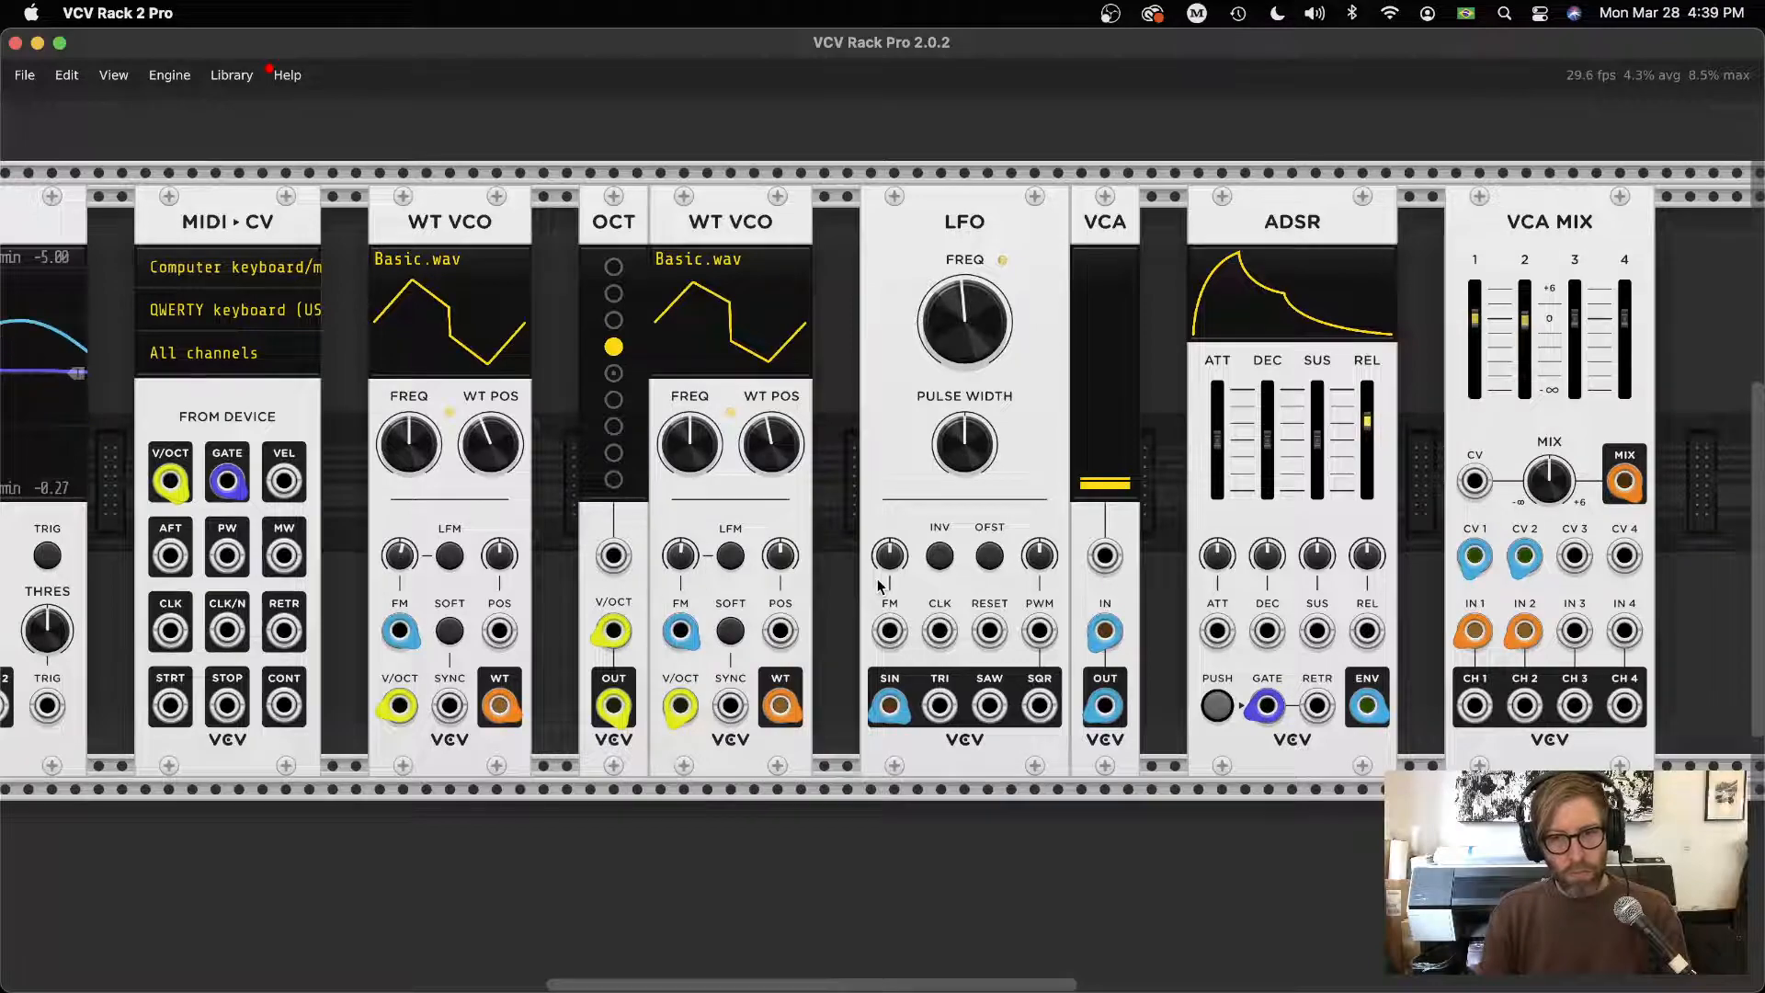
{"action": "scroll", "coordinate": [878, 586], "scroll_direction": "left", "scroll_amount": 5}
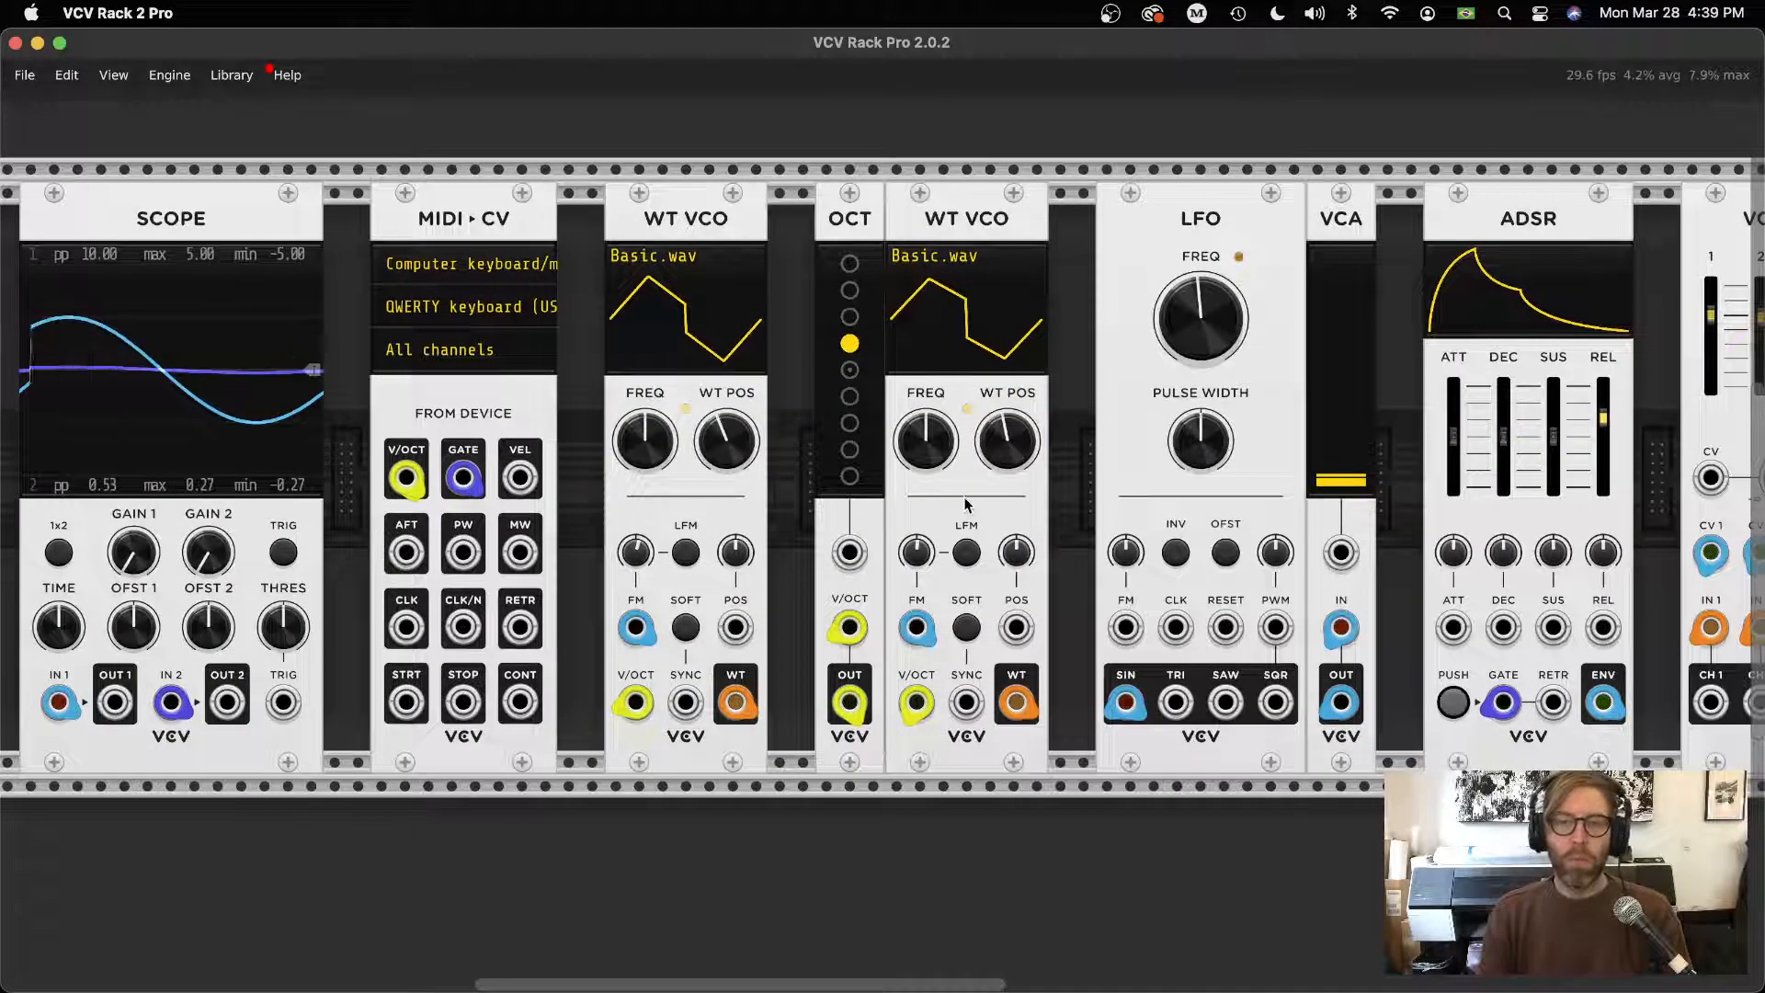
{"action": "left_click_drag", "start_coordinate": [1453, 434], "coordinate": [1451, 441]}
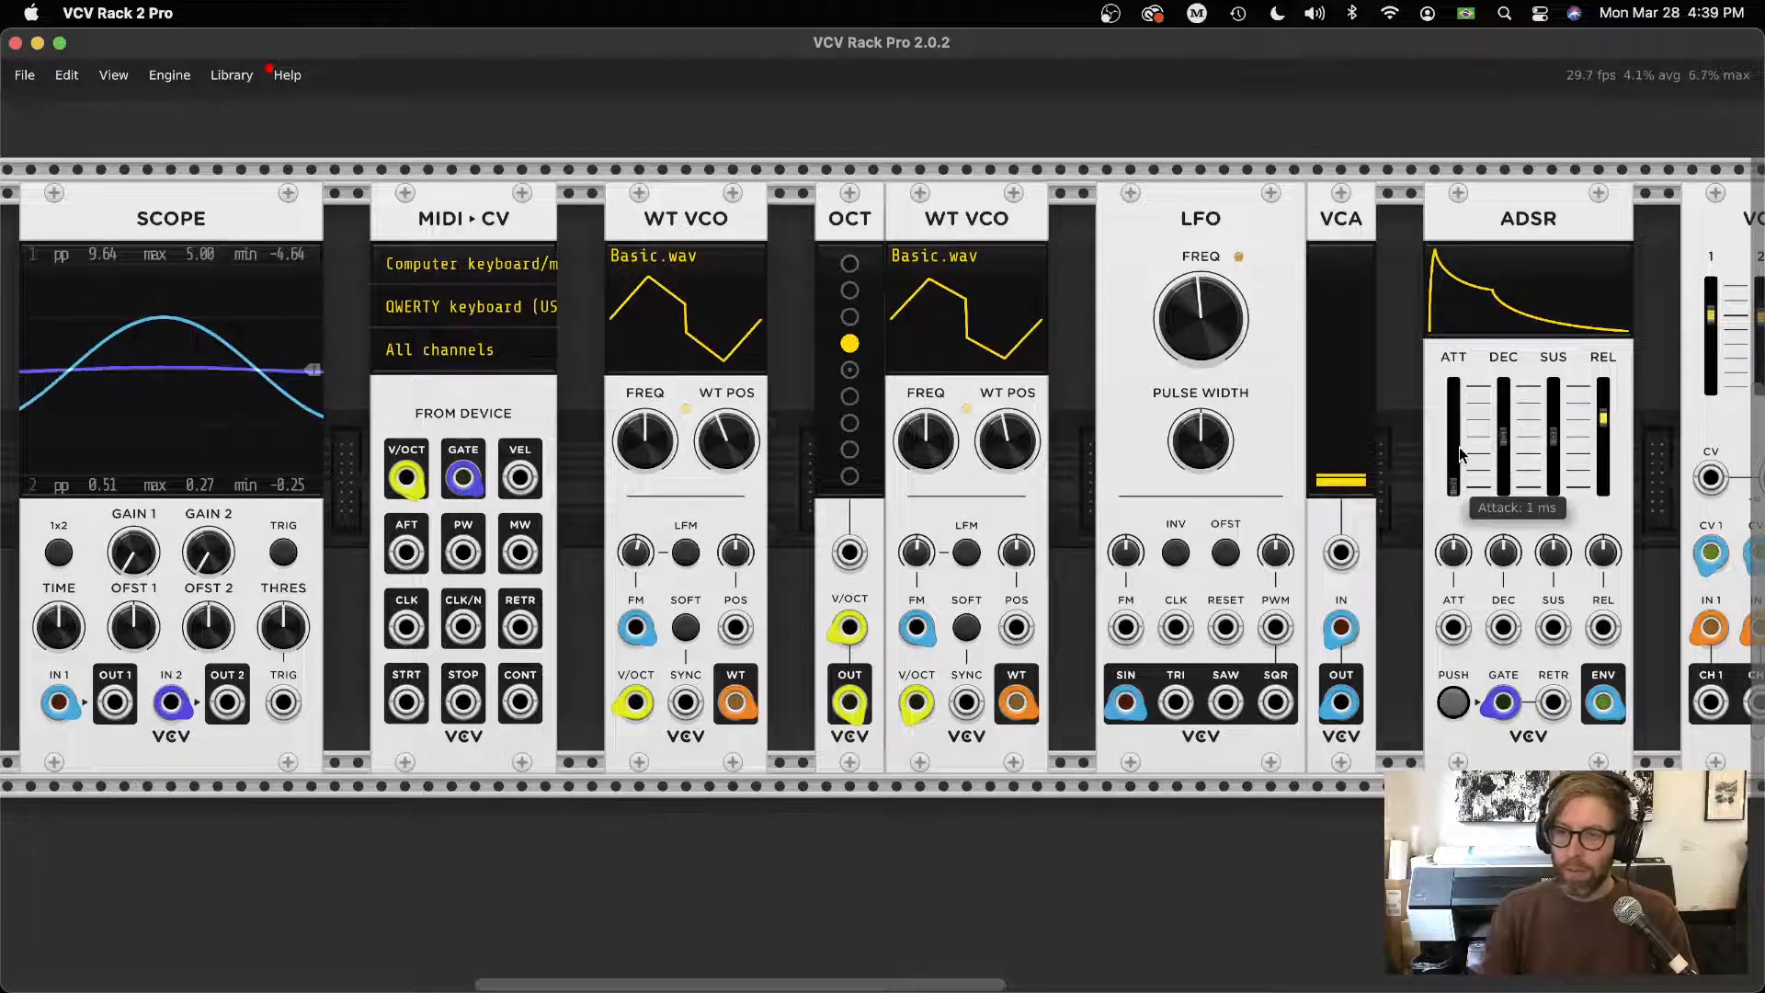
{"action": "left_click_drag", "start_coordinate": [1453, 486], "coordinate": [1453, 427]}
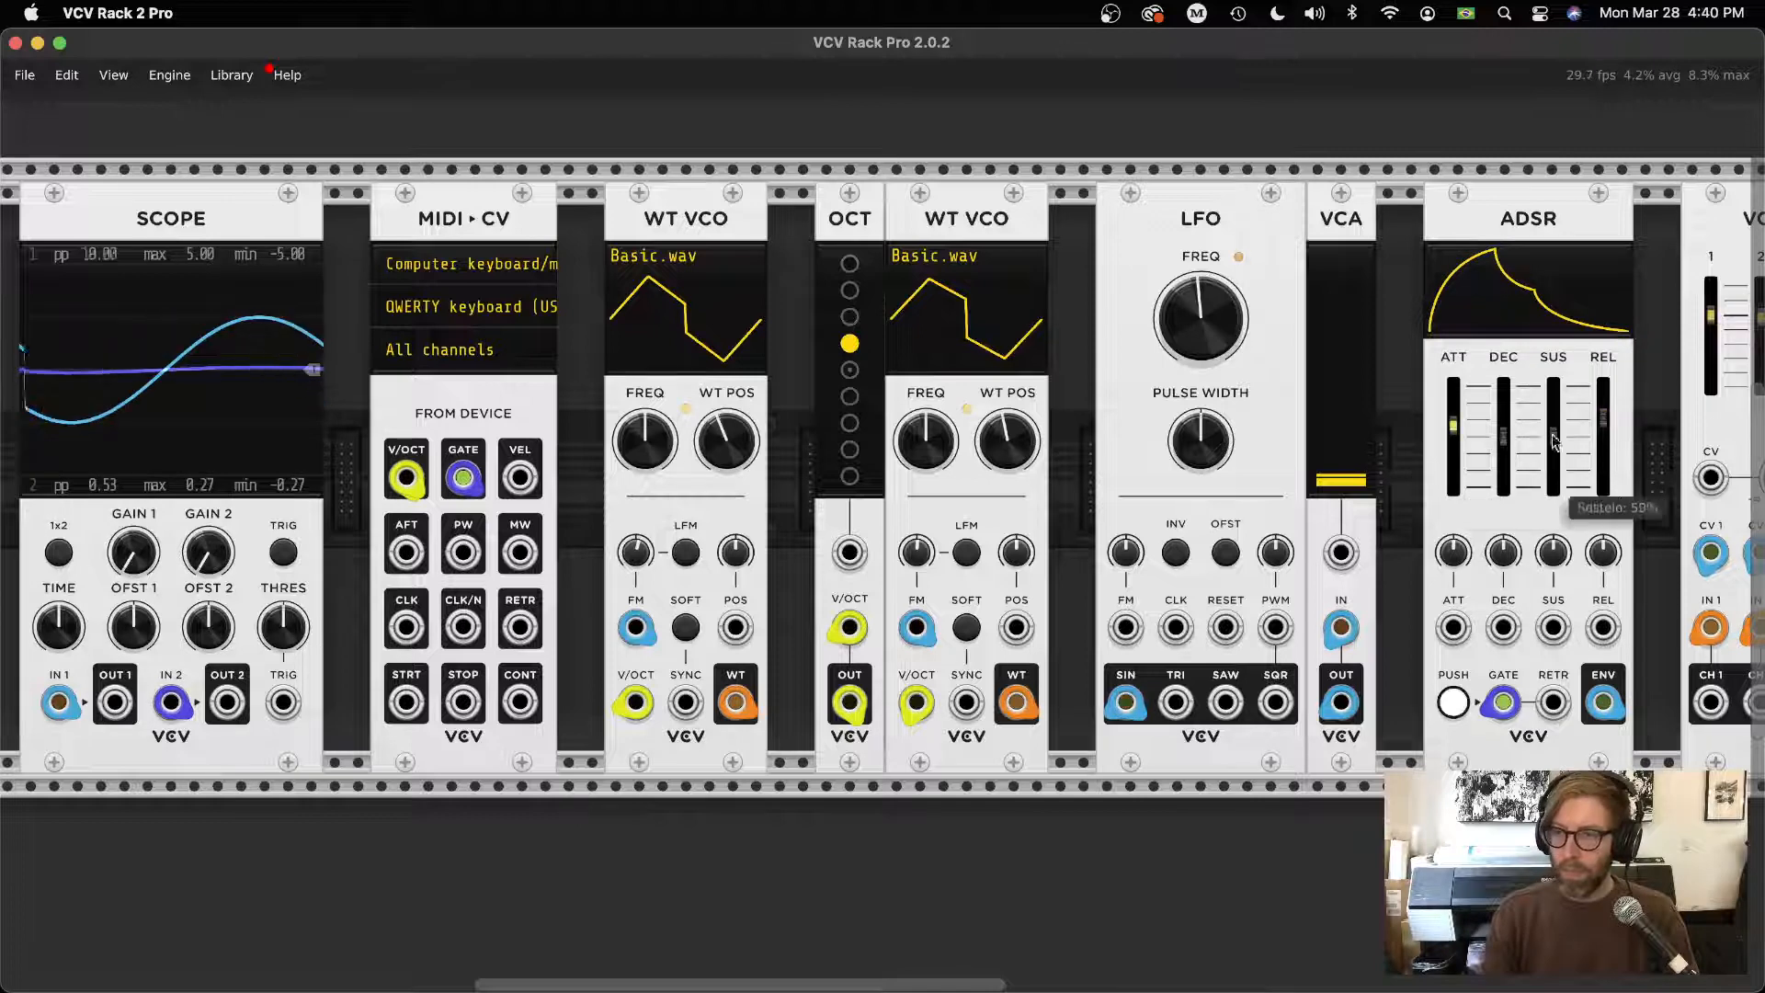
{"action": "left_click_drag", "start_coordinate": [1603, 419], "coordinate": [1606, 421]}
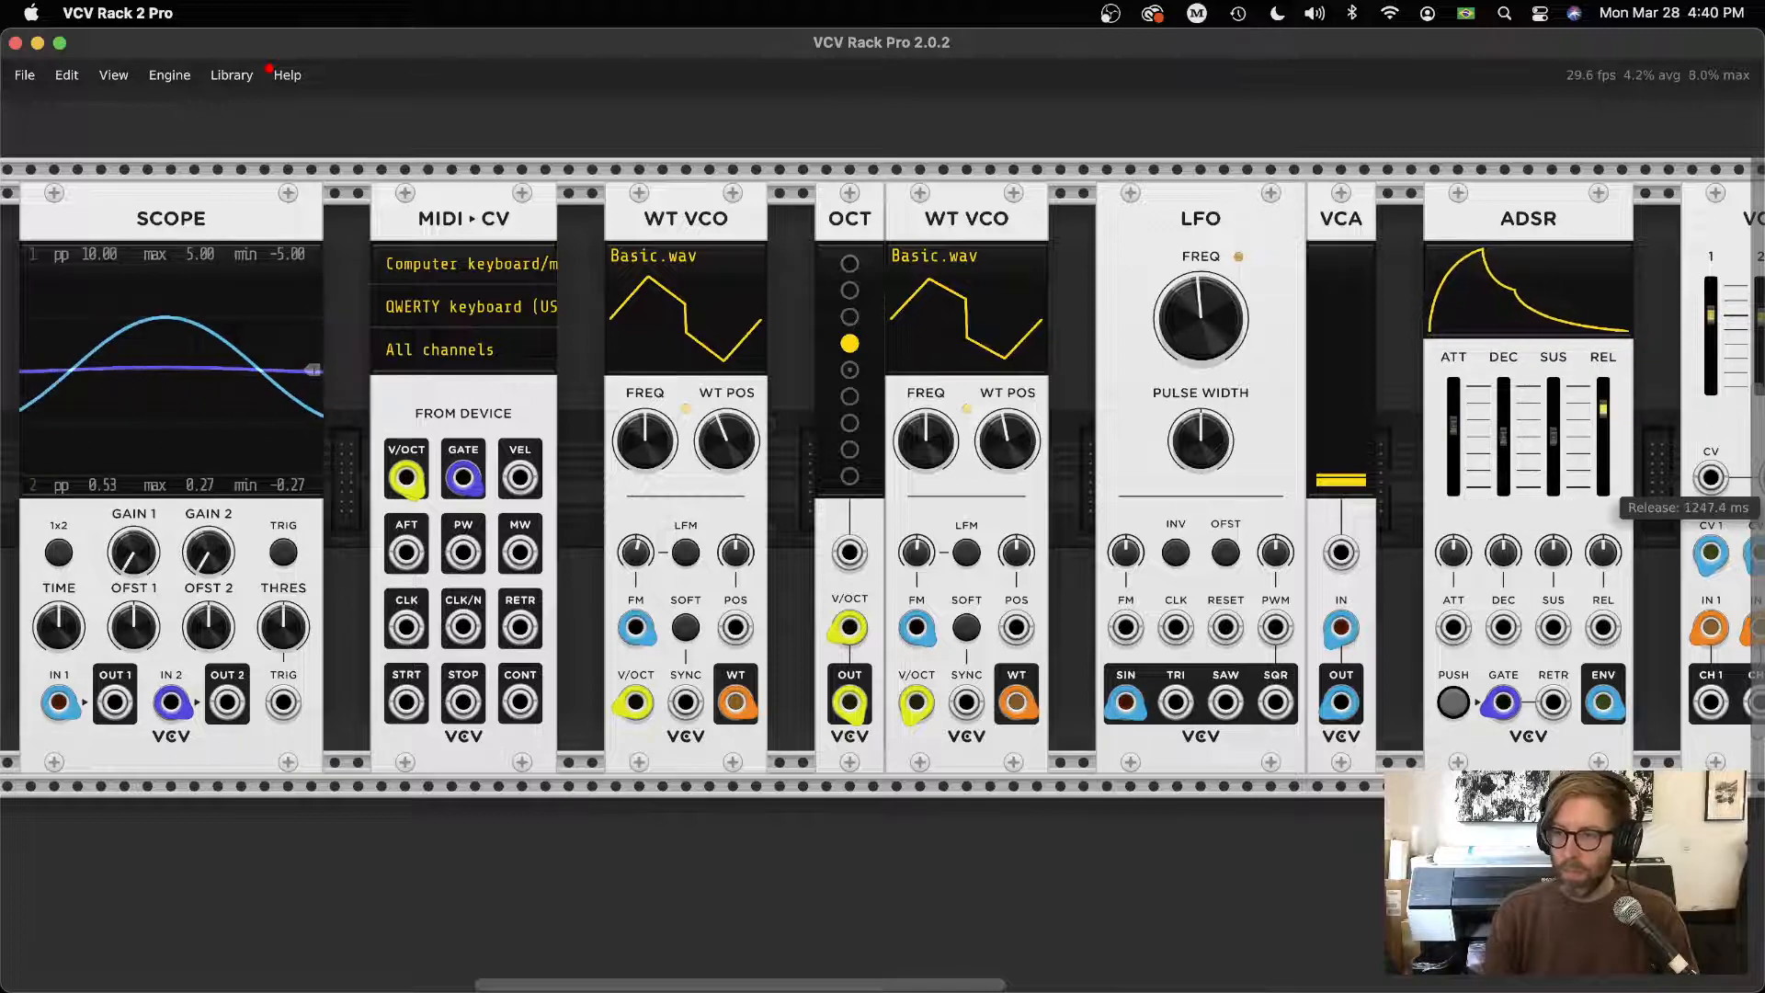
Shorten the ADSR attack to its minimum and set the sustain to 0%
{"action": "left_click_drag", "start_coordinate": [1453, 427], "coordinate": [1453, 486]}
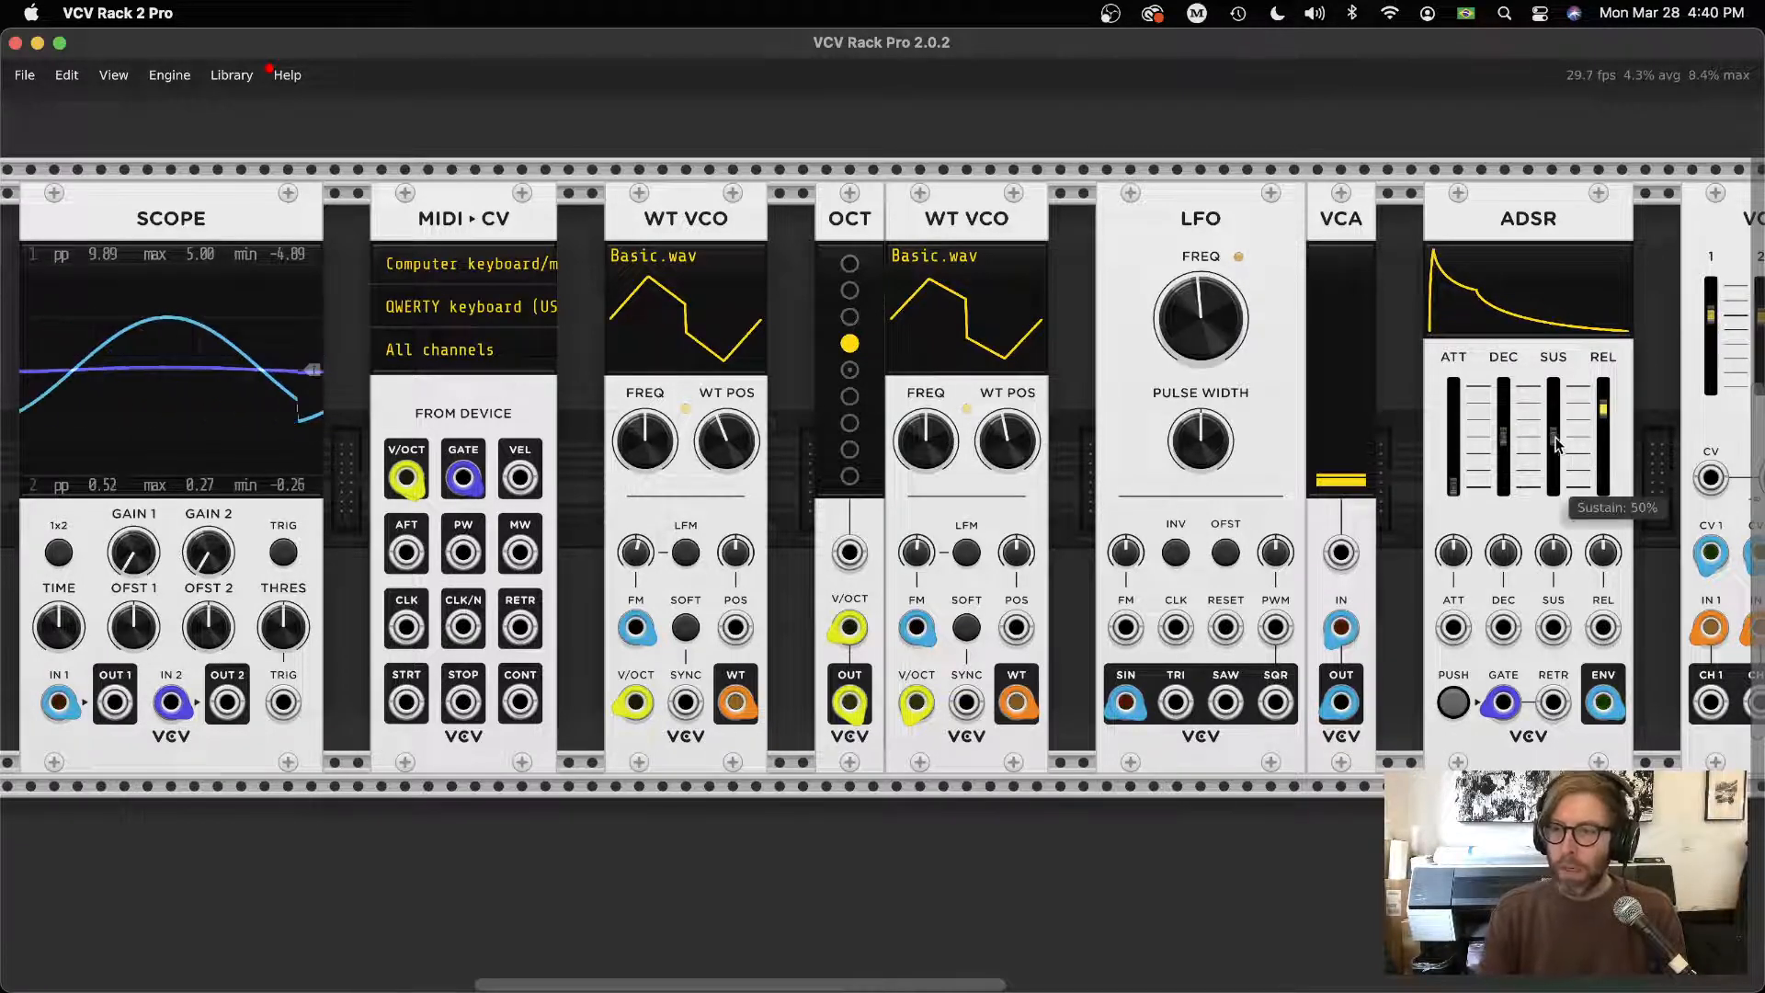
{"action": "left_click_drag", "start_coordinate": [1554, 436], "coordinate": [1554, 488]}
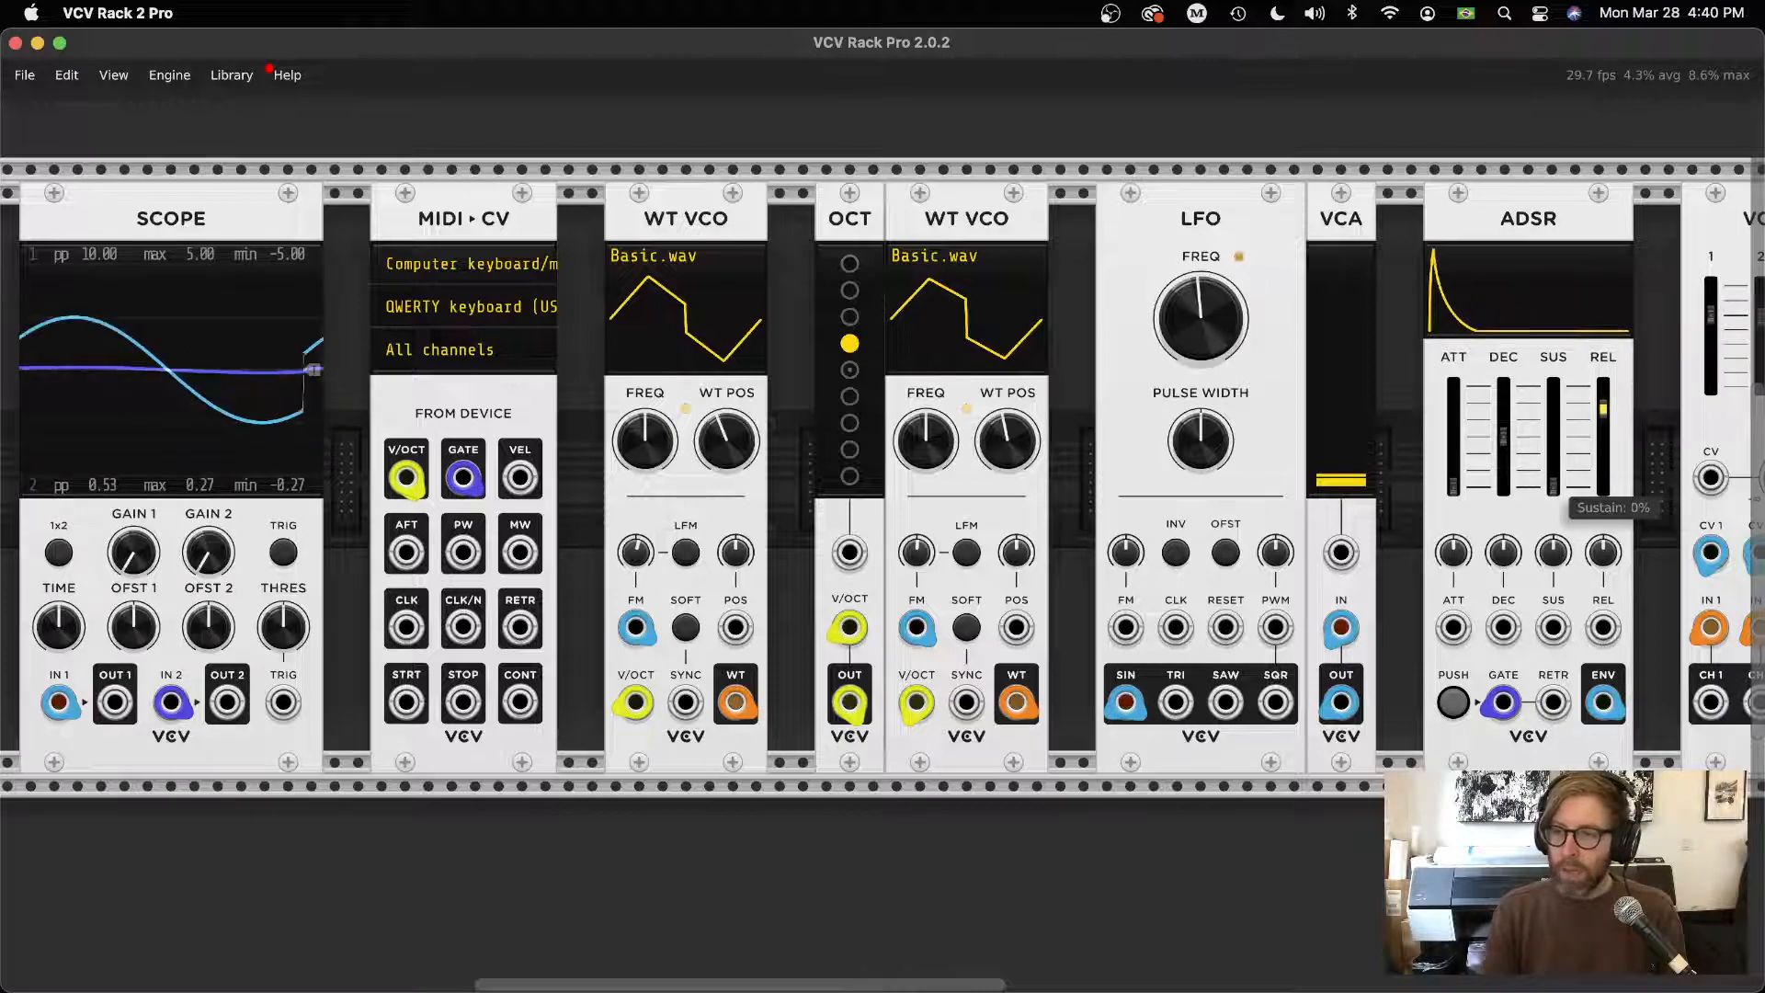
{"action": "mouse_move", "coordinate": [1507, 431]}
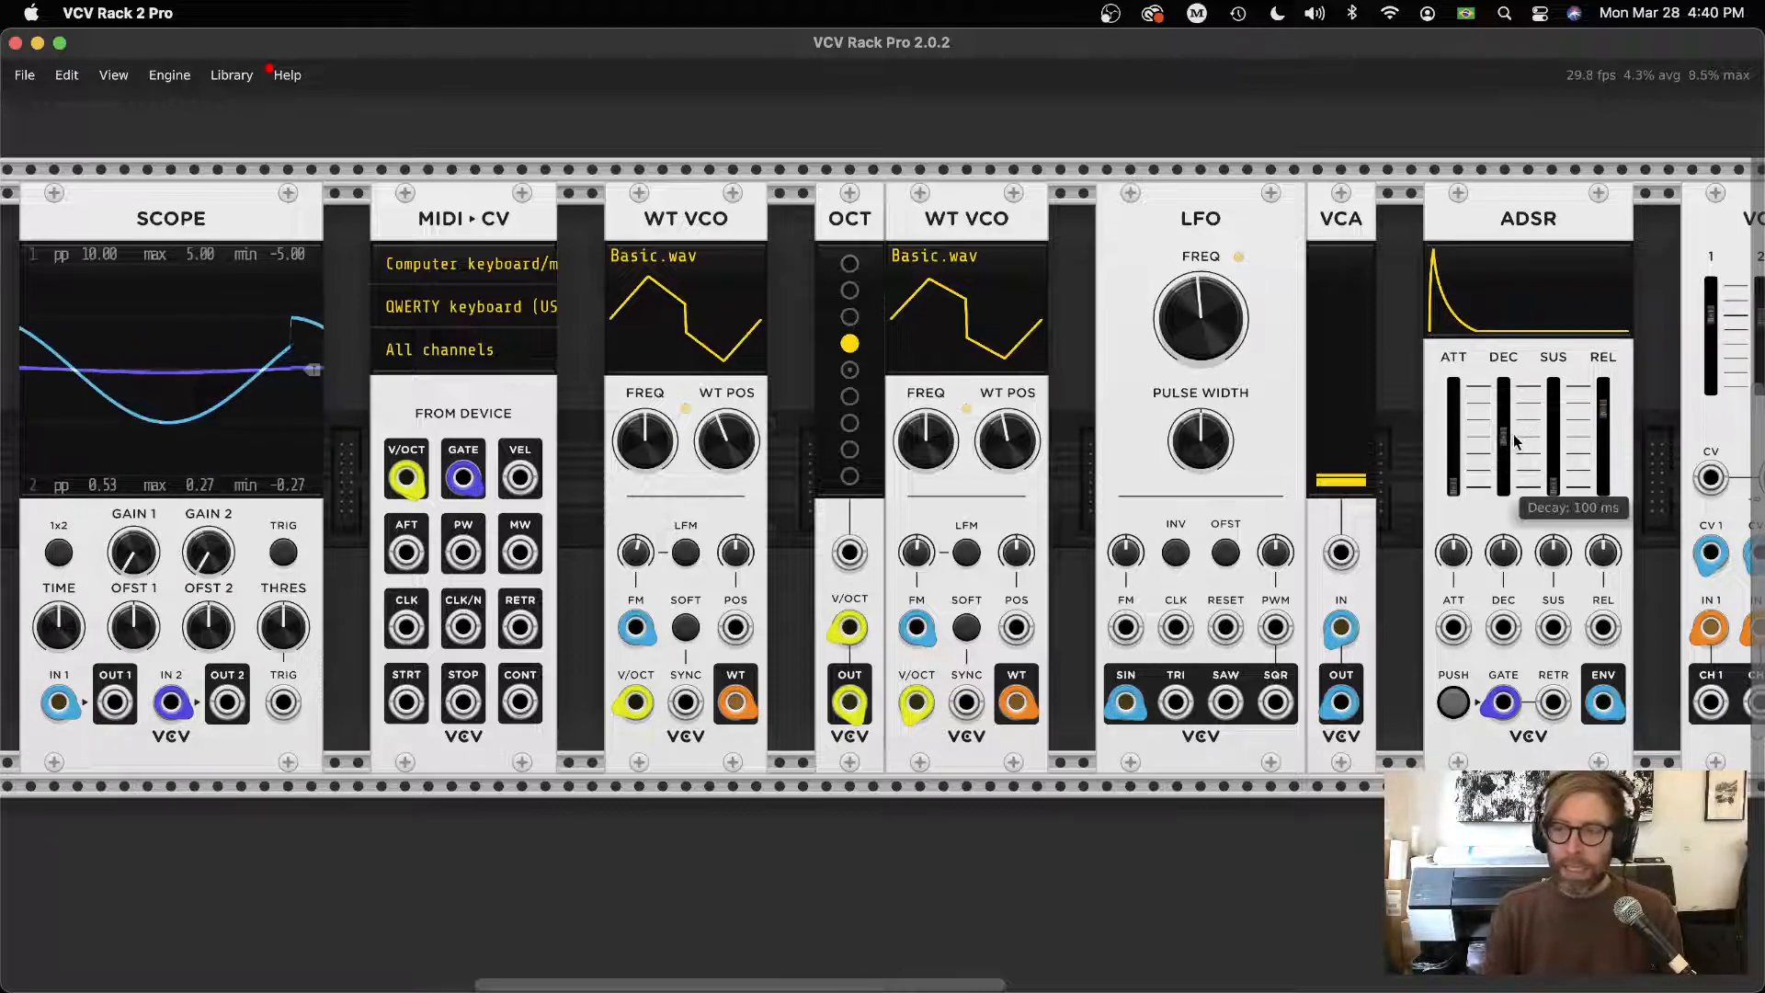
Set the ADSR attack and release to 1 ms, trying the sustain at 88% before lowering it to about mid-level
{"action": "left_click_drag", "start_coordinate": [1580, 487], "coordinate": [866, 410]}
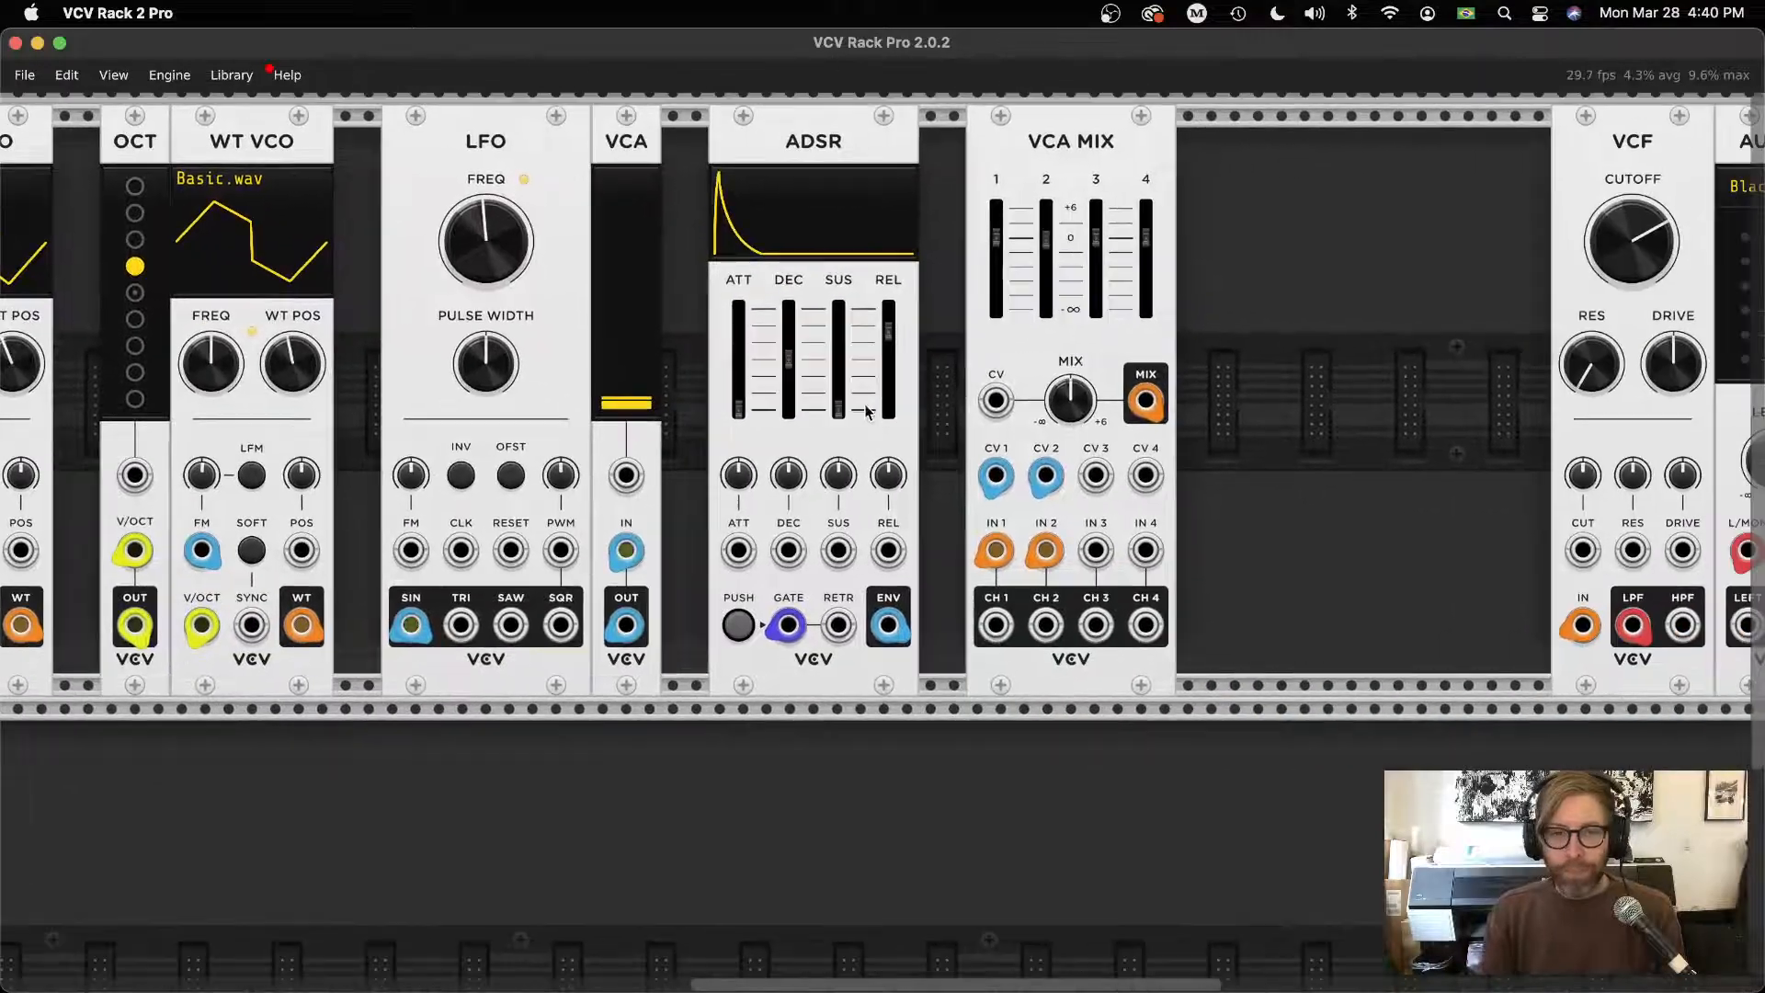
{"action": "mouse_move", "coordinate": [837, 407]}
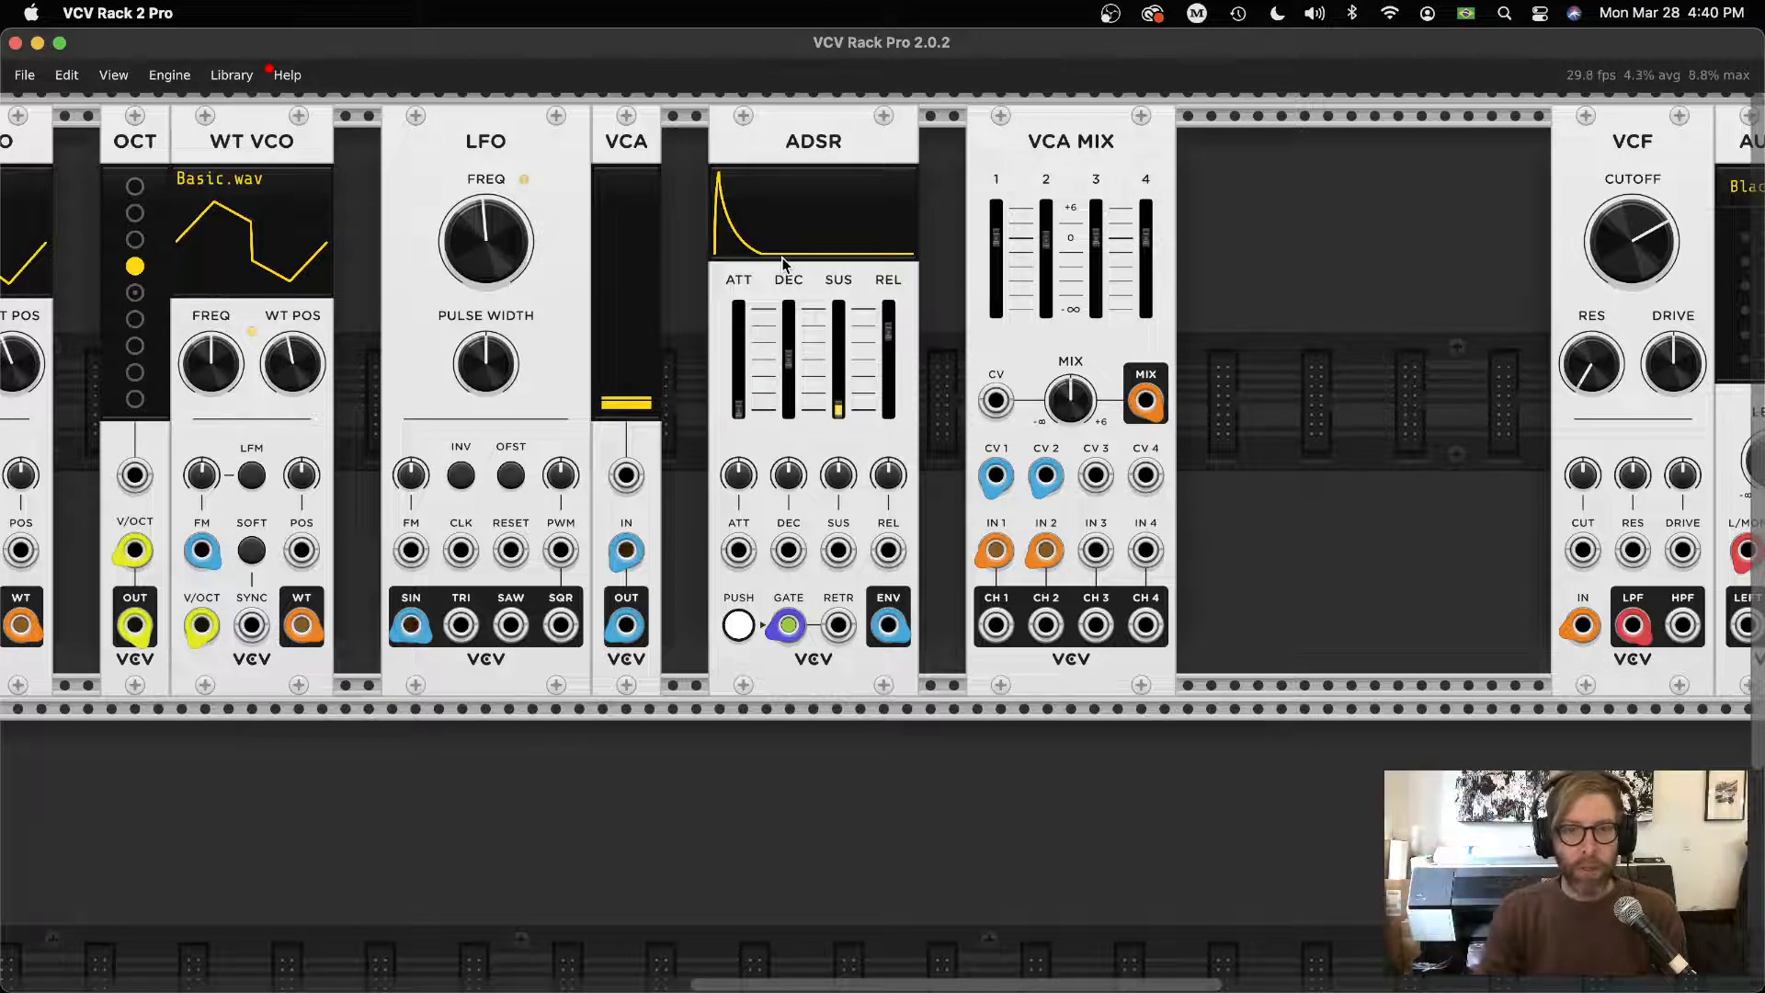
{"action": "mouse_move", "coordinate": [735, 395]}
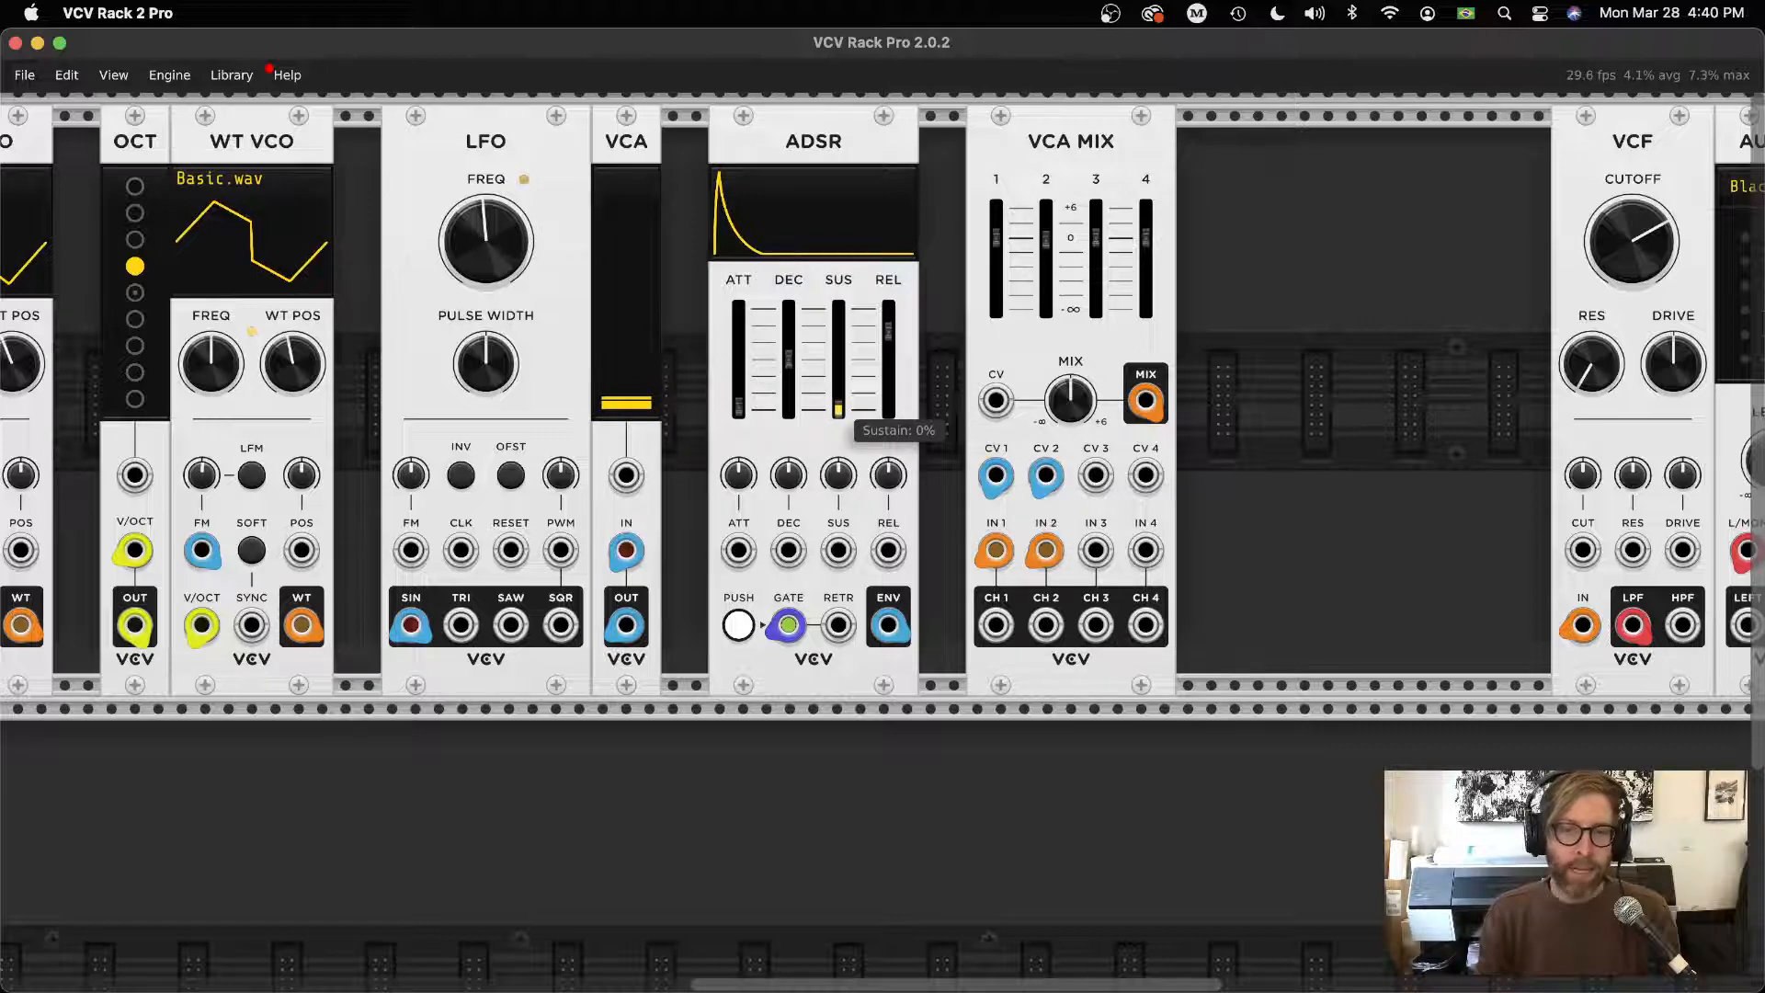
{"action": "mouse_move", "coordinate": [892, 344]}
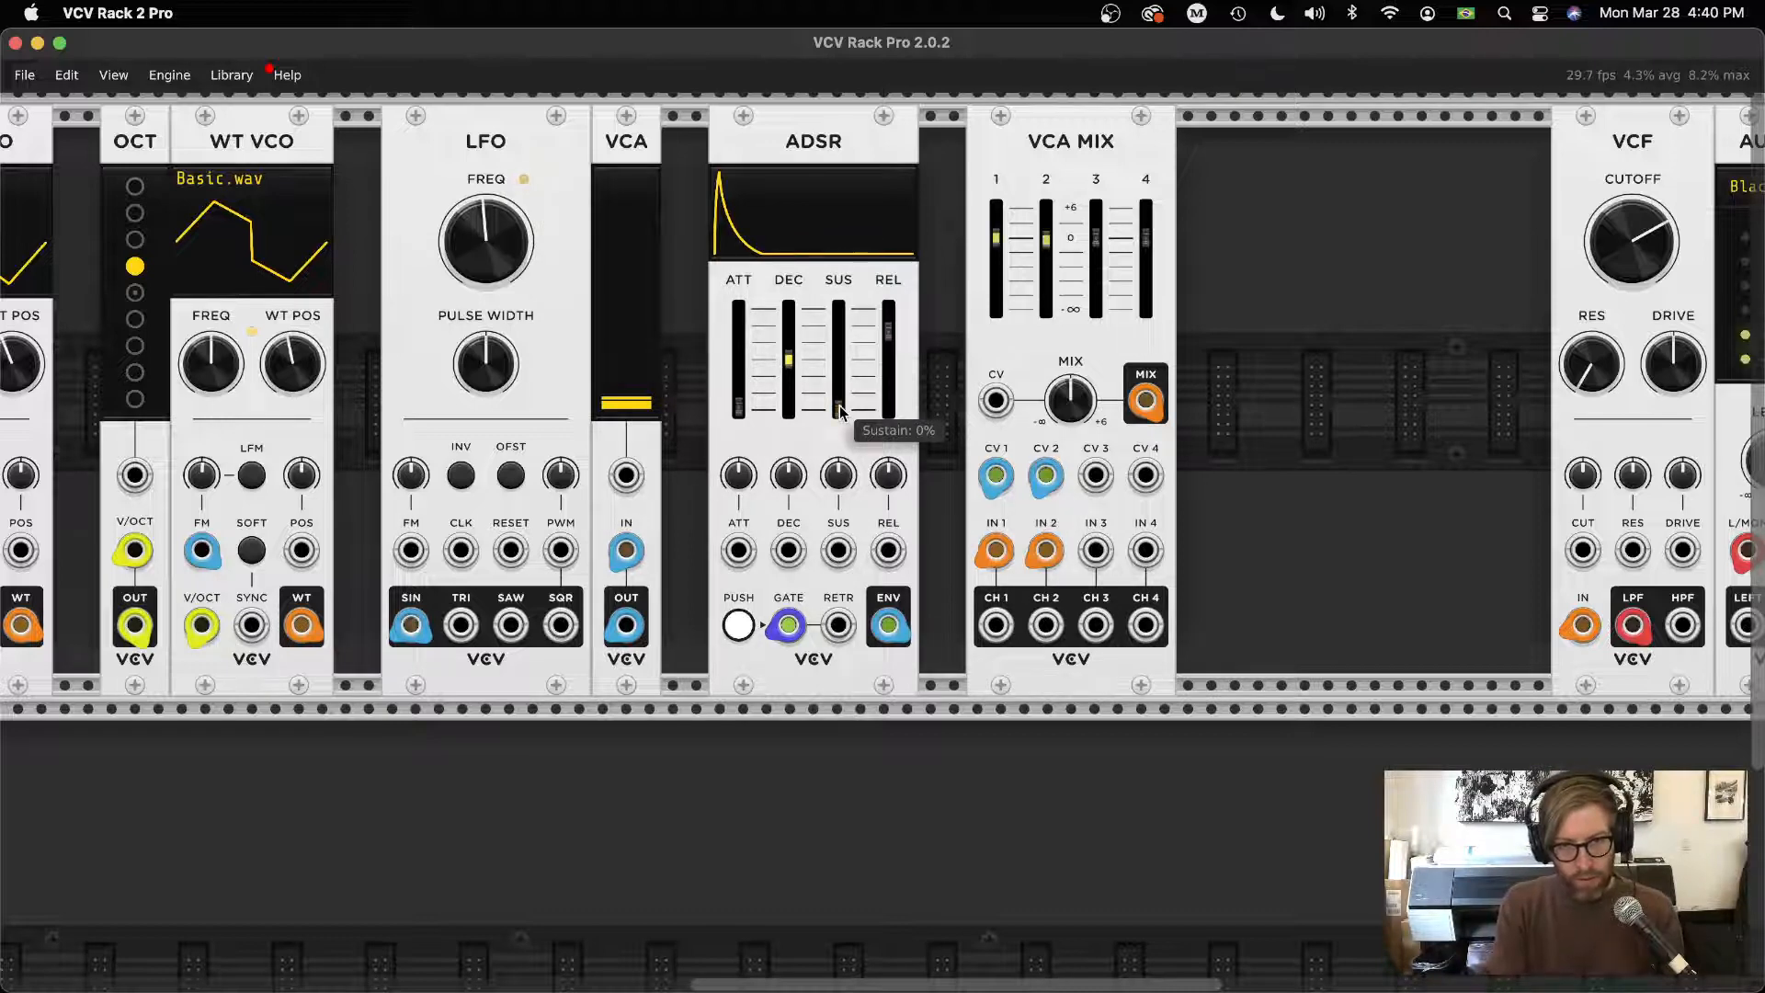
{"action": "left_click_drag", "start_coordinate": [840, 406], "coordinate": [840, 354]}
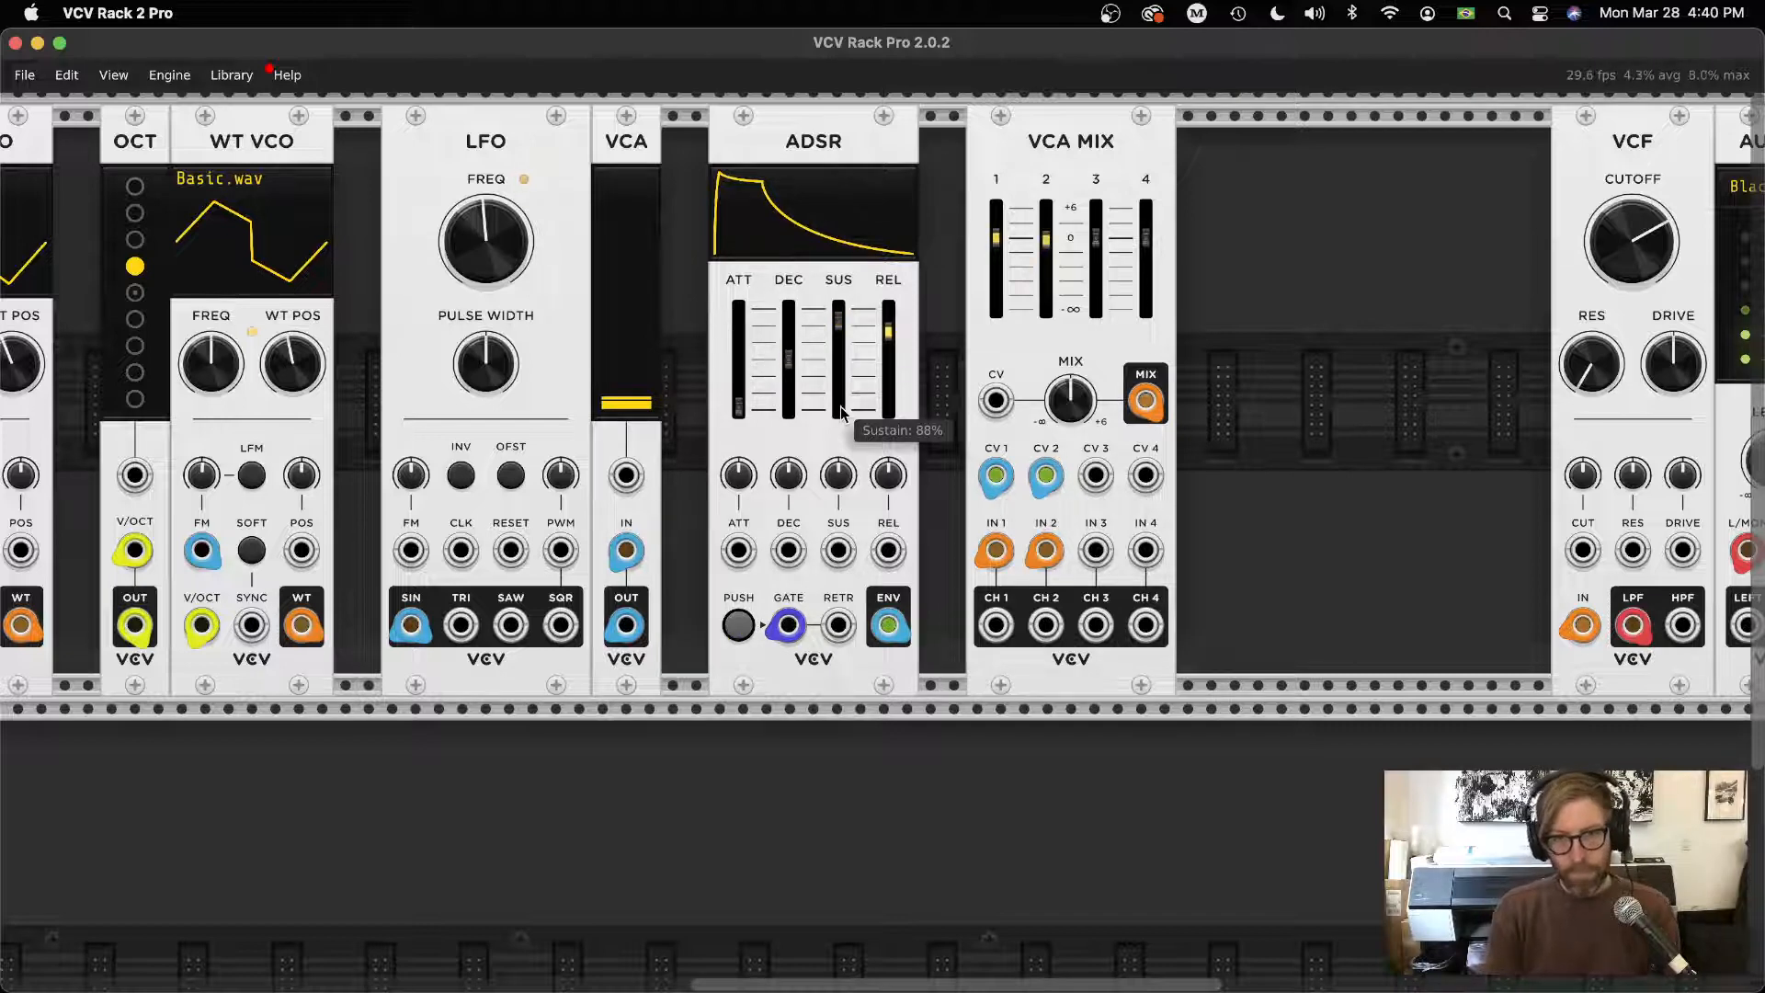
{"action": "left_click_drag", "start_coordinate": [888, 331], "coordinate": [888, 410]}
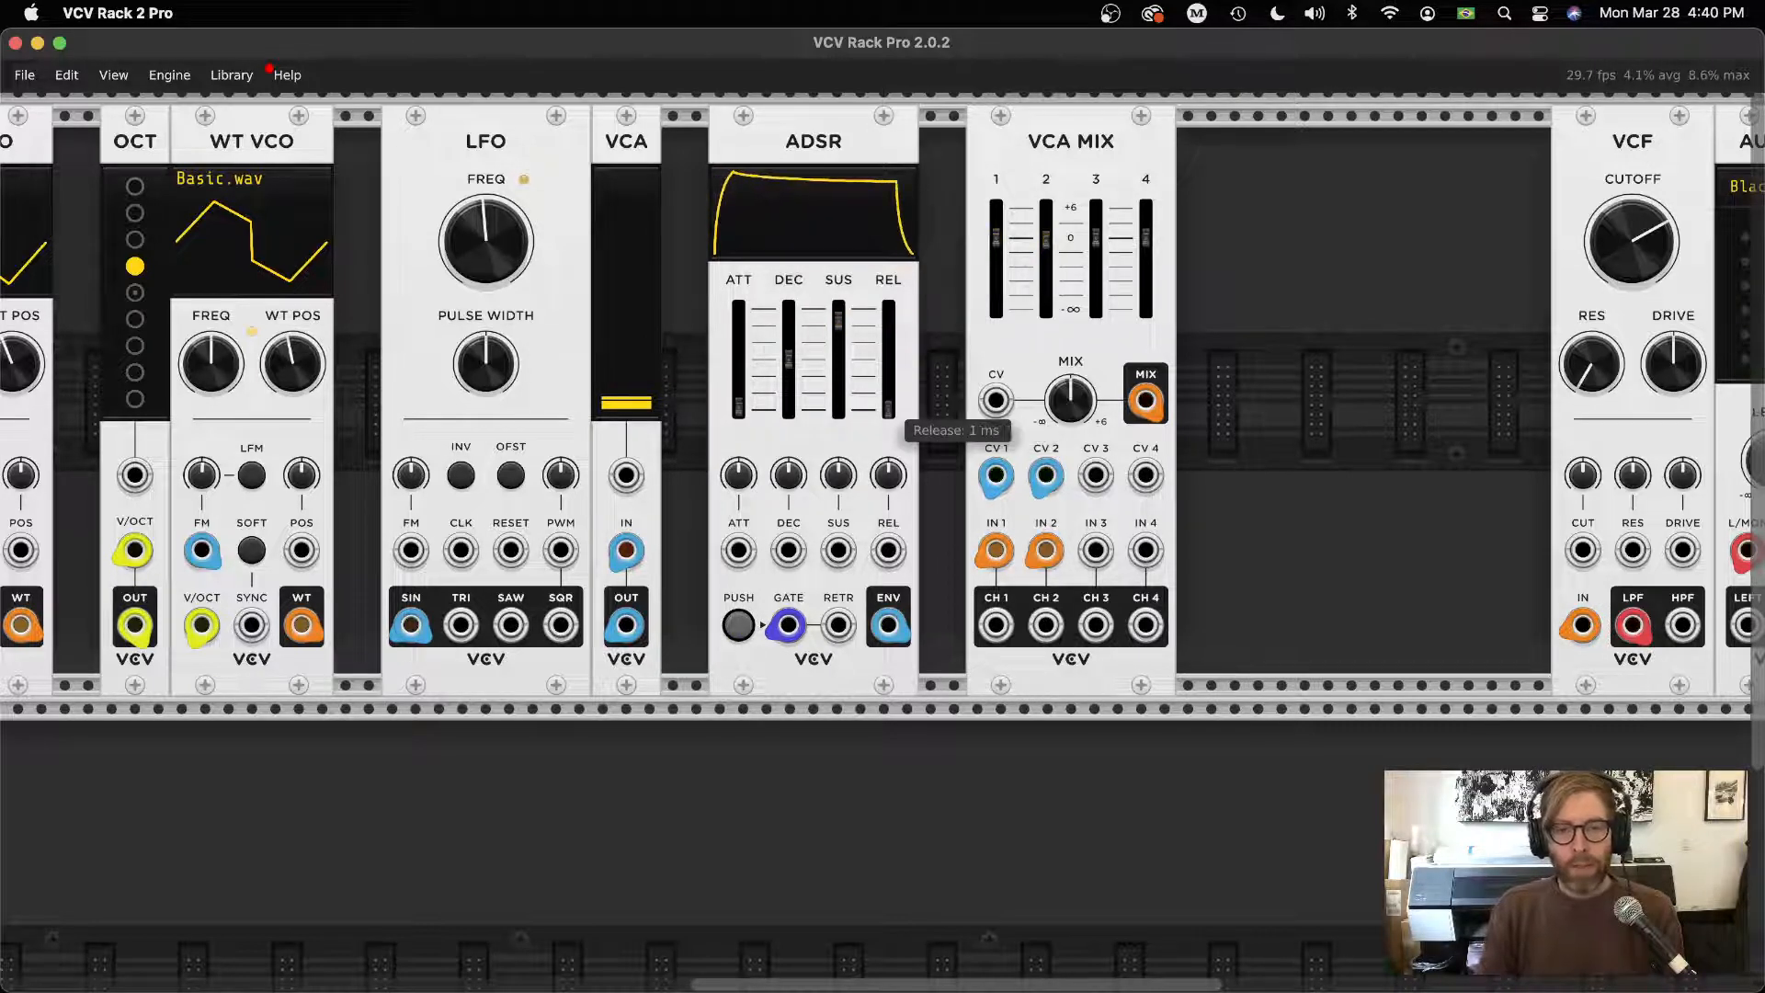
{"action": "left_click_drag", "start_coordinate": [737, 410], "coordinate": [737, 415]}
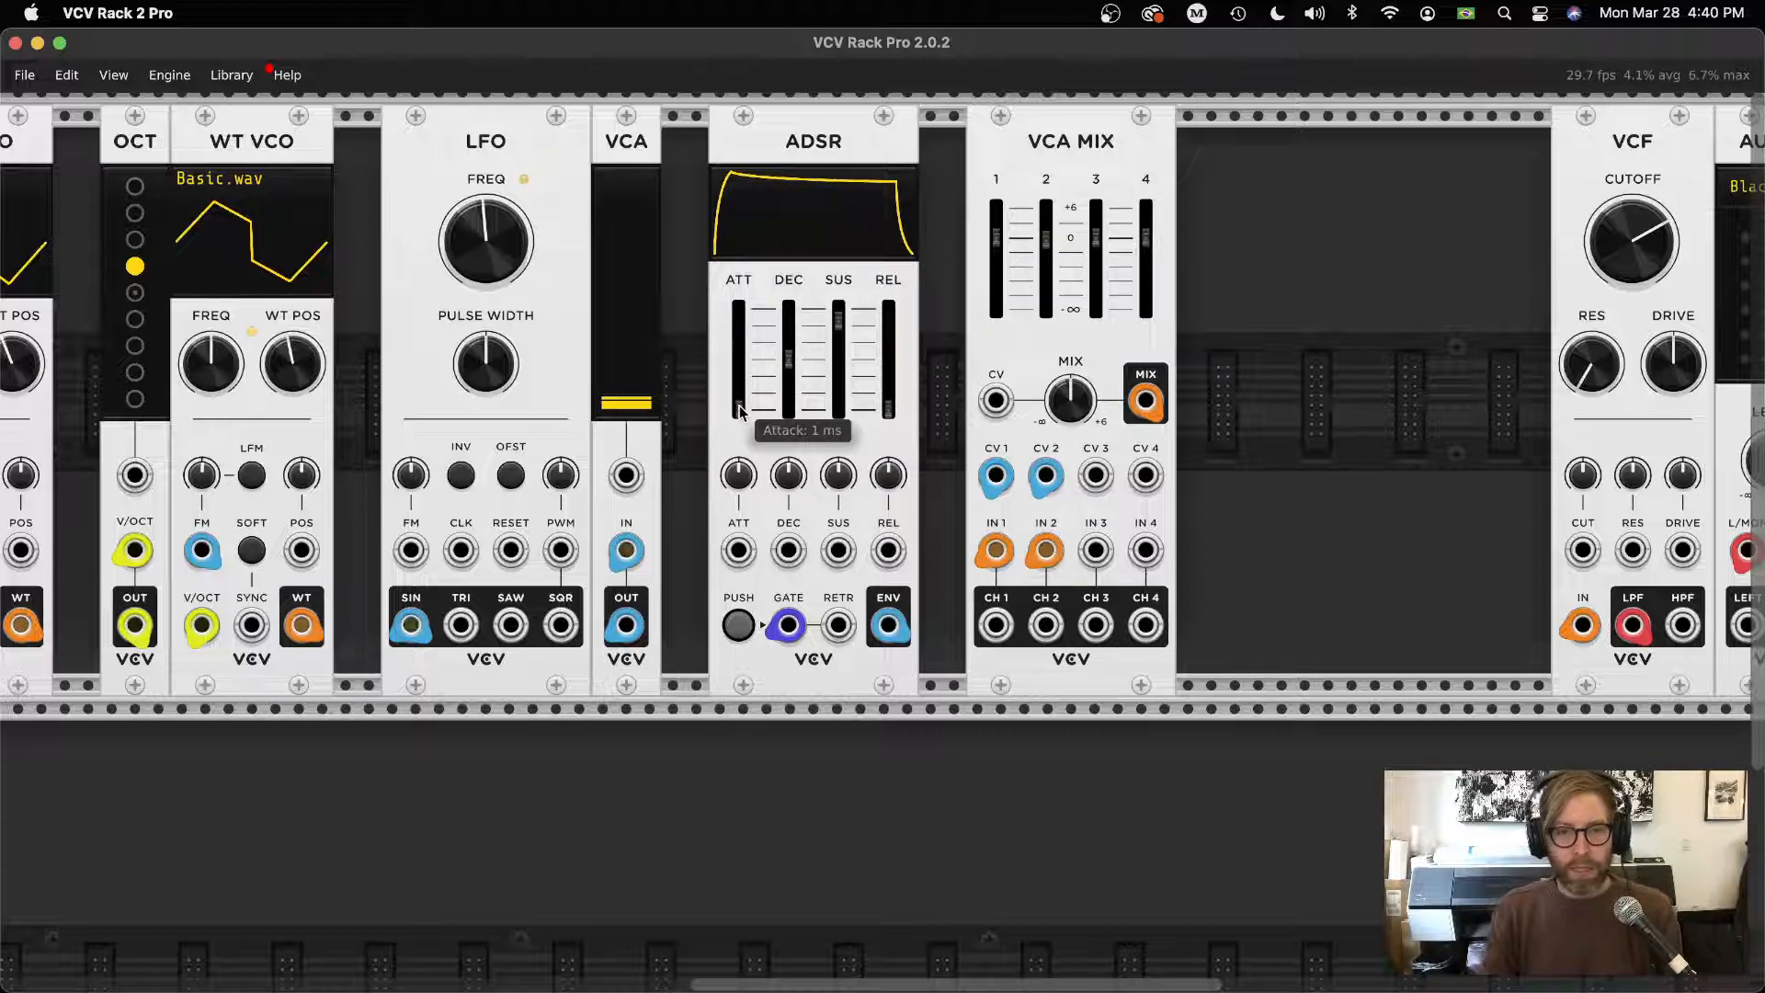
{"action": "left_click_drag", "start_coordinate": [856, 323], "coordinate": [856, 355]}
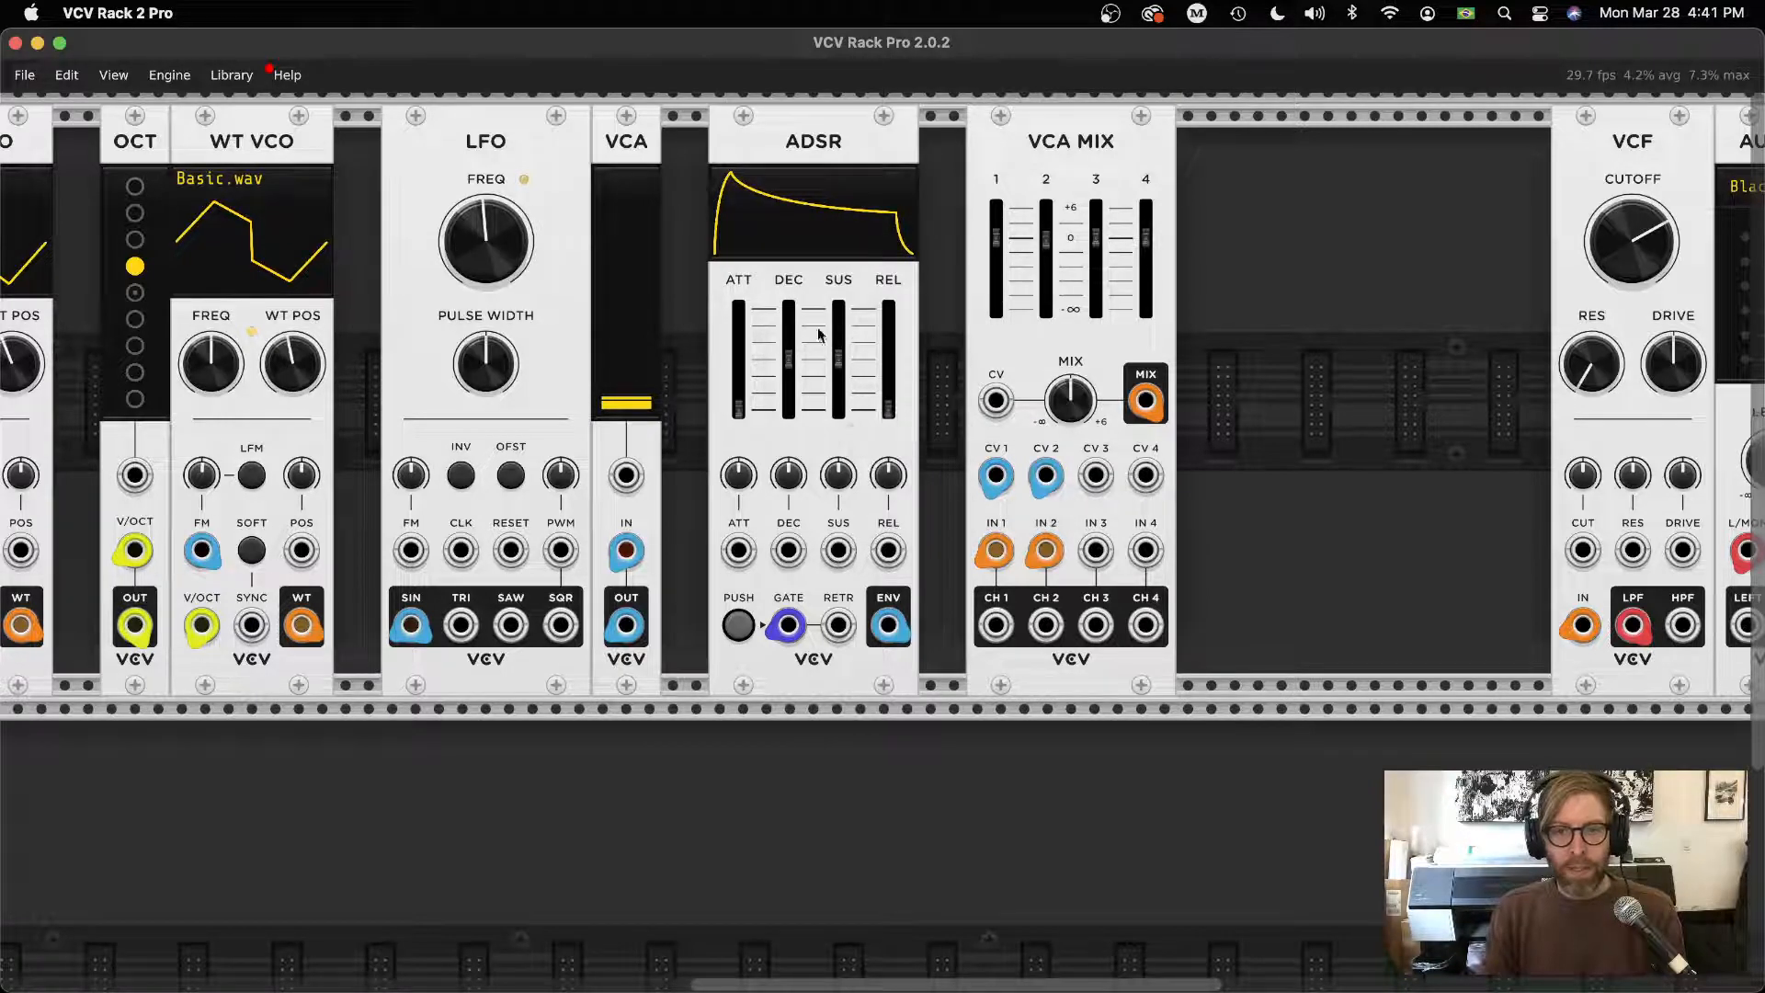
Set the Octave module's shift to -1 oct, the first WT VCO's wavetable position to a sawtooth, and the second's to 100%
{"action": "mouse_move", "coordinate": [792, 352]}
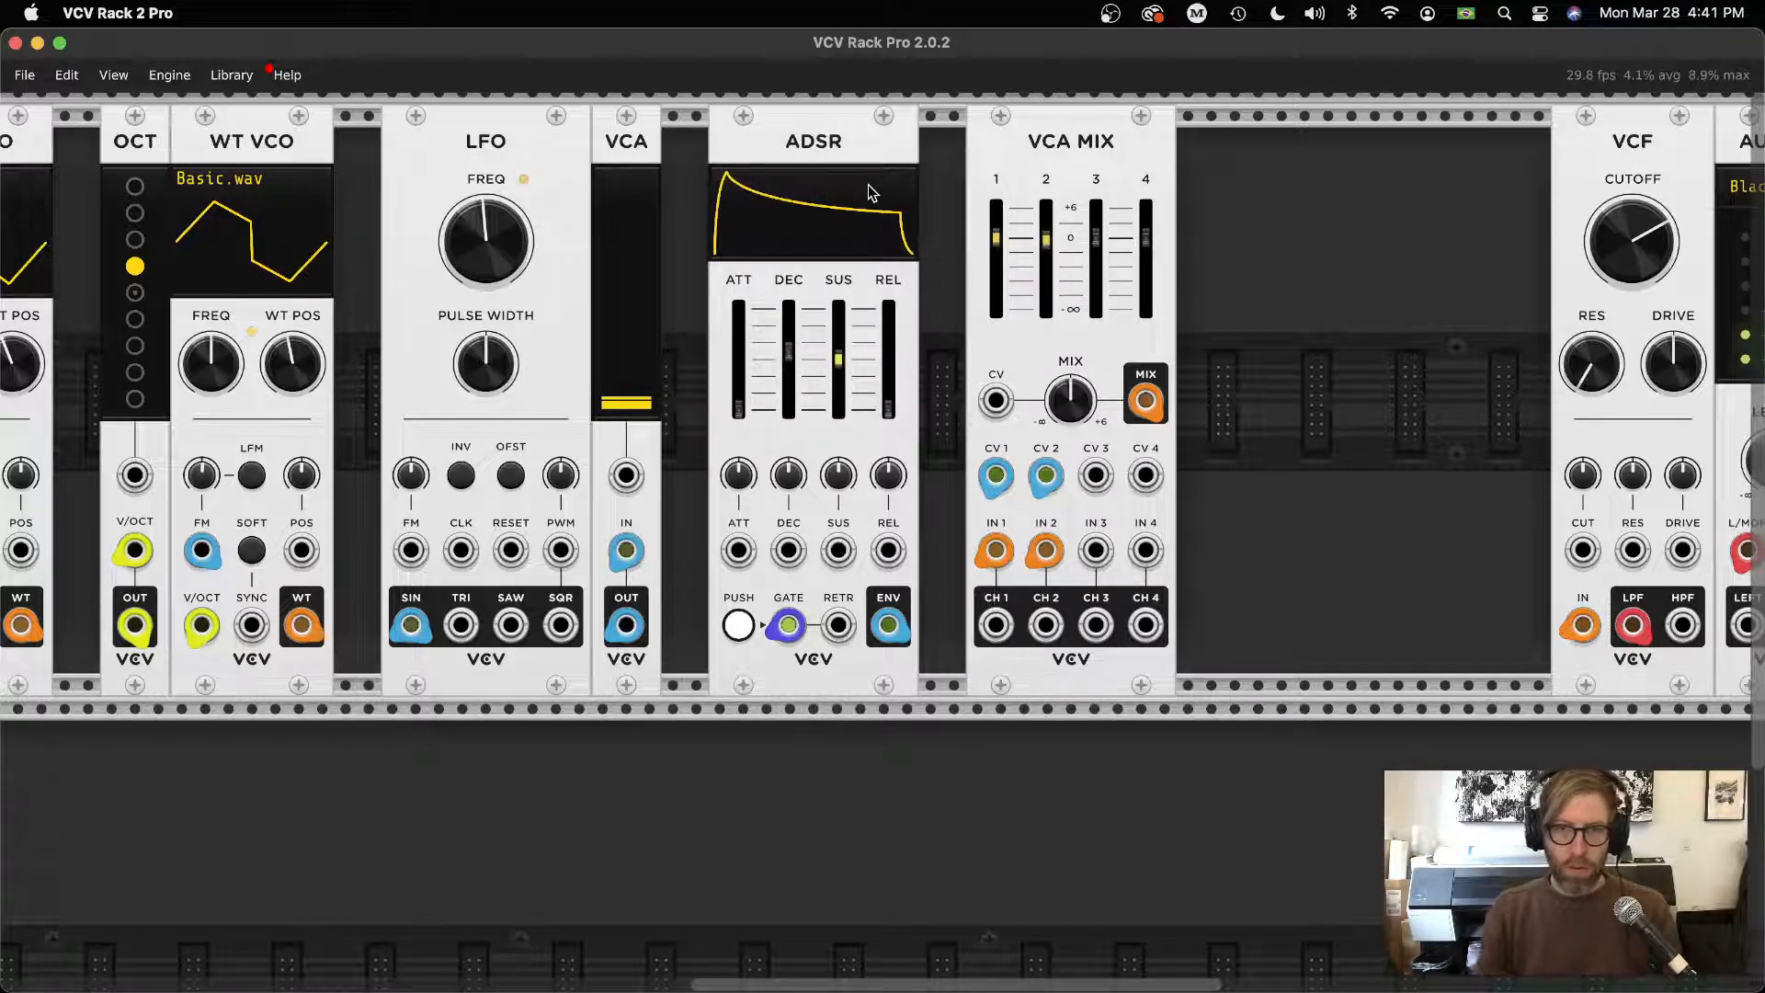
{"action": "scroll", "coordinate": [767, 708], "scroll_direction": "left", "scroll_amount": 6}
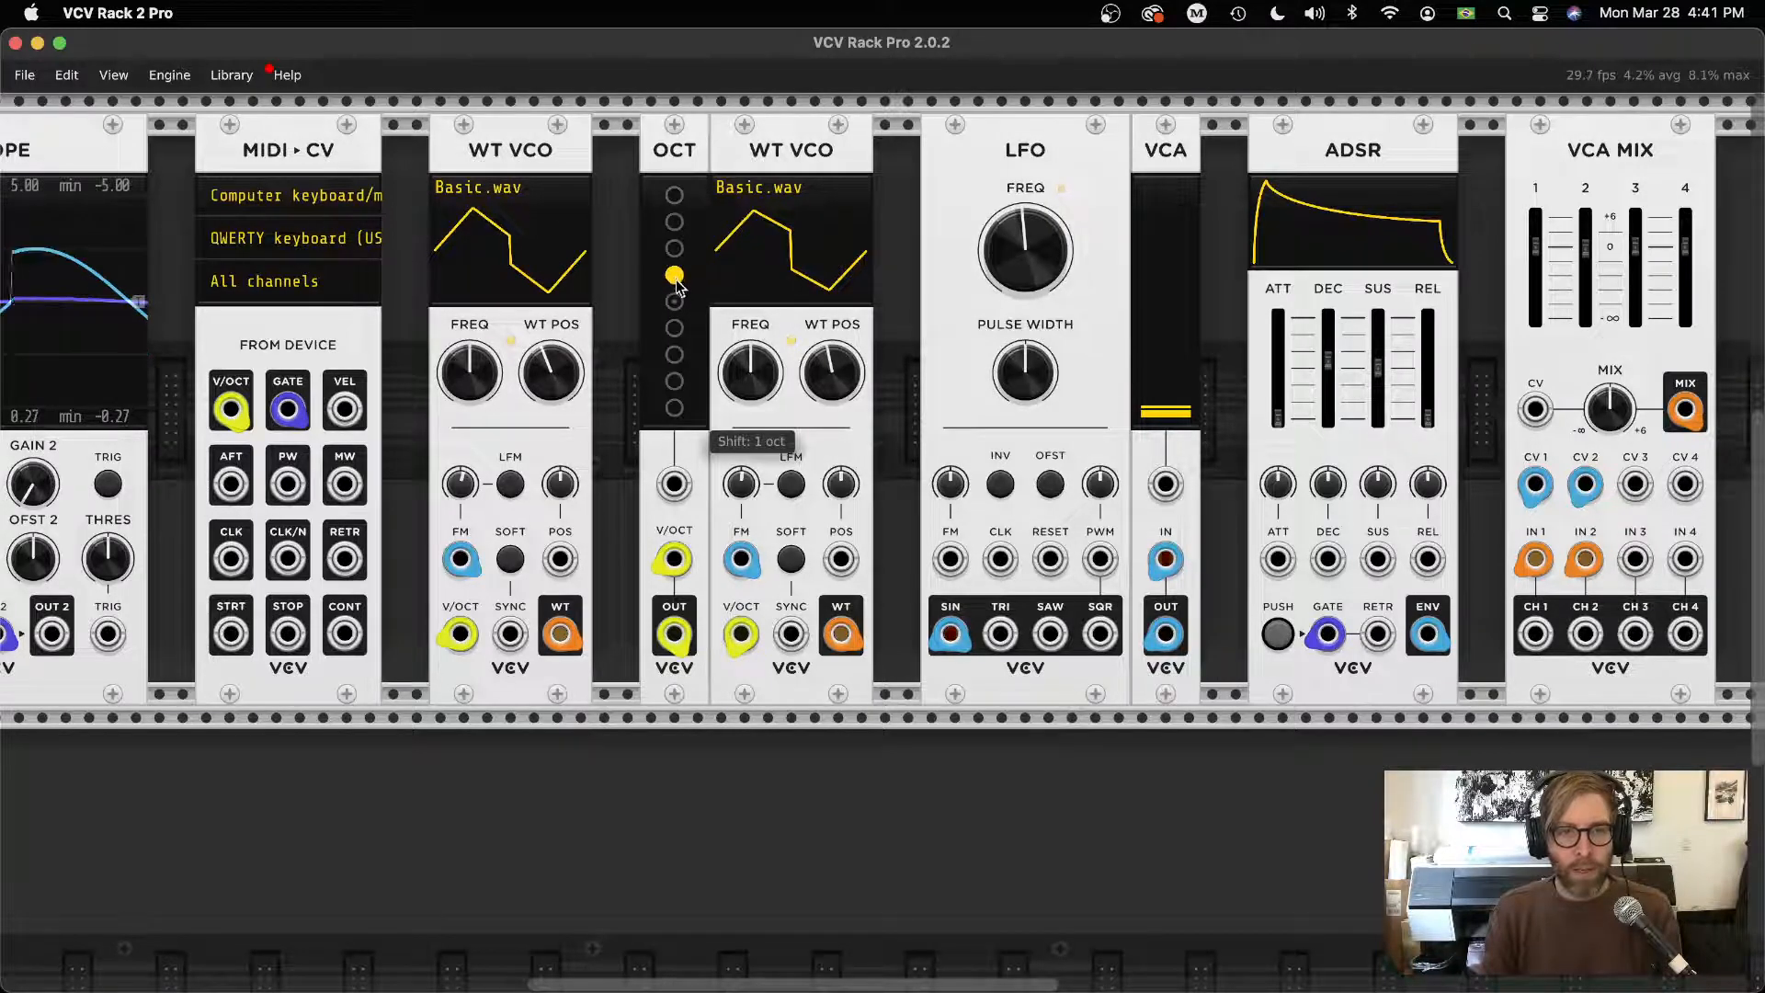
{"action": "left_click", "coordinate": [674, 328]}
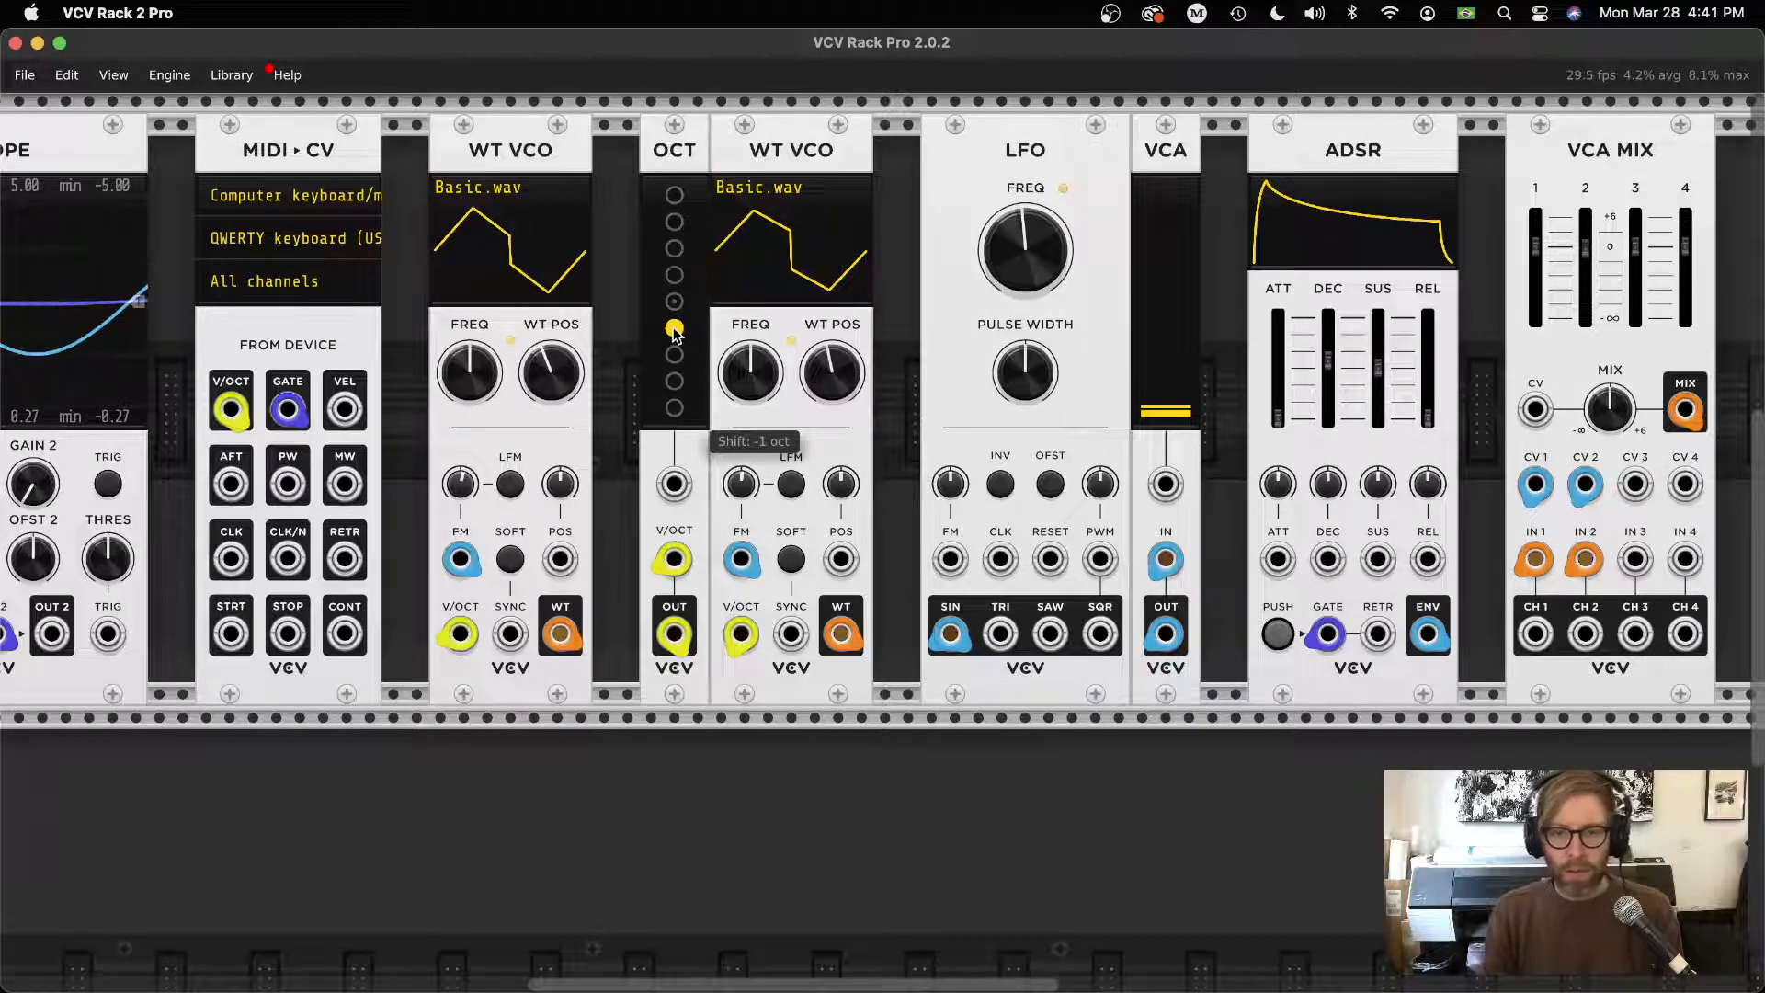
{"action": "left_click_drag", "start_coordinate": [551, 372], "coordinate": [551, 335]}
{"action": "mouse_move", "coordinate": [844, 379]}
{"action": "left_mouse_down"}
{"action": "mouse_move", "coordinate": [844, 341]}
{"action": "mouse_move", "coordinate": [843, 379]}
{"action": "left_mouse_up"}
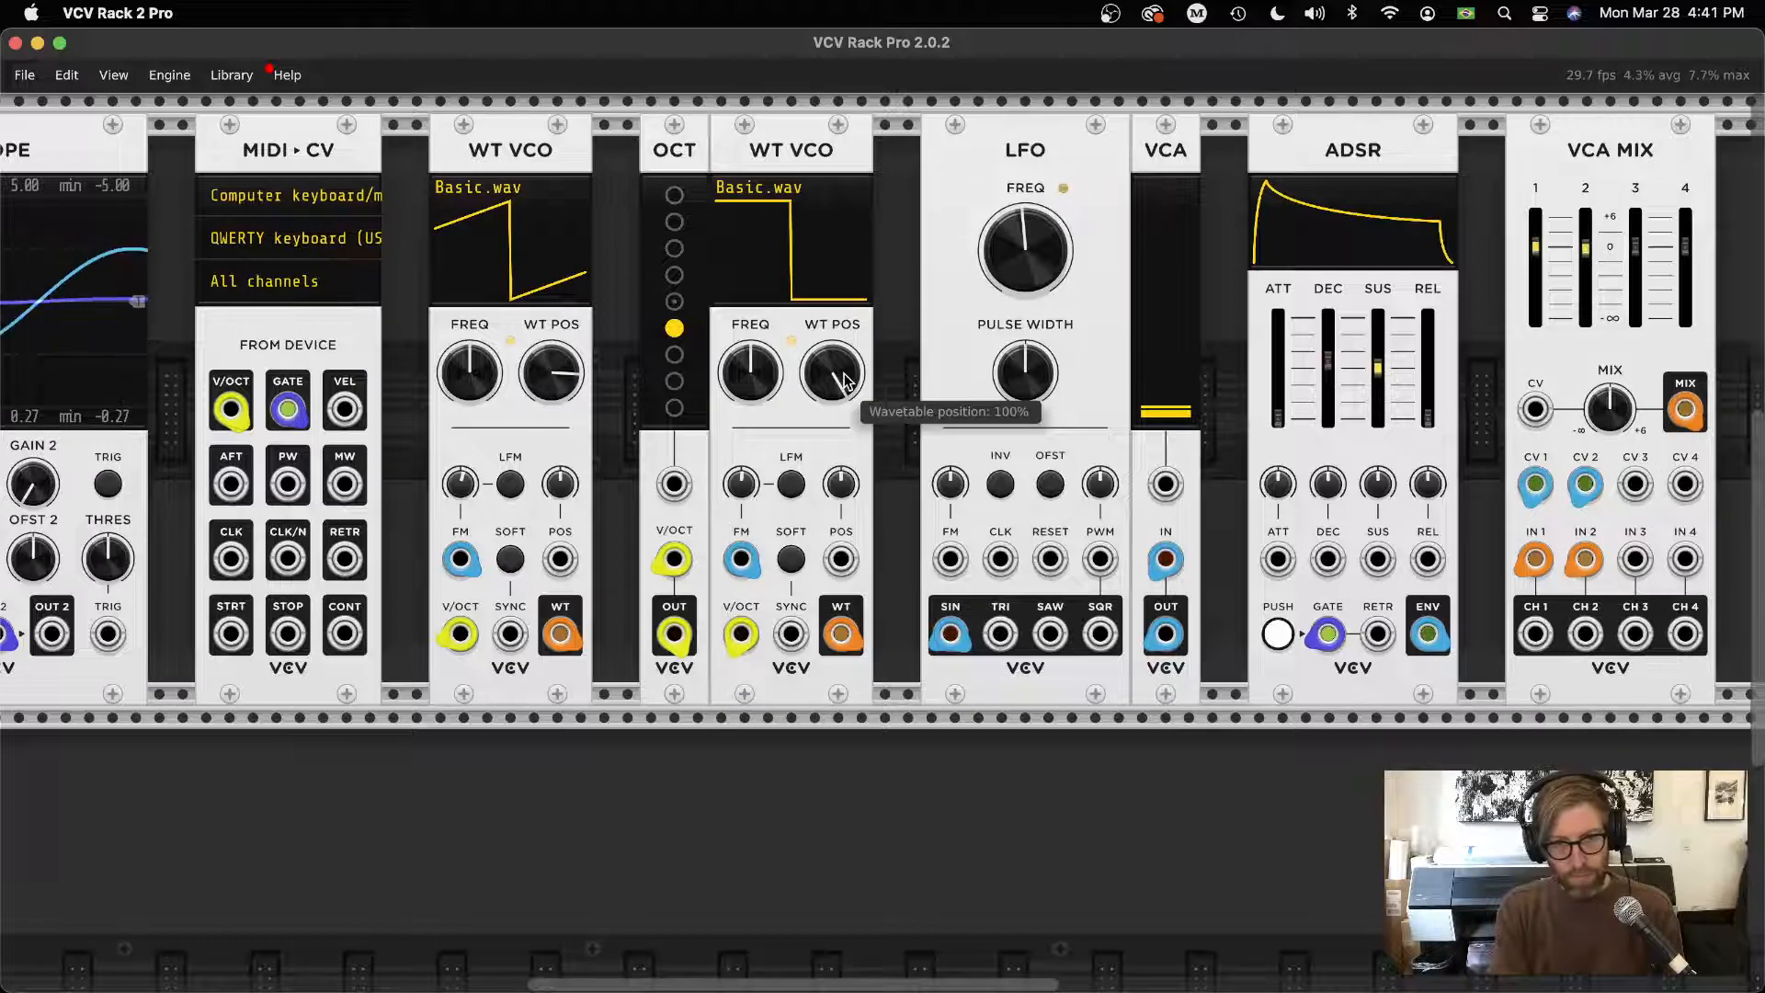
Close the rack gaps by moving the VCF beside the VCA MIX, and the Audio and Palette modules together beside the VCF
{"action": "scroll", "coordinate": [982, 540], "scroll_direction": "right", "scroll_amount": 10}
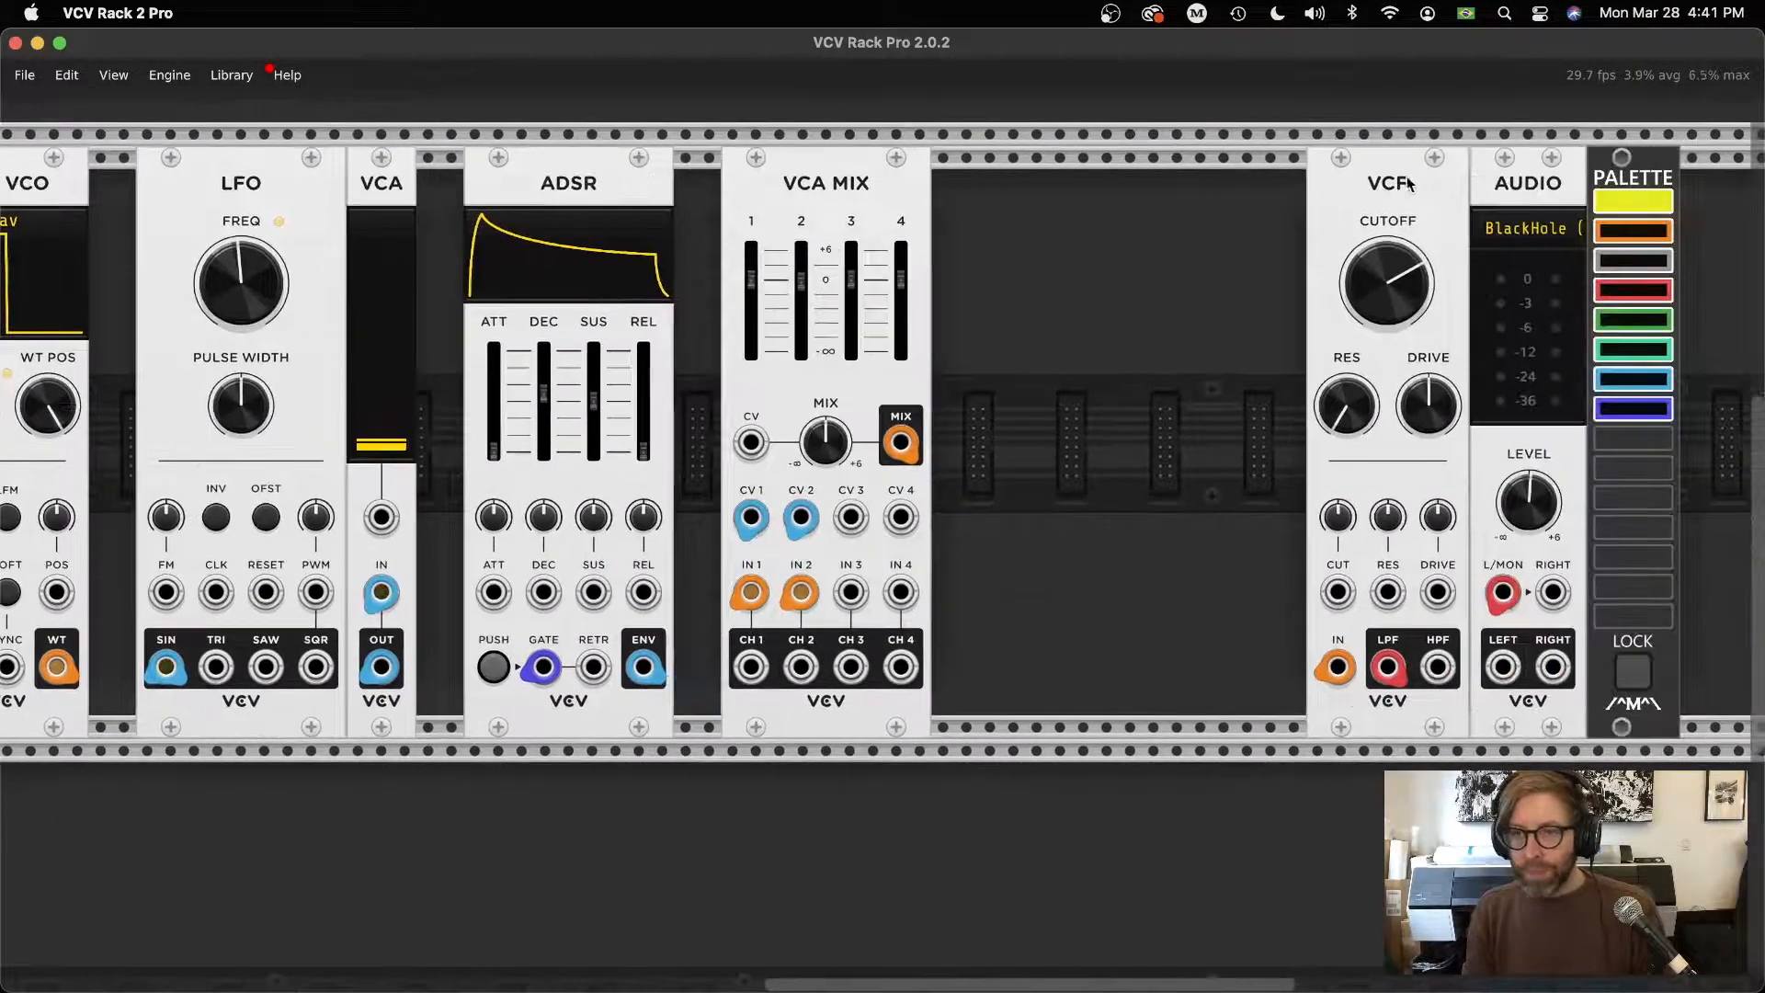
{"action": "left_click_drag", "start_coordinate": [1407, 184], "coordinate": [1085, 174]}
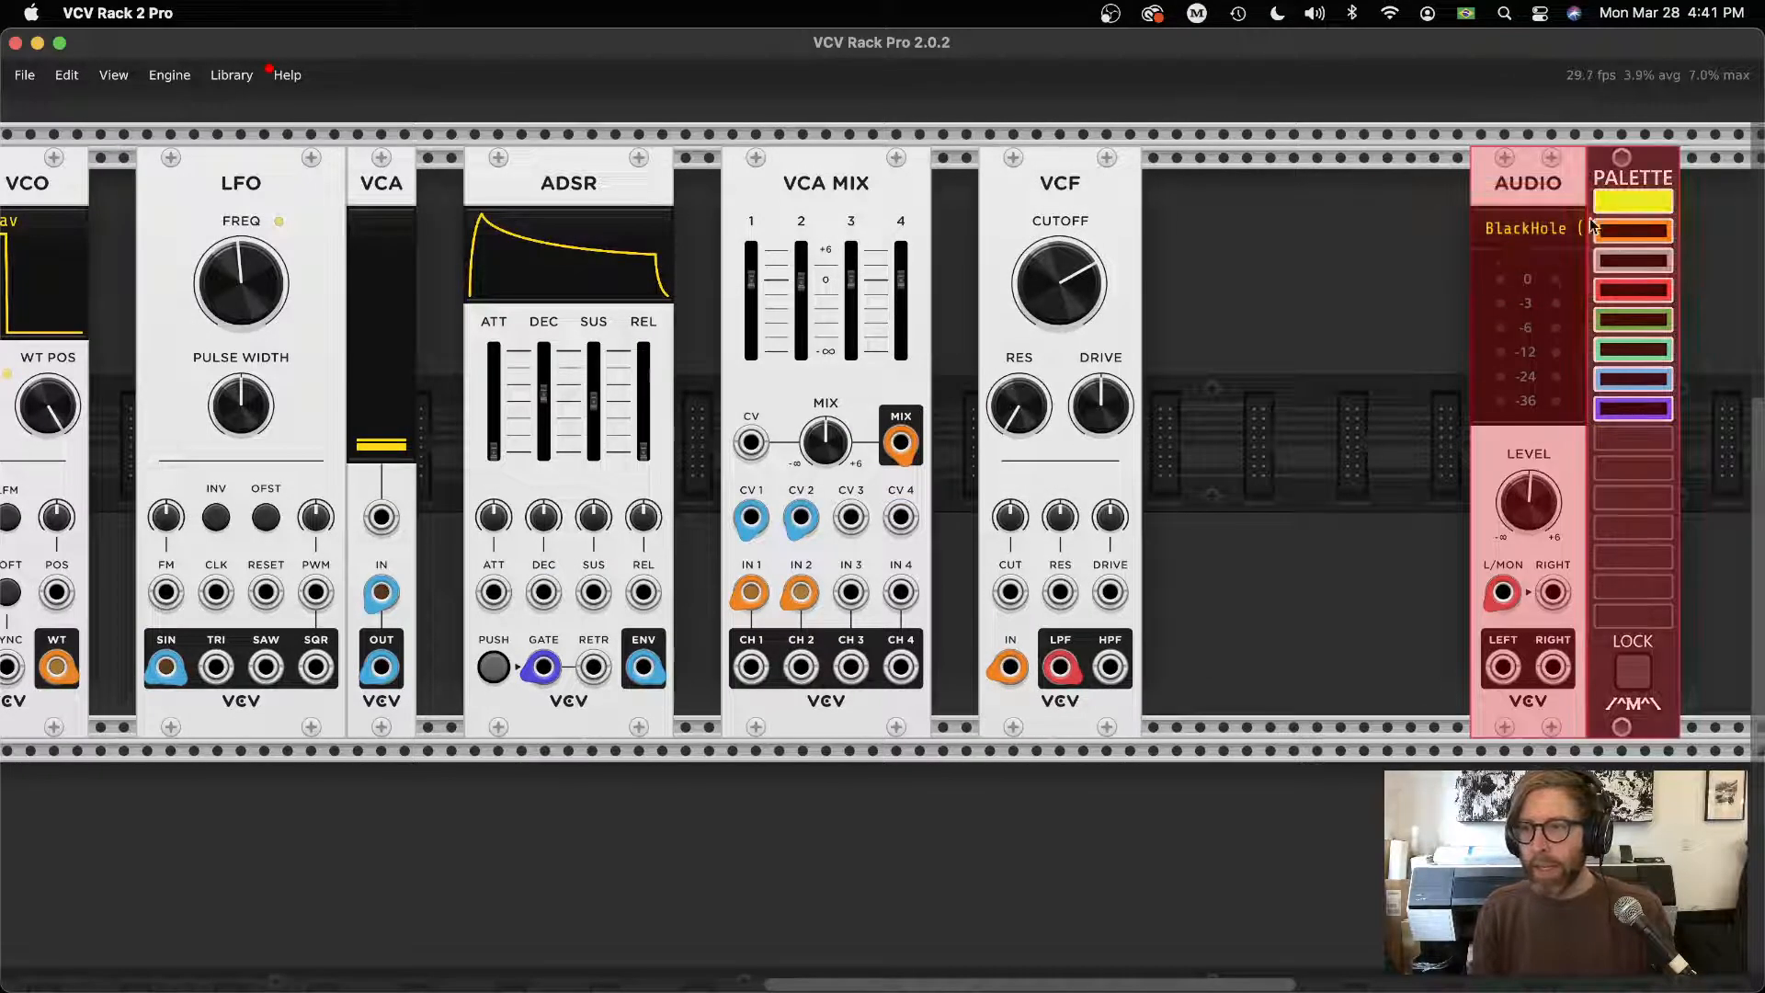
{"action": "left_click_drag", "start_coordinate": [1591, 218], "coordinate": [1117, 252]}
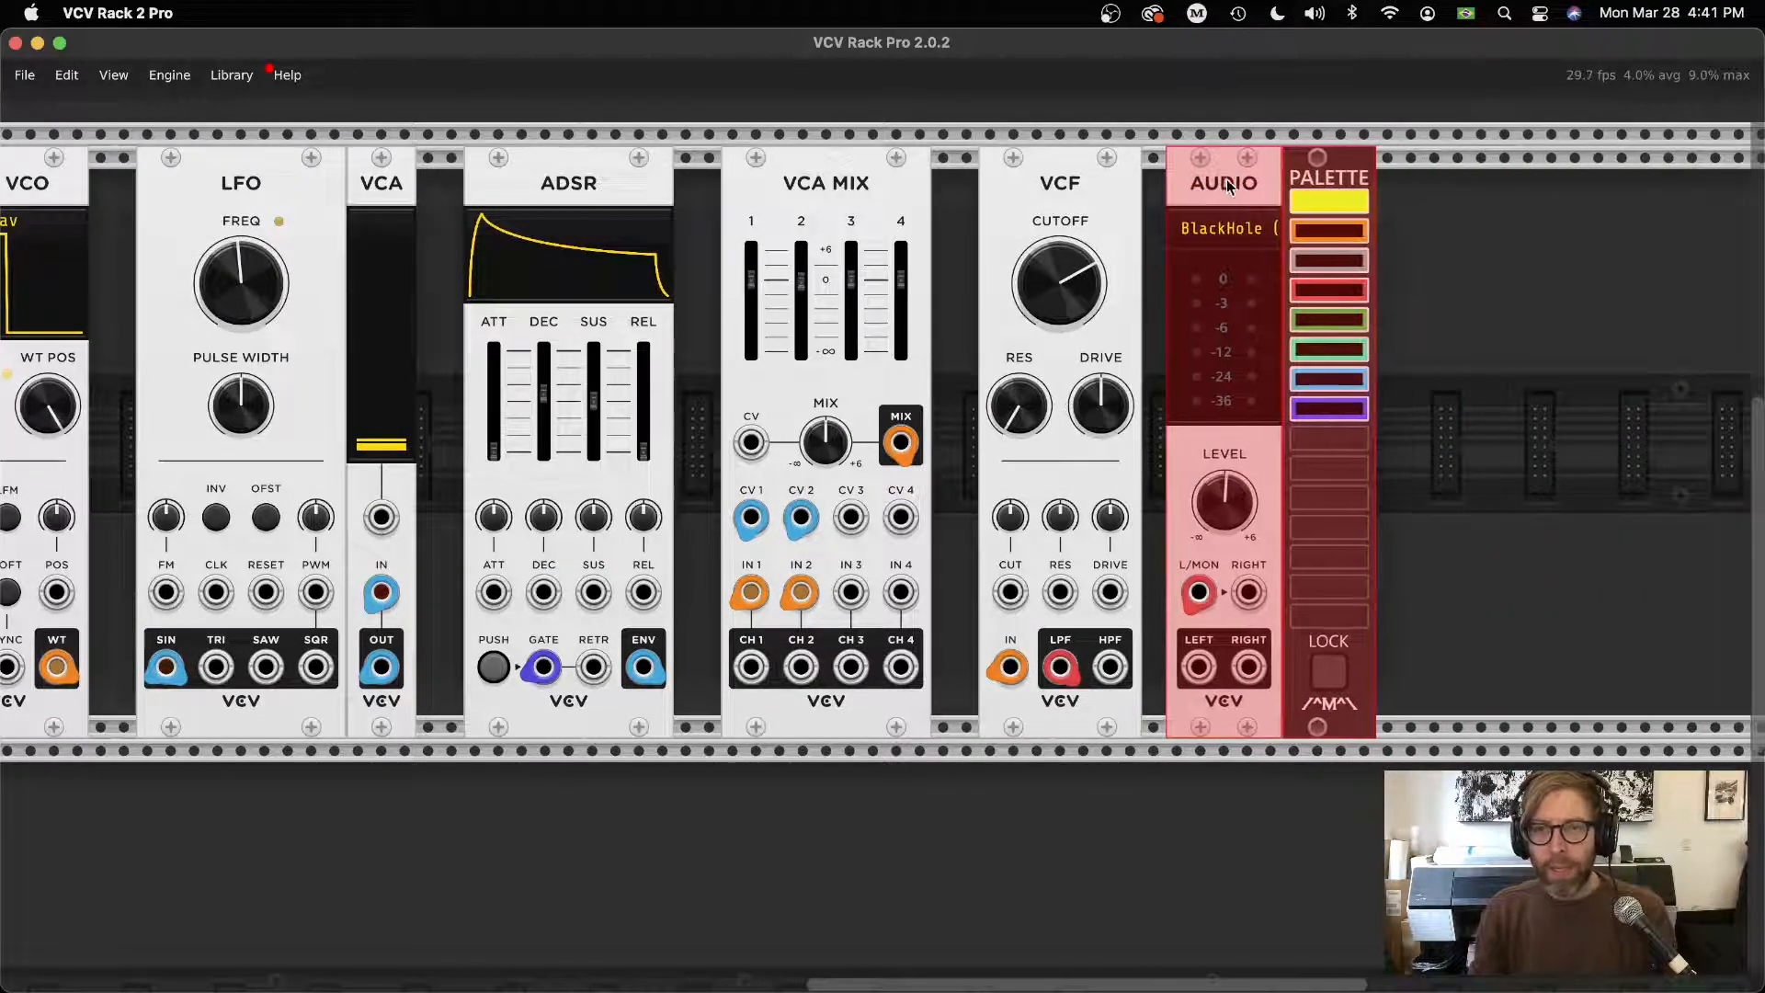
{"action": "left_click_drag", "start_coordinate": [1226, 186], "coordinate": [1236, 185]}
Try sweeping the first WT VCO's wavetable position from the sawtooth down to about mid-range
{"action": "scroll", "coordinate": [1106, 287], "scroll_direction": "left", "scroll_amount": 8}
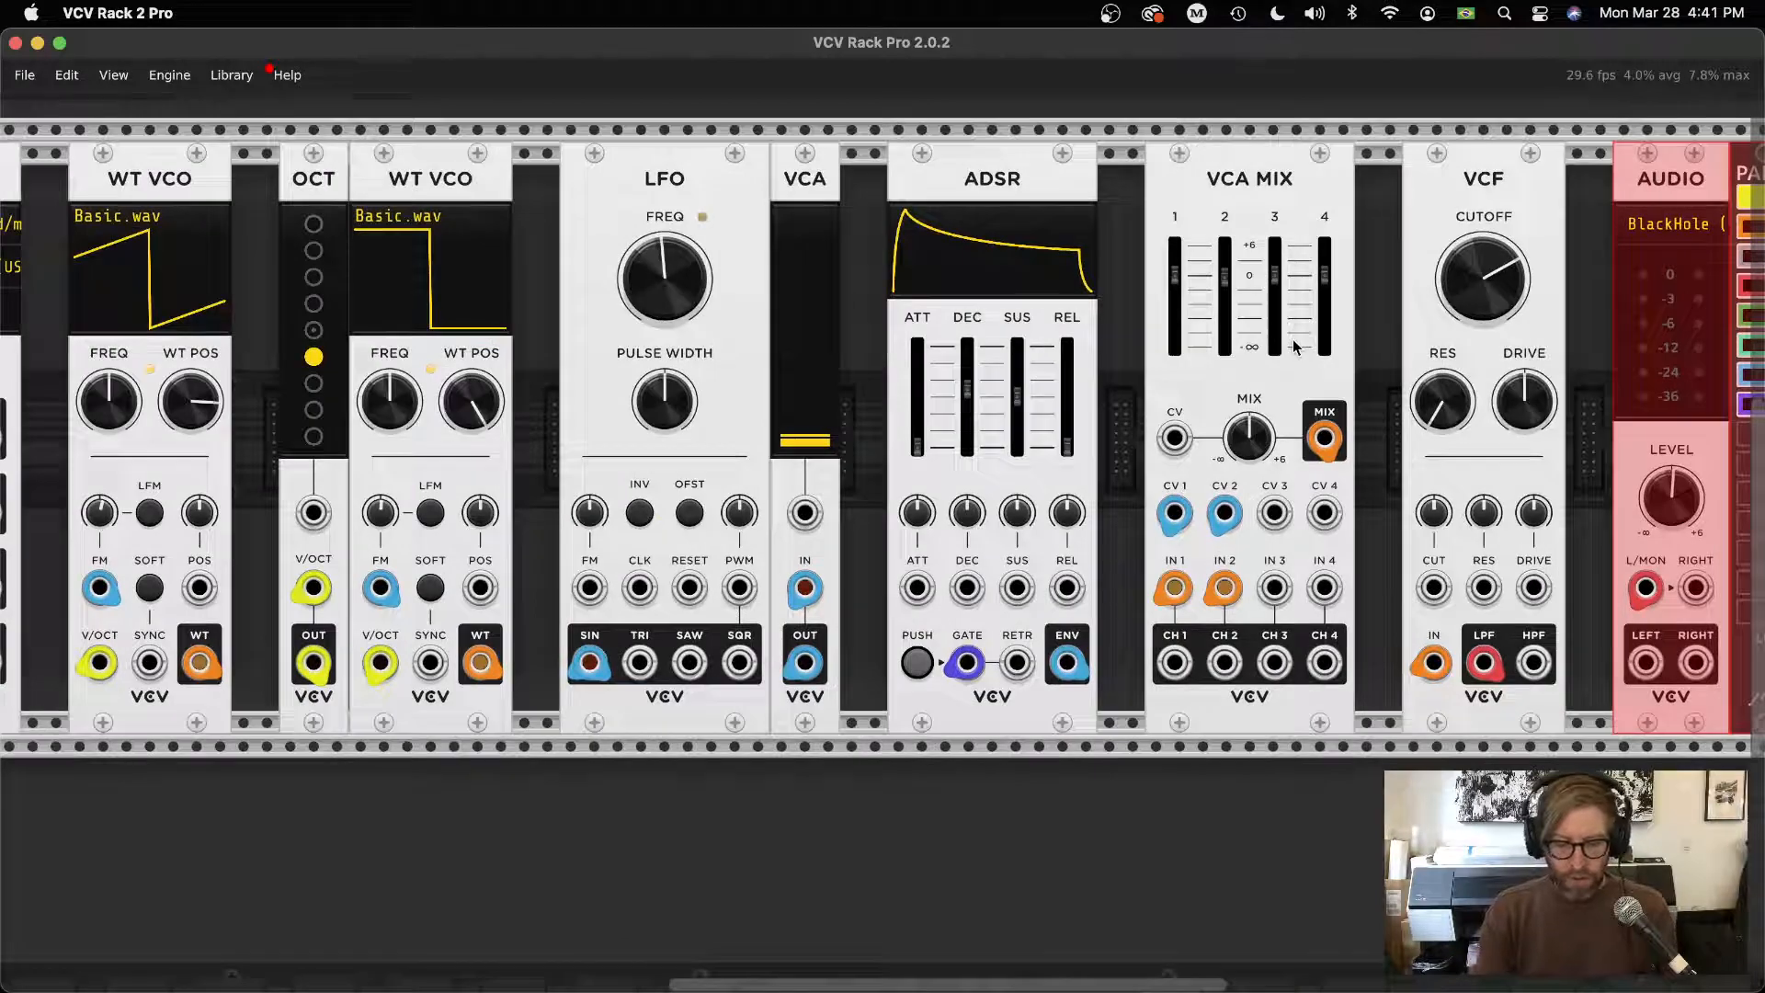
{"action": "key", "text": "super+minus"}
{"action": "scroll", "coordinate": [1085, 559], "scroll_direction": "left", "scroll_amount": 4}
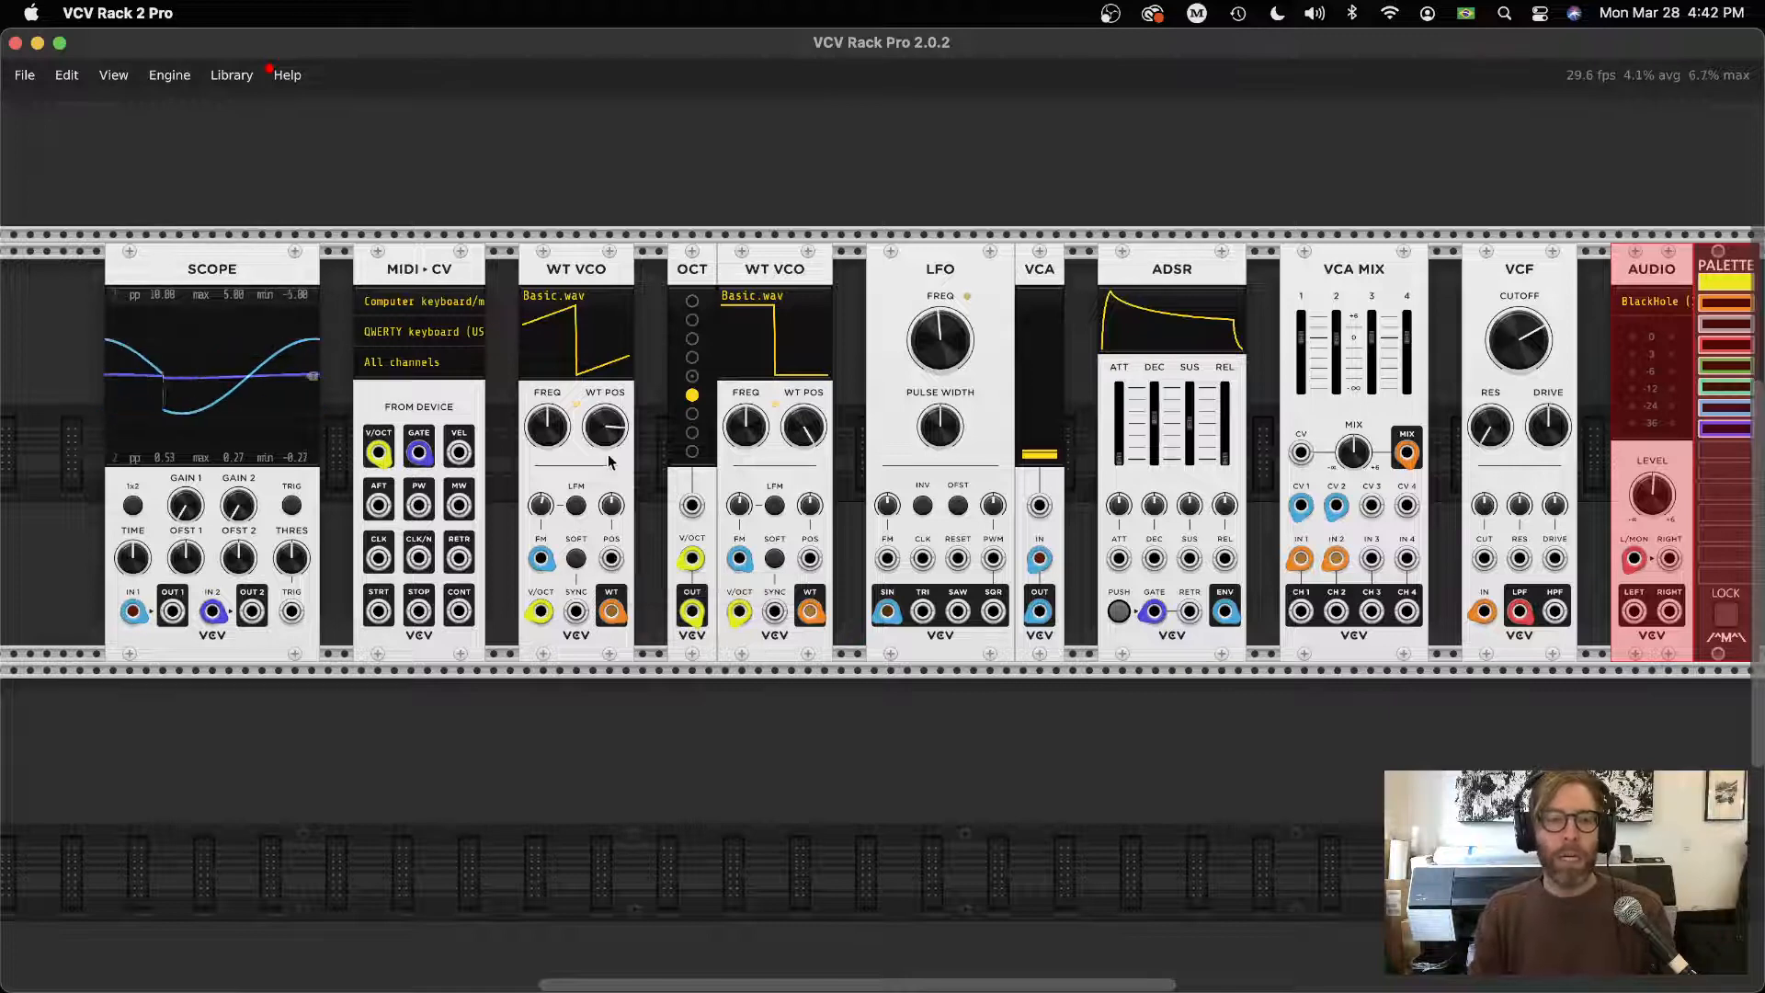
{"action": "mouse_move", "coordinate": [609, 429]}
{"action": "left_click_drag", "start_coordinate": [610, 429], "coordinate": [610, 447]}
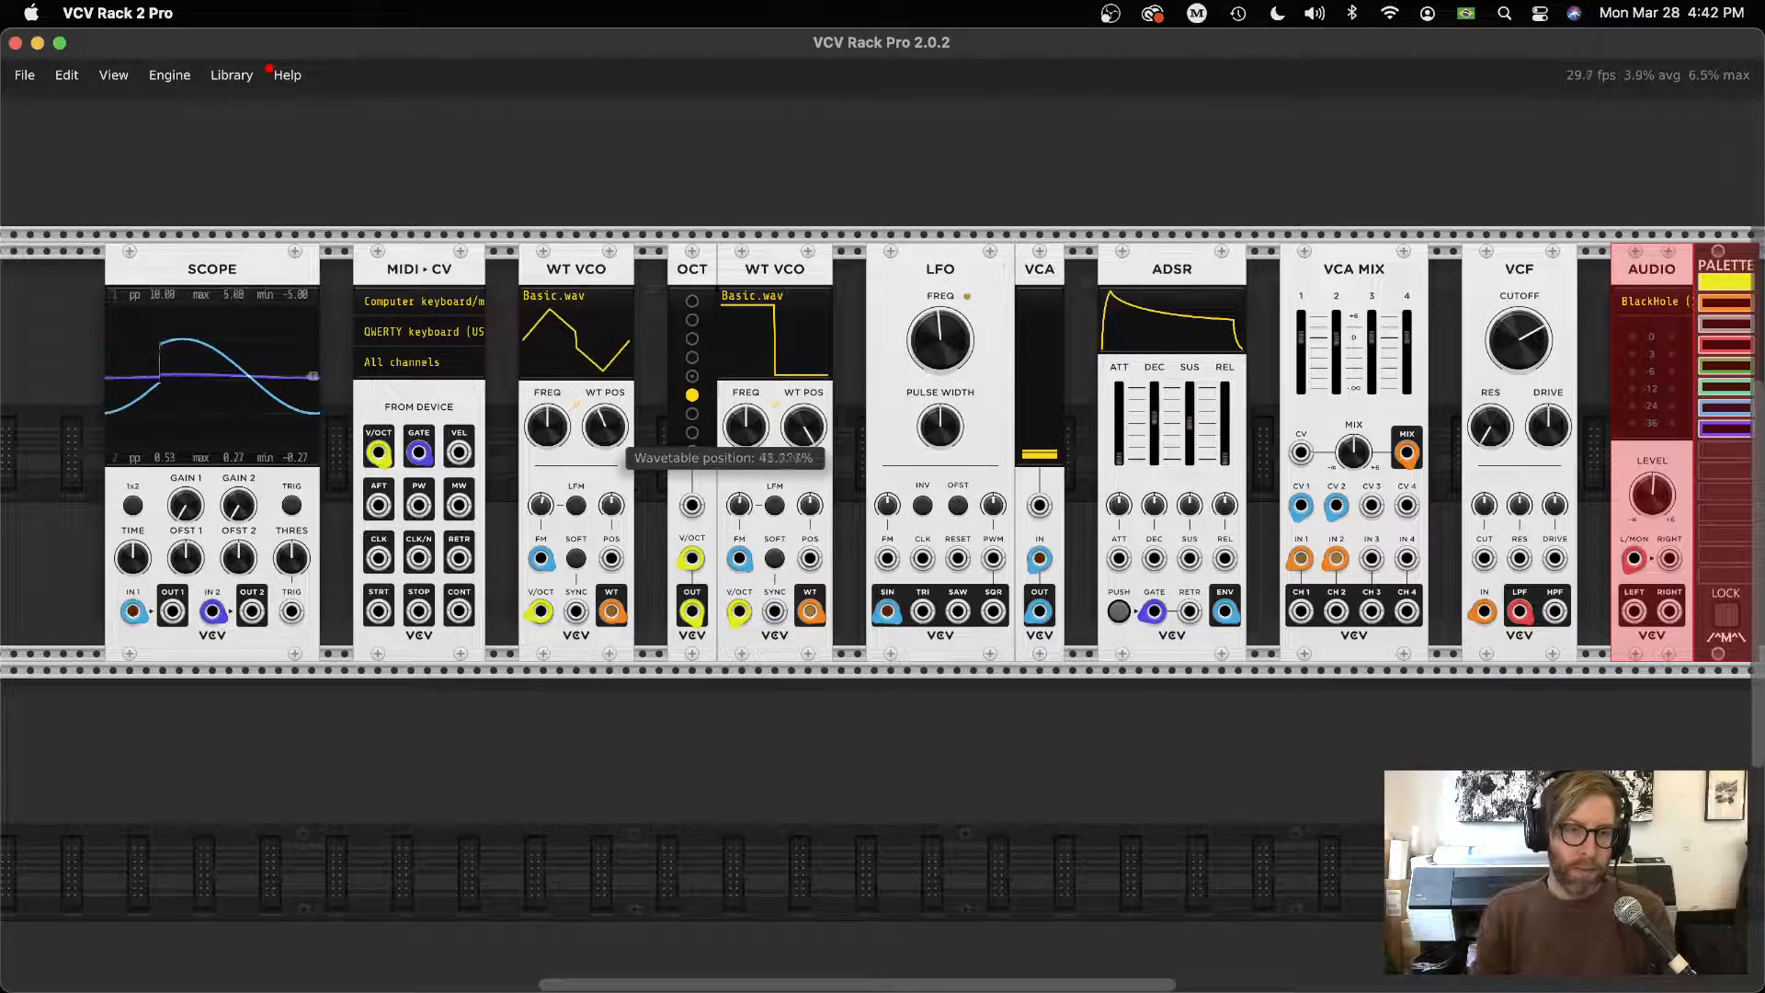
Add a VCV Random module from the module library and place it in the second row directly below MIDI-CV
{"action": "right_click", "coordinate": [813, 752]}
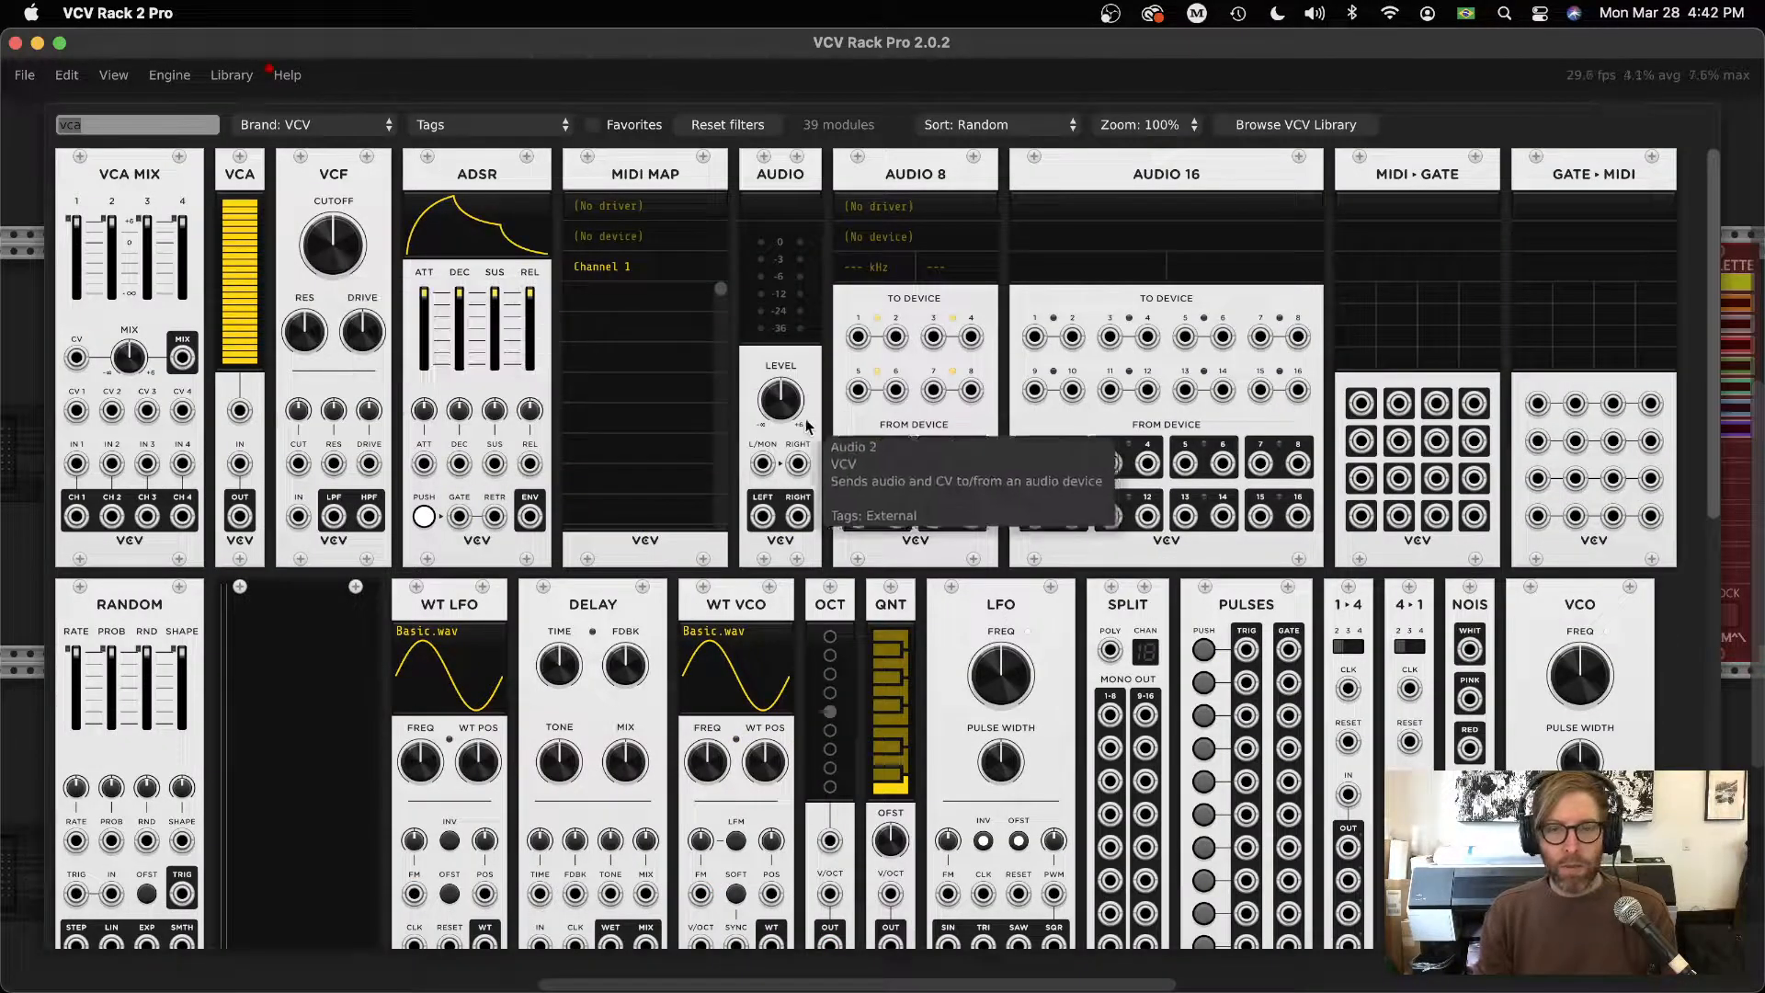
{"action": "scroll", "coordinate": [1012, 414], "scroll_direction": "down", "scroll_amount": 10}
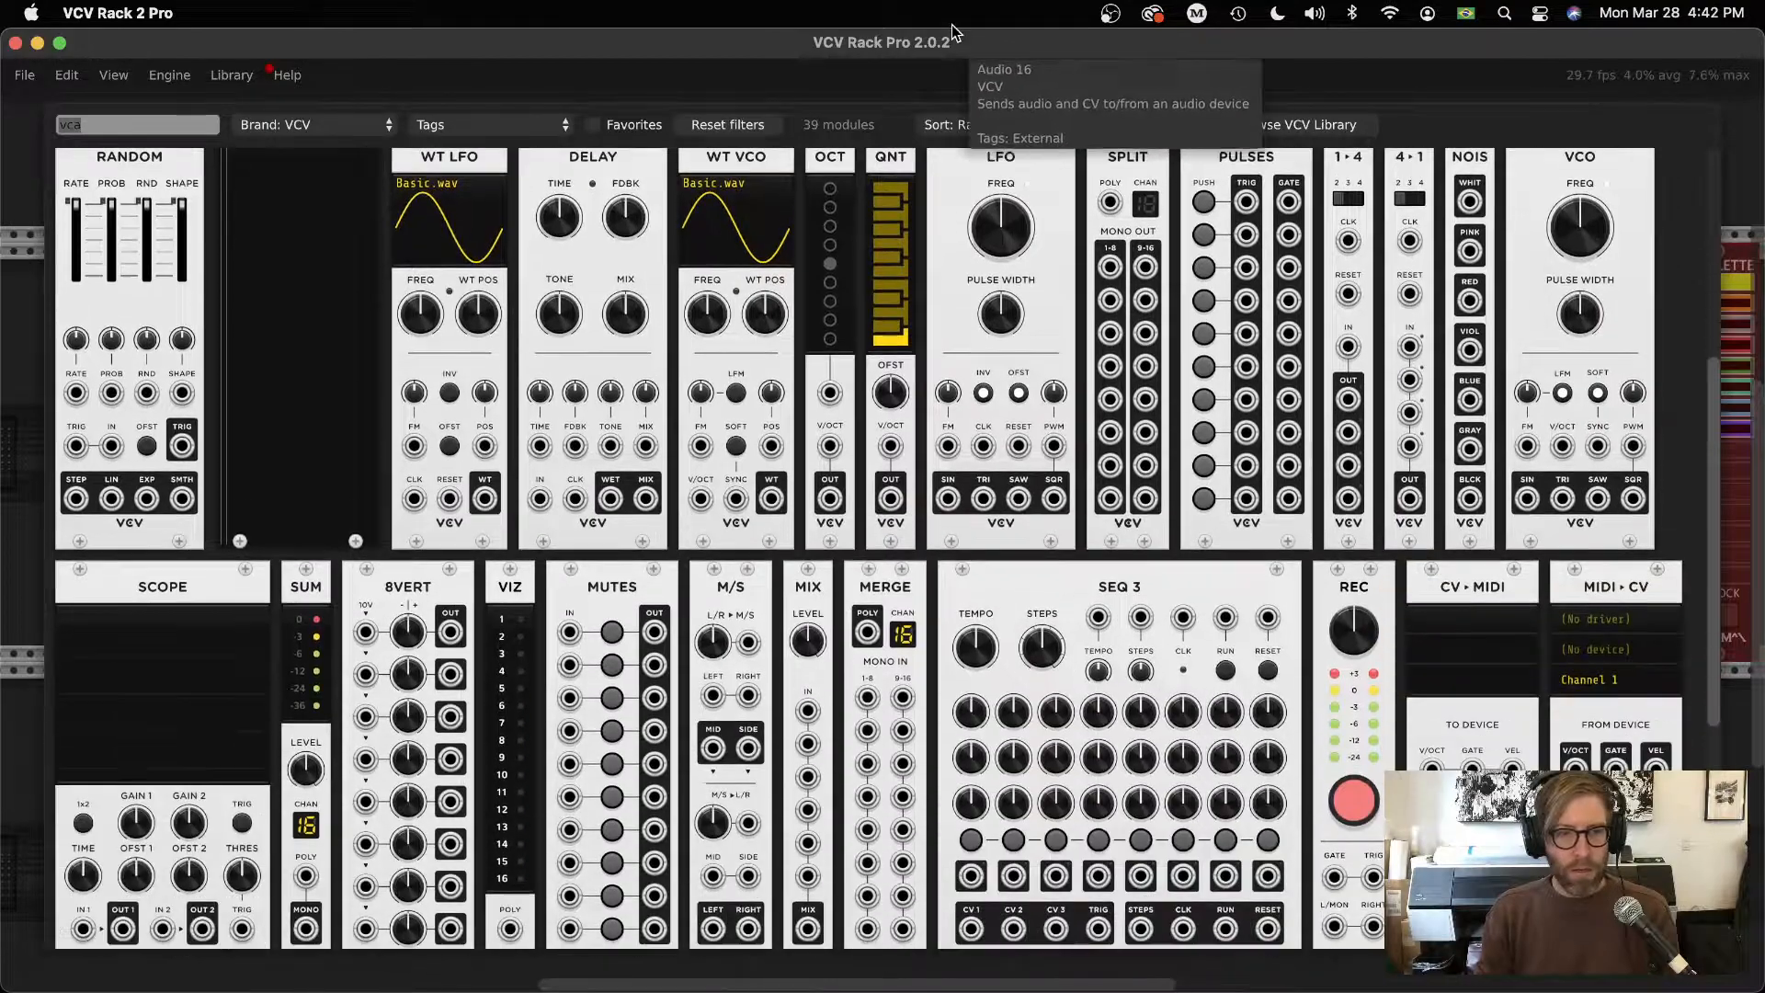
{"action": "scroll", "coordinate": [1055, 329], "scroll_direction": "down", "scroll_amount": 5}
{"action": "scroll", "coordinate": [1018, 410], "scroll_direction": "down", "scroll_amount": 5}
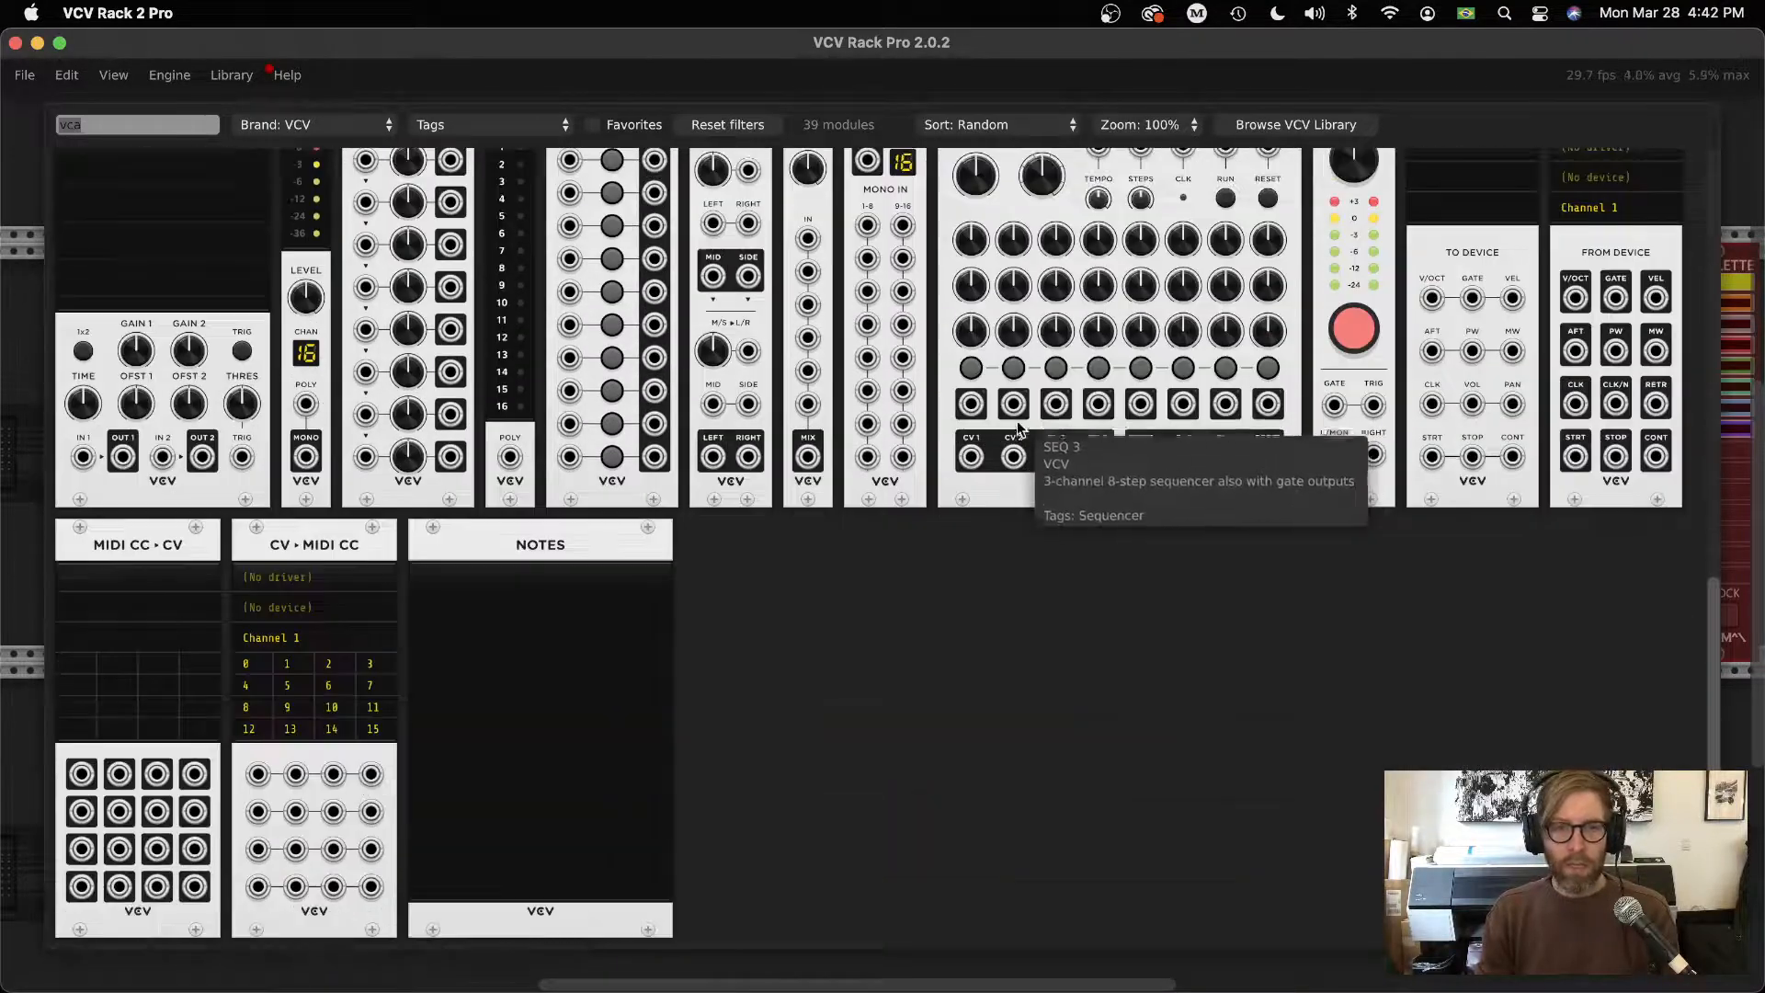
{"action": "scroll", "coordinate": [1018, 428], "scroll_direction": "up", "scroll_amount": 15}
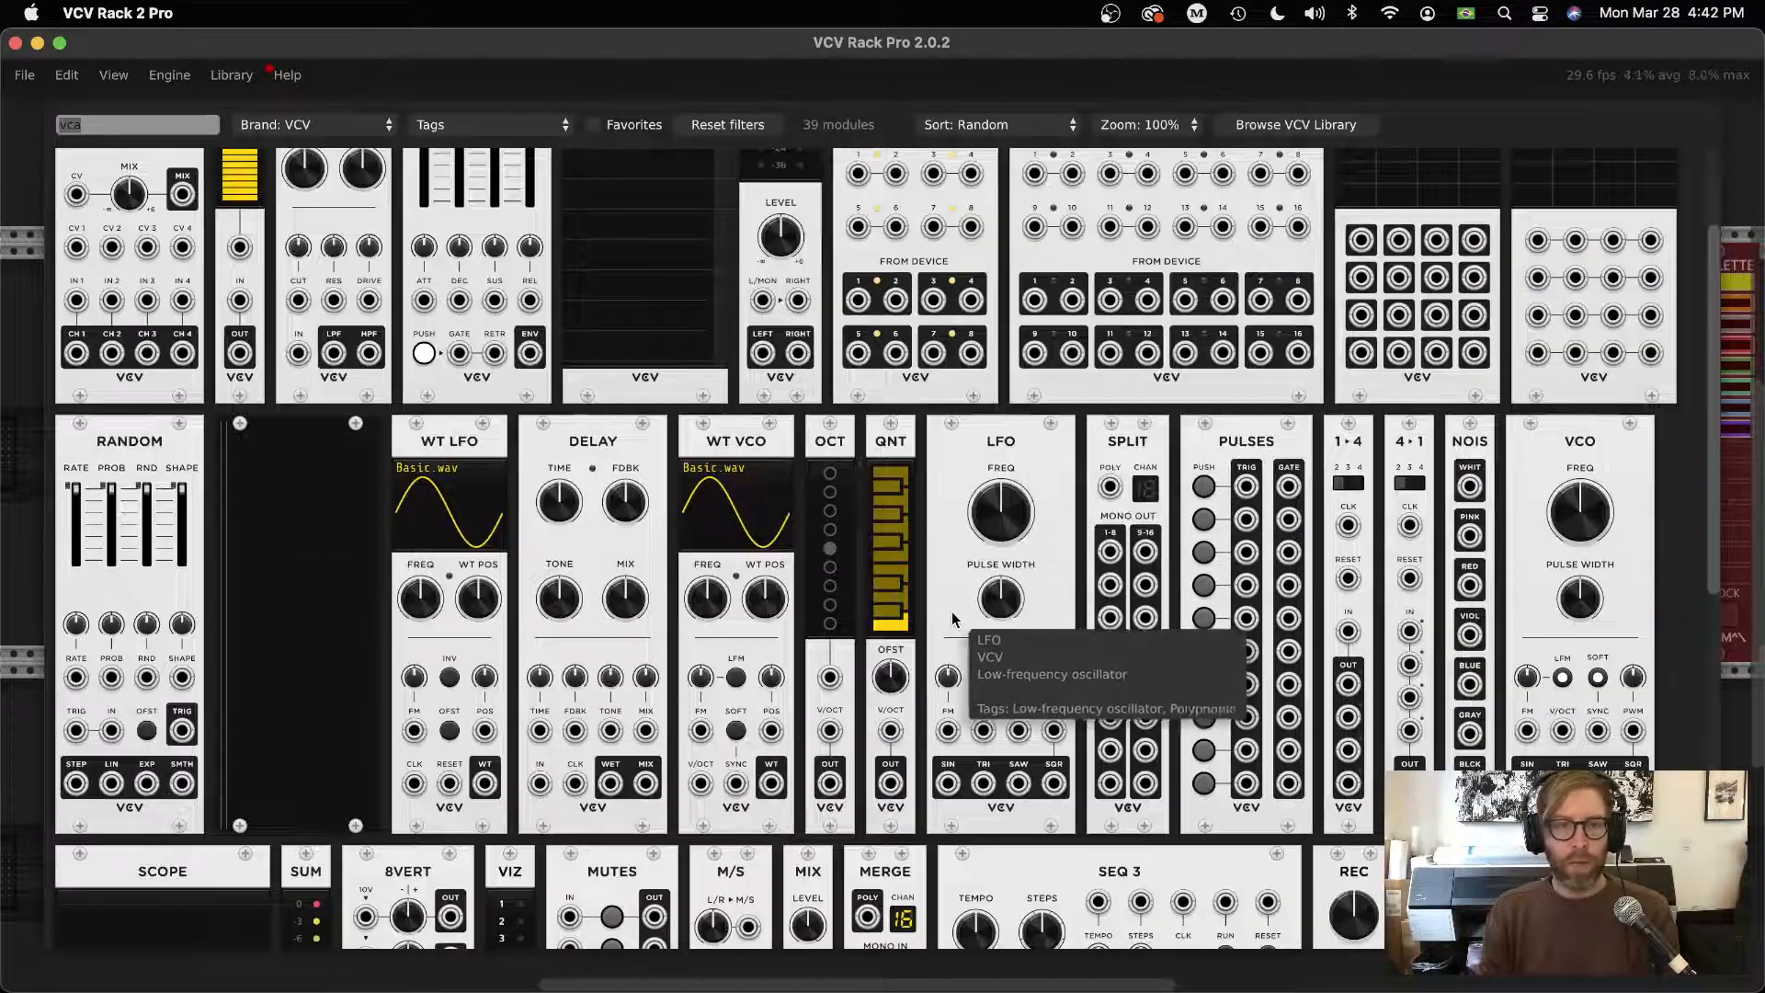
{"action": "scroll", "coordinate": [952, 610], "scroll_direction": "up", "scroll_amount": 3}
{"action": "left_click_drag", "start_coordinate": [145, 579], "coordinate": [657, 693]}
{"action": "scroll", "coordinate": [1123, 735], "scroll_direction": "down", "scroll_amount": 3}
{"action": "scroll", "coordinate": [1083, 695], "scroll_direction": "right", "scroll_amount": 2}
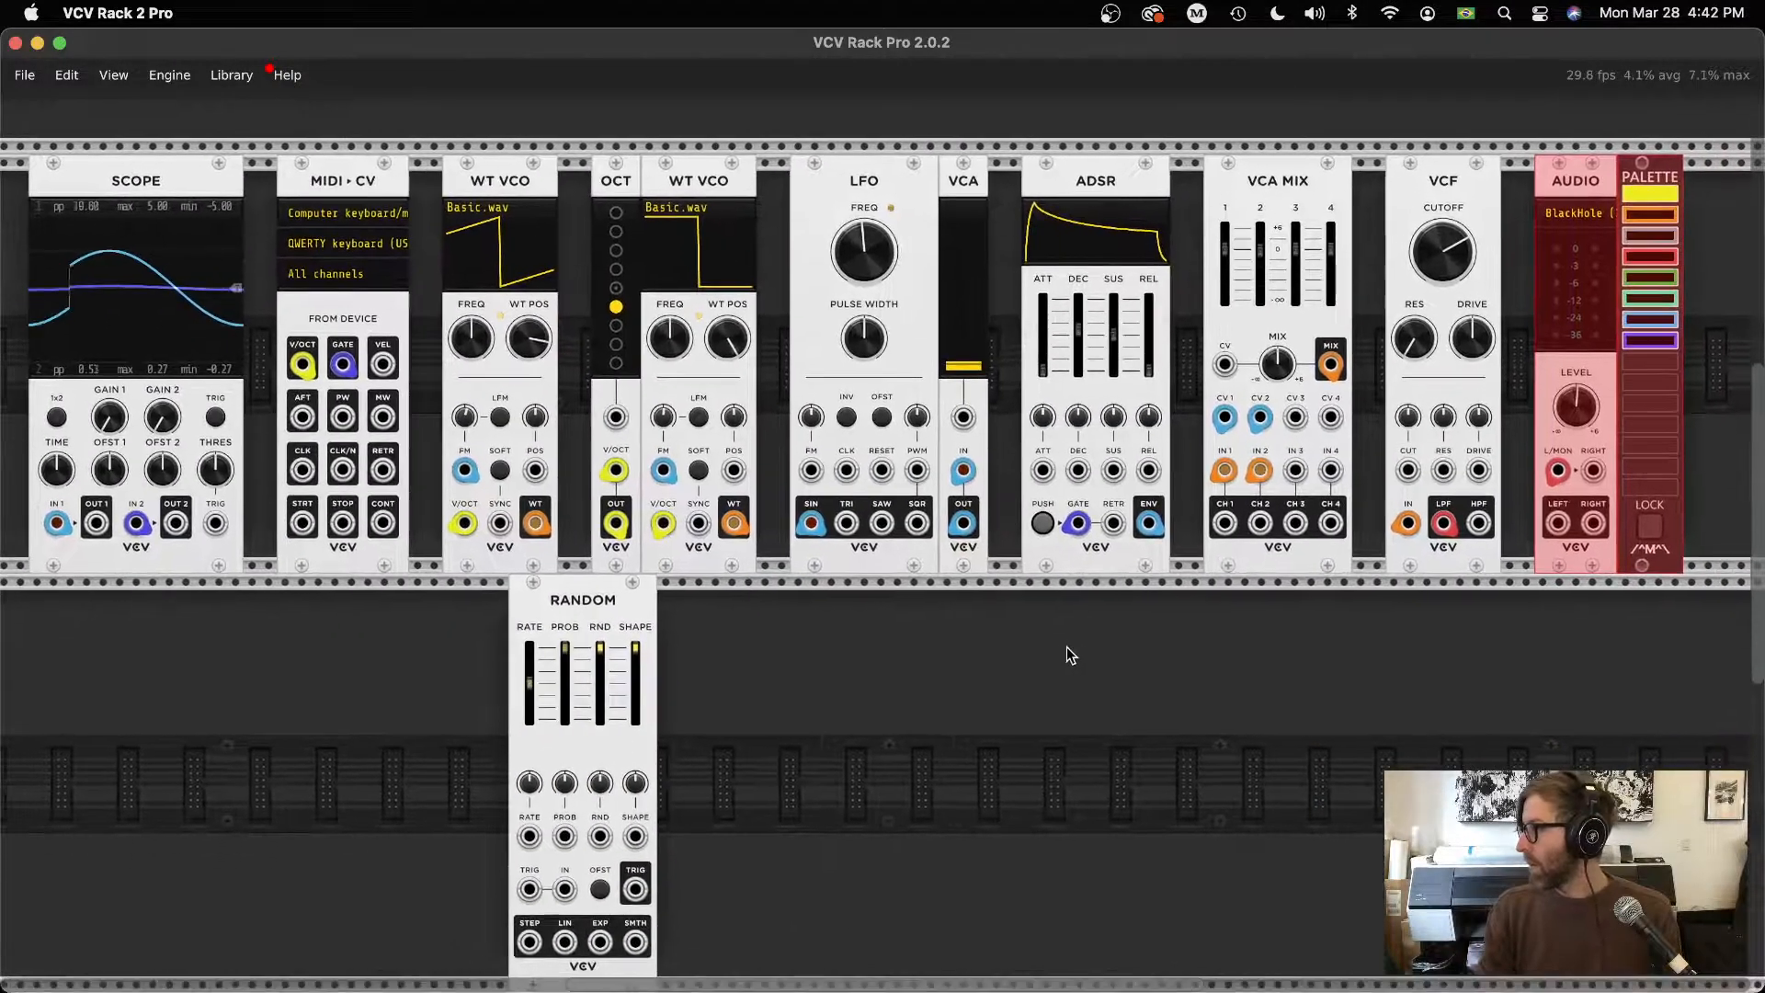
{"action": "scroll", "coordinate": [1066, 647], "scroll_direction": "left", "scroll_amount": 1}
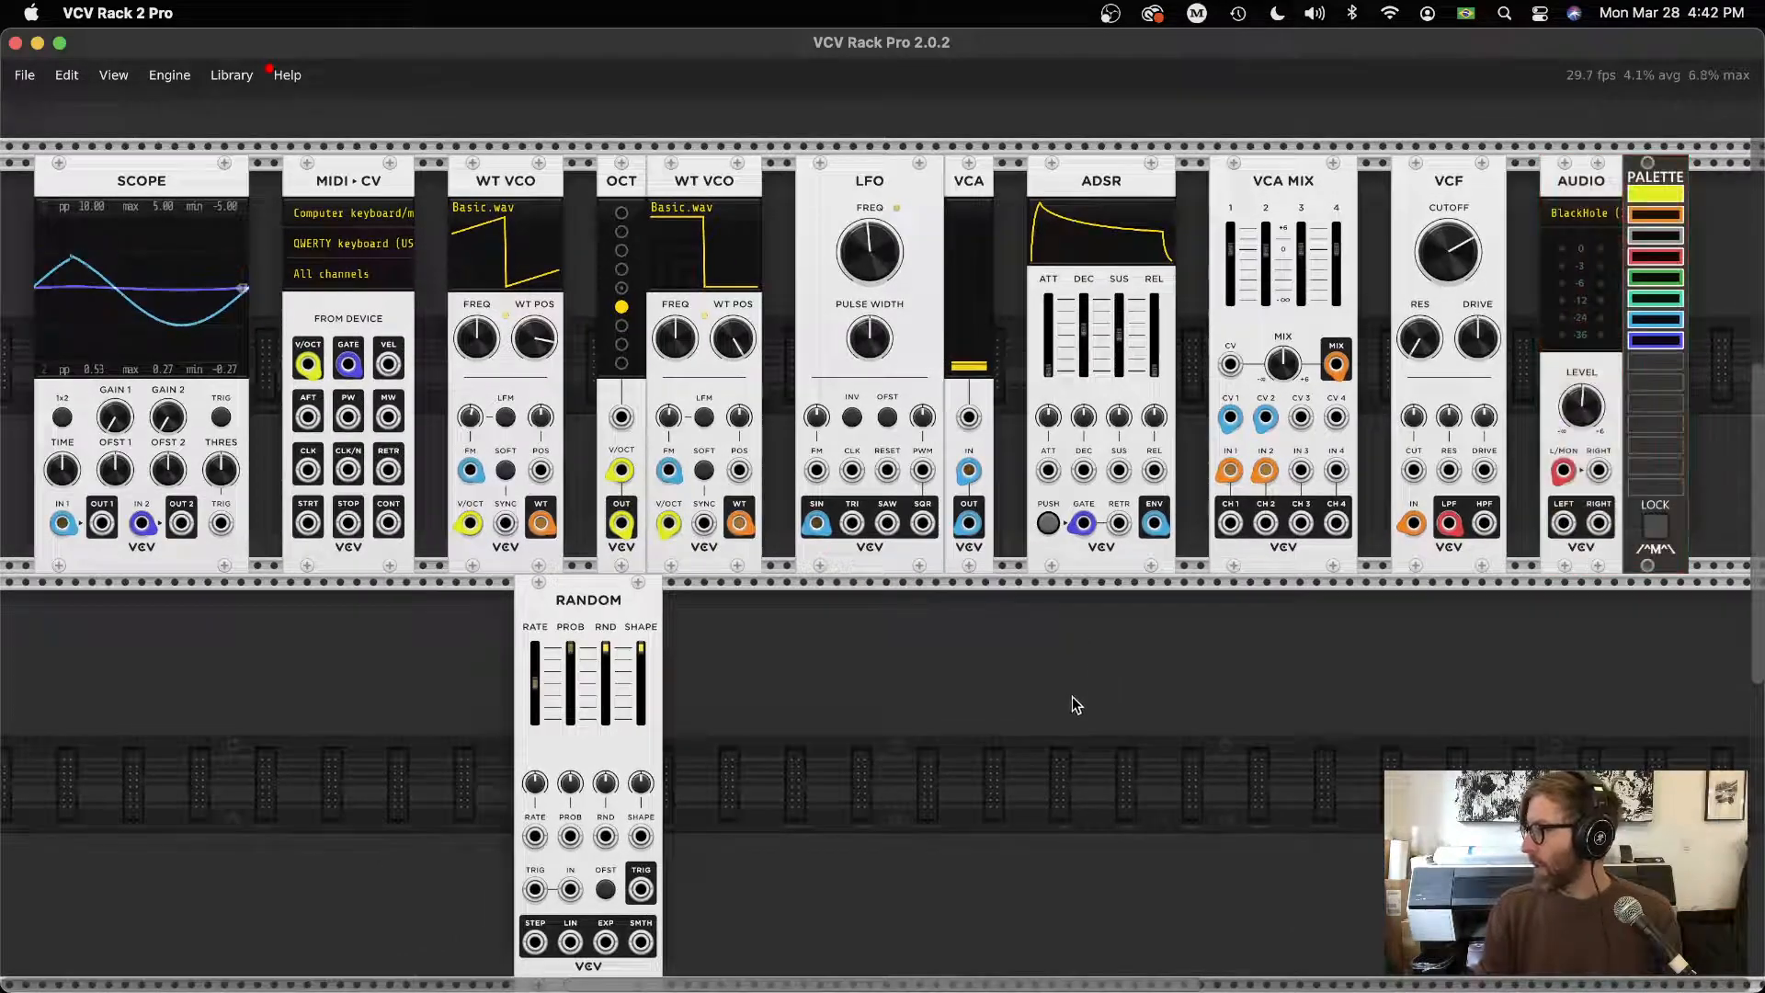
{"action": "left_click_drag", "start_coordinate": [584, 603], "coordinate": [352, 603]}
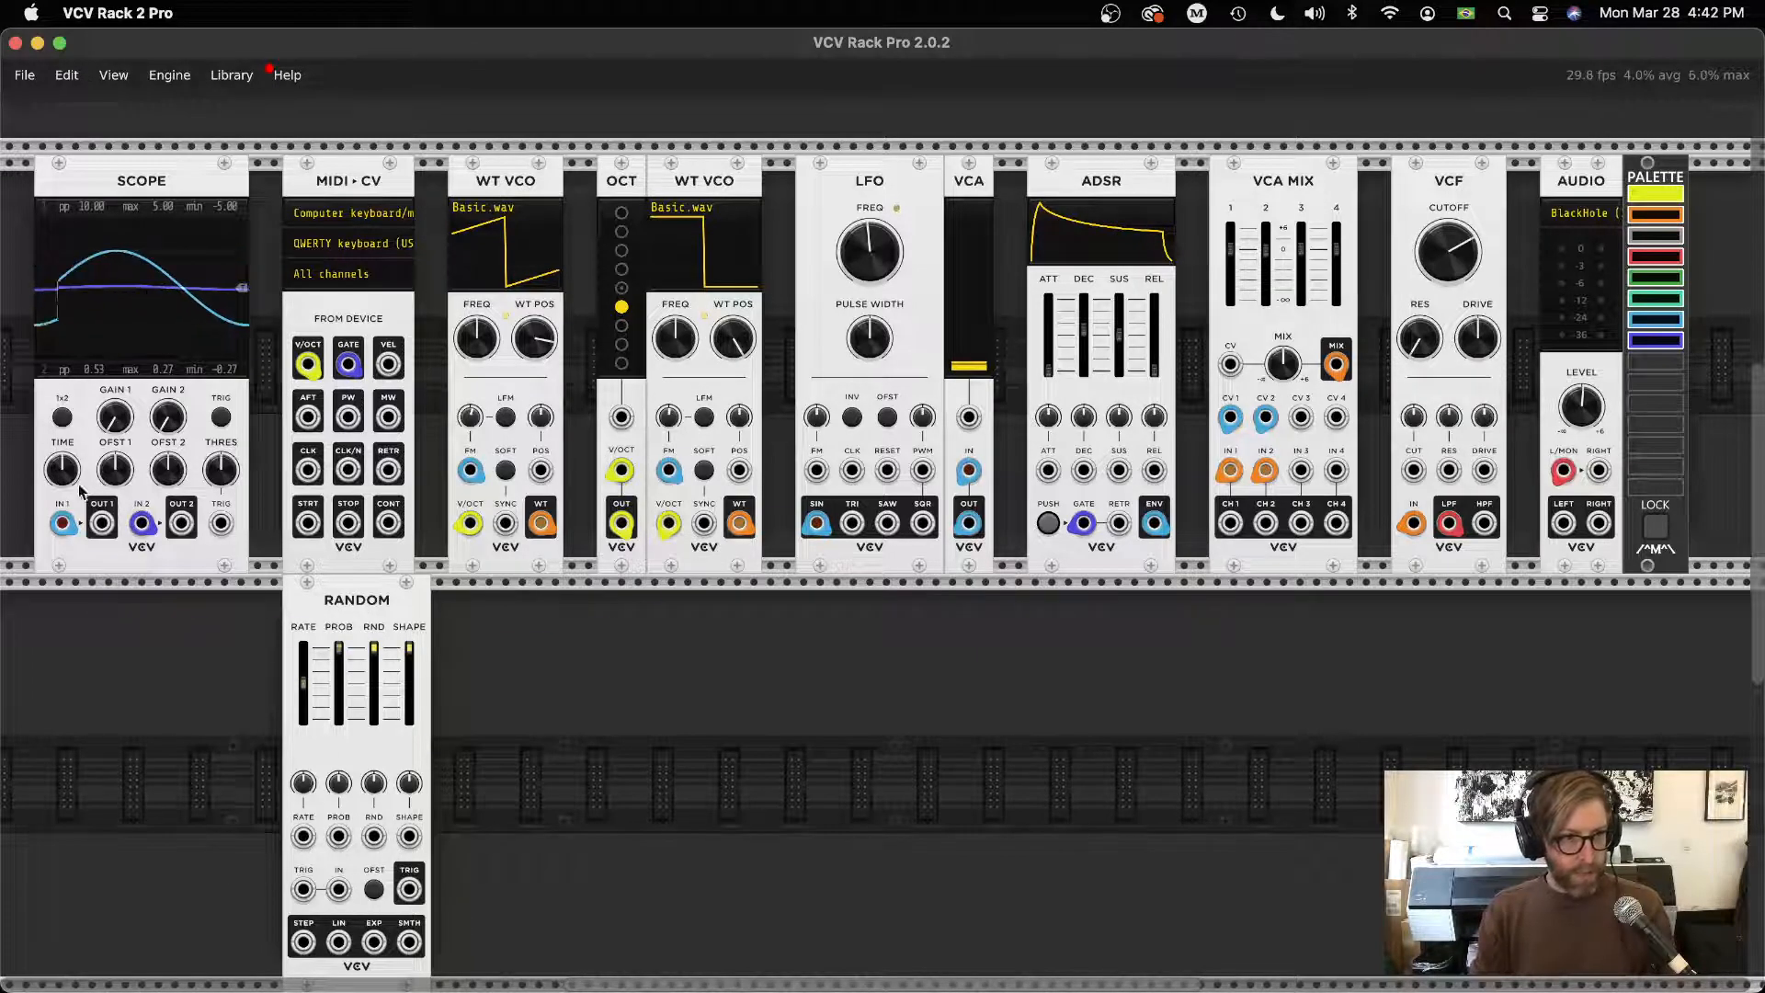
Replace the Scope's cables with one from Random's smooth output to channel 1, and move the Scope beside Random
{"action": "left_click_drag", "start_coordinate": [62, 523], "coordinate": [147, 531]}
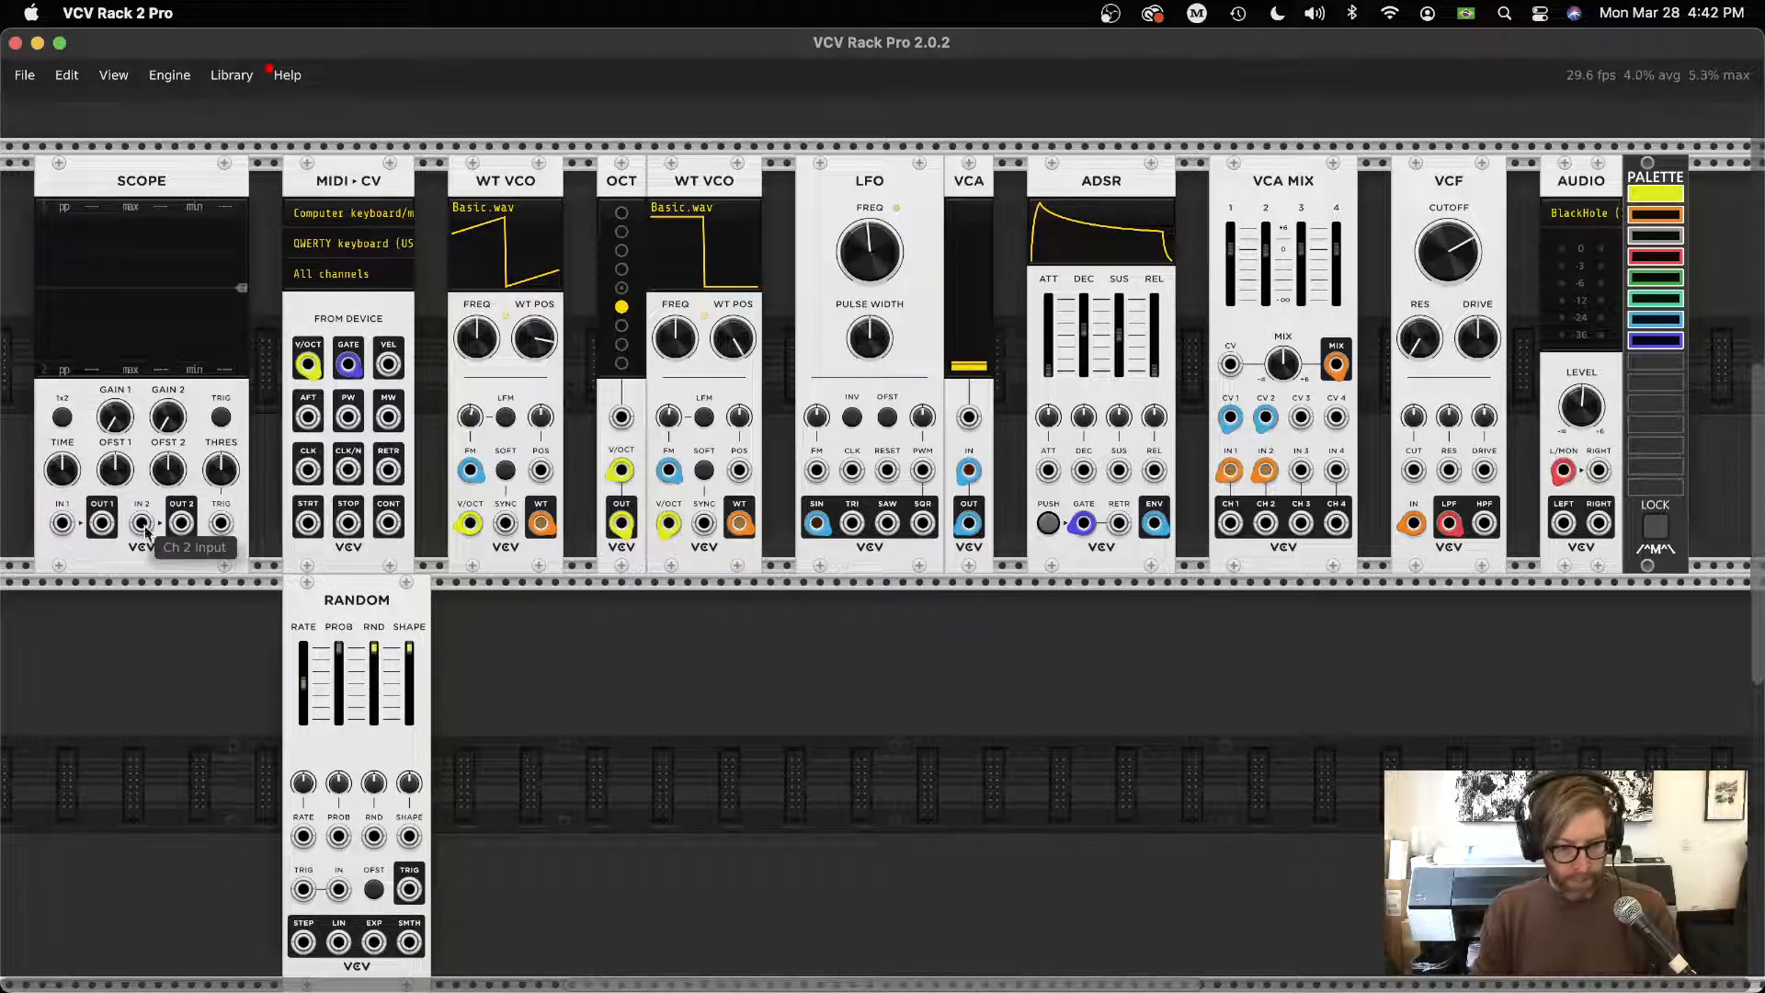
{"action": "mouse_move", "coordinate": [409, 942]}
{"action": "left_mouse_down"}
{"action": "mouse_move", "coordinate": [57, 452]}
{"action": "mouse_move", "coordinate": [62, 523]}
{"action": "left_mouse_up"}
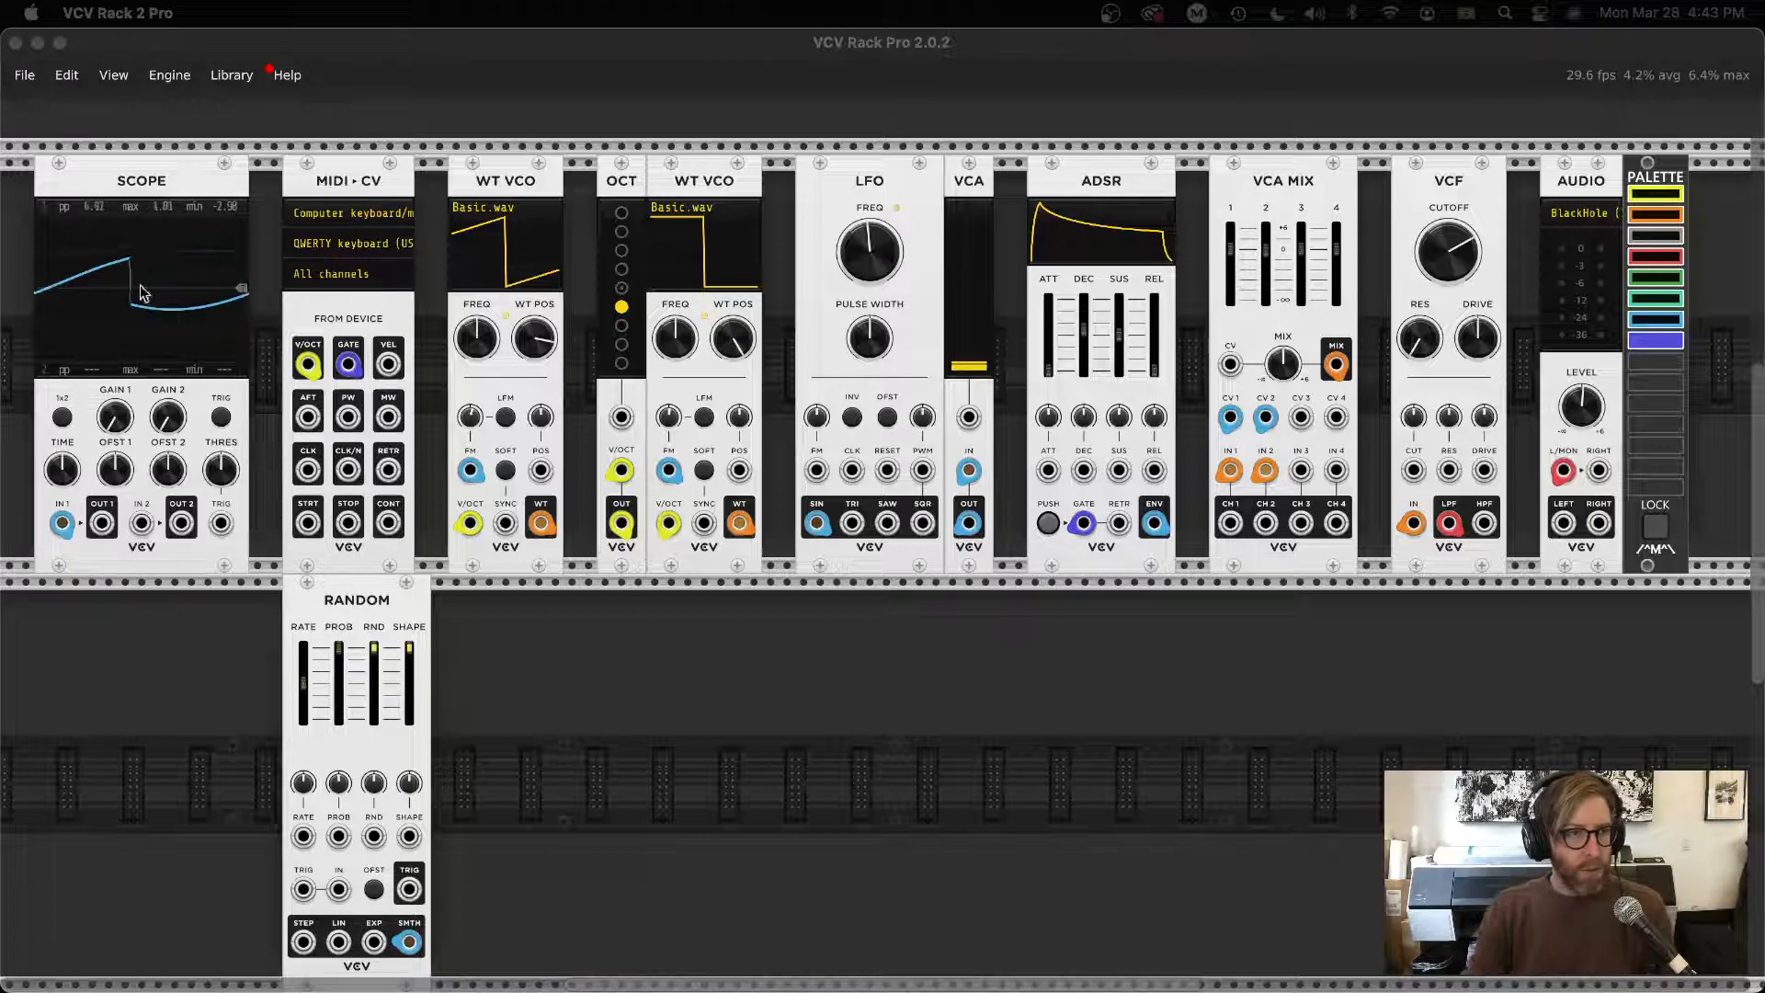
{"action": "left_click_drag", "start_coordinate": [143, 292], "coordinate": [537, 682]}
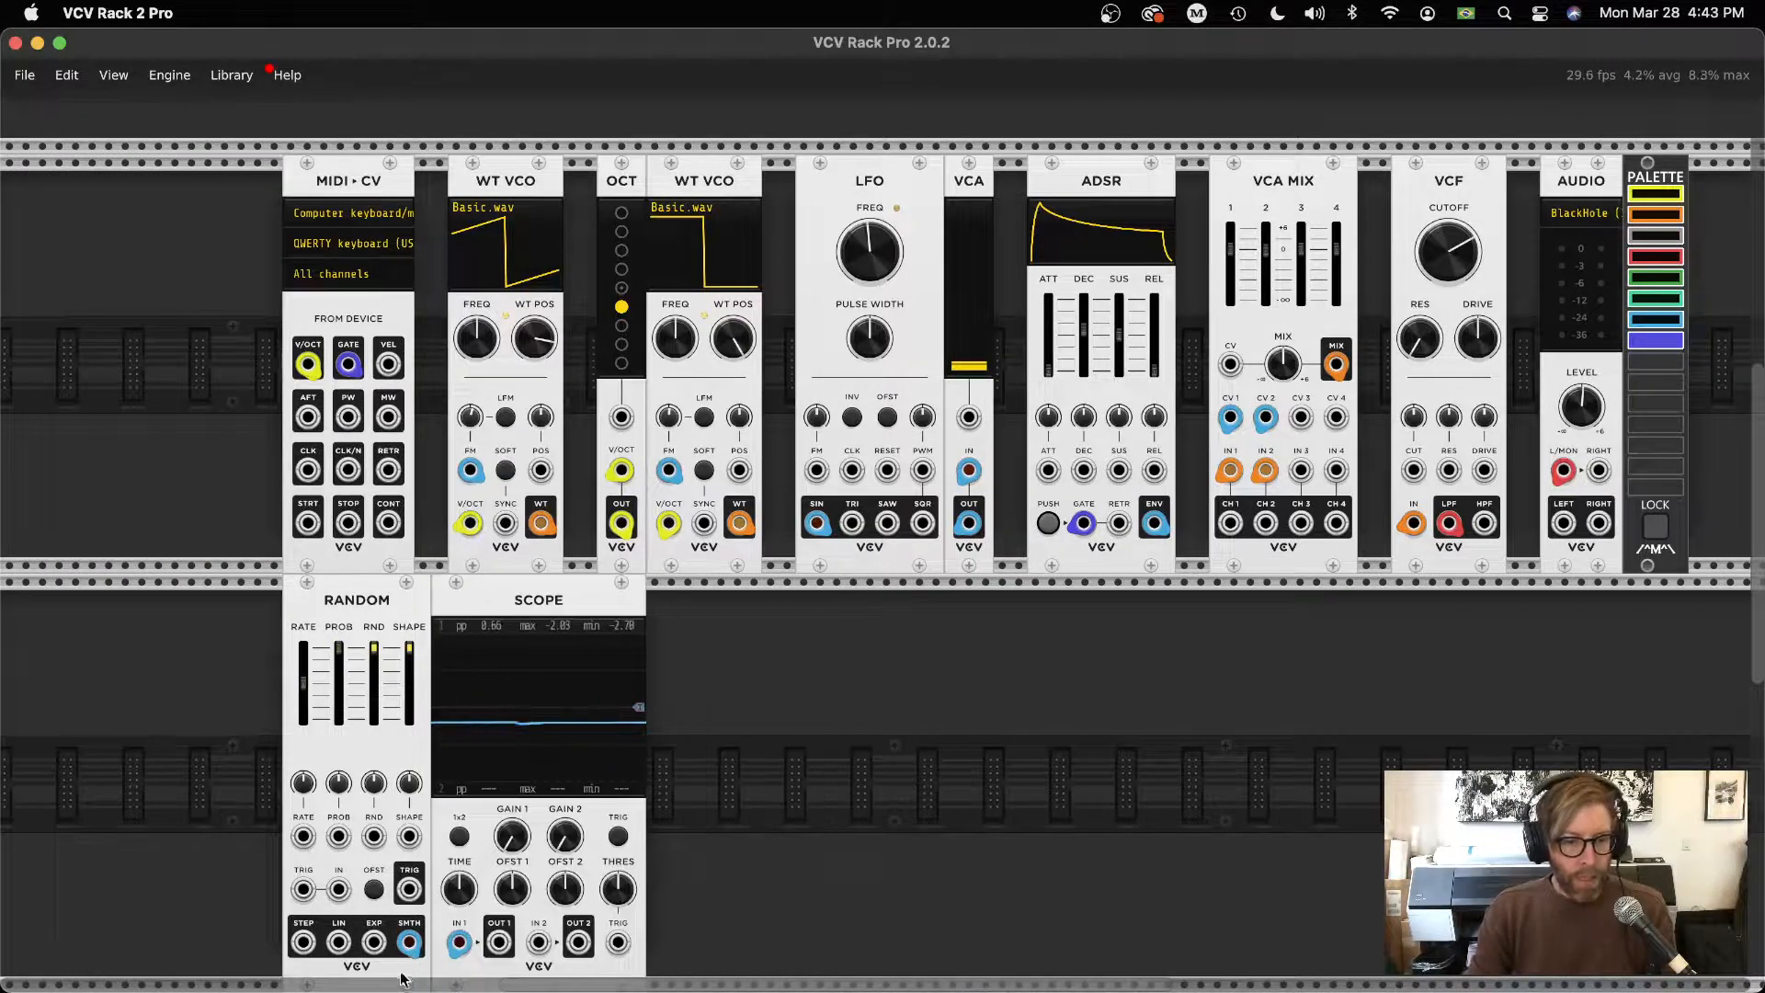
Lengthen the Scope's time window beyond 2139.4 ms/screen and leave a small gap between Random and the Scope
{"action": "left_click_drag", "start_coordinate": [459, 888], "coordinate": [459, 900]}
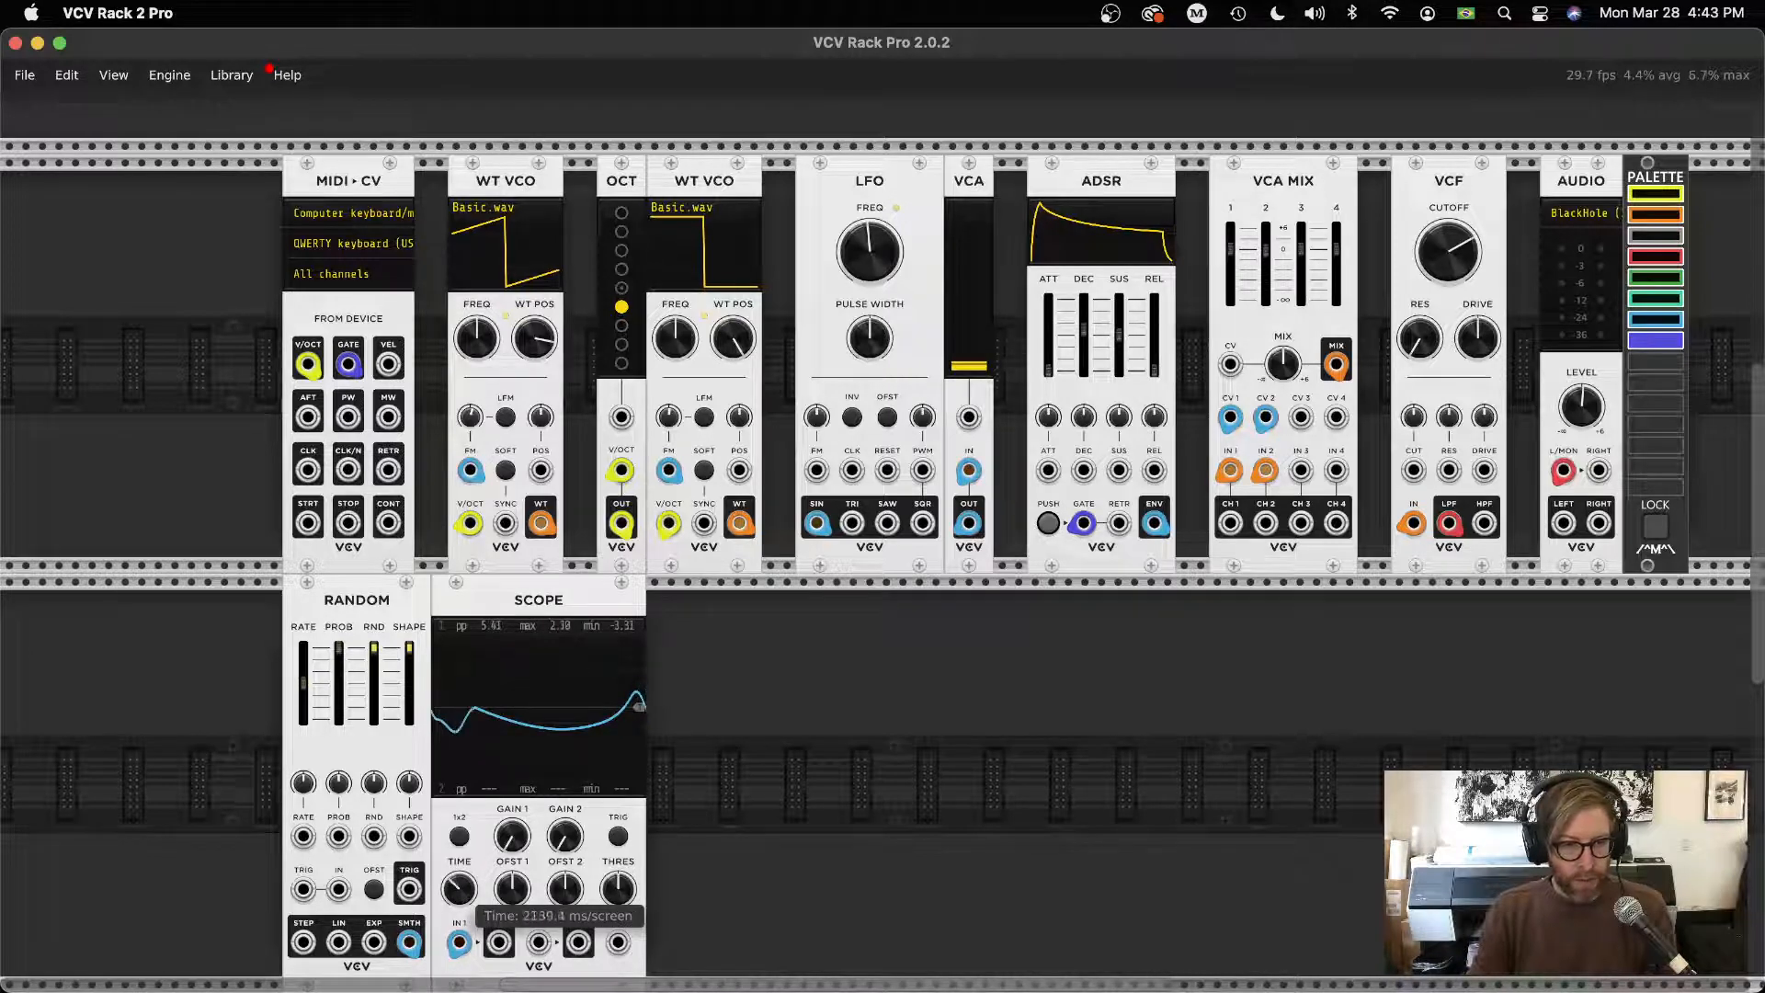
{"action": "left_click_drag", "start_coordinate": [561, 595], "coordinate": [612, 593]}
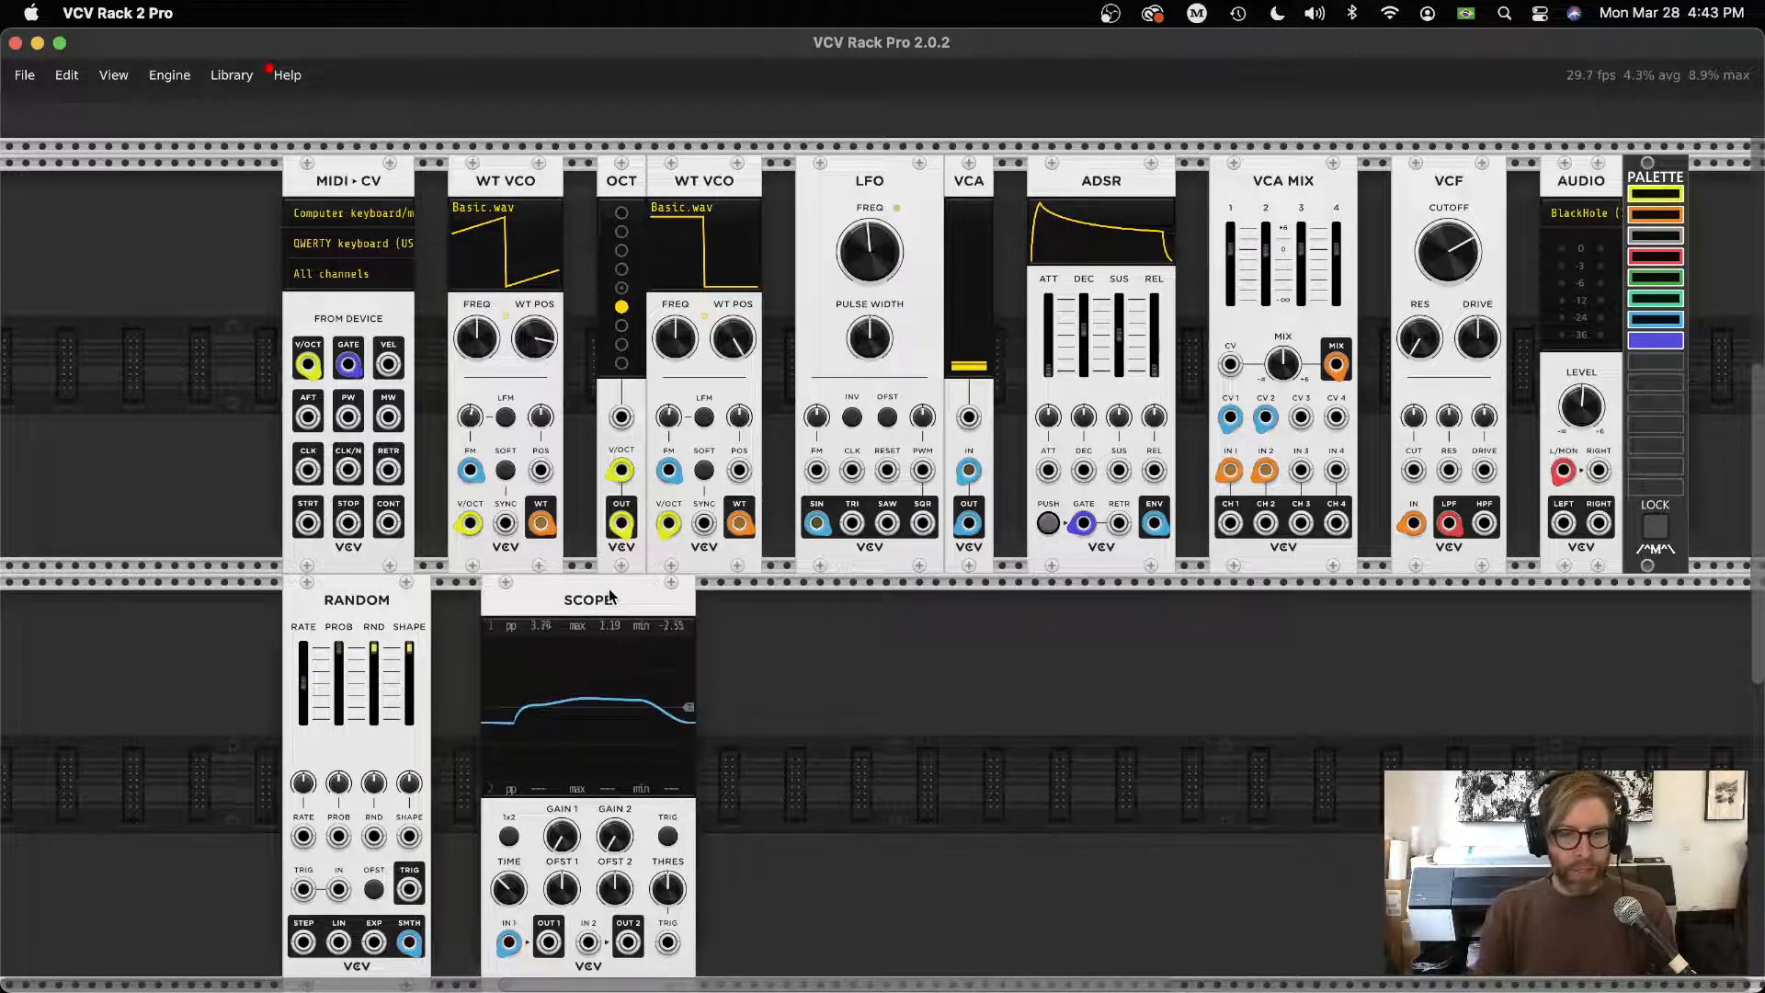
{"action": "left_click_drag", "start_coordinate": [510, 887], "coordinate": [505, 883]}
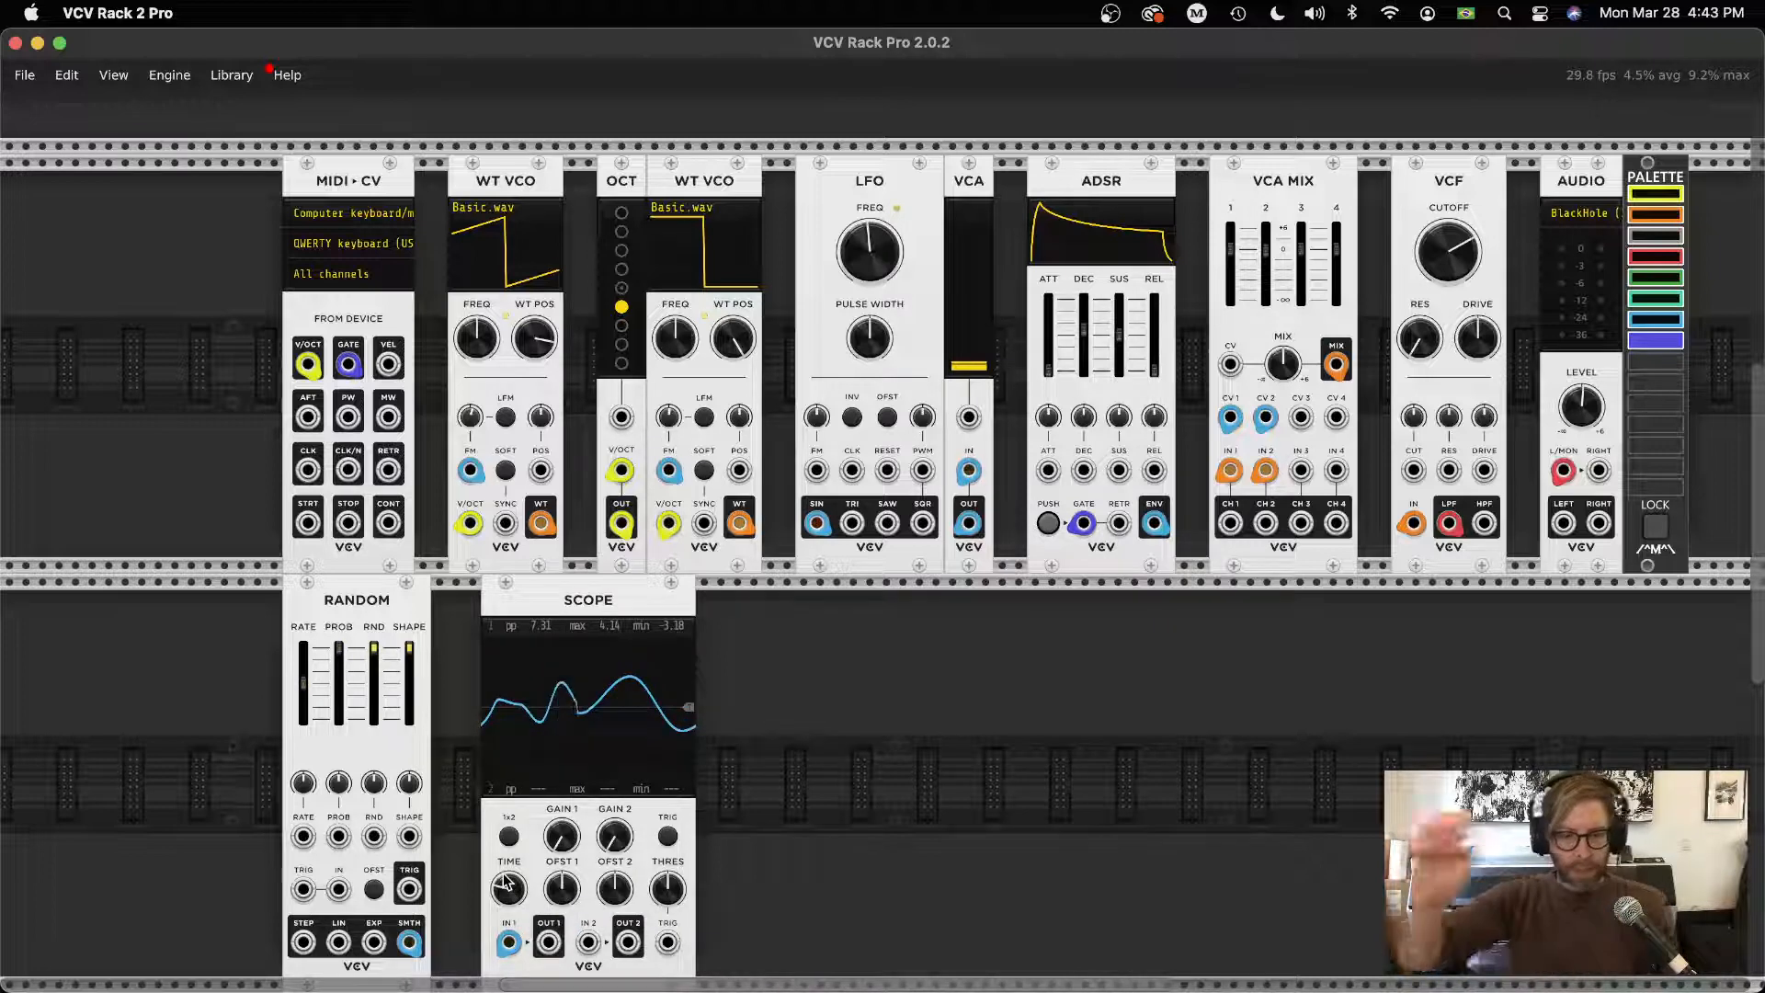
{"action": "mouse_move", "coordinate": [506, 894]}
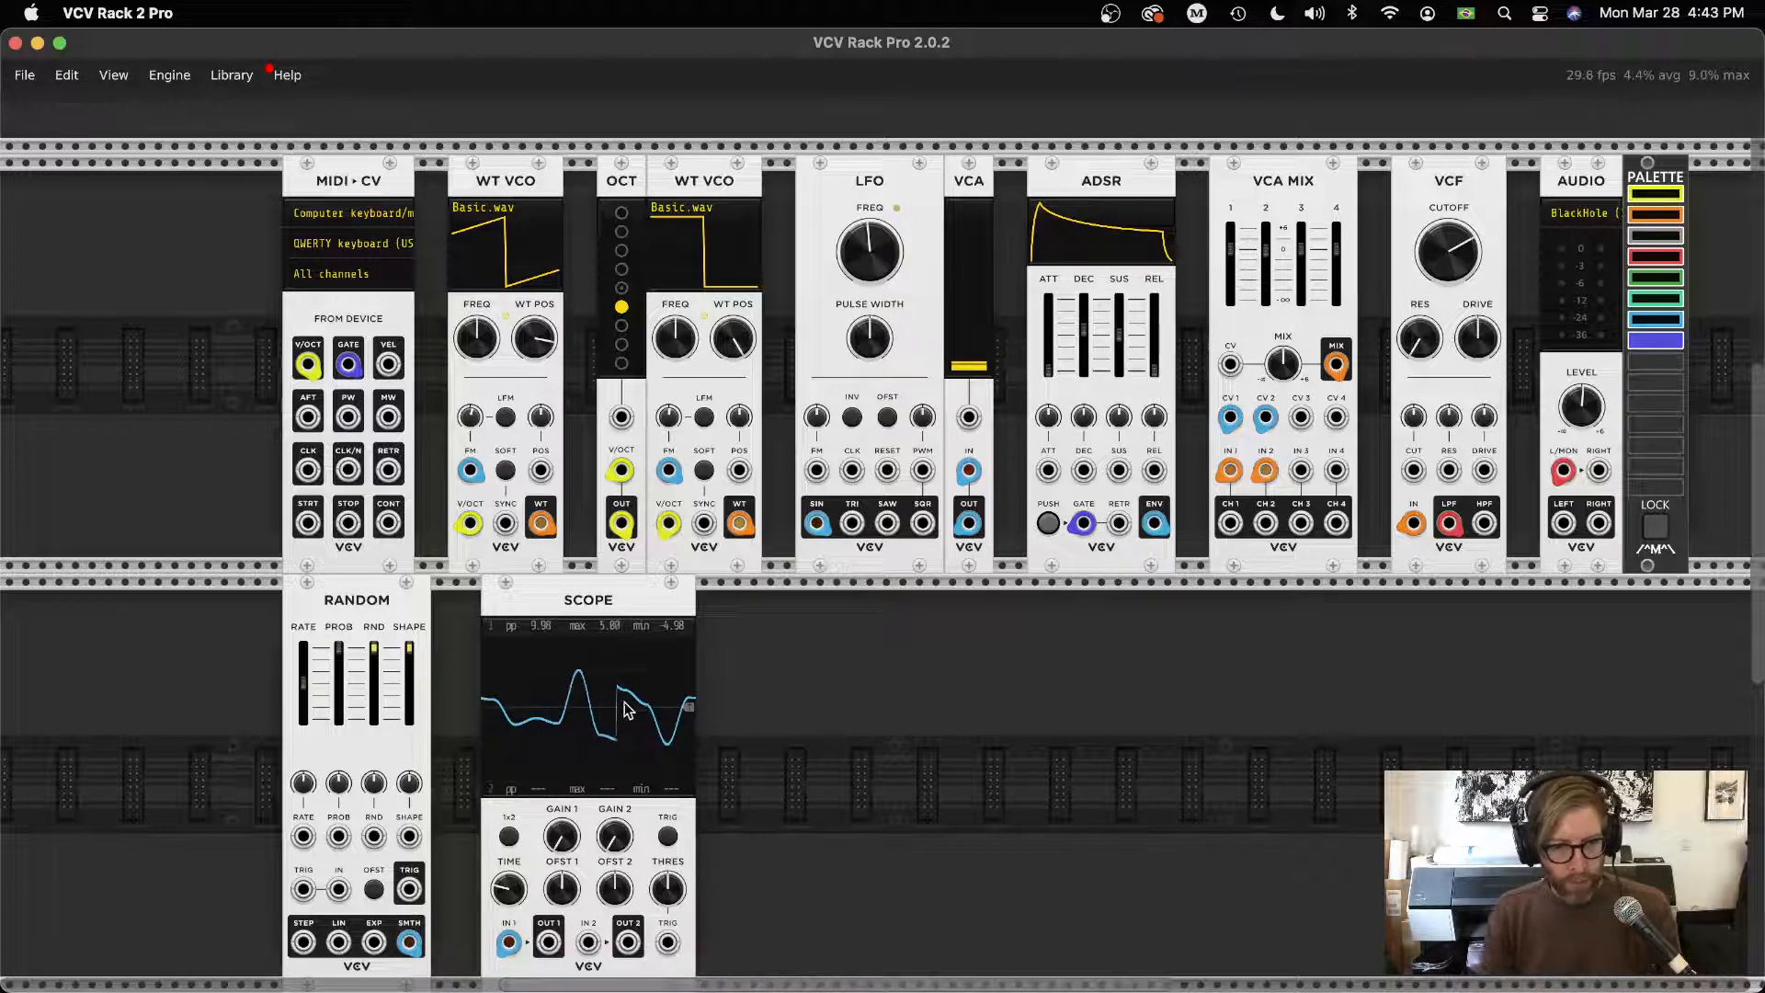
Compare Random's linear and stepped outputs on the Scope, reconnect the smooth output, and try the unipolar offset before restoring bipolar
{"action": "left_click_drag", "start_coordinate": [410, 942], "coordinate": [340, 944]}
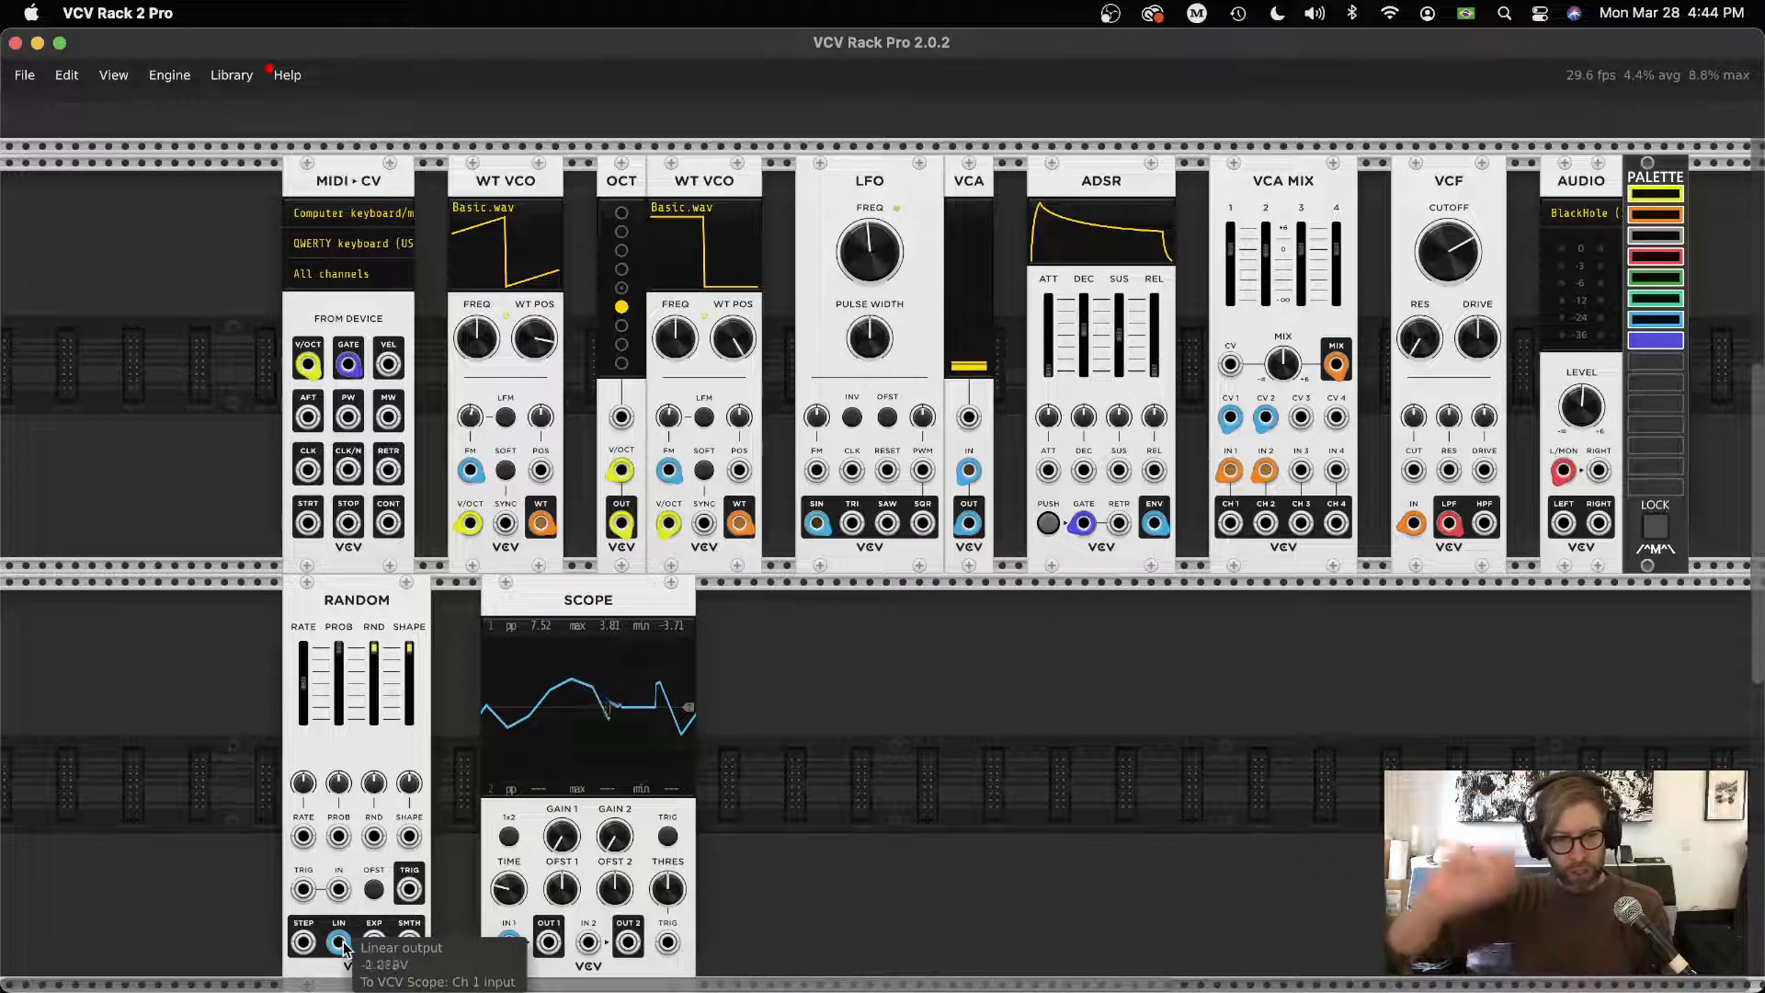
{"action": "left_click_drag", "start_coordinate": [342, 947], "coordinate": [304, 944]}
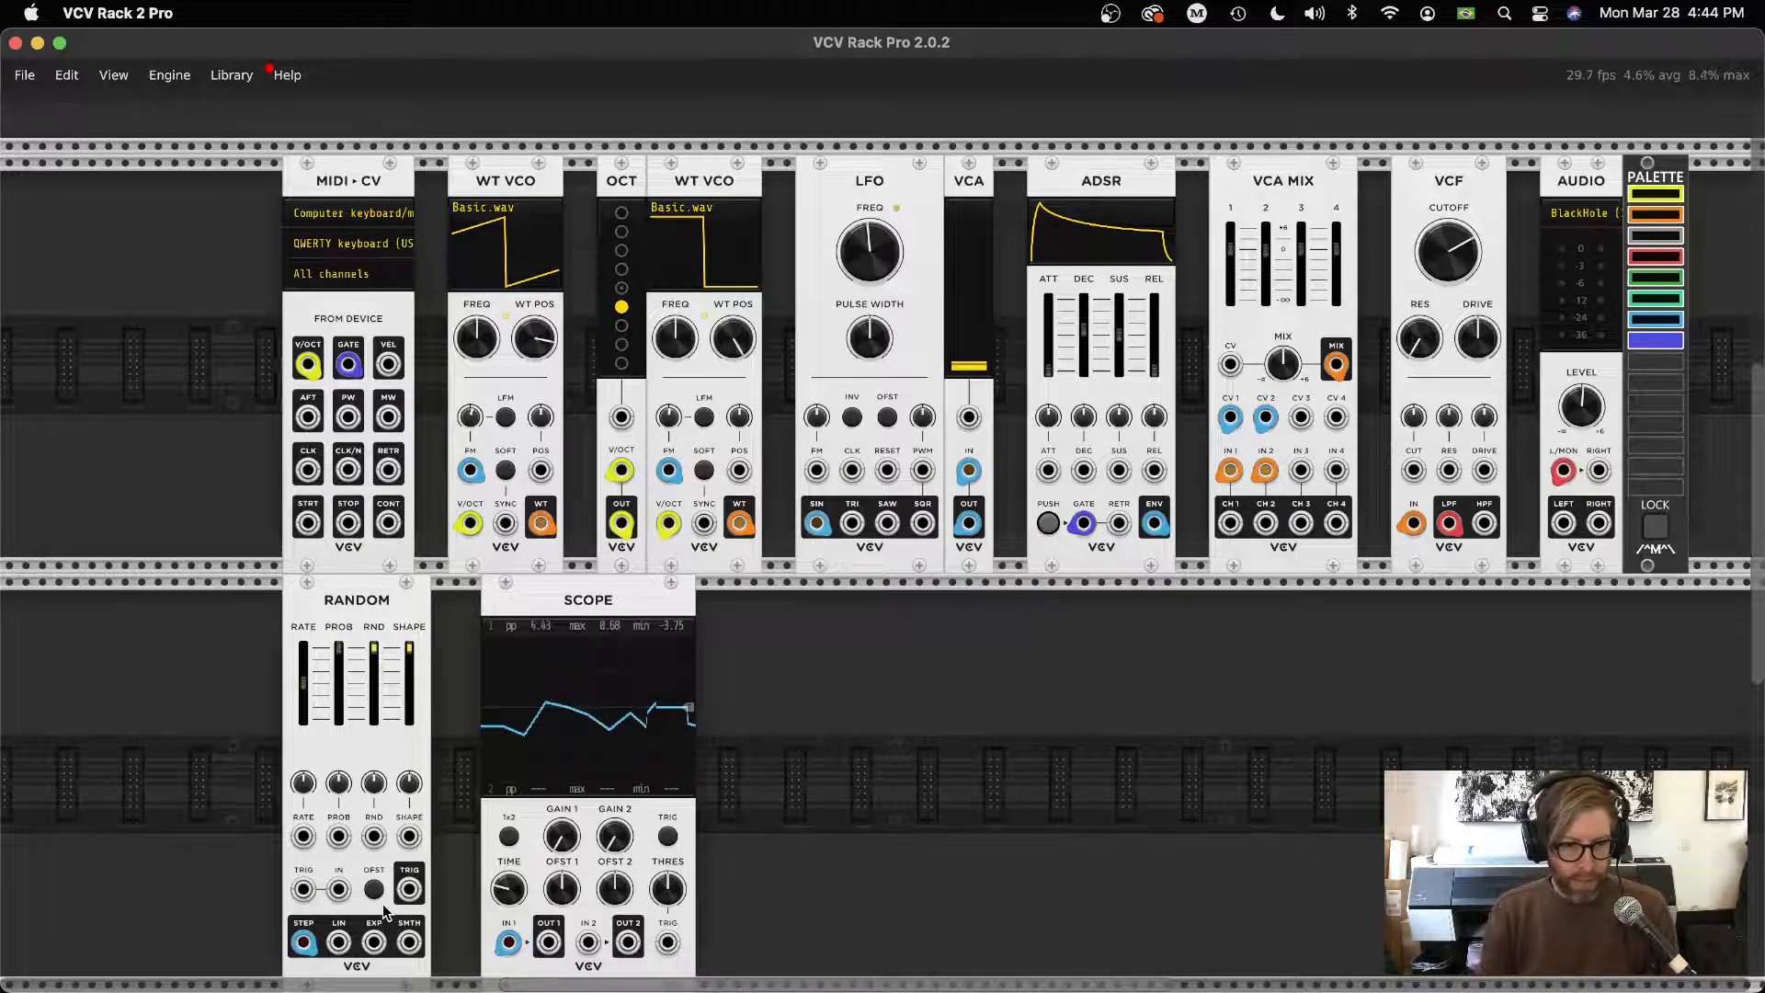
{"action": "left_click_drag", "start_coordinate": [304, 943], "coordinate": [409, 944]}
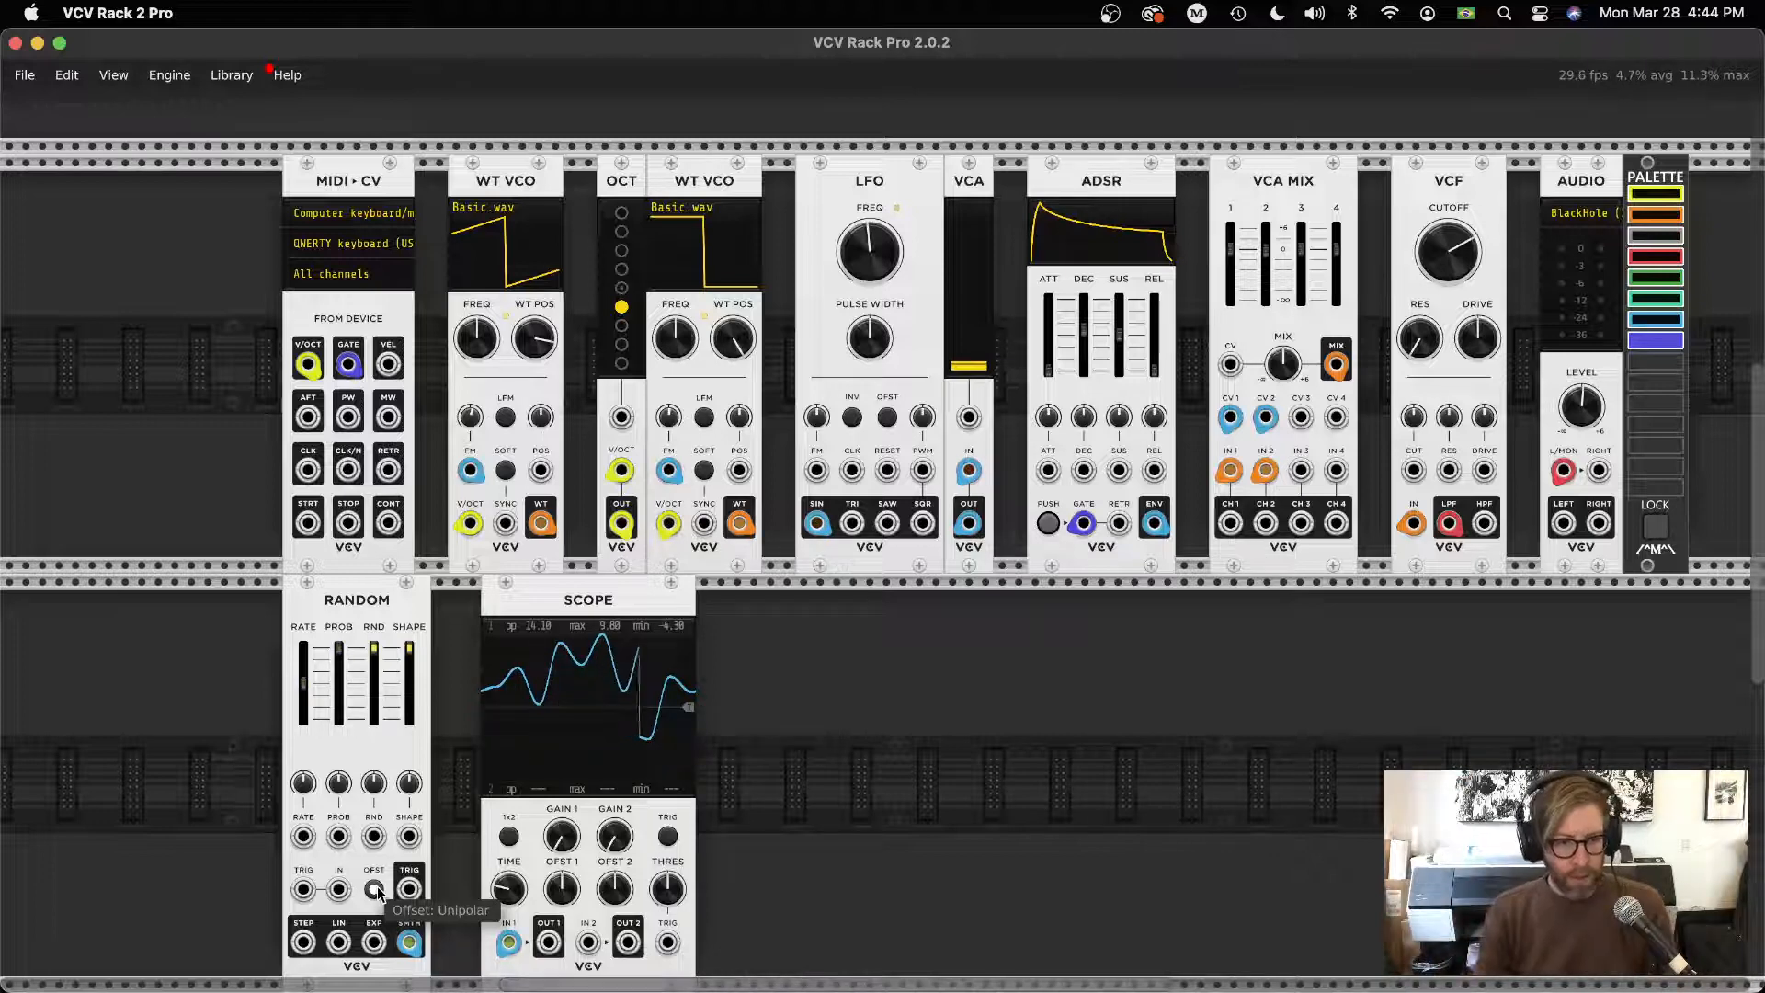
{"action": "left_click", "coordinate": [376, 890]}
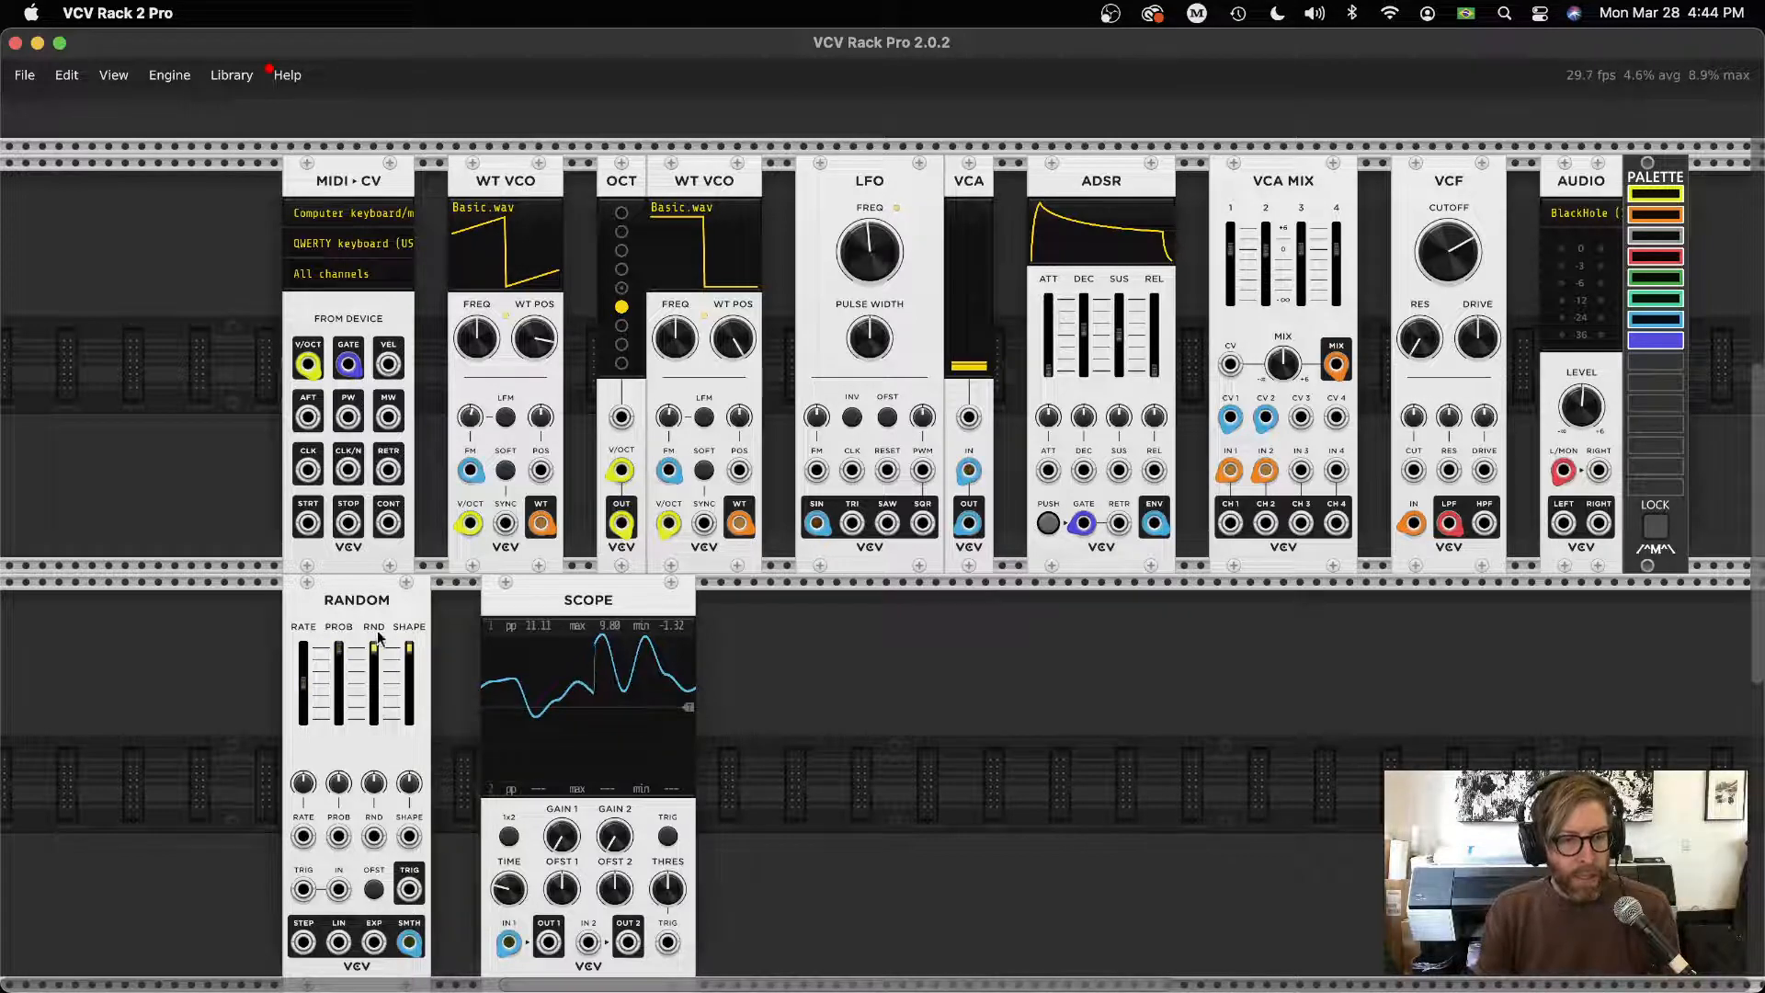
Lower Random's shape, set its trigger probability to about 88%, and set the random spread to 81%
{"action": "left_click_drag", "start_coordinate": [374, 649], "coordinate": [409, 702]}
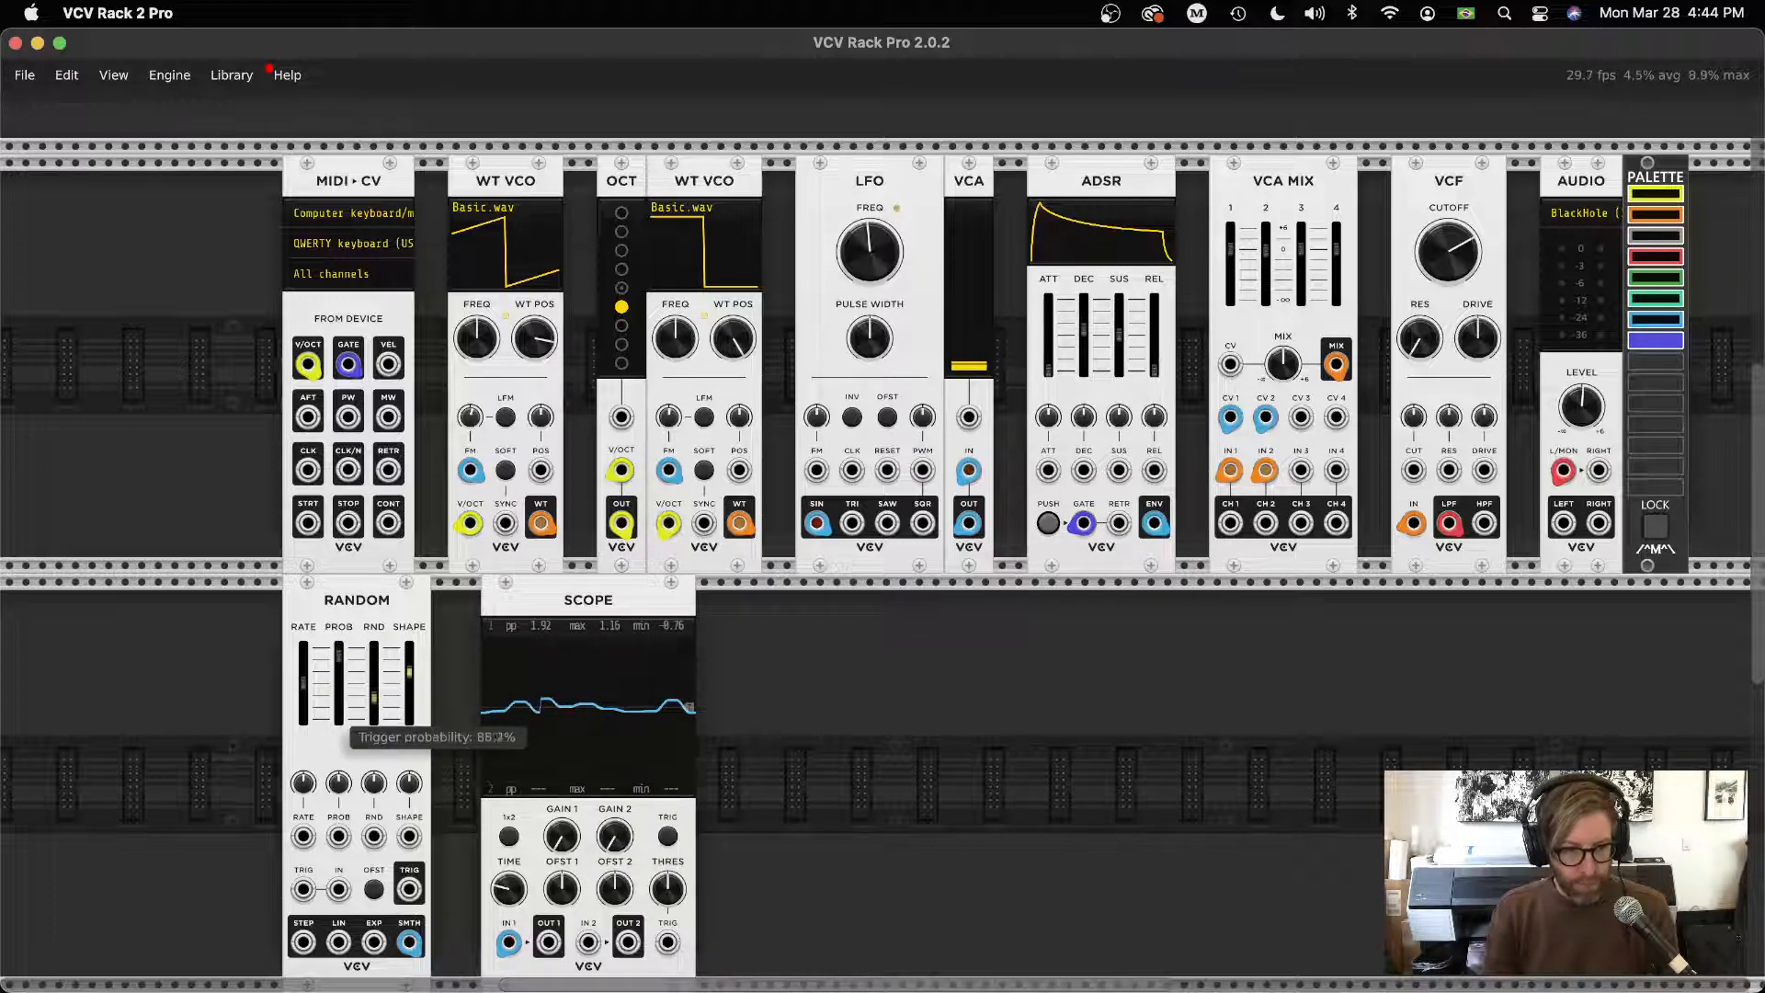
{"action": "left_click_drag", "start_coordinate": [338, 659], "coordinate": [339, 658]}
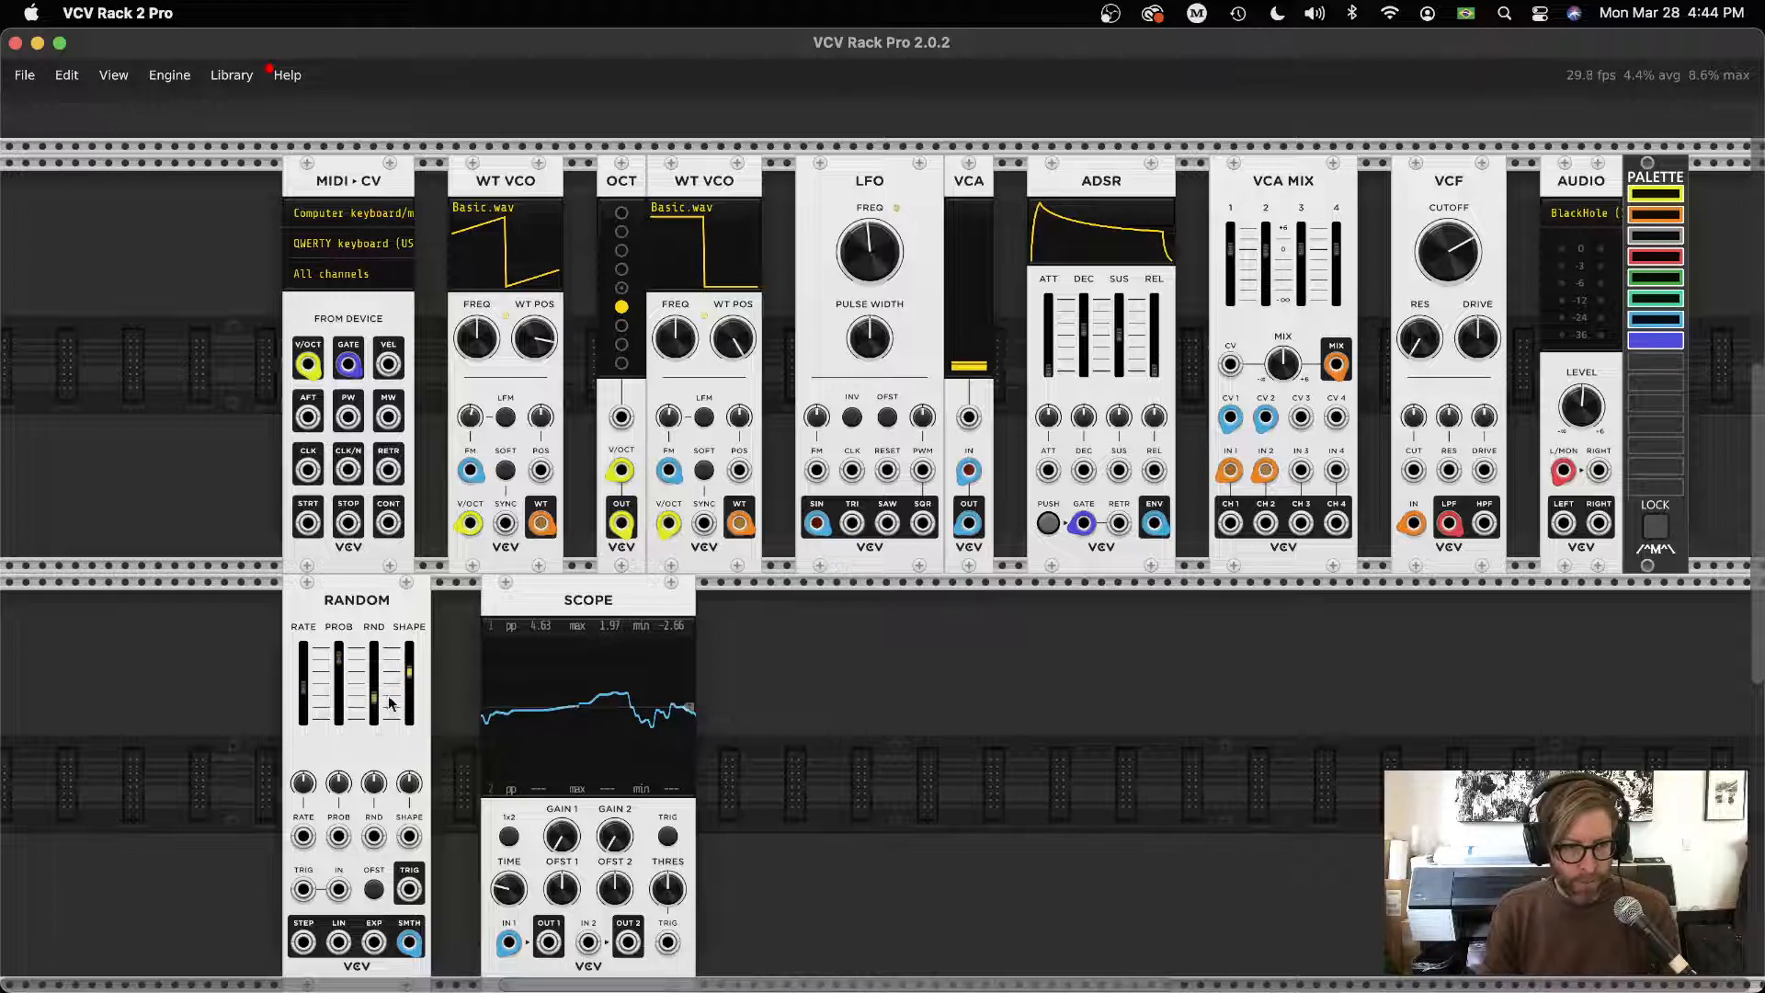
{"action": "left_click_drag", "start_coordinate": [375, 696], "coordinate": [375, 697]}
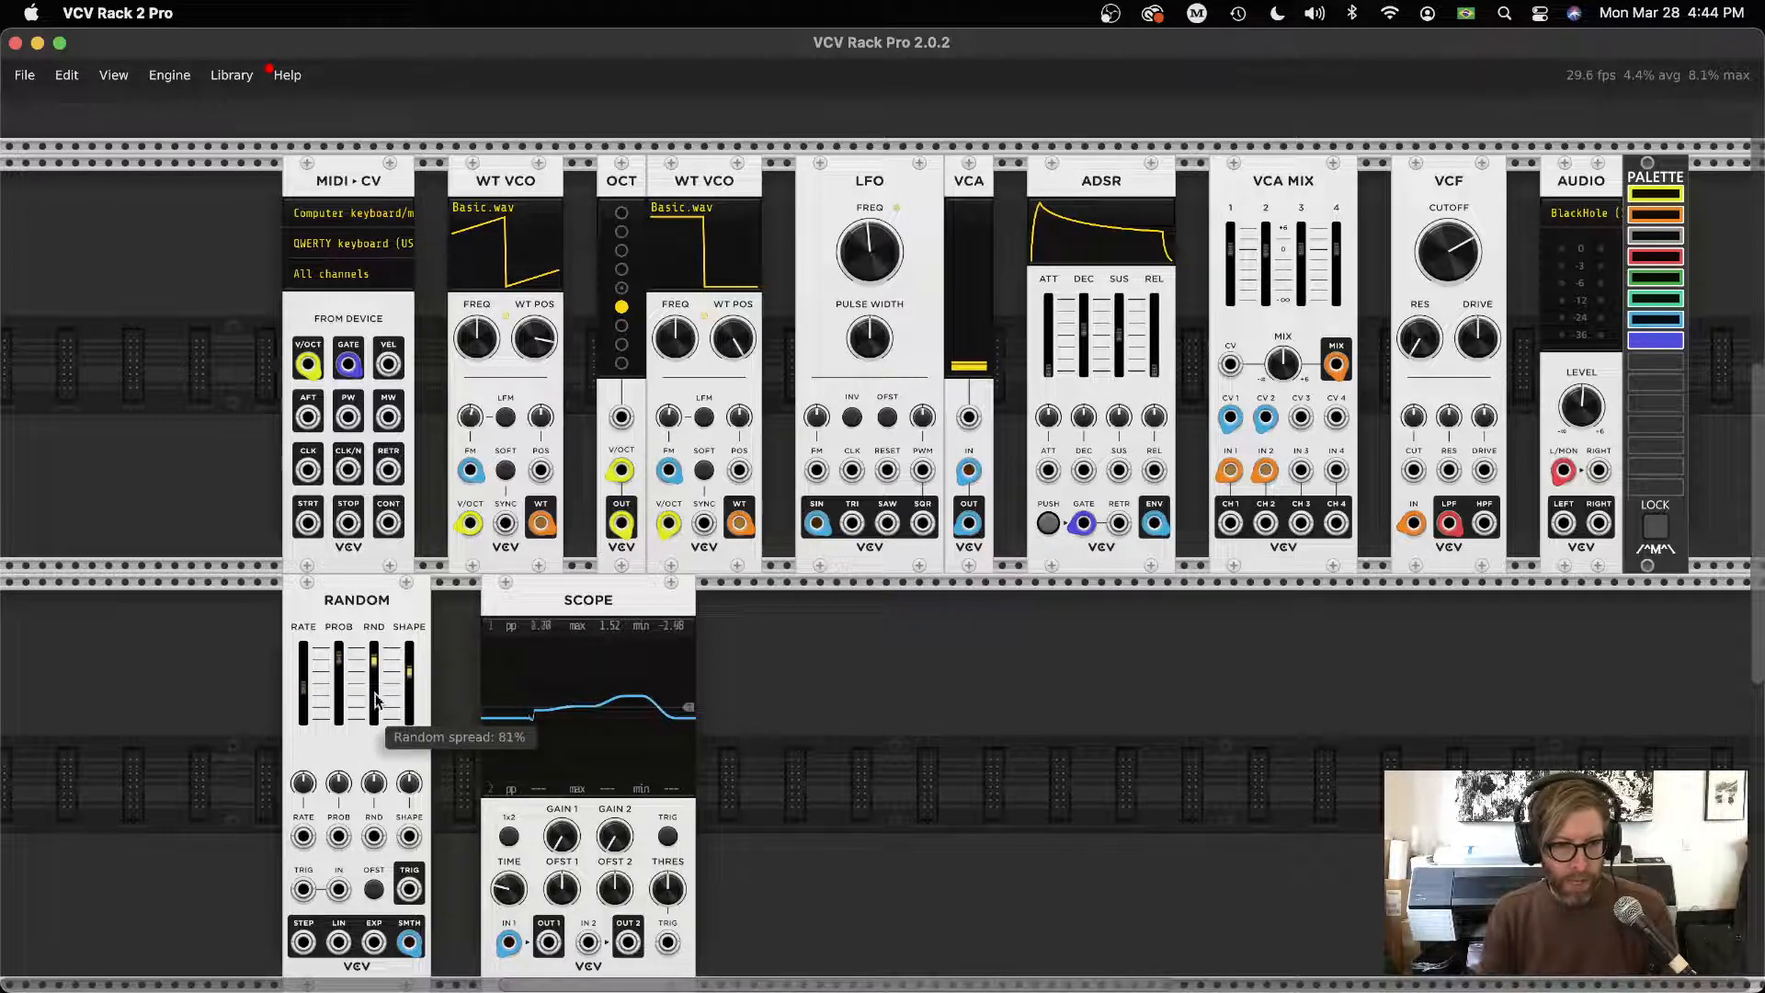
Set both WT VCOs' wavetable positions to around the middle of their range, between the triangle and square shapes
{"action": "left_click_drag", "start_coordinate": [534, 339], "coordinate": [534, 363]}
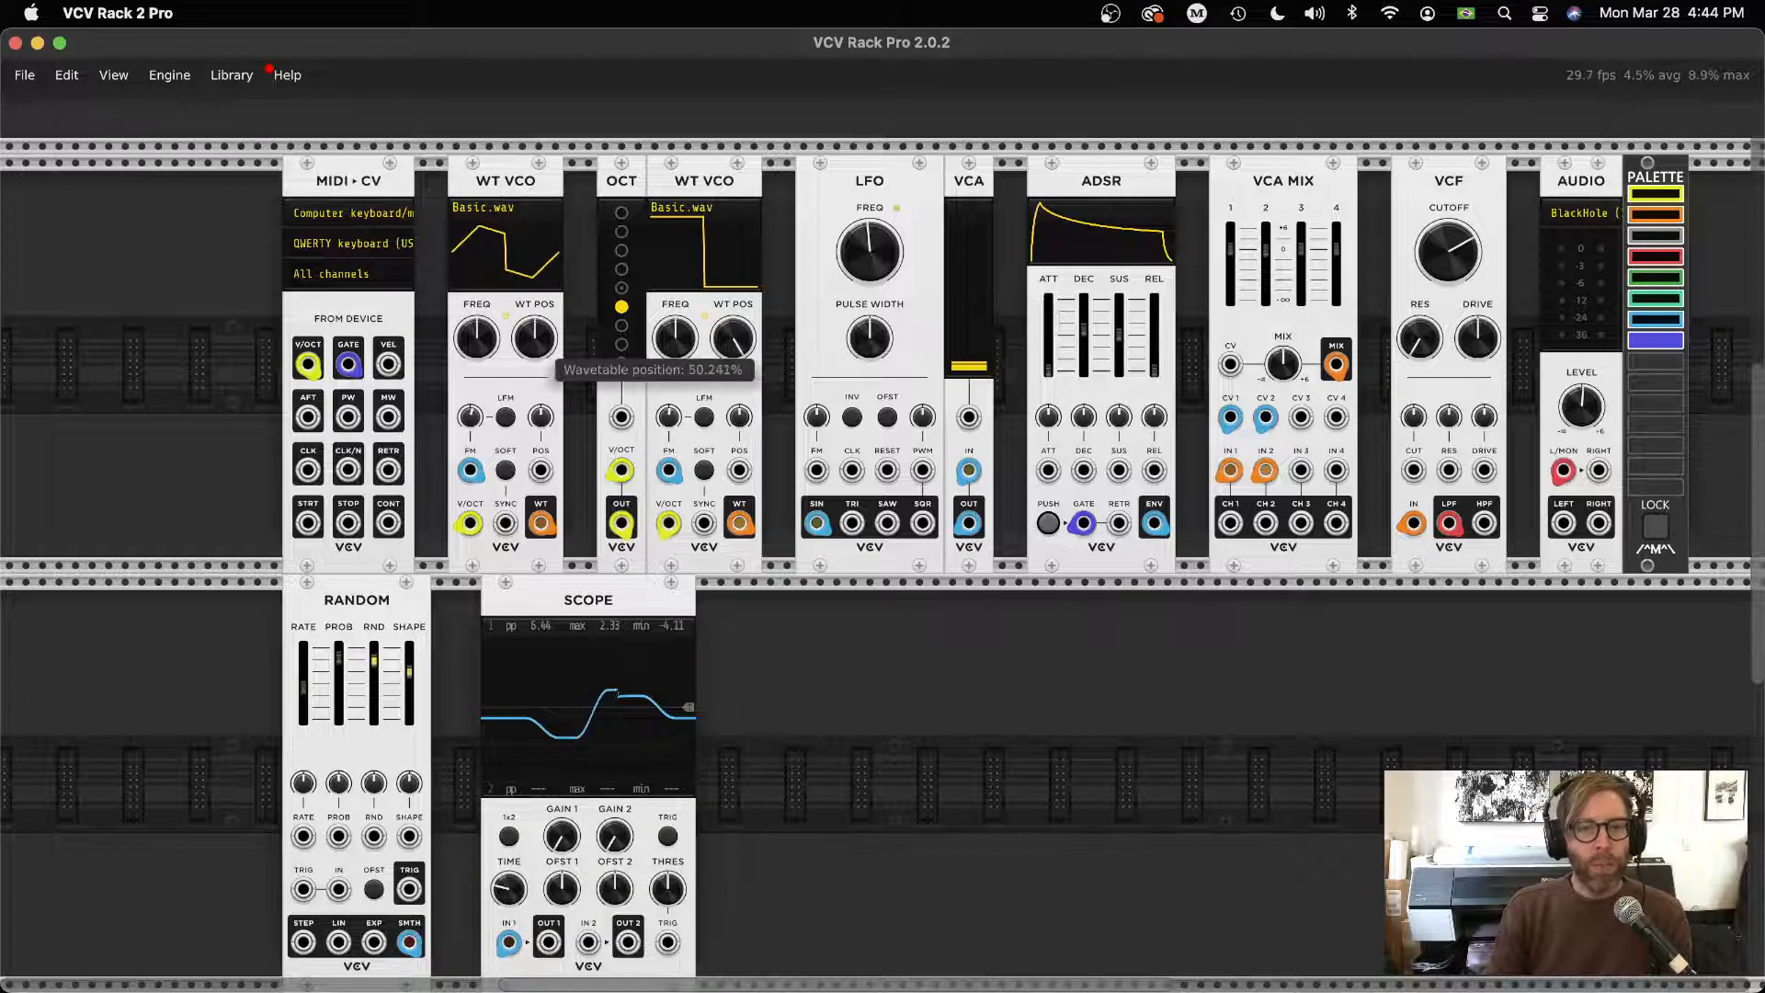
{"action": "left_click_drag", "start_coordinate": [739, 344], "coordinate": [738, 371]}
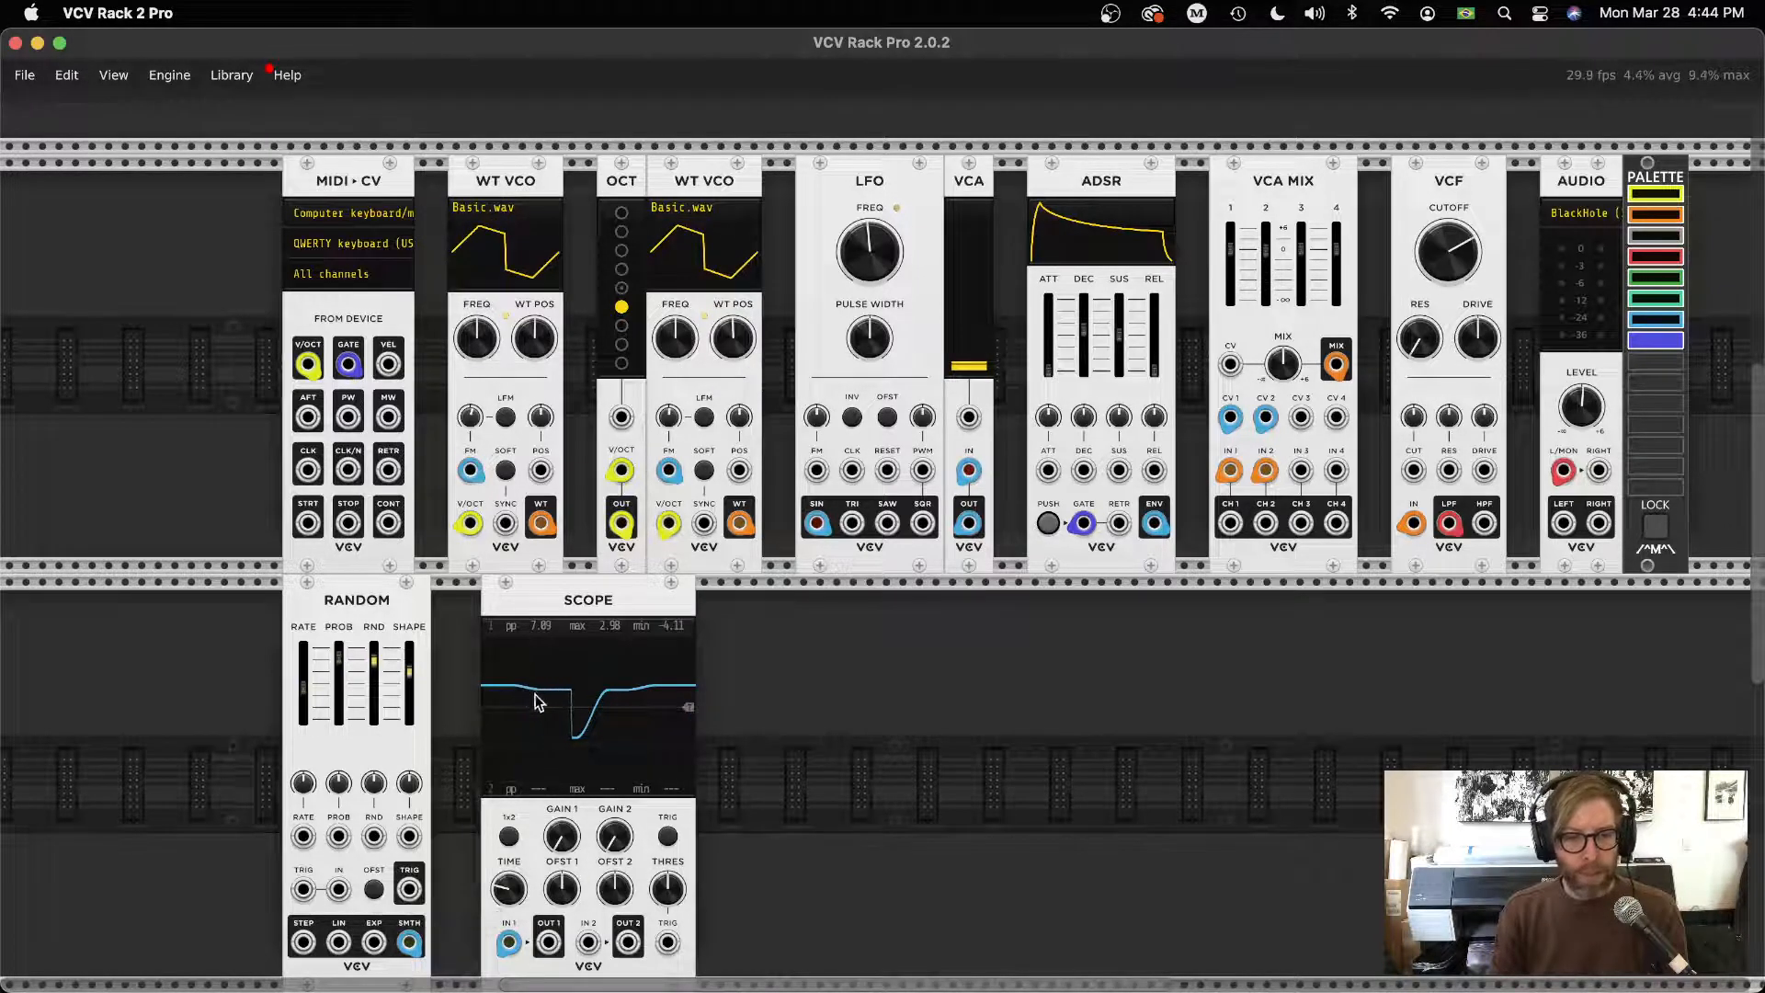
{"action": "mouse_move", "coordinate": [533, 335]}
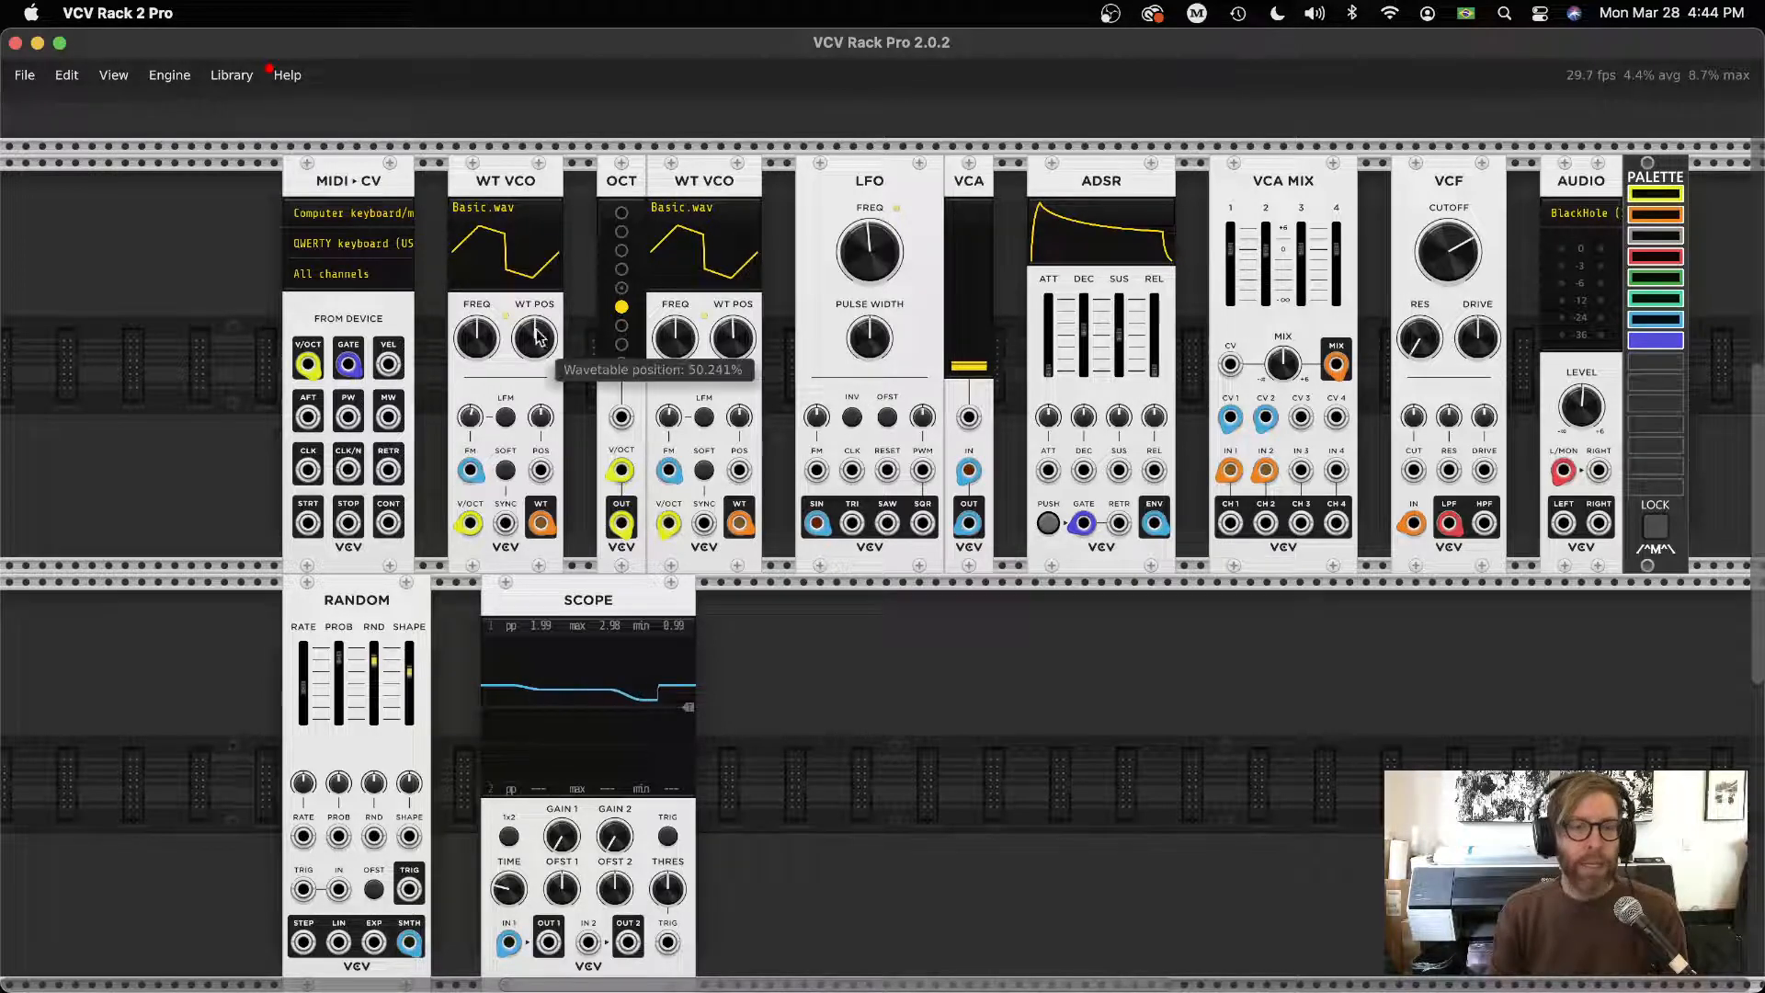
{"action": "mouse_move", "coordinate": [537, 338]}
{"action": "left_mouse_down"}
{"action": "mouse_move", "coordinate": [535, 371]}
{"action": "mouse_move", "coordinate": [534, 342]}
{"action": "left_mouse_up"}
{"action": "mouse_move", "coordinate": [511, 949]}
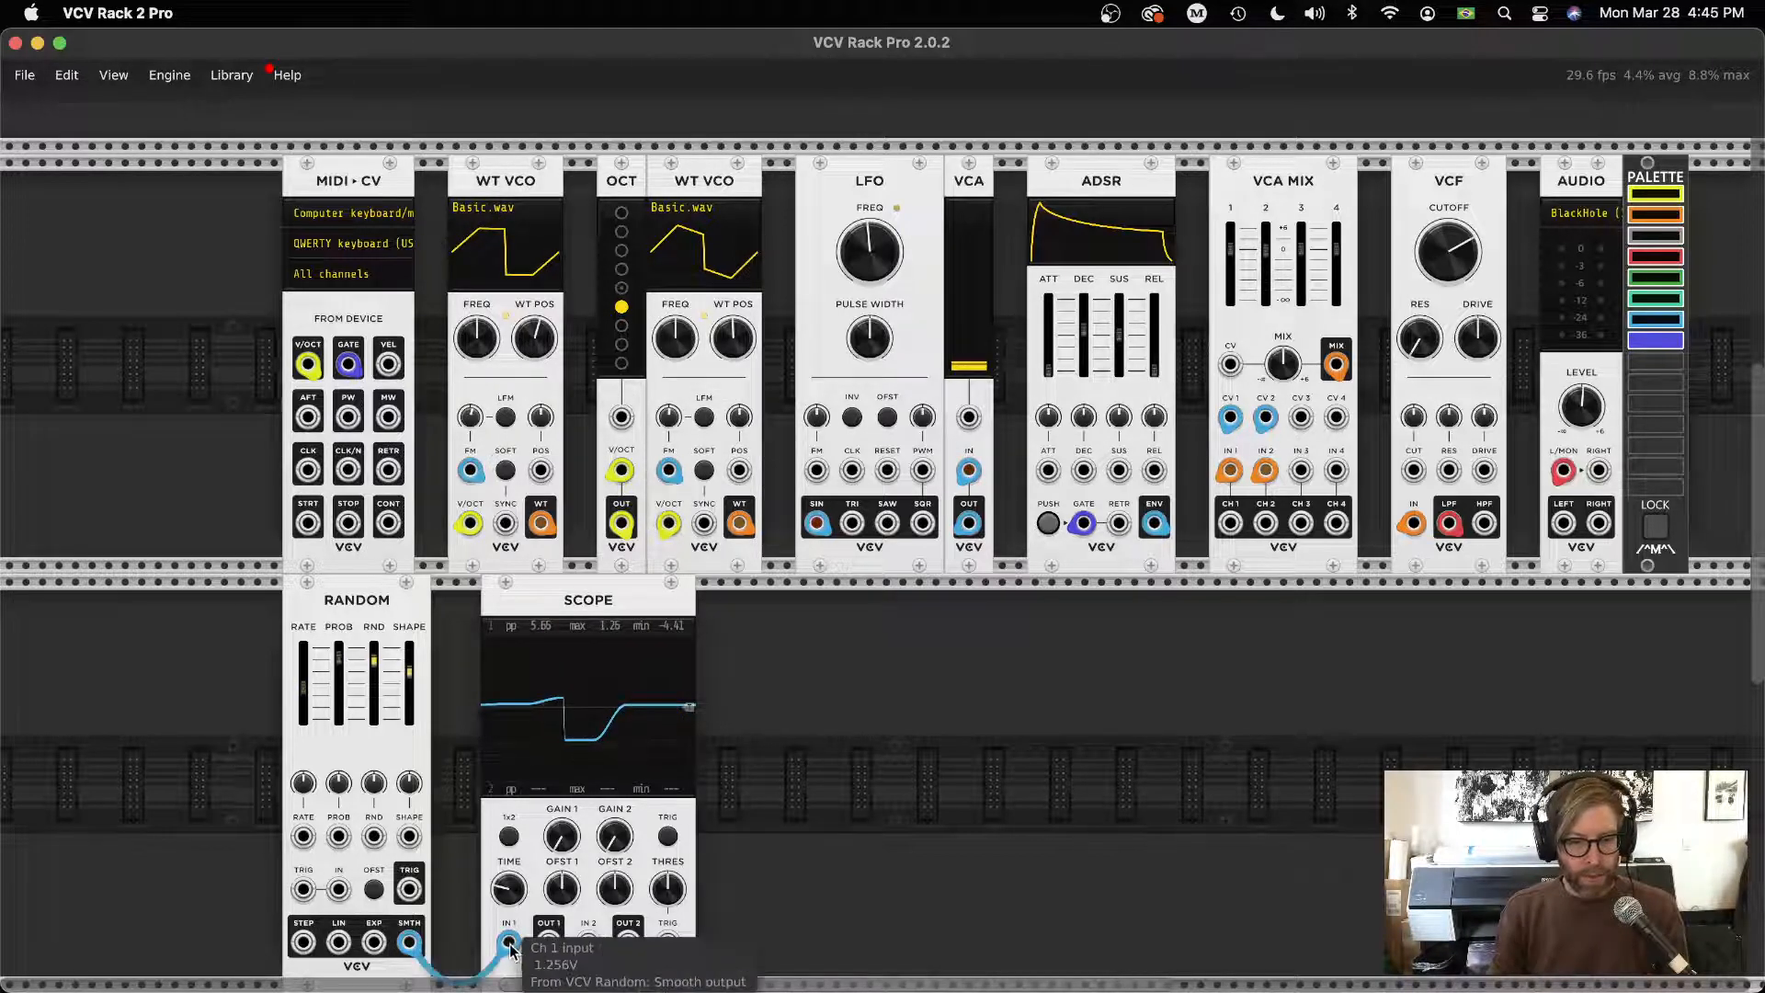
Patch Random's smooth output into the first WT VCO's wavetable position input and set its position CV amount to 66.4%
{"action": "left_click_drag", "start_coordinate": [511, 950], "coordinate": [541, 470]}
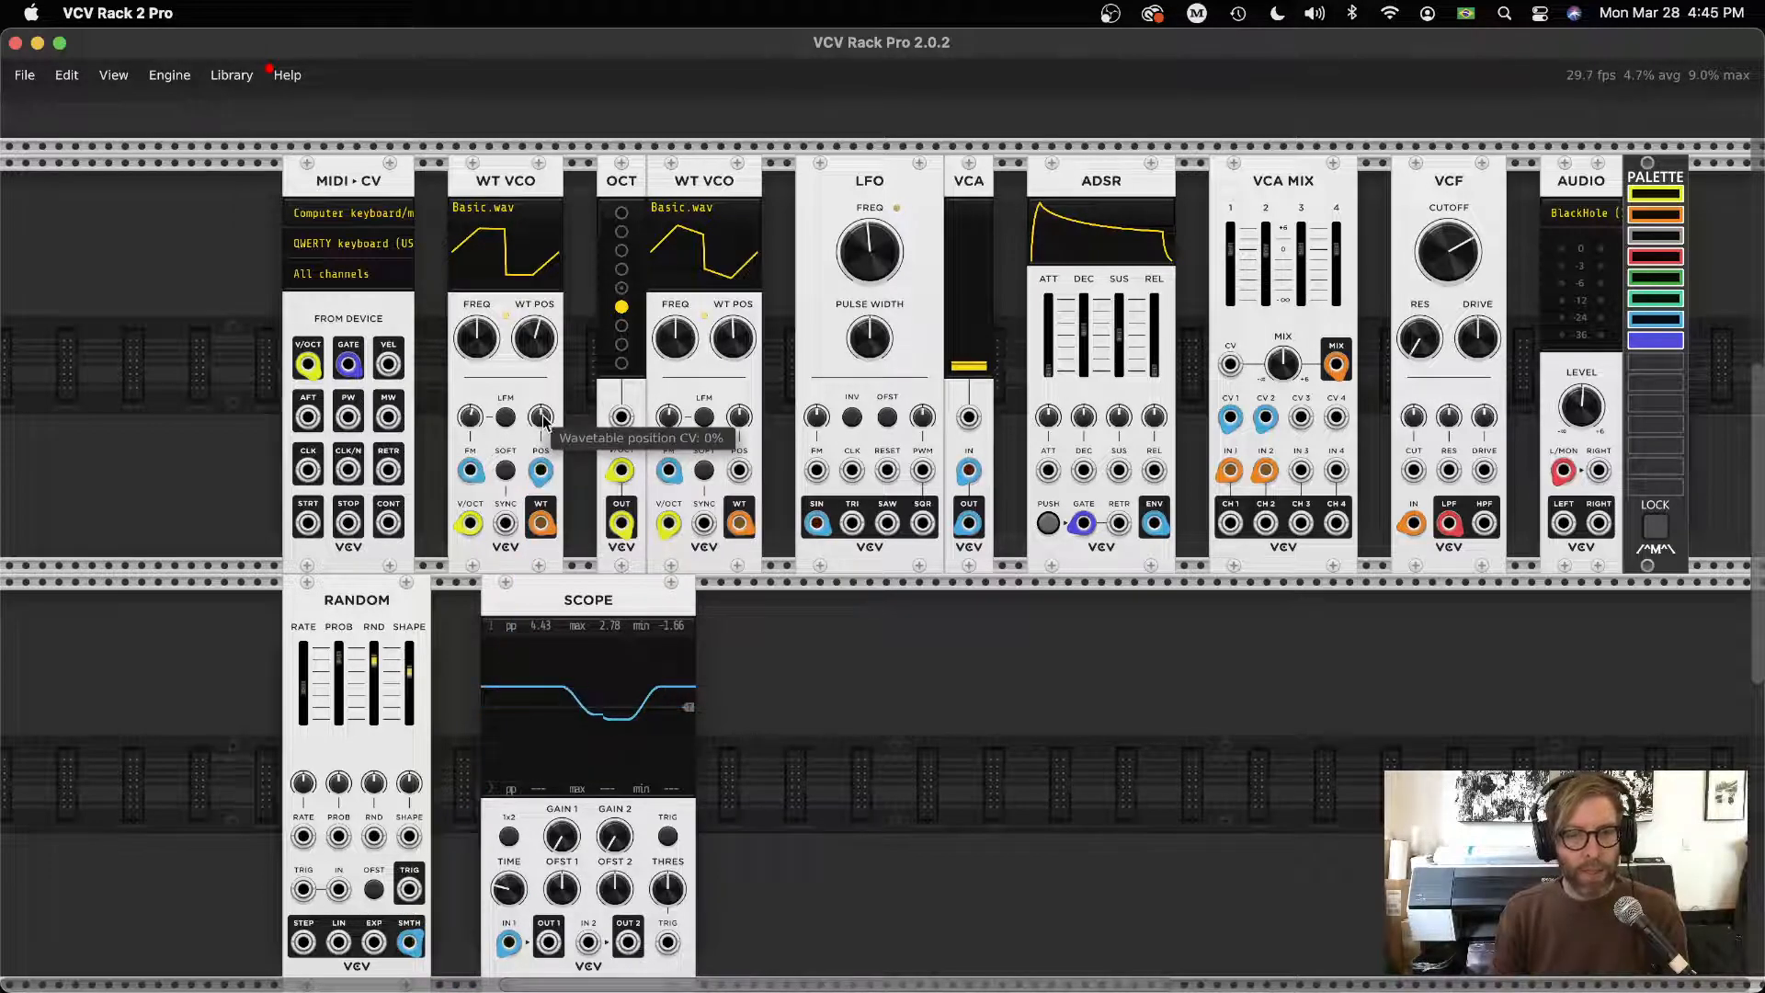
{"action": "left_click_drag", "start_coordinate": [541, 421], "coordinate": [541, 389]}
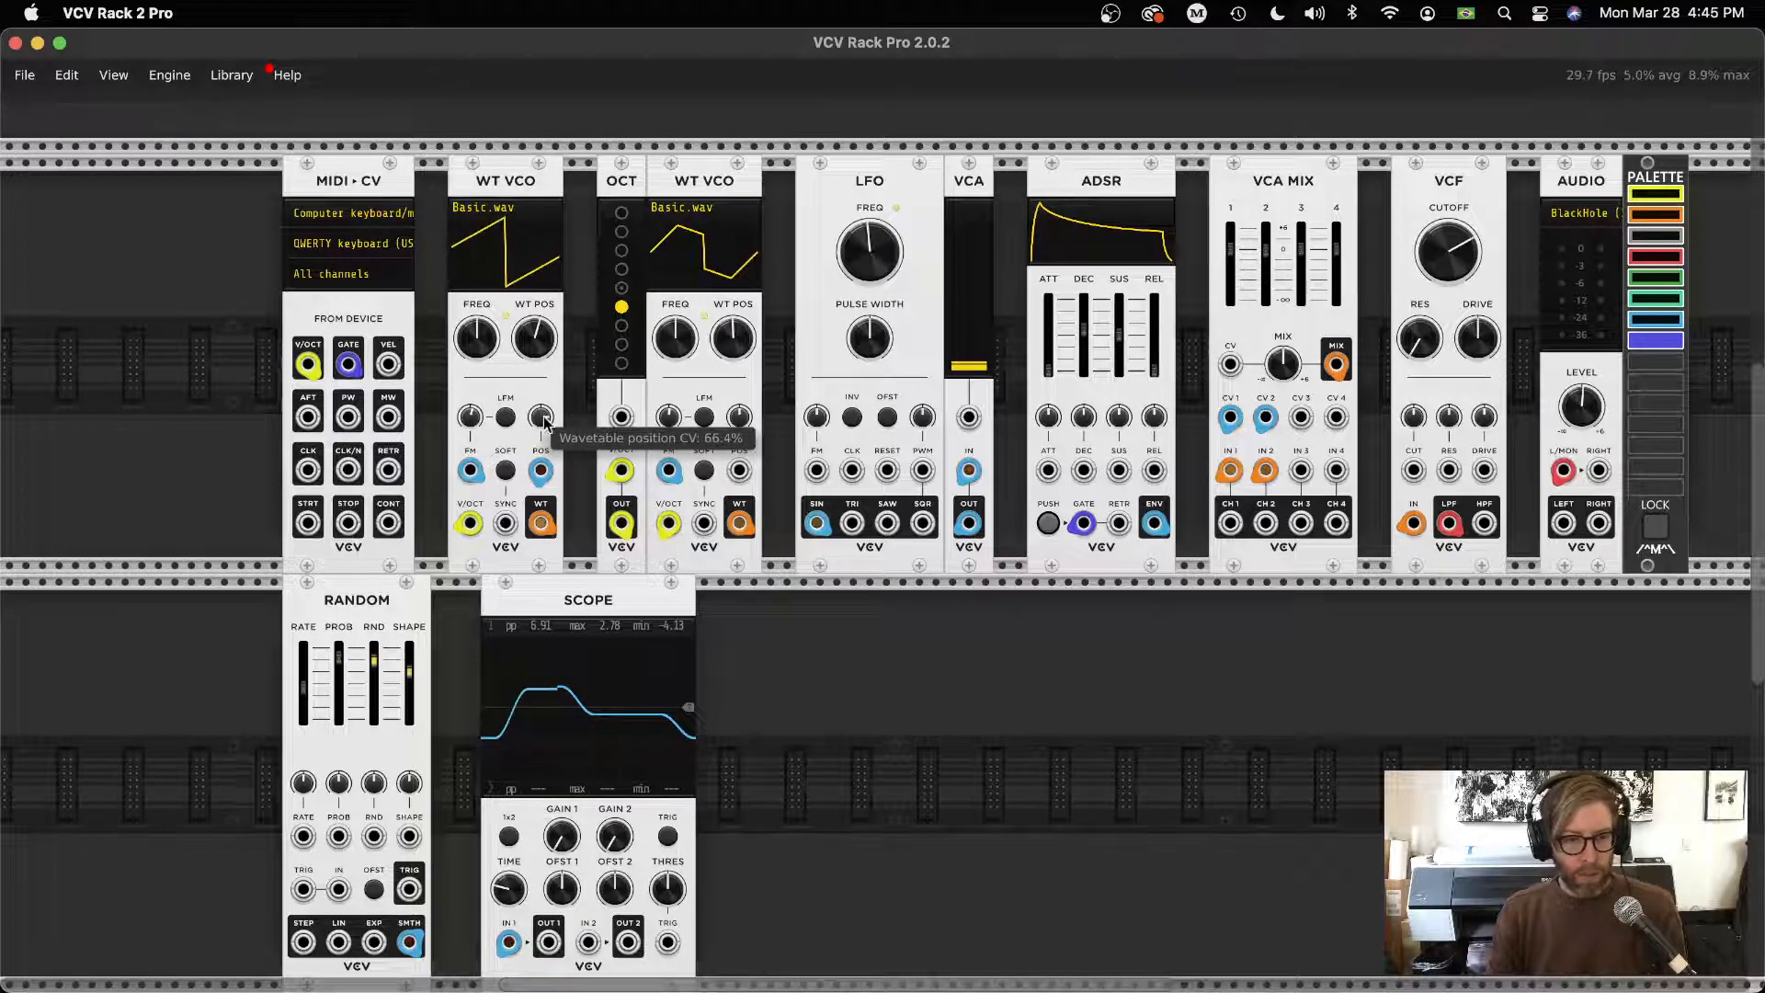
Compare Random's exponential, stepped and linear outputs with the smooth signal on the Scope's second channel, removing that cable when done
{"action": "right_click", "coordinate": [589, 942]}
{"action": "left_click", "coordinate": [378, 941]}
{"action": "left_click_drag", "start_coordinate": [375, 942], "coordinate": [589, 942]}
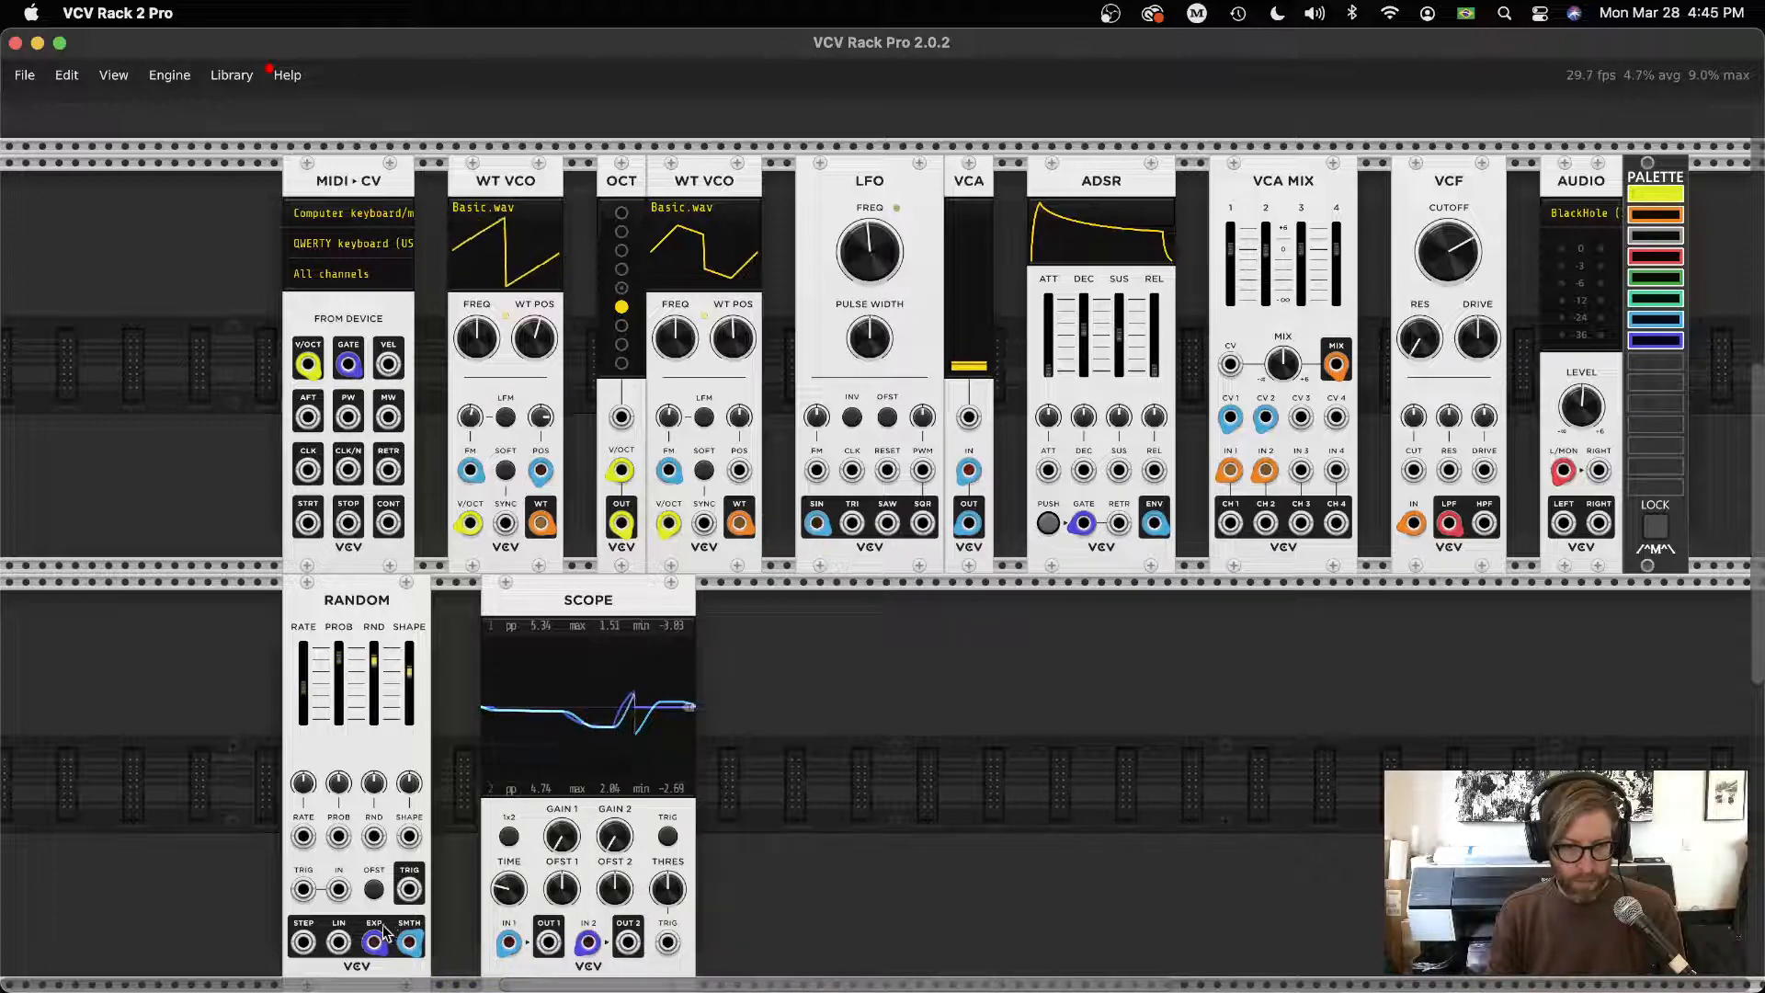
{"action": "mouse_move", "coordinate": [374, 944]}
{"action": "left_mouse_down"}
{"action": "mouse_move", "coordinate": [309, 942]}
{"action": "mouse_move", "coordinate": [588, 945]}
{"action": "left_mouse_up"}
{"action": "right_click", "coordinate": [310, 941]}
{"action": "left_click", "coordinate": [304, 936]}
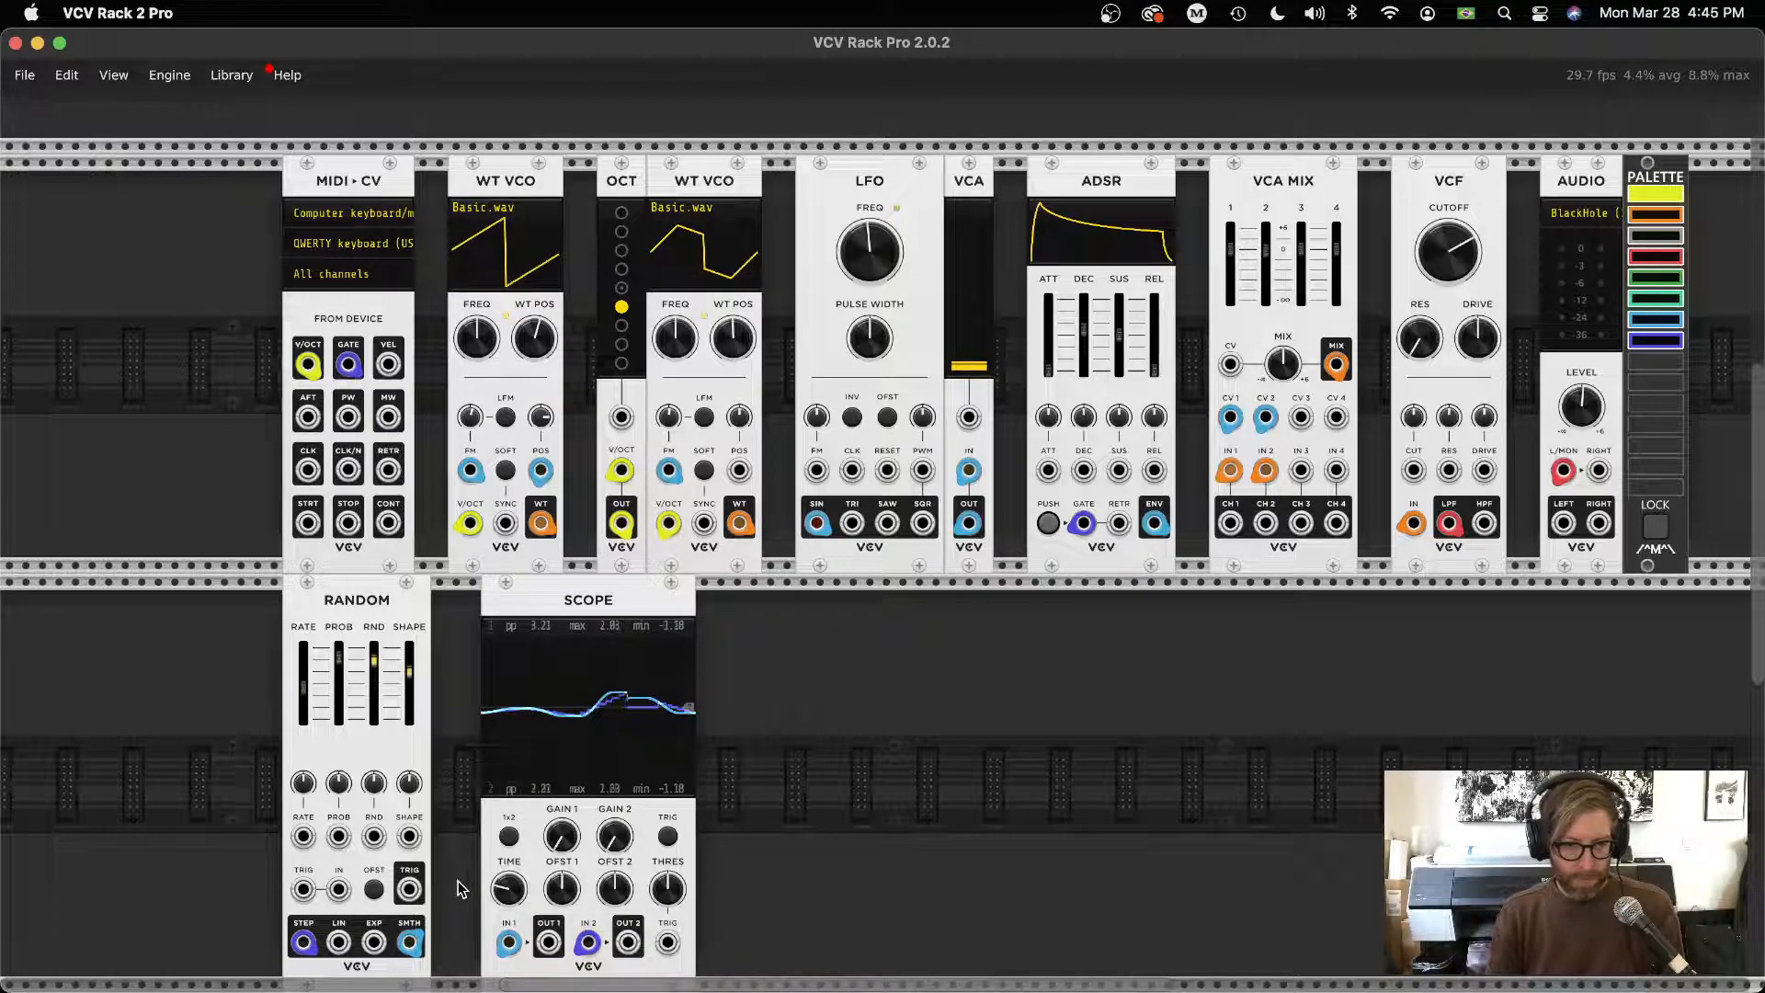
{"action": "left_click_drag", "start_coordinate": [303, 940], "coordinate": [339, 947]}
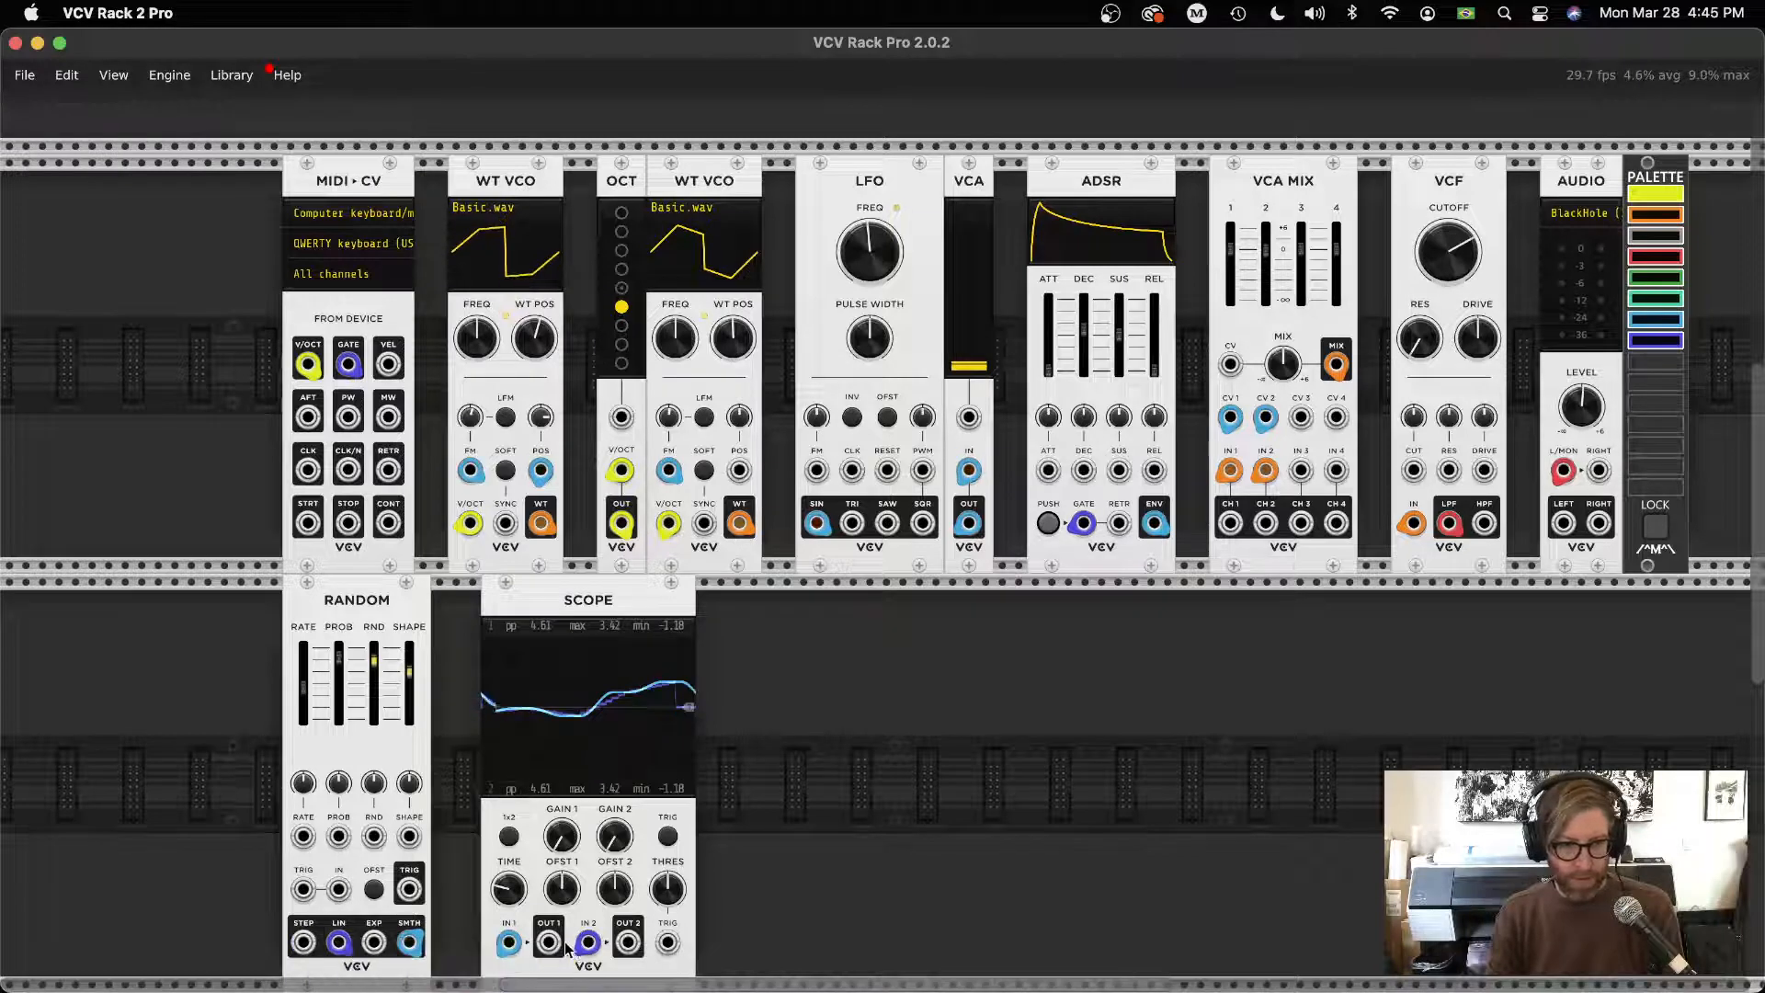
{"action": "right_click", "coordinate": [583, 924]}
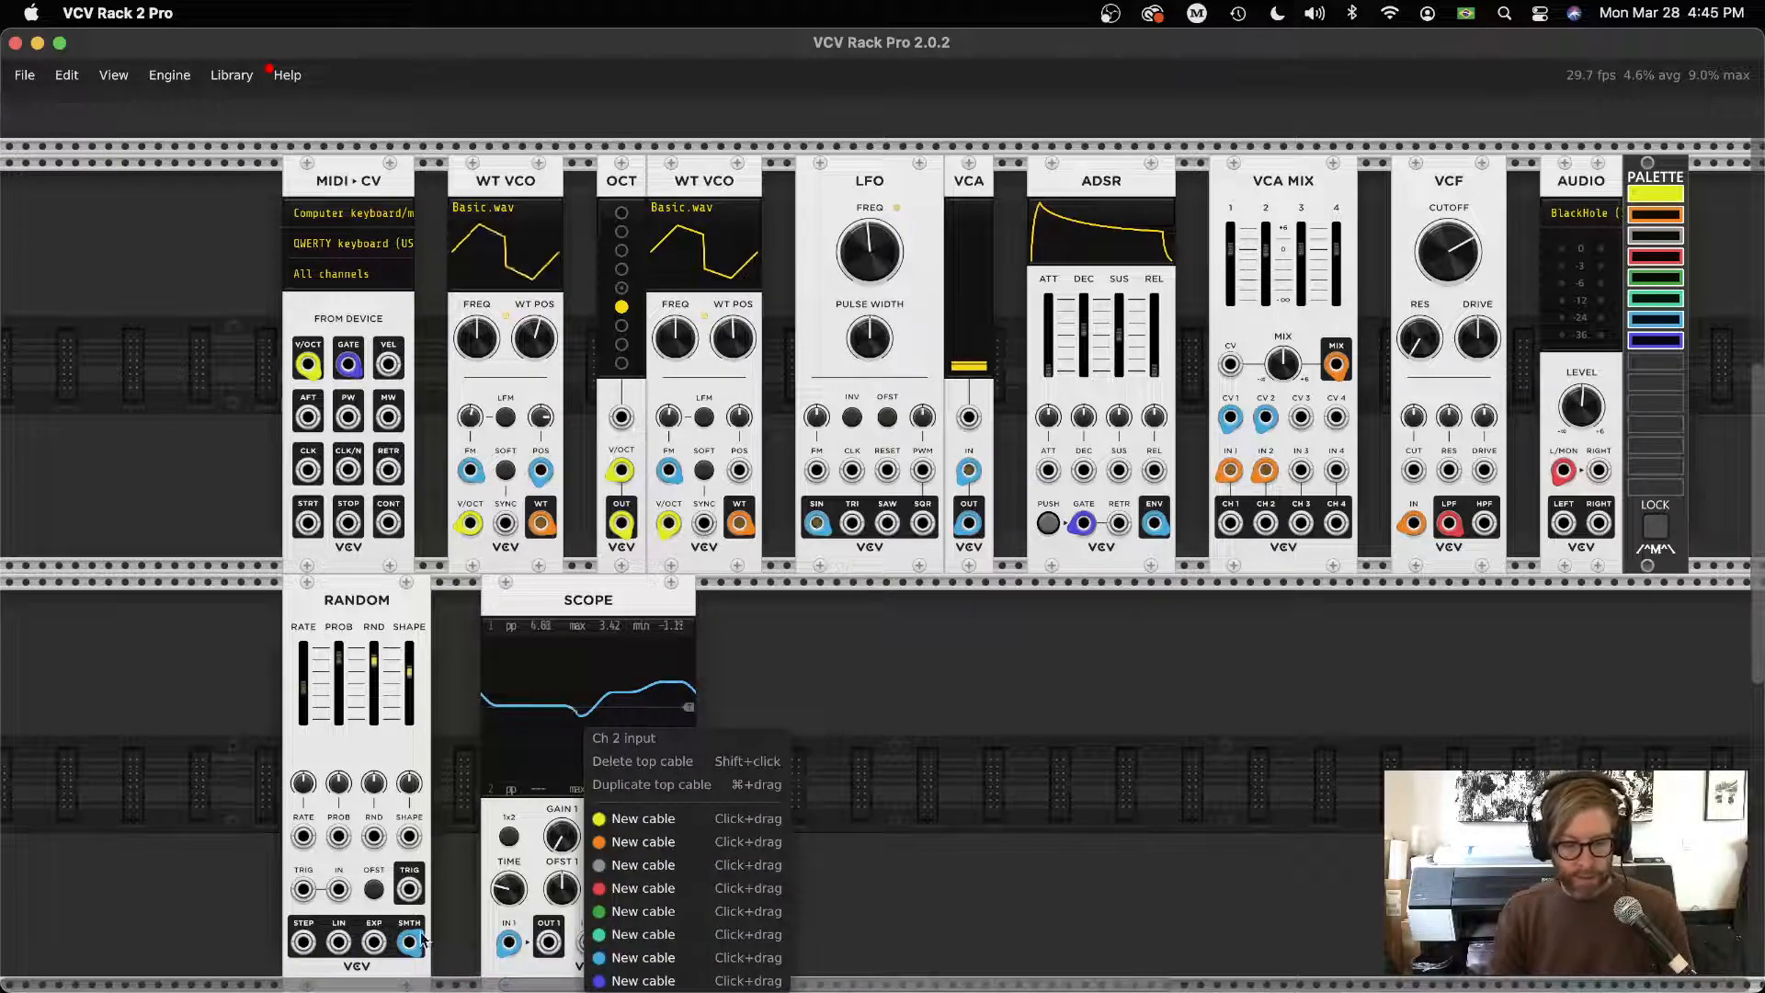
Feed Random's smooth output, instead of the linear one, to the second WT VCO's wavetable position input with its CV amount at about -59%
{"action": "left_click", "coordinate": [347, 941]}
{"action": "key", "text": "7"}
{"action": "left_click_drag", "start_coordinate": [339, 941], "coordinate": [741, 432]}
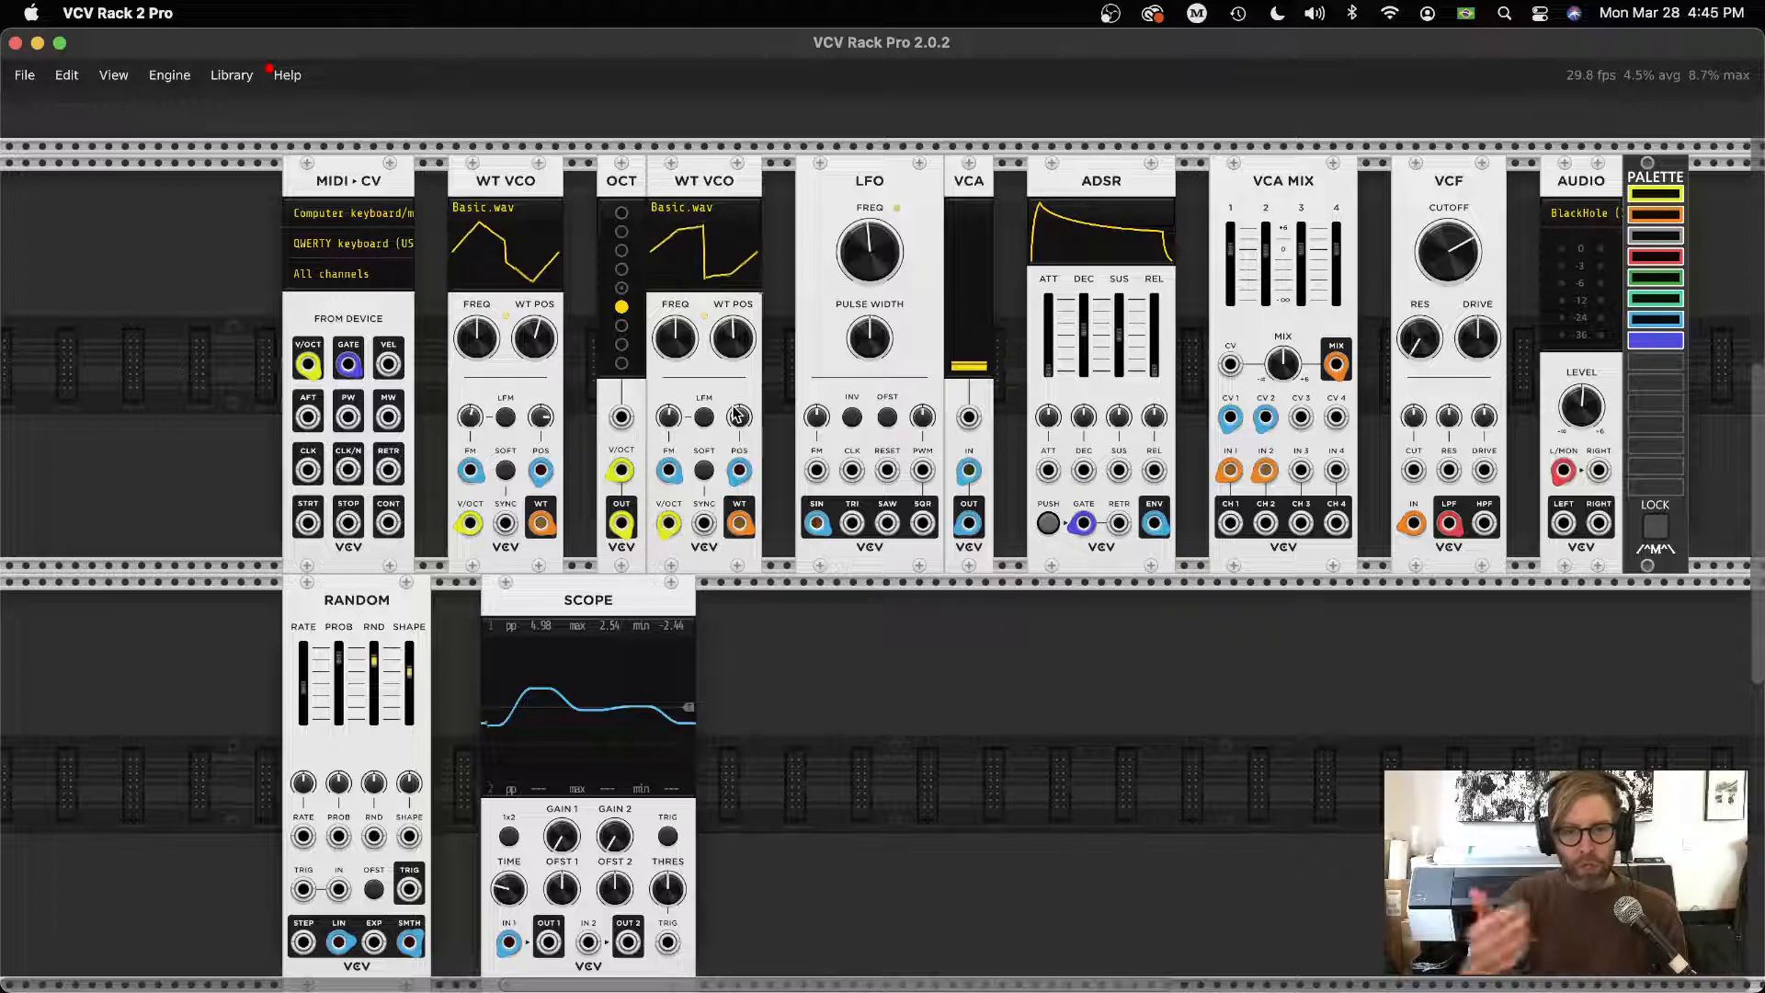
{"action": "mouse_move", "coordinate": [740, 418]}
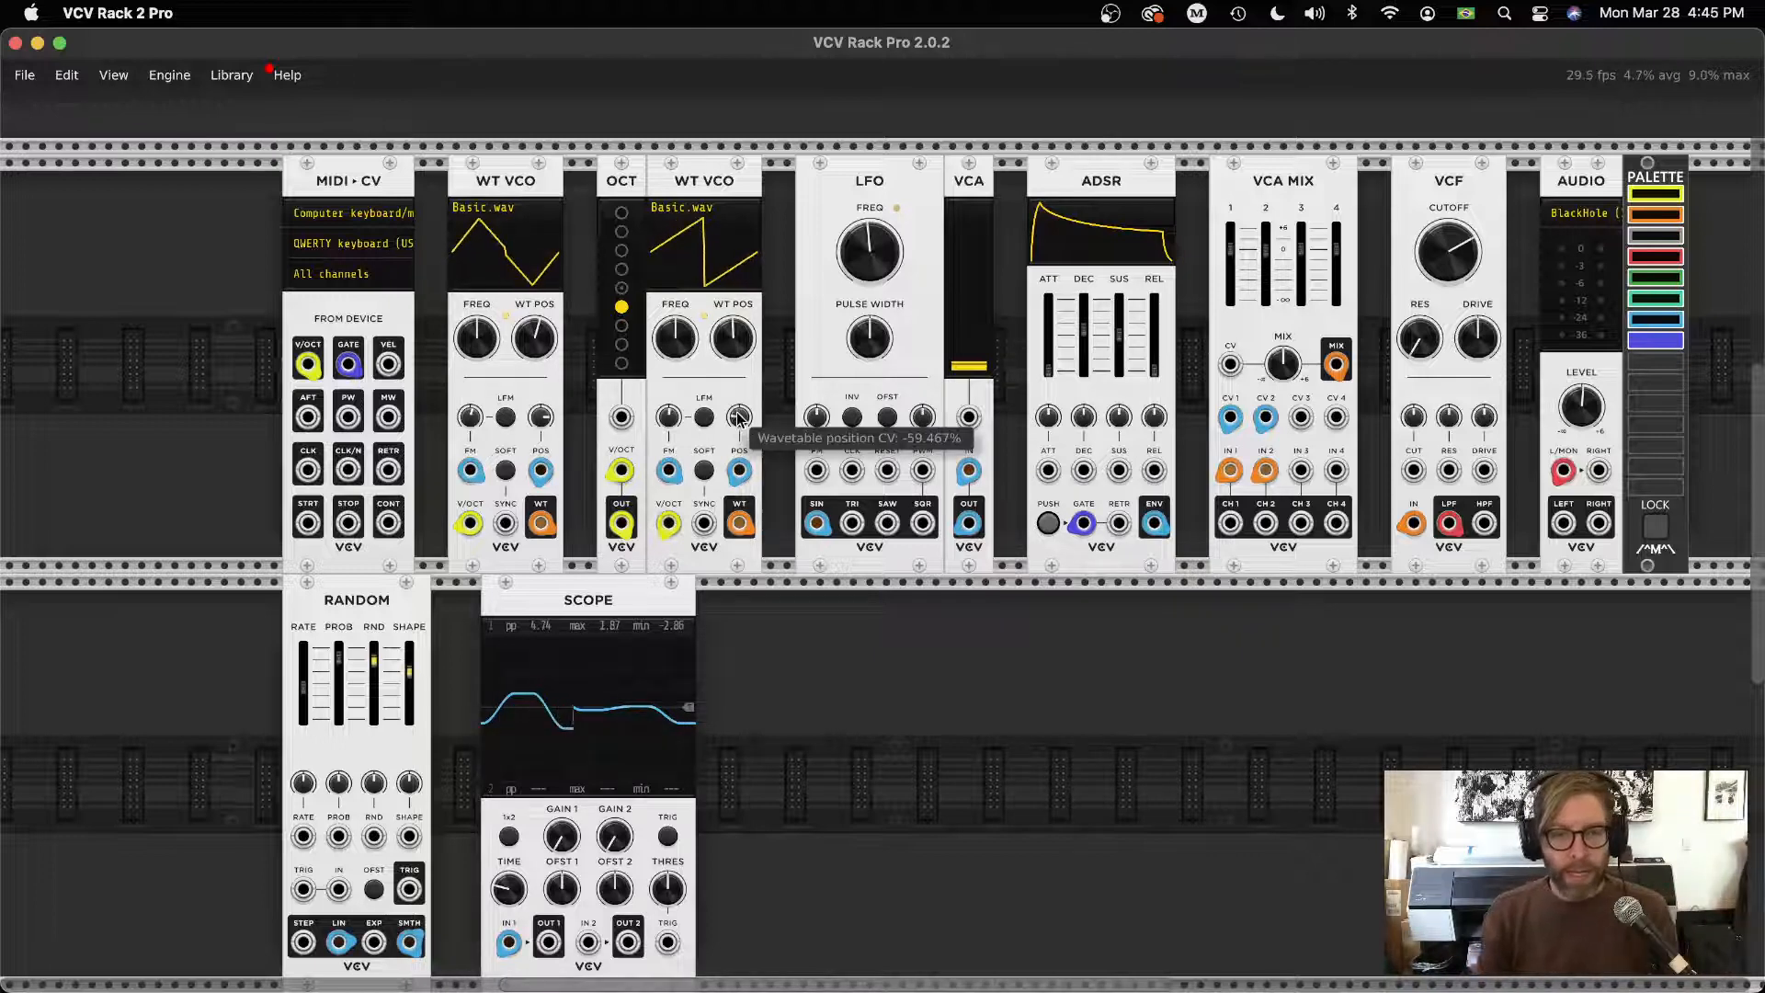
{"action": "left_click_drag", "start_coordinate": [739, 471], "coordinate": [410, 942]}
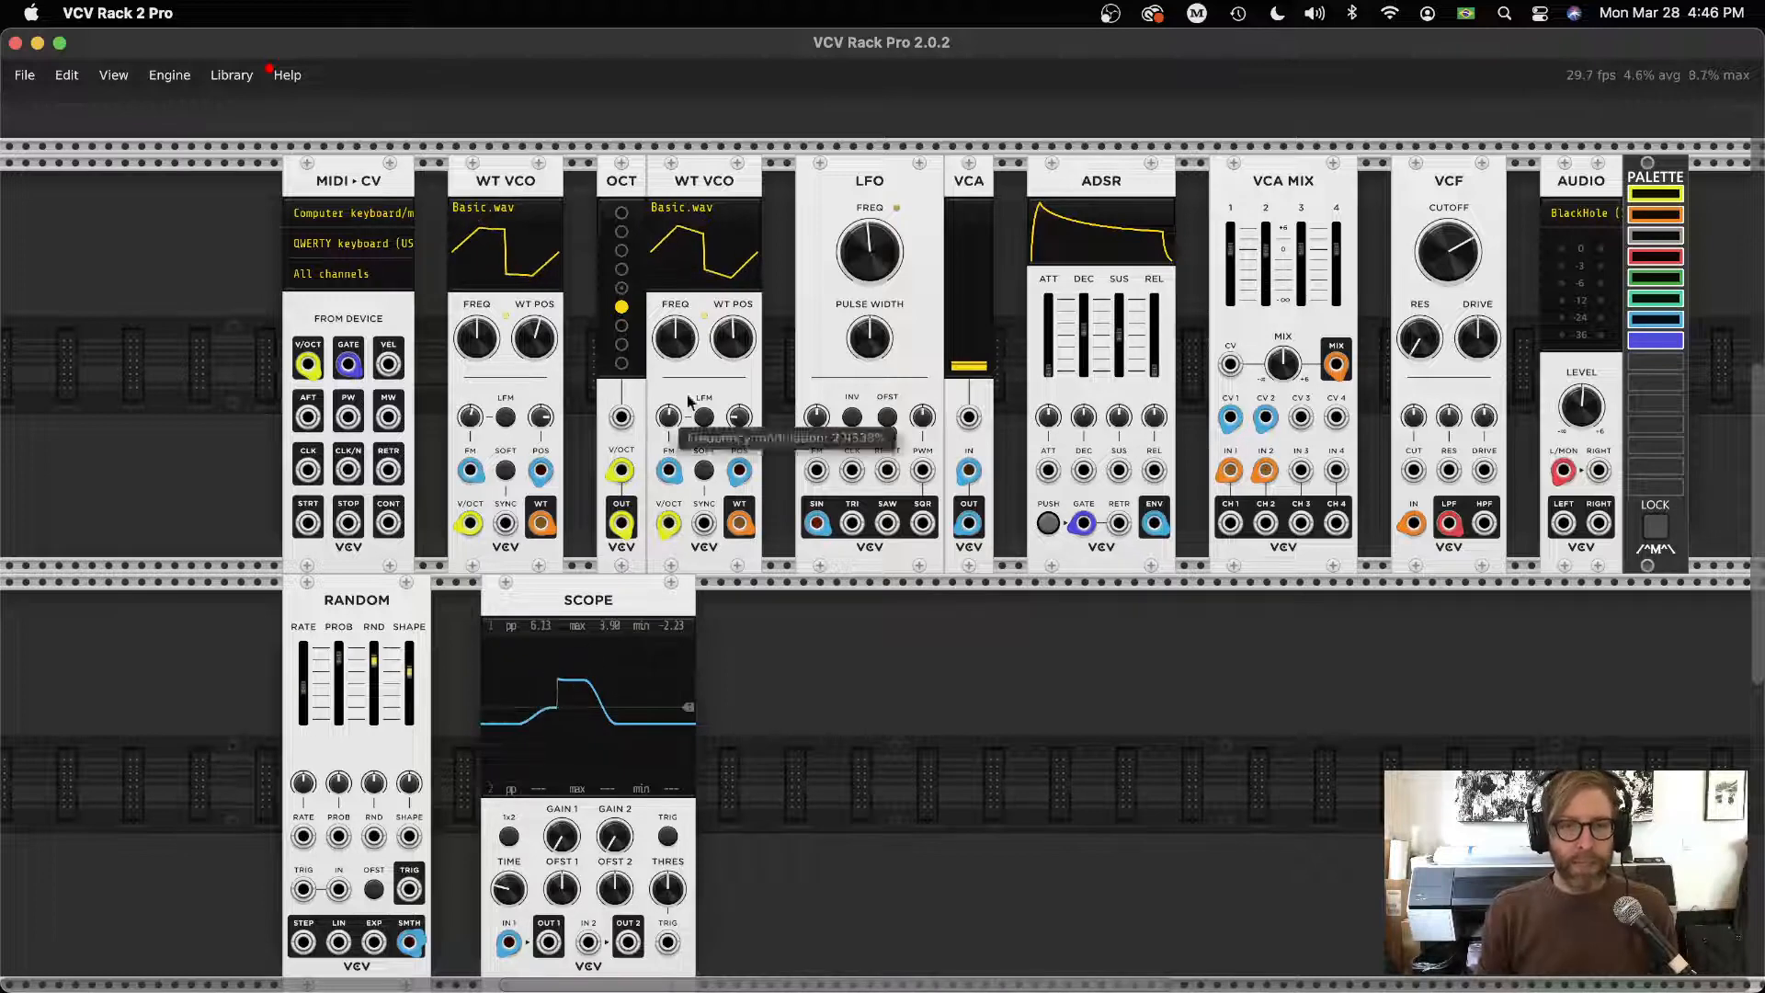
{"action": "left_click_drag", "start_coordinate": [742, 351], "coordinate": [742, 351]}
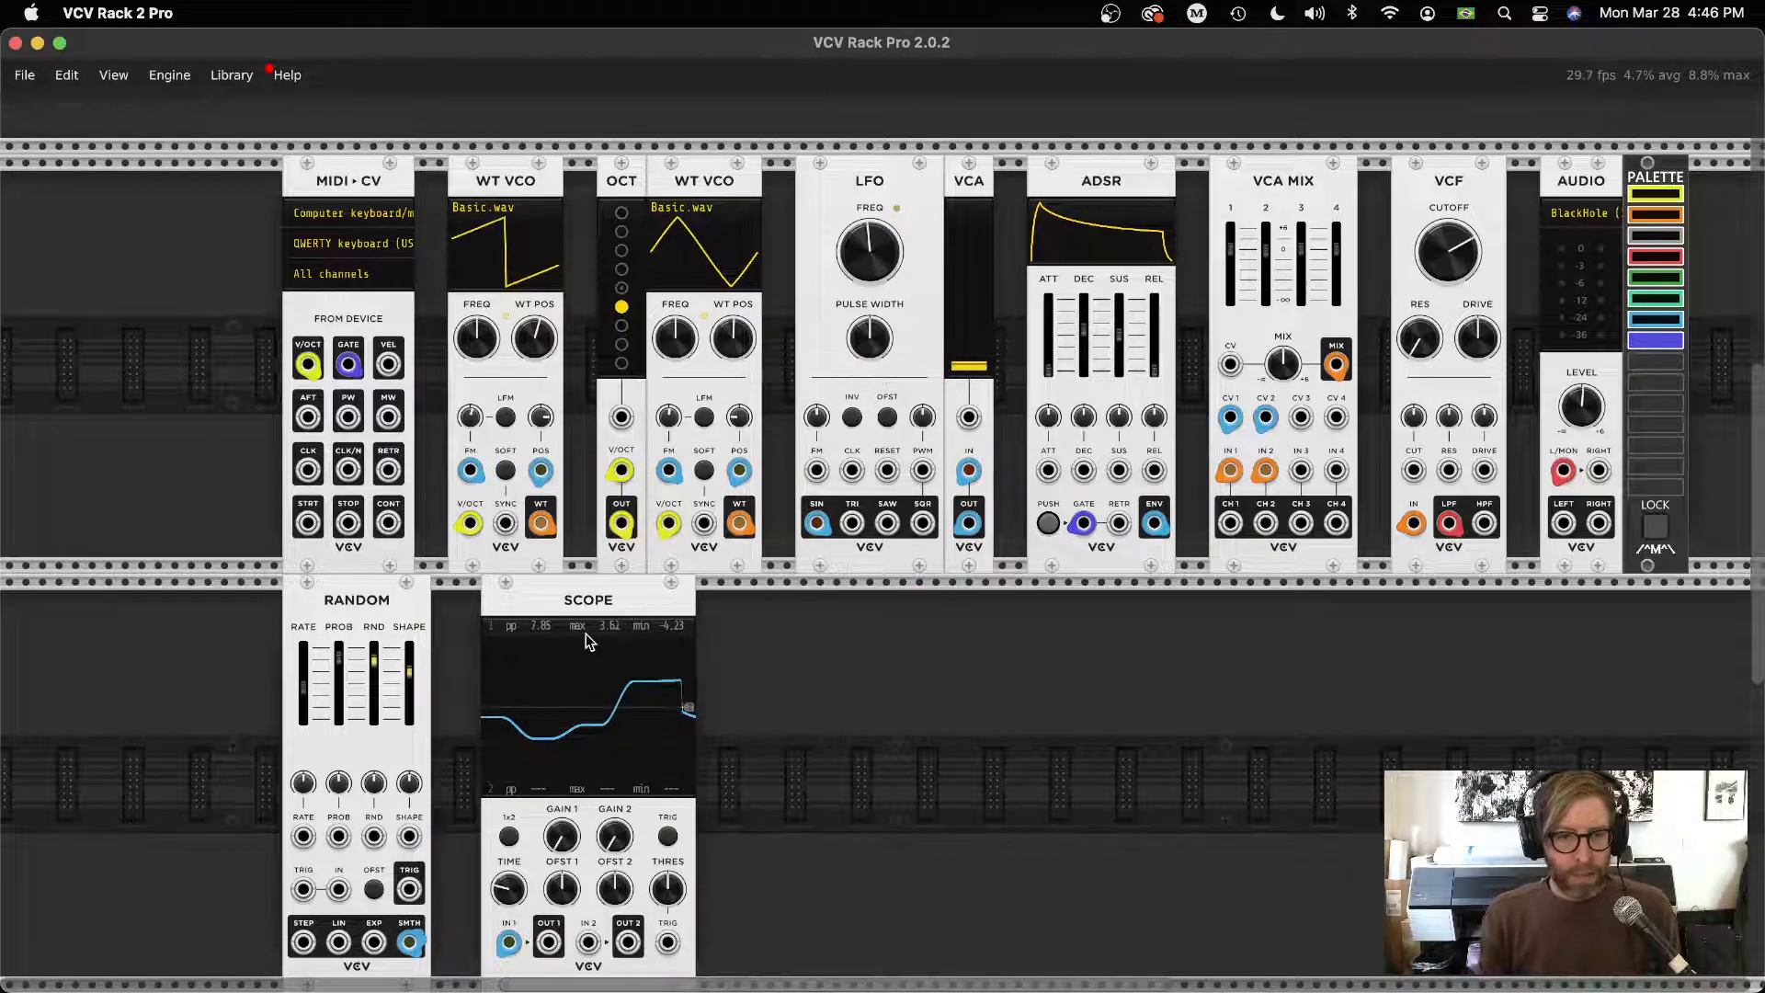
Strengthen the wavetable position CV amounts in opposite directions, more positive on the first WT VCO and more negative on the second
{"action": "scroll", "coordinate": [1078, 654], "scroll_direction": "right", "scroll_amount": 3}
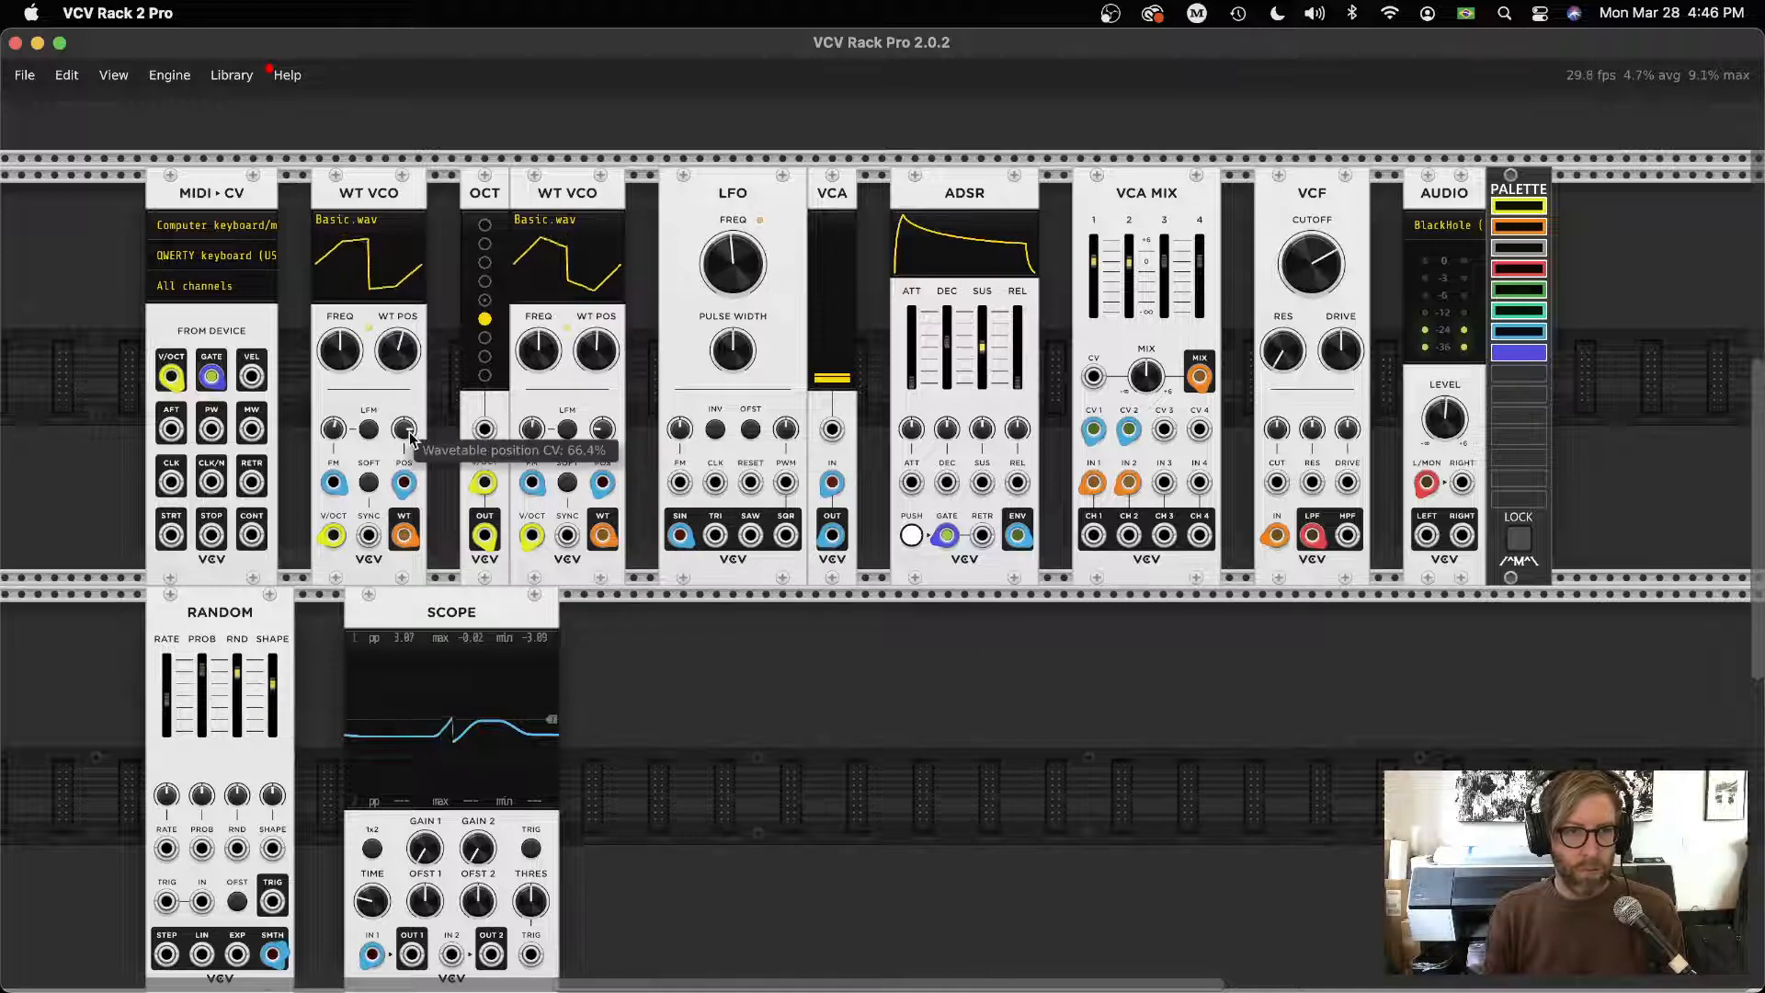
{"action": "left_click_drag", "start_coordinate": [405, 432], "coordinate": [406, 395]}
{"action": "left_click_drag", "start_coordinate": [602, 429], "coordinate": [602, 483]}
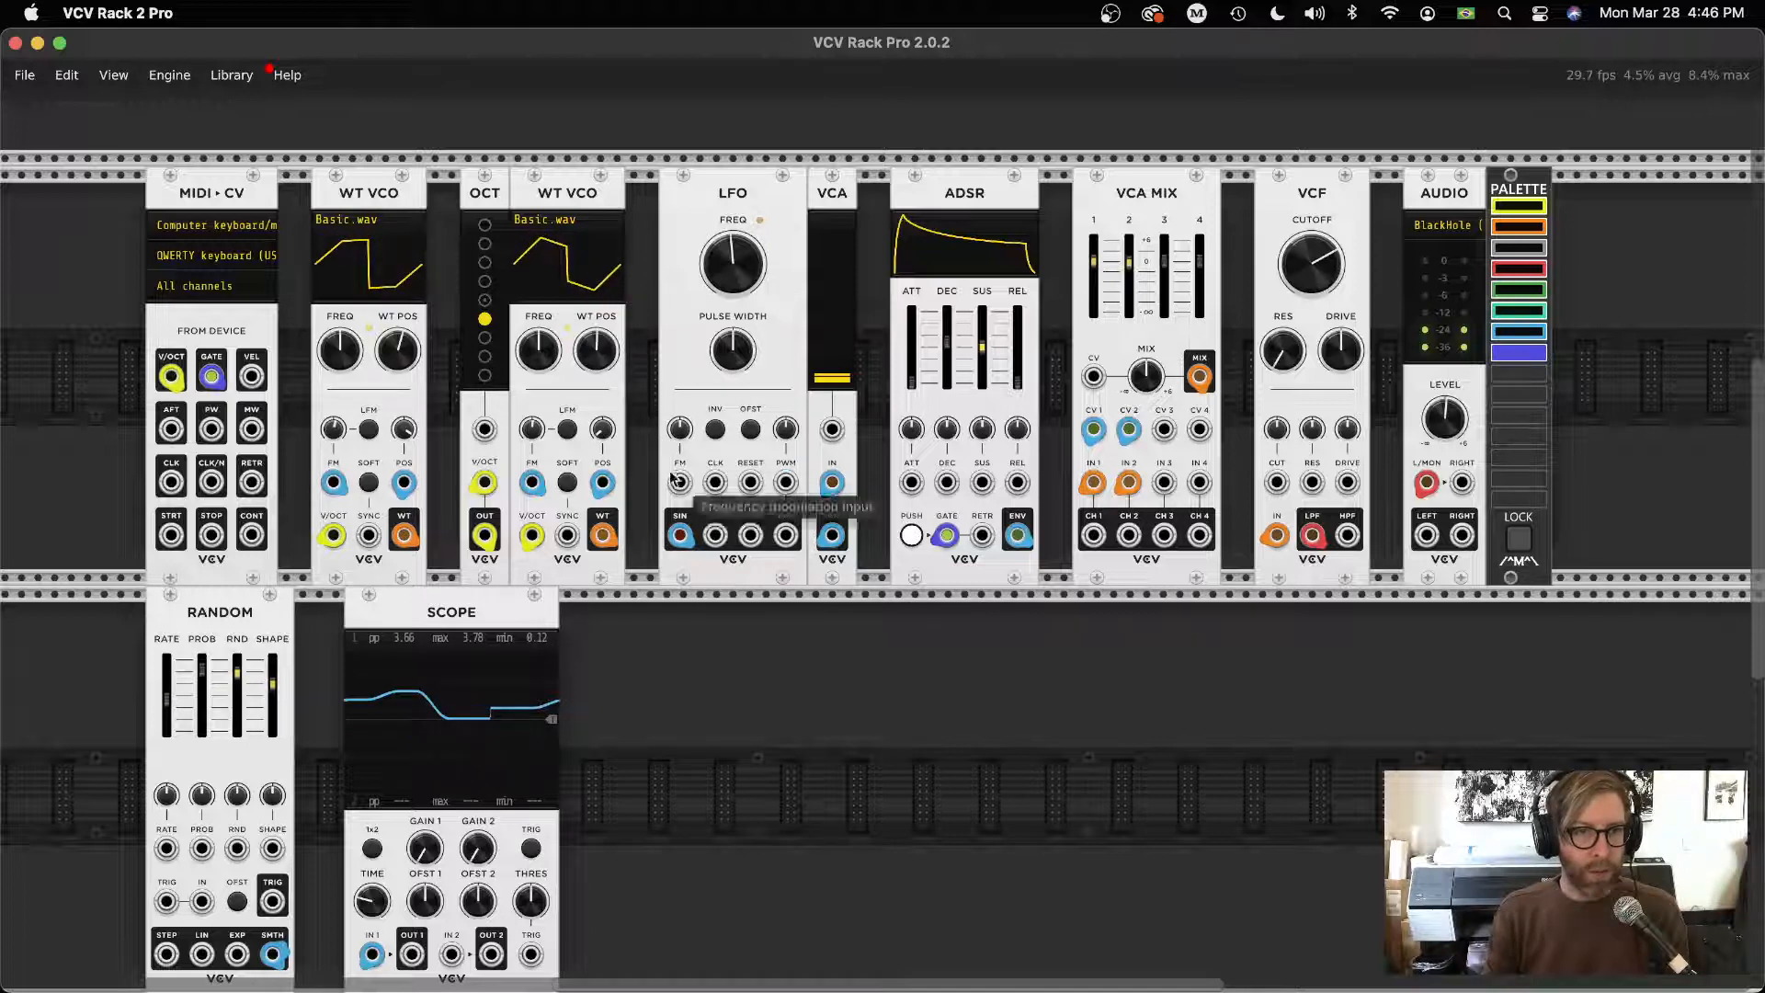
Patch Random's smooth output into the LFO's frequency modulation input and raise the LFO's frequency modulation amount beyond 21%
{"action": "mouse_move", "coordinate": [730, 270]}
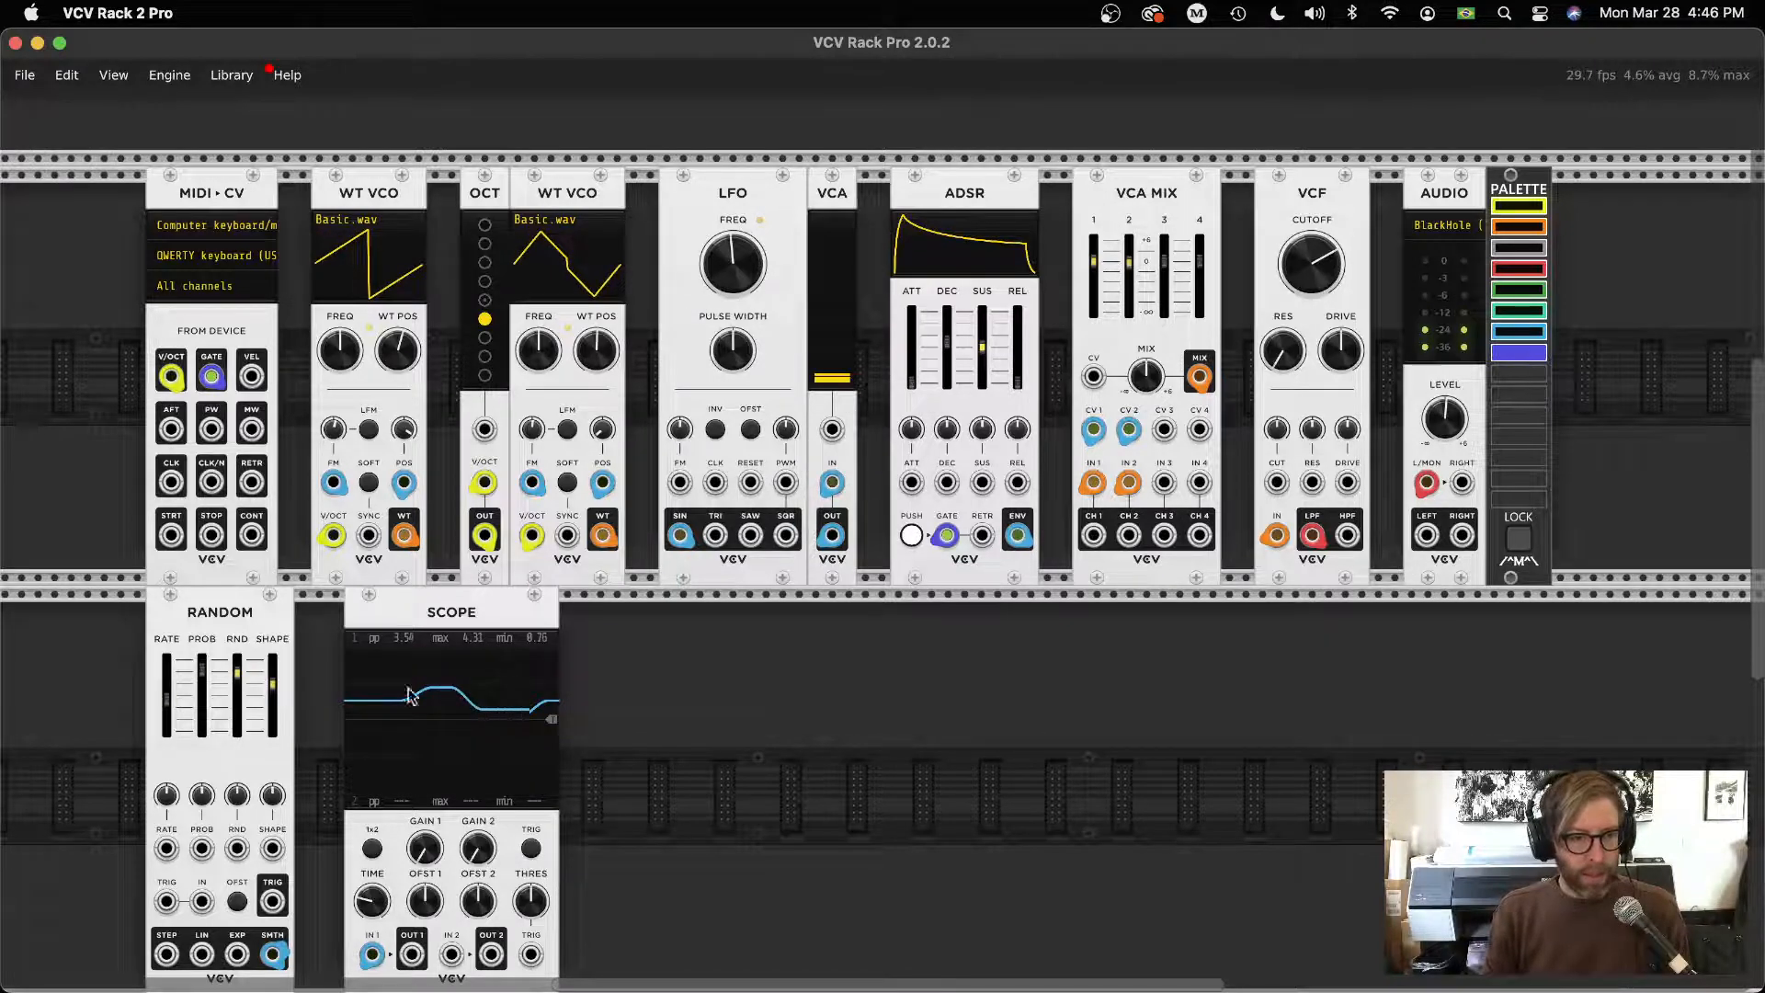
{"action": "mouse_move", "coordinate": [370, 959]}
{"action": "left_click_drag", "start_coordinate": [370, 959], "coordinate": [680, 484]}
{"action": "mouse_move", "coordinate": [685, 487]}
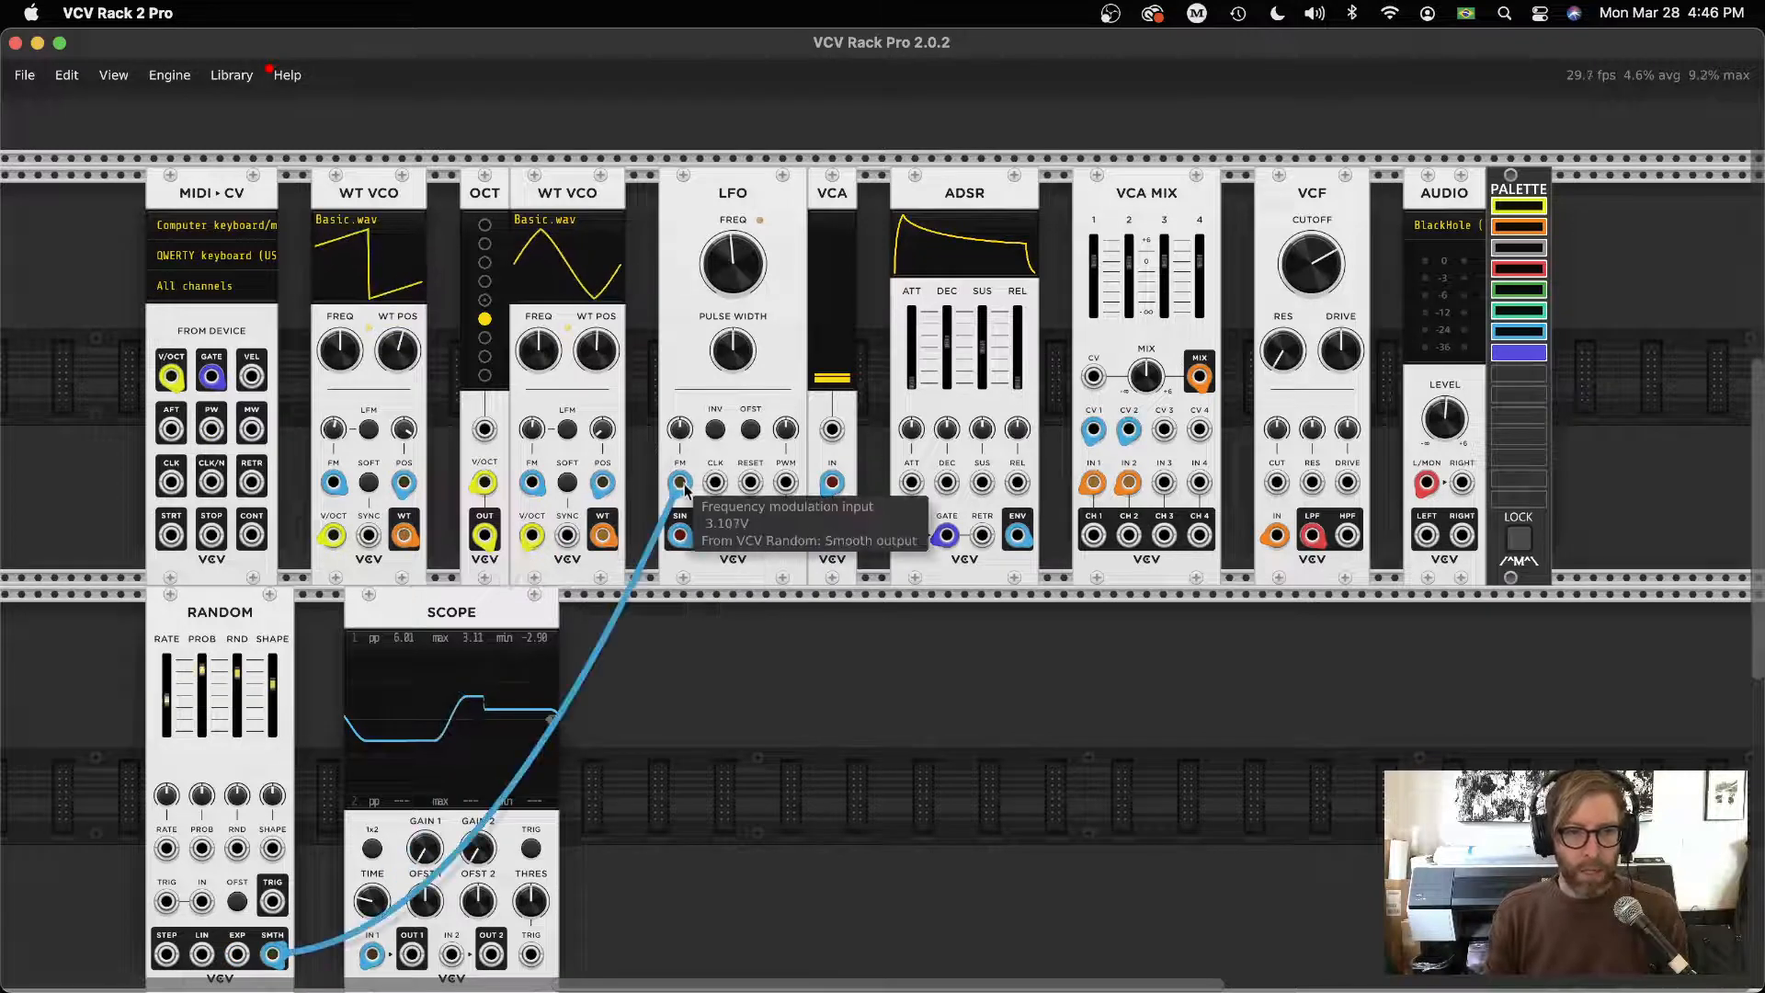
{"action": "mouse_move", "coordinate": [736, 274]}
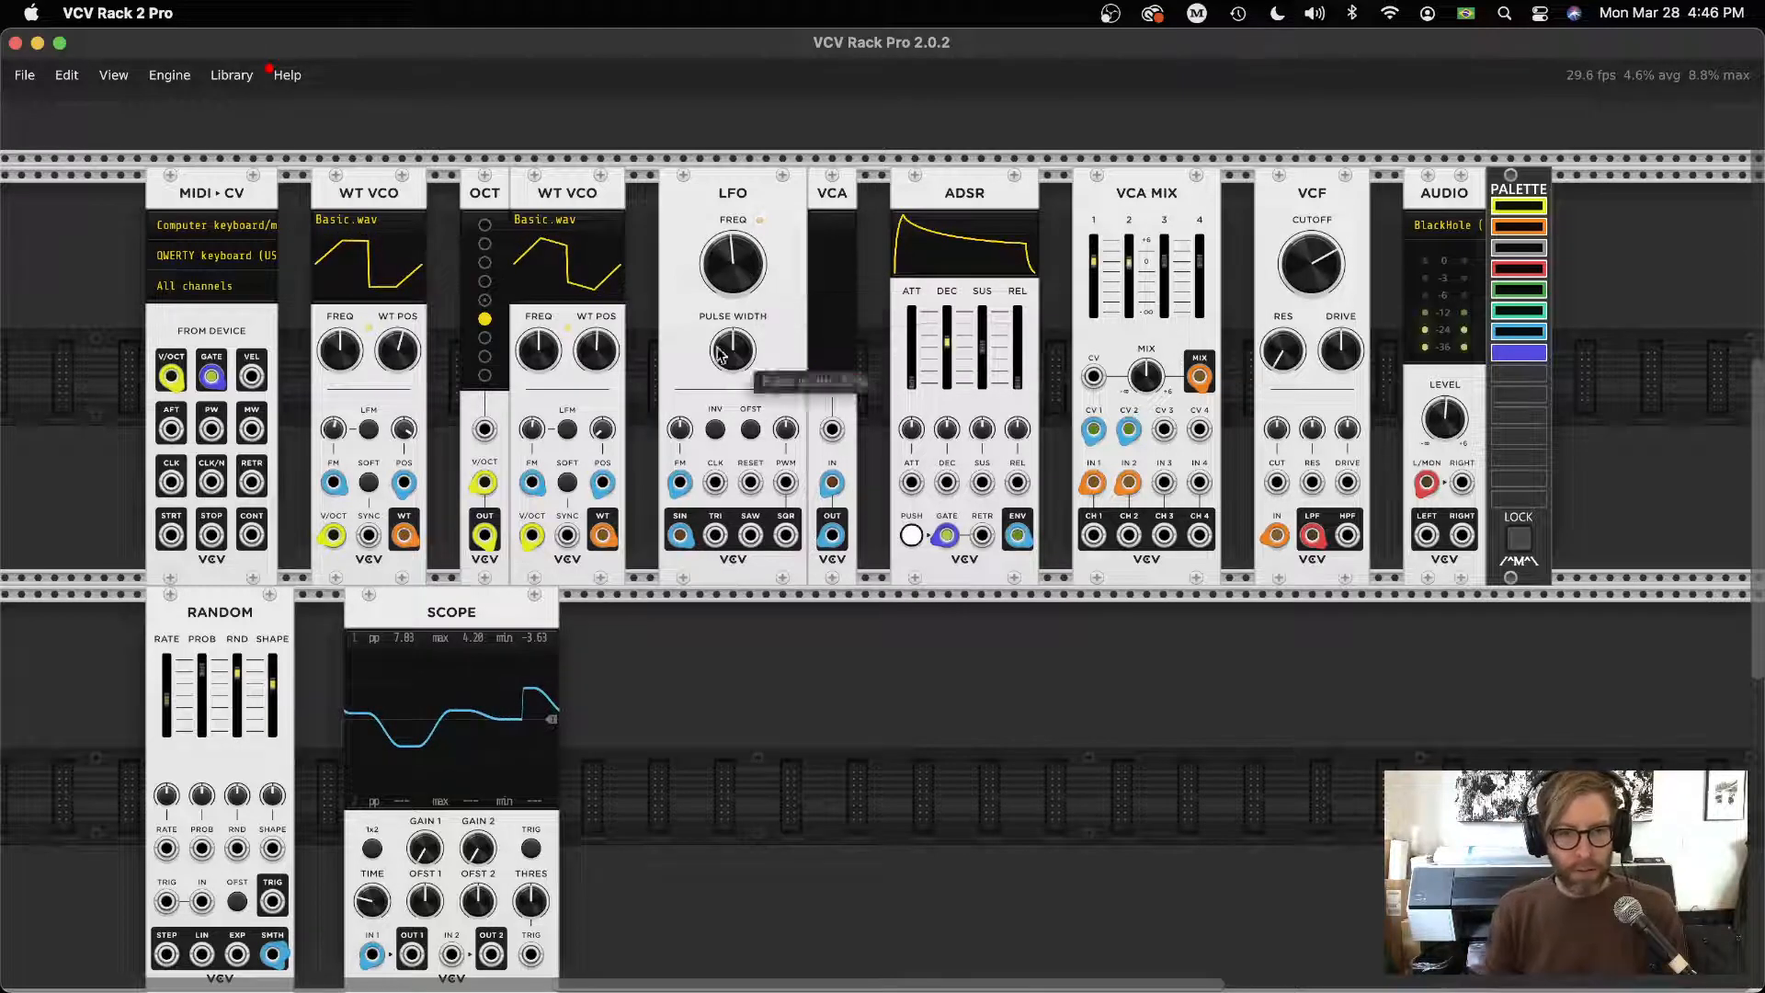
{"action": "mouse_move", "coordinate": [680, 429]}
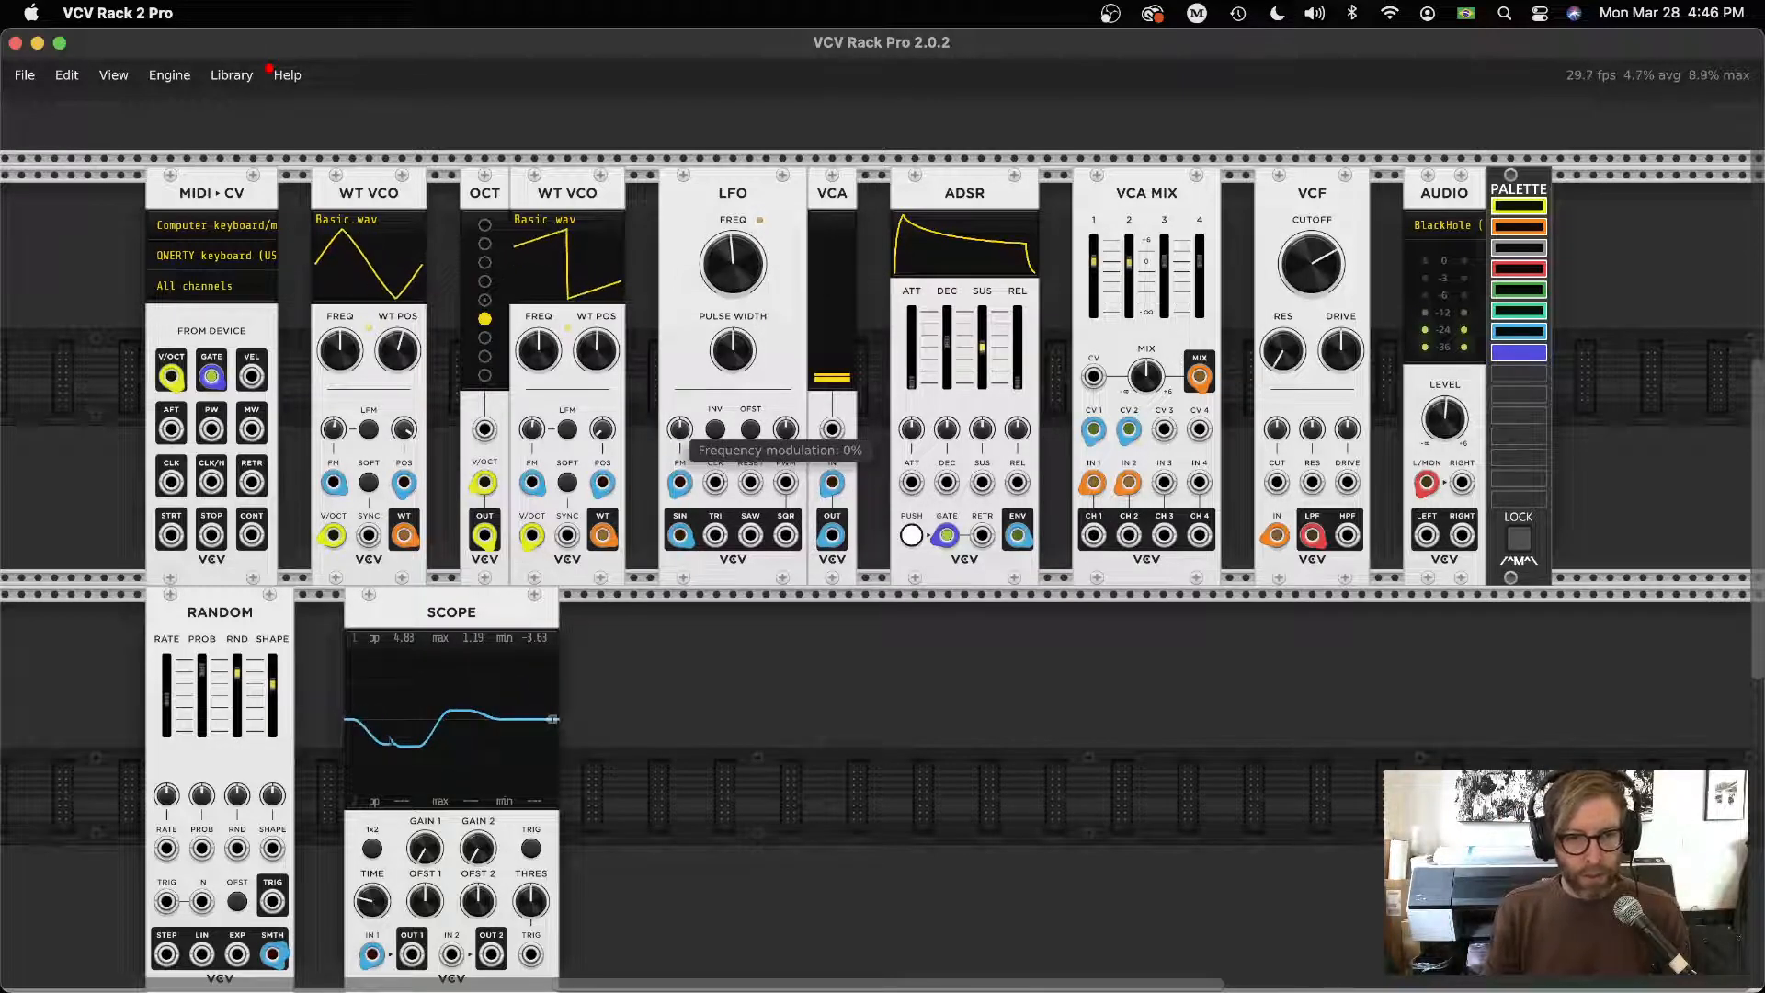
{"action": "left_click_drag", "start_coordinate": [680, 428], "coordinate": [680, 421]}
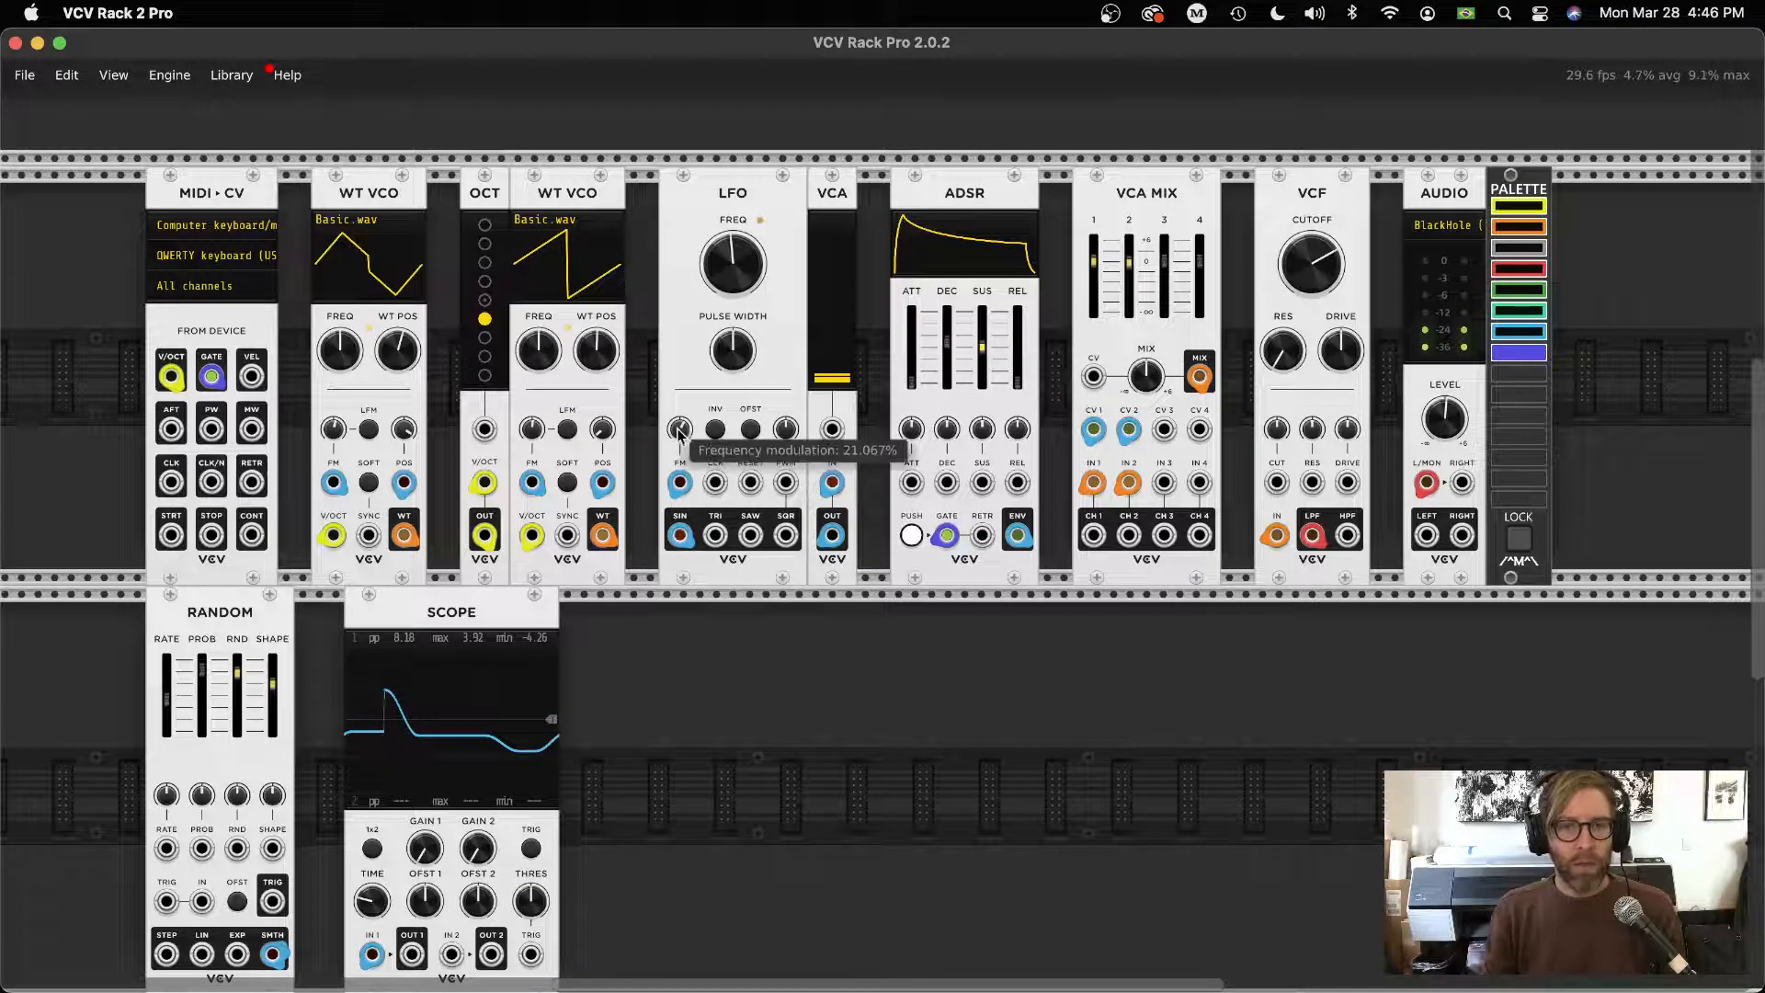
{"action": "left_click_drag", "start_coordinate": [680, 428], "coordinate": [680, 415]}
Play several held notes to hear the randomly modulated vibrato and wavetable movement
{"action": "mouse_move", "coordinate": [1016, 388]}
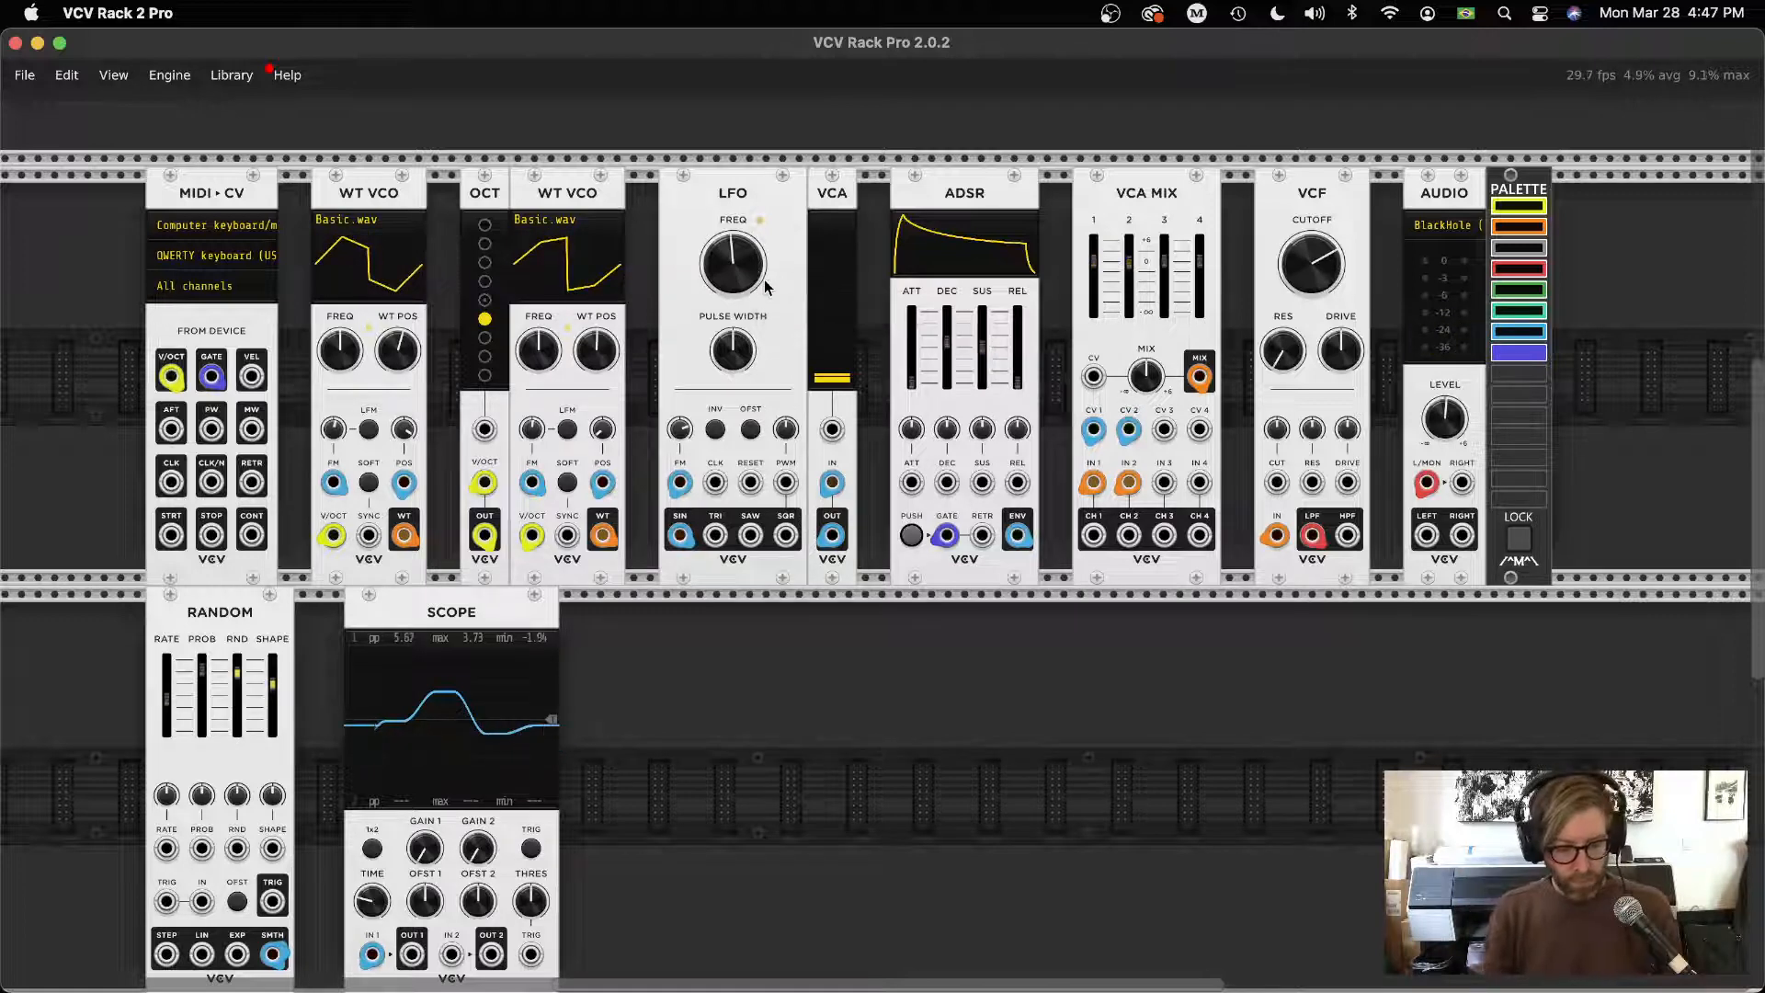
{"action": "key", "text": "z"}
{"action": "mouse_move", "coordinate": [830, 331]}
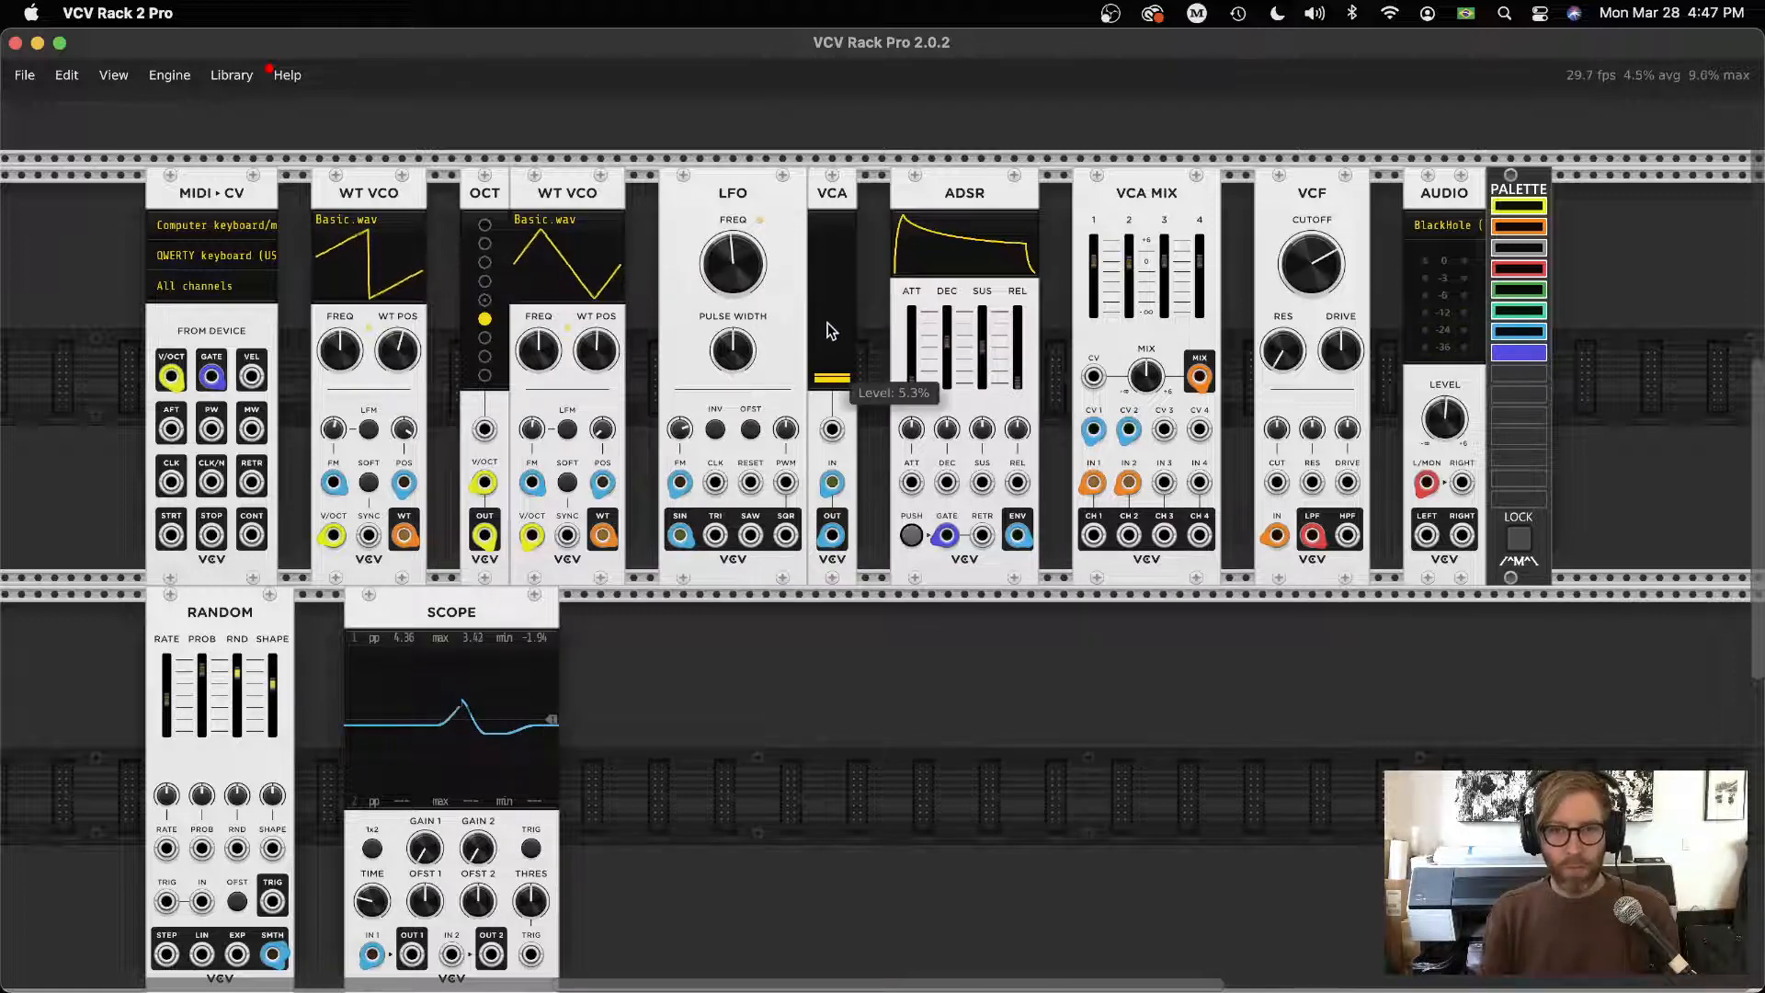
{"action": "key", "text": "z"}
{"action": "key", "text": "z"}
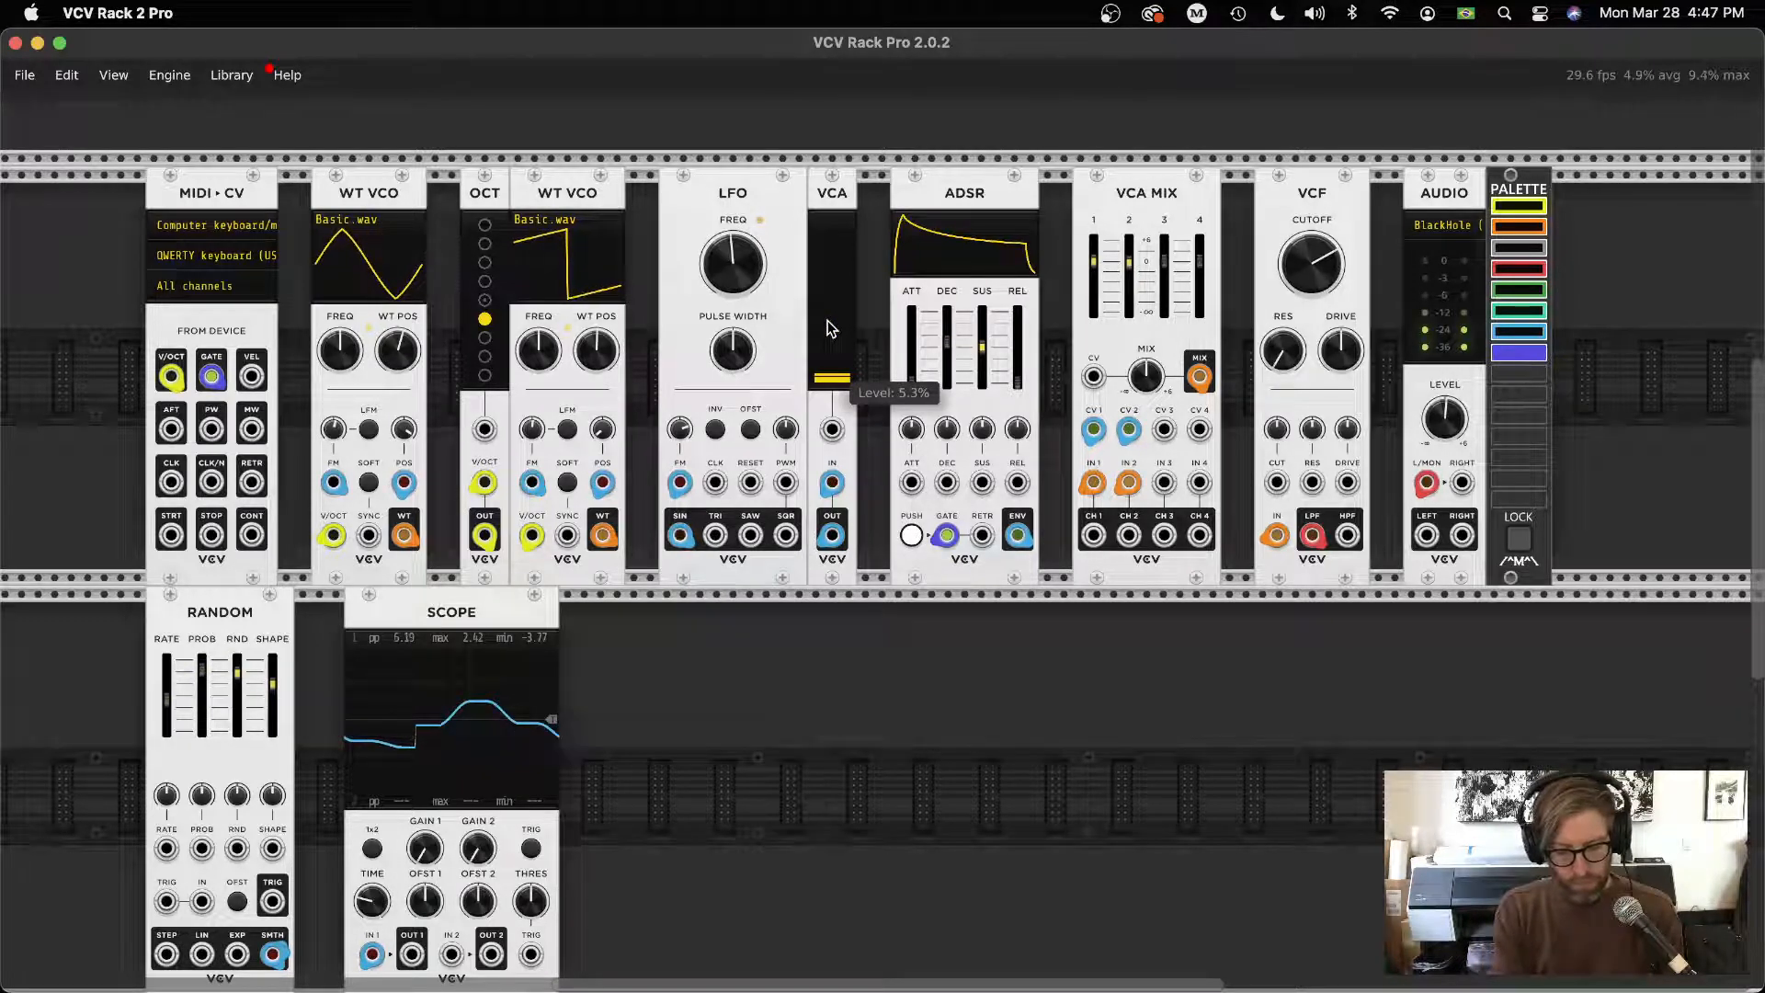
{"action": "key", "text": "z"}
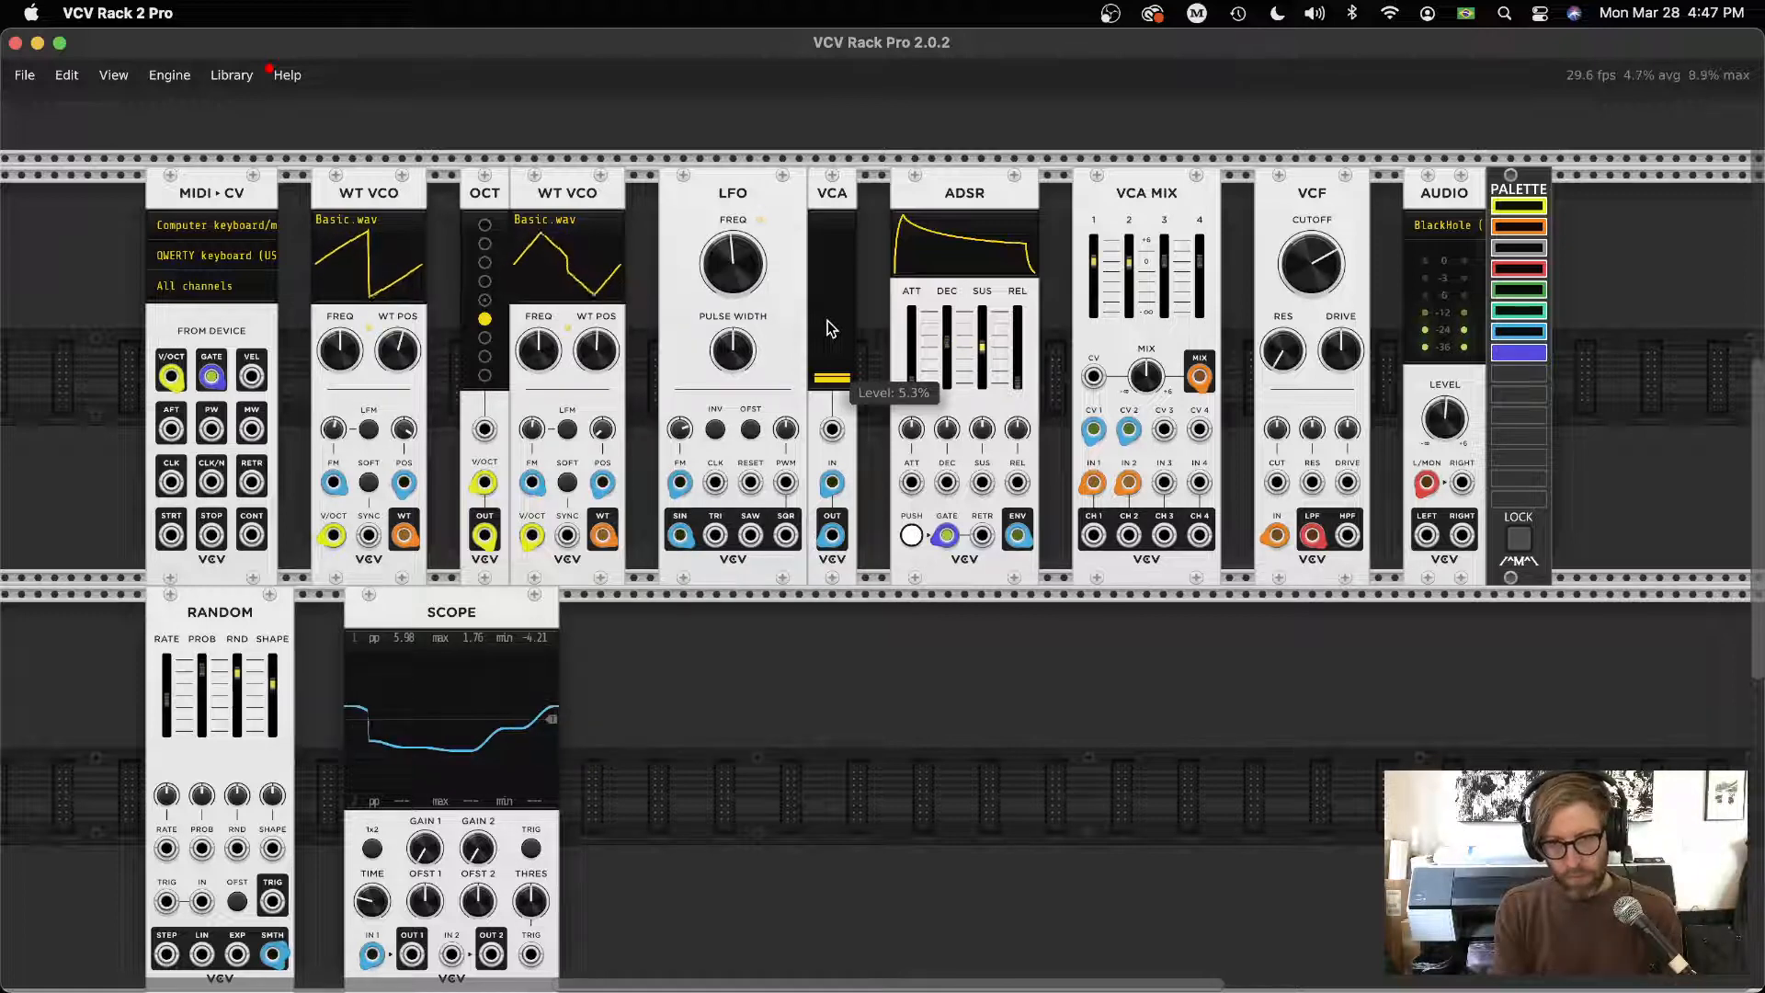
{"action": "key", "text": "z"}
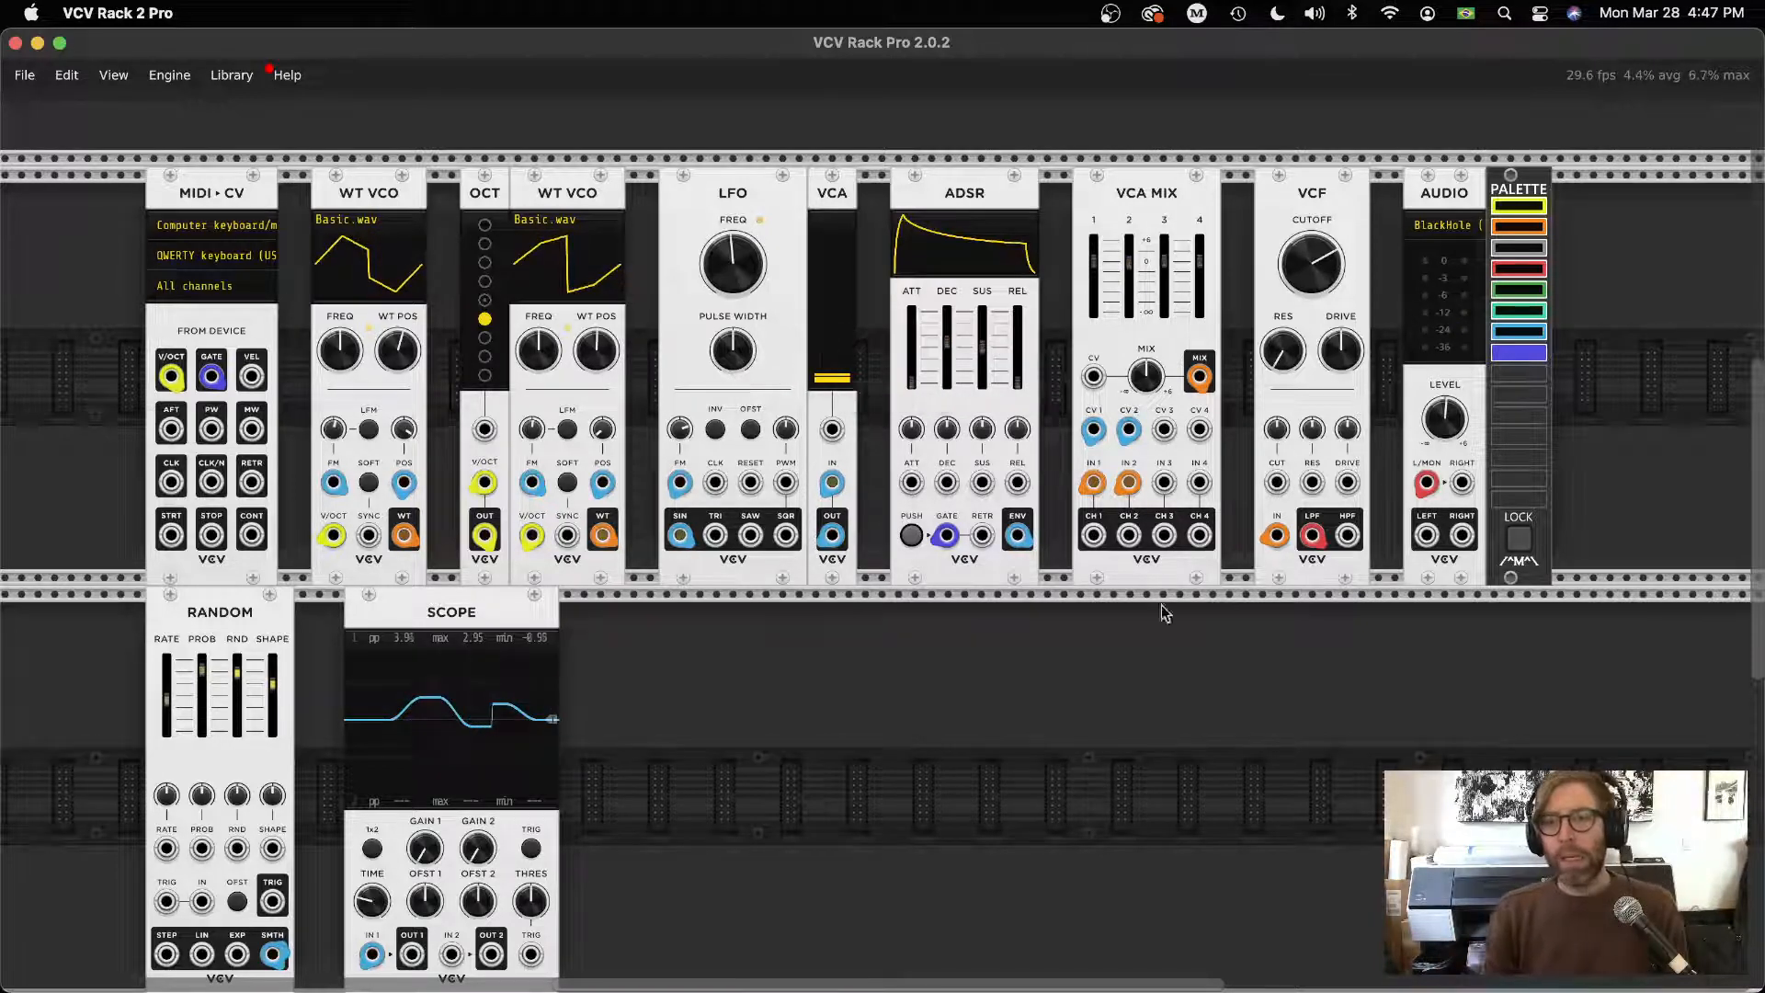
Patch the ADSR's envelope output into the VCF's cutoff CV input and raise the cutoff CV amount
{"action": "scroll", "coordinate": [868, 730], "scroll_direction": "down", "scroll_amount": 2}
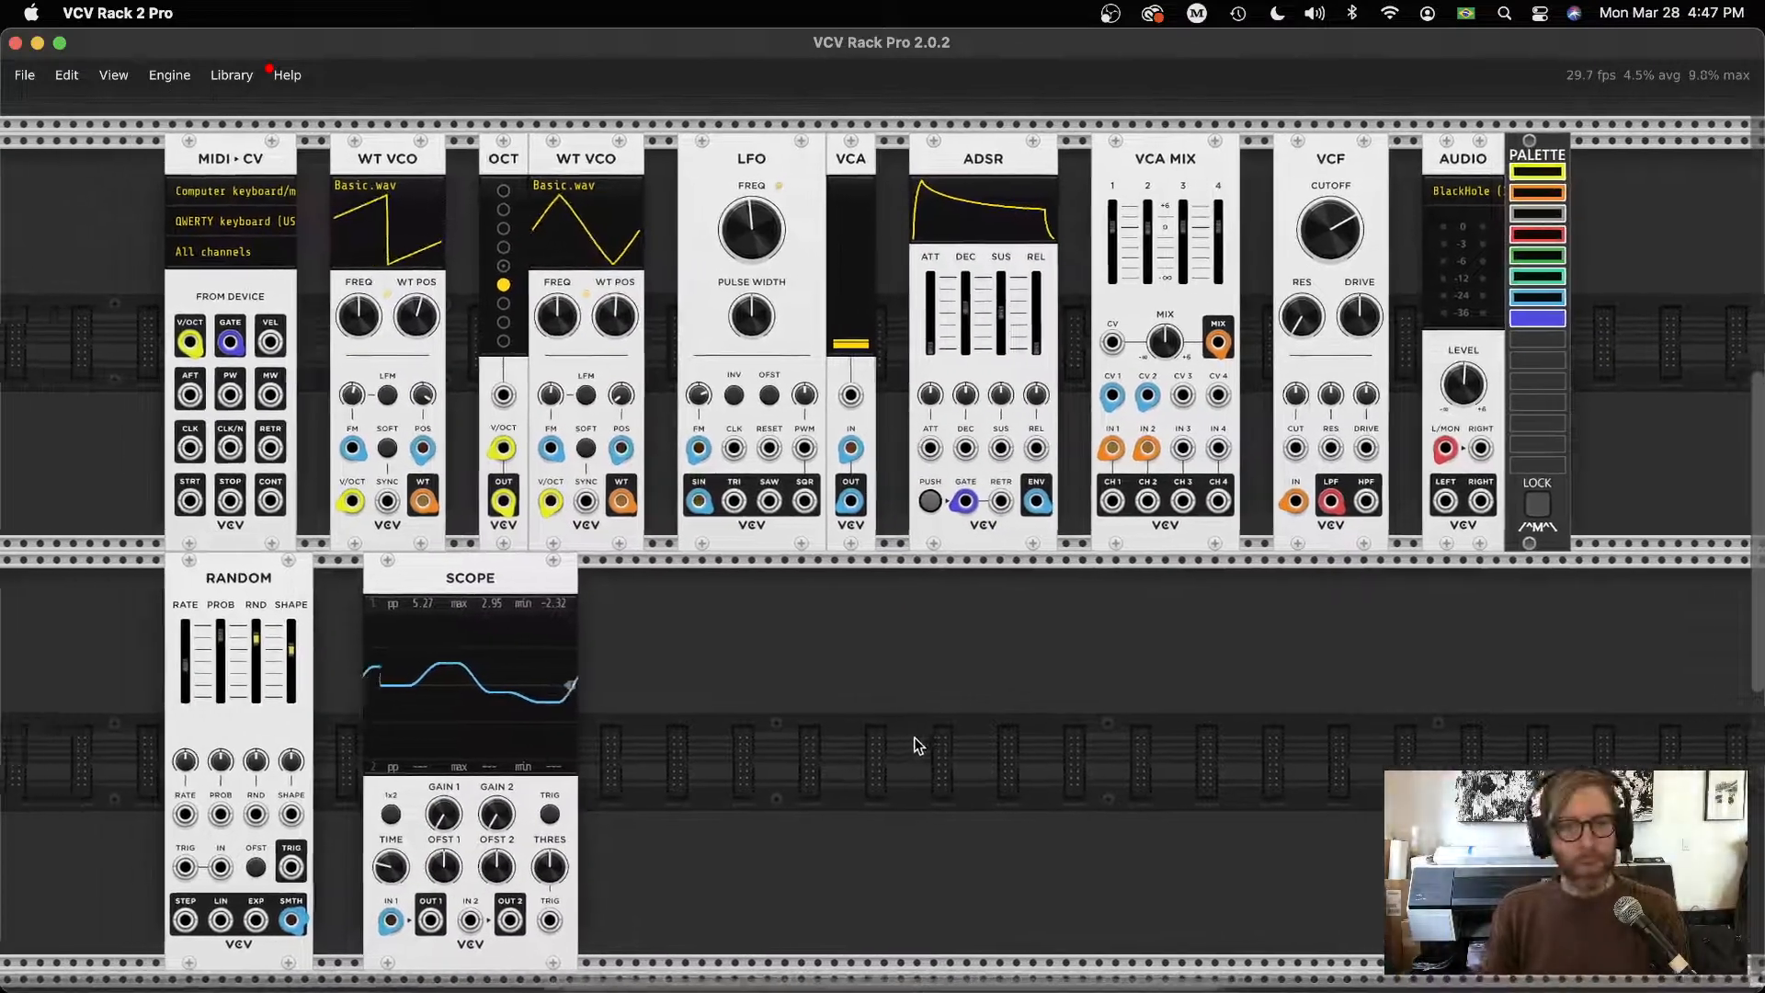
{"action": "scroll", "coordinate": [900, 742], "scroll_direction": "right", "scroll_amount": 2}
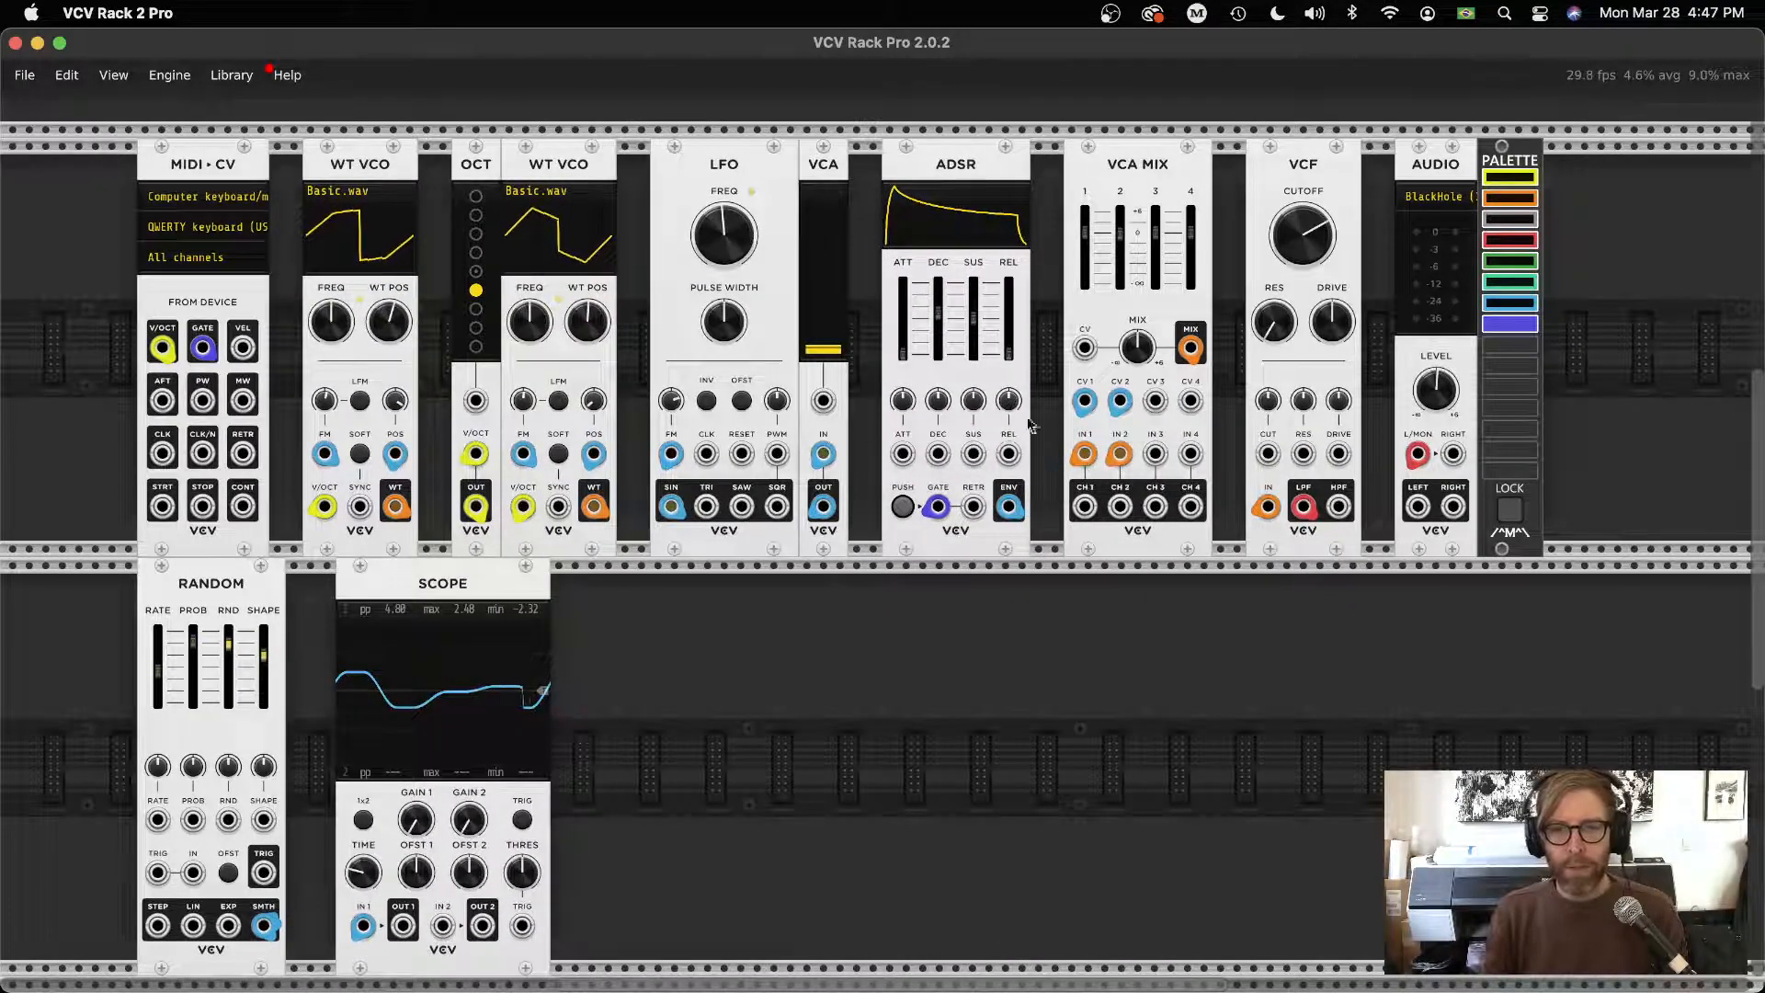
{"action": "mouse_move", "coordinate": [1288, 244]}
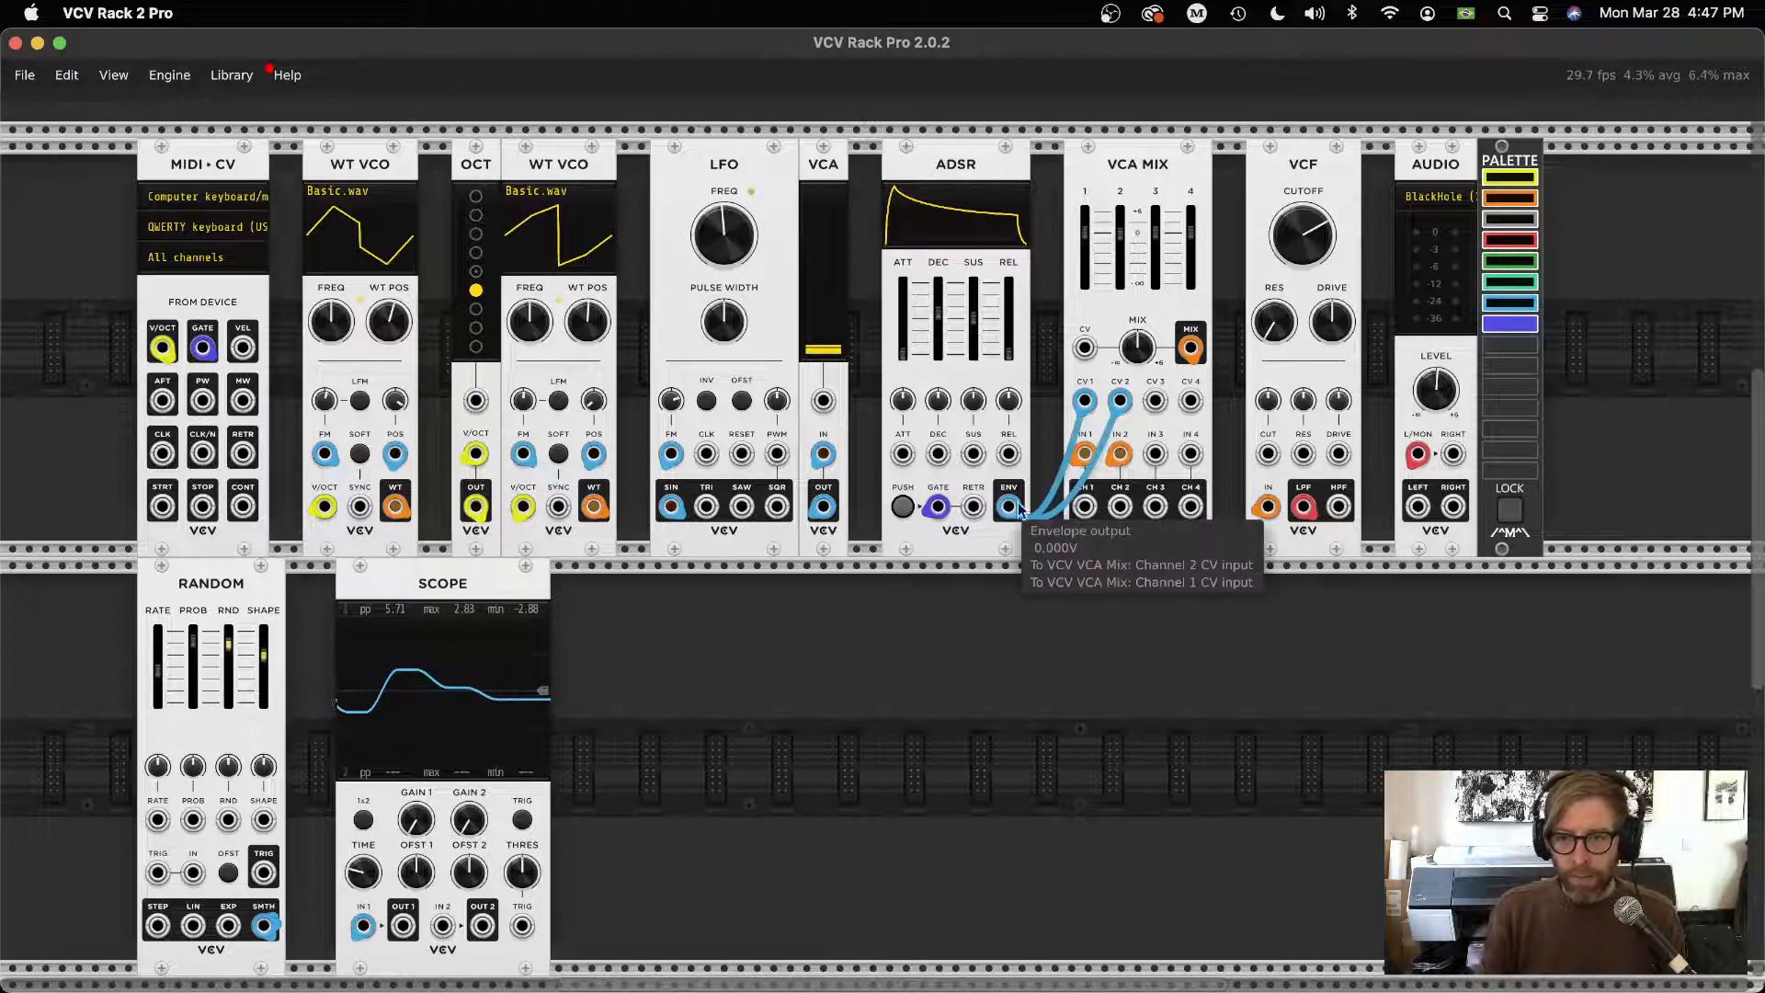
{"action": "left_click_drag", "start_coordinate": [1018, 511], "coordinate": [1268, 392]}
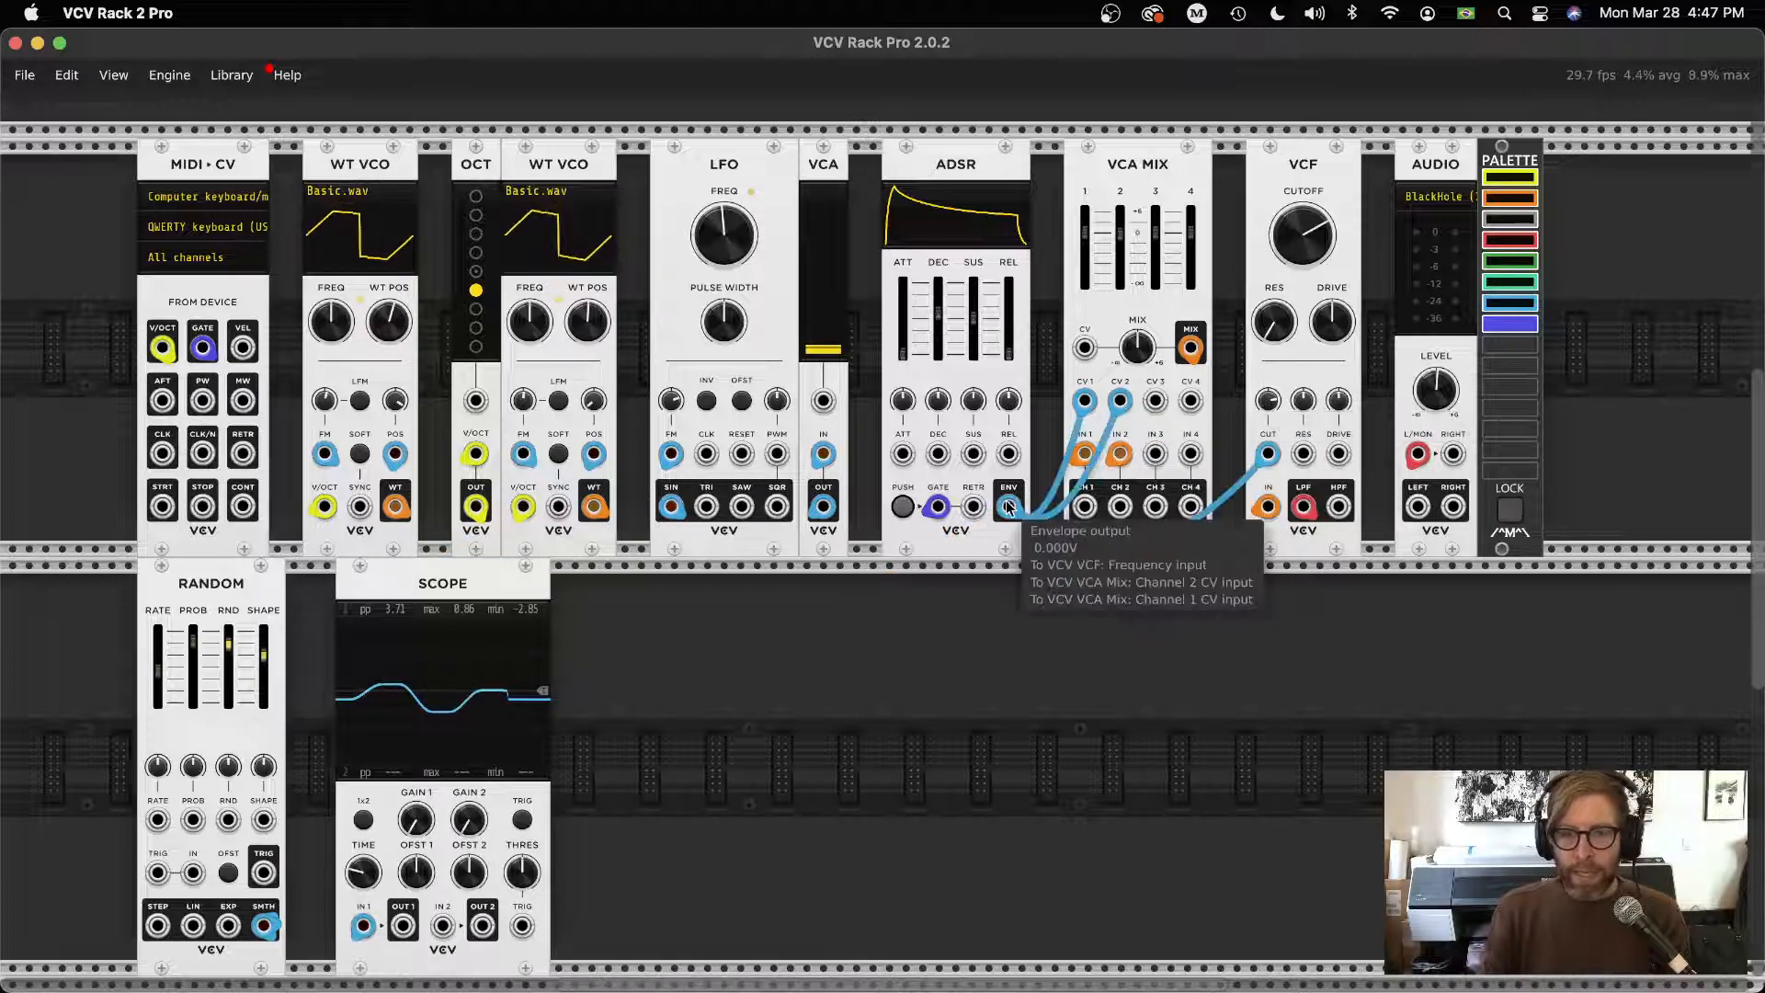
Move the Scope to the second row below VCA MIX and patch the ADSR's envelope output into its channel 1 input
{"action": "left_click_drag", "start_coordinate": [459, 599], "coordinate": [1136, 600]}
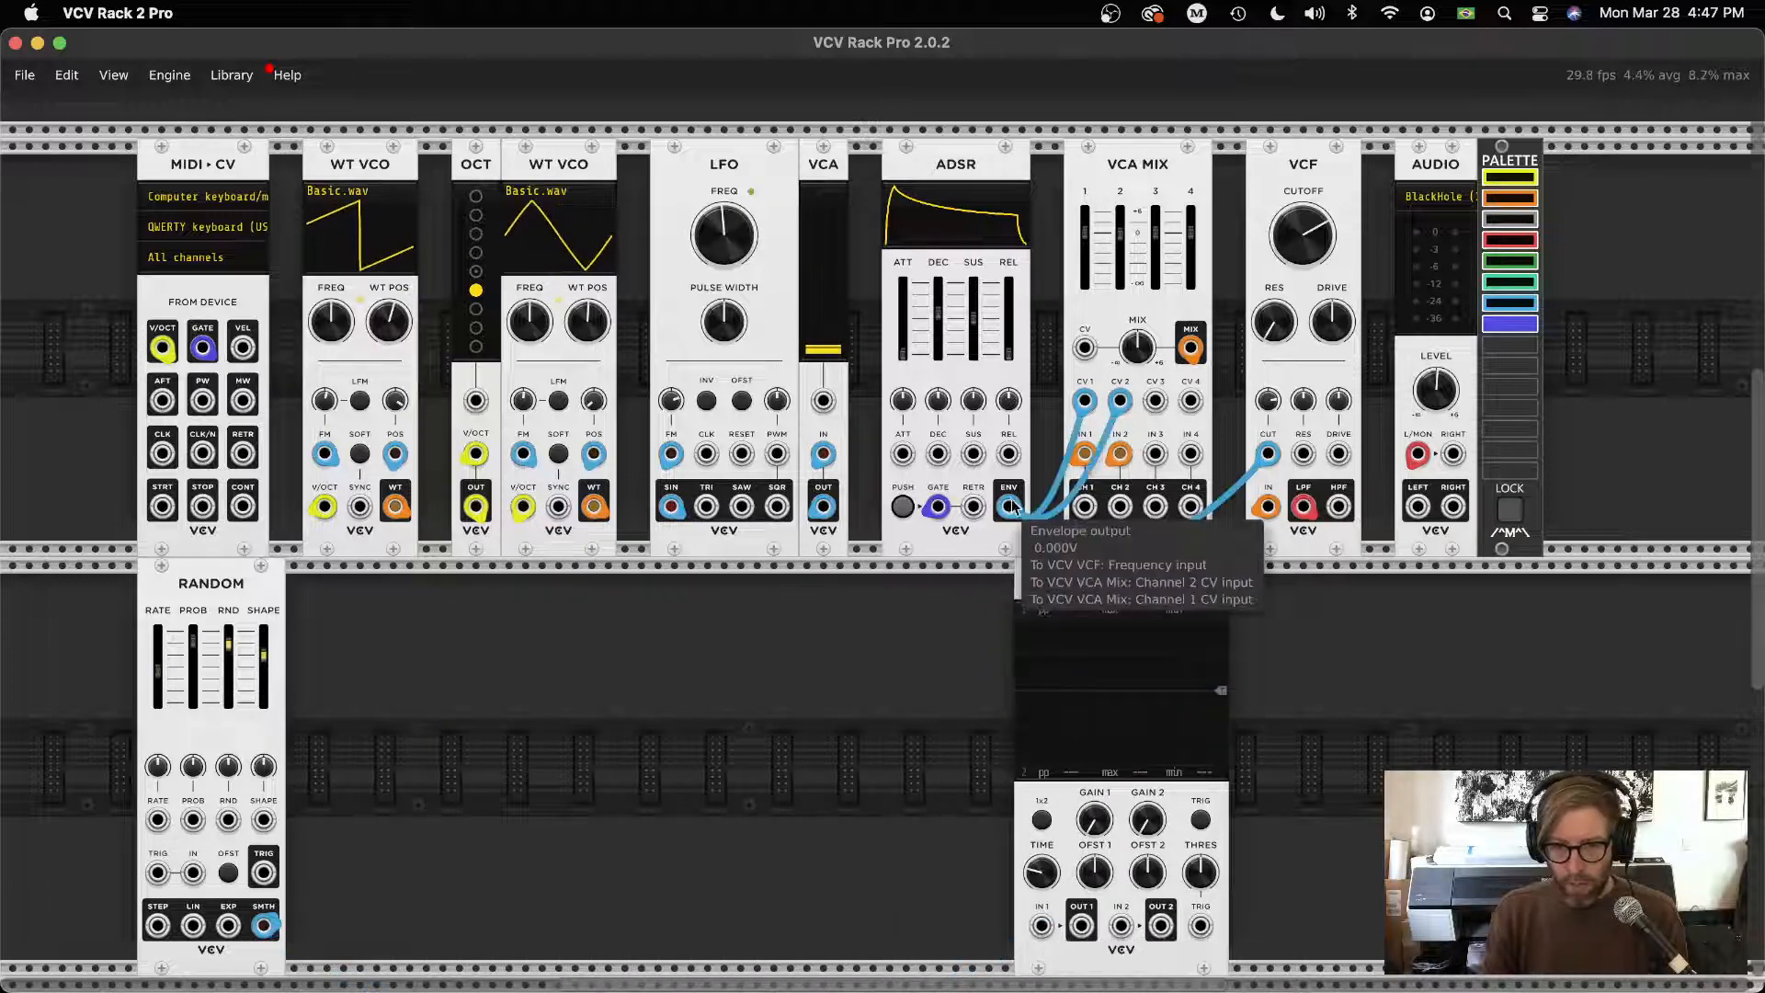
{"action": "left_click_drag", "start_coordinate": [1008, 507], "coordinate": [1043, 925]}
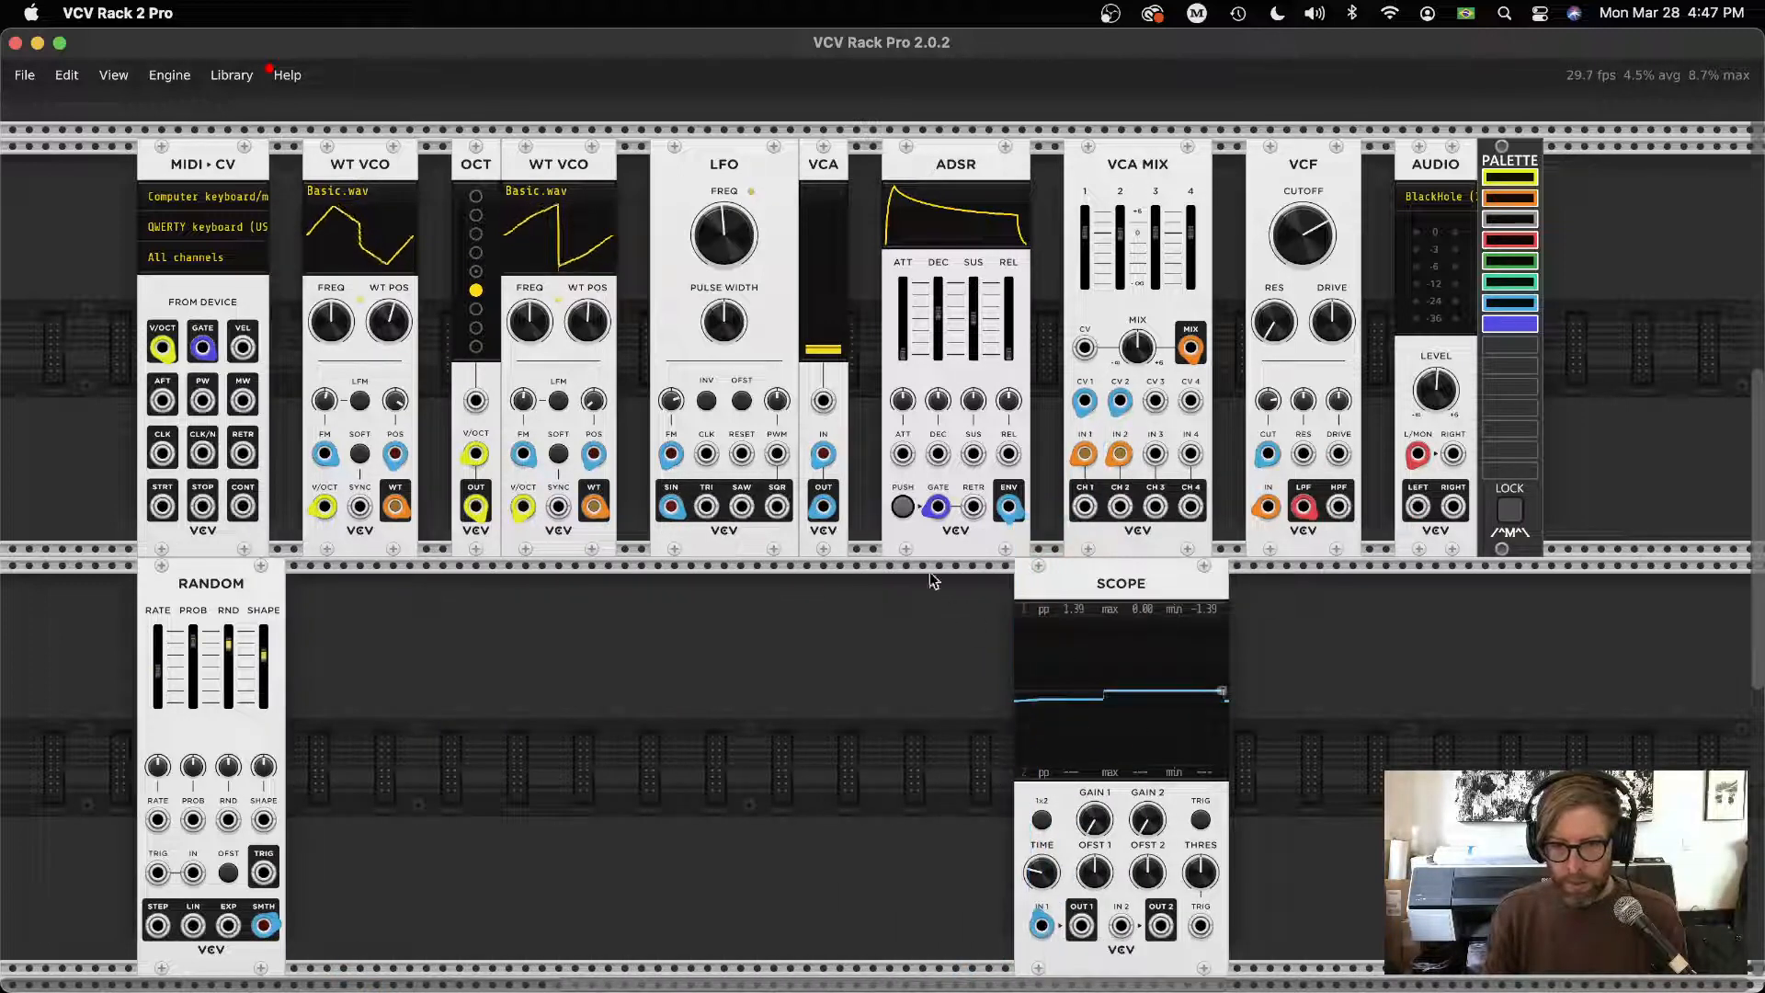
Trigger the ADSR manually and with repeated notes to examine the envelope's shape on the Scope
{"action": "left_click", "coordinate": [903, 507]}
{"action": "left_click", "coordinate": [902, 506]}
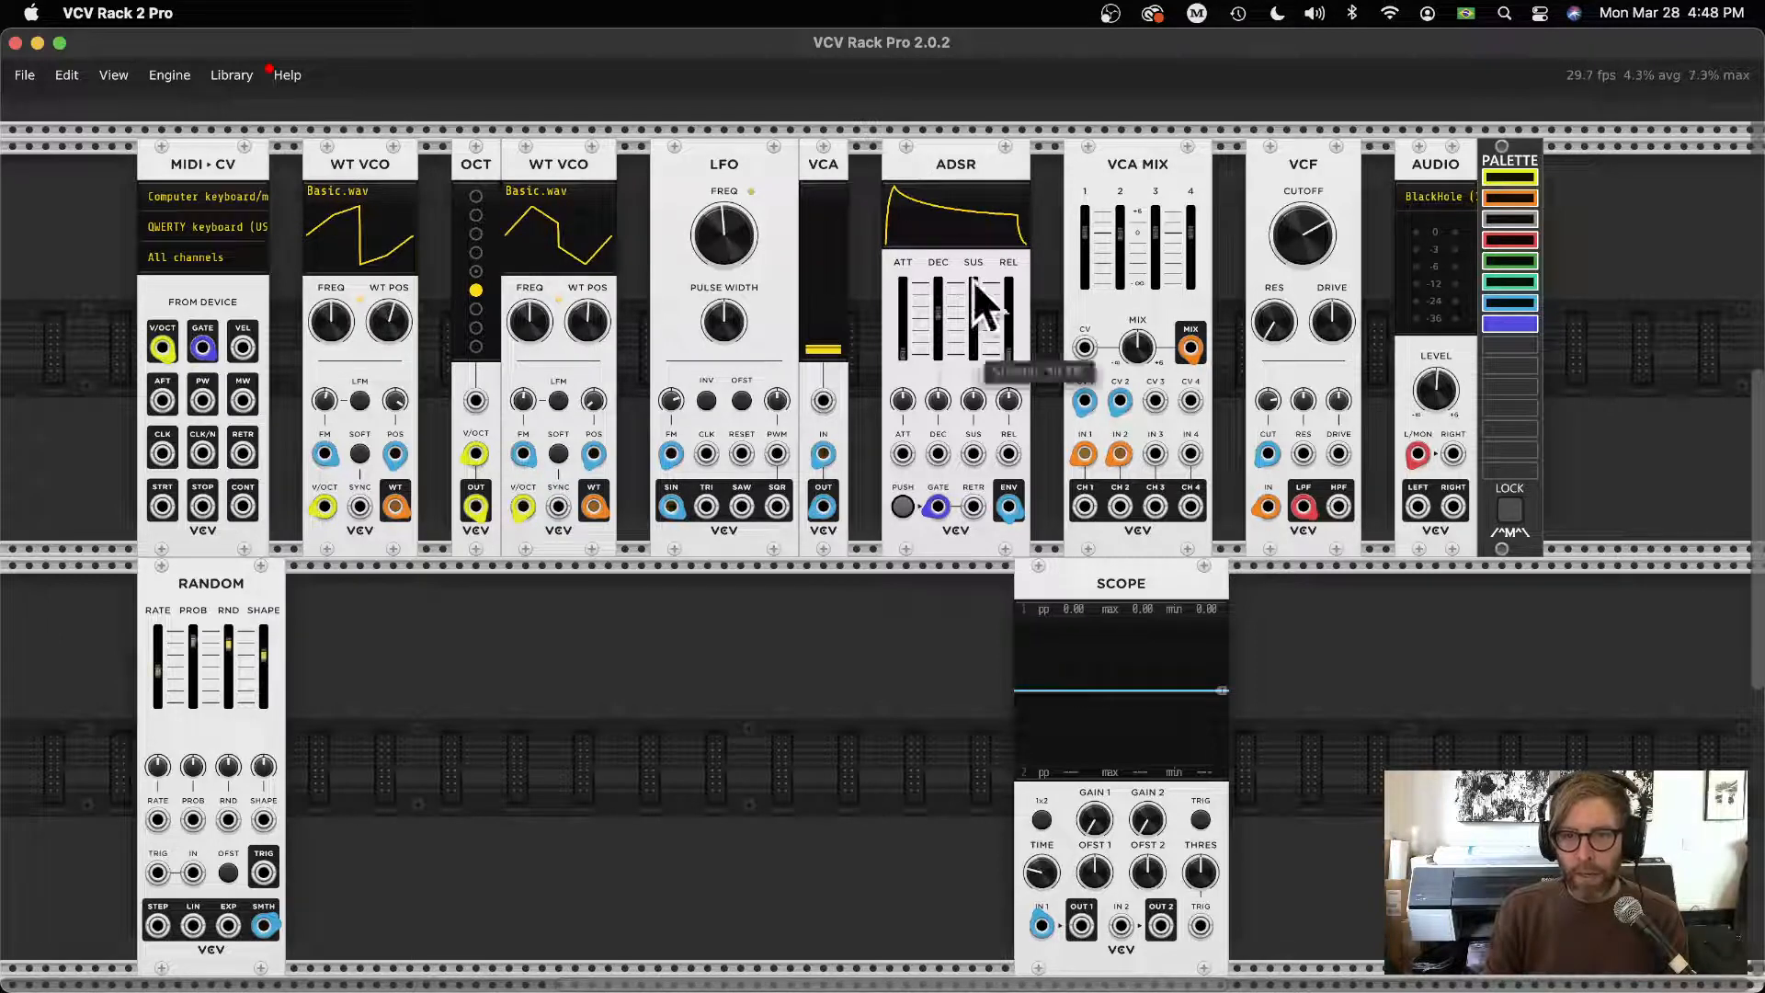
{"action": "left_click", "coordinate": [902, 506]}
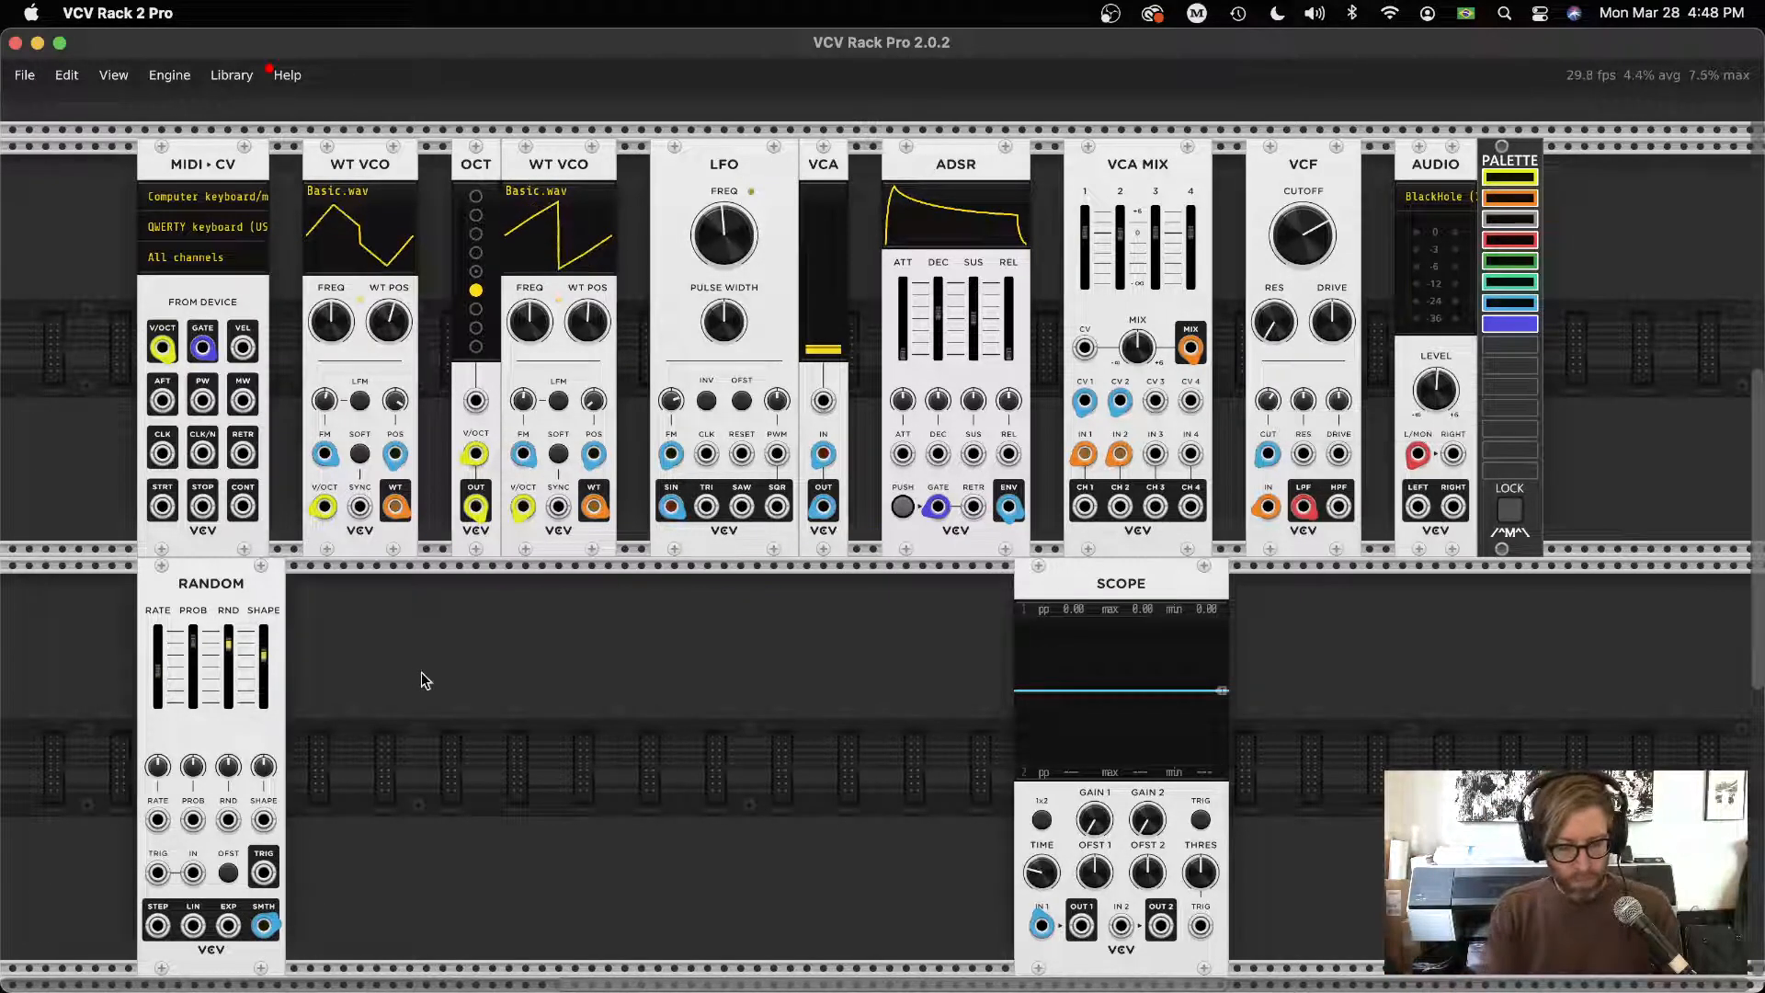
{"action": "key", "text": "z"}
{"action": "key", "text": "z"}
{"action": "key", "text": "z"}
{"action": "key", "text": "z"}
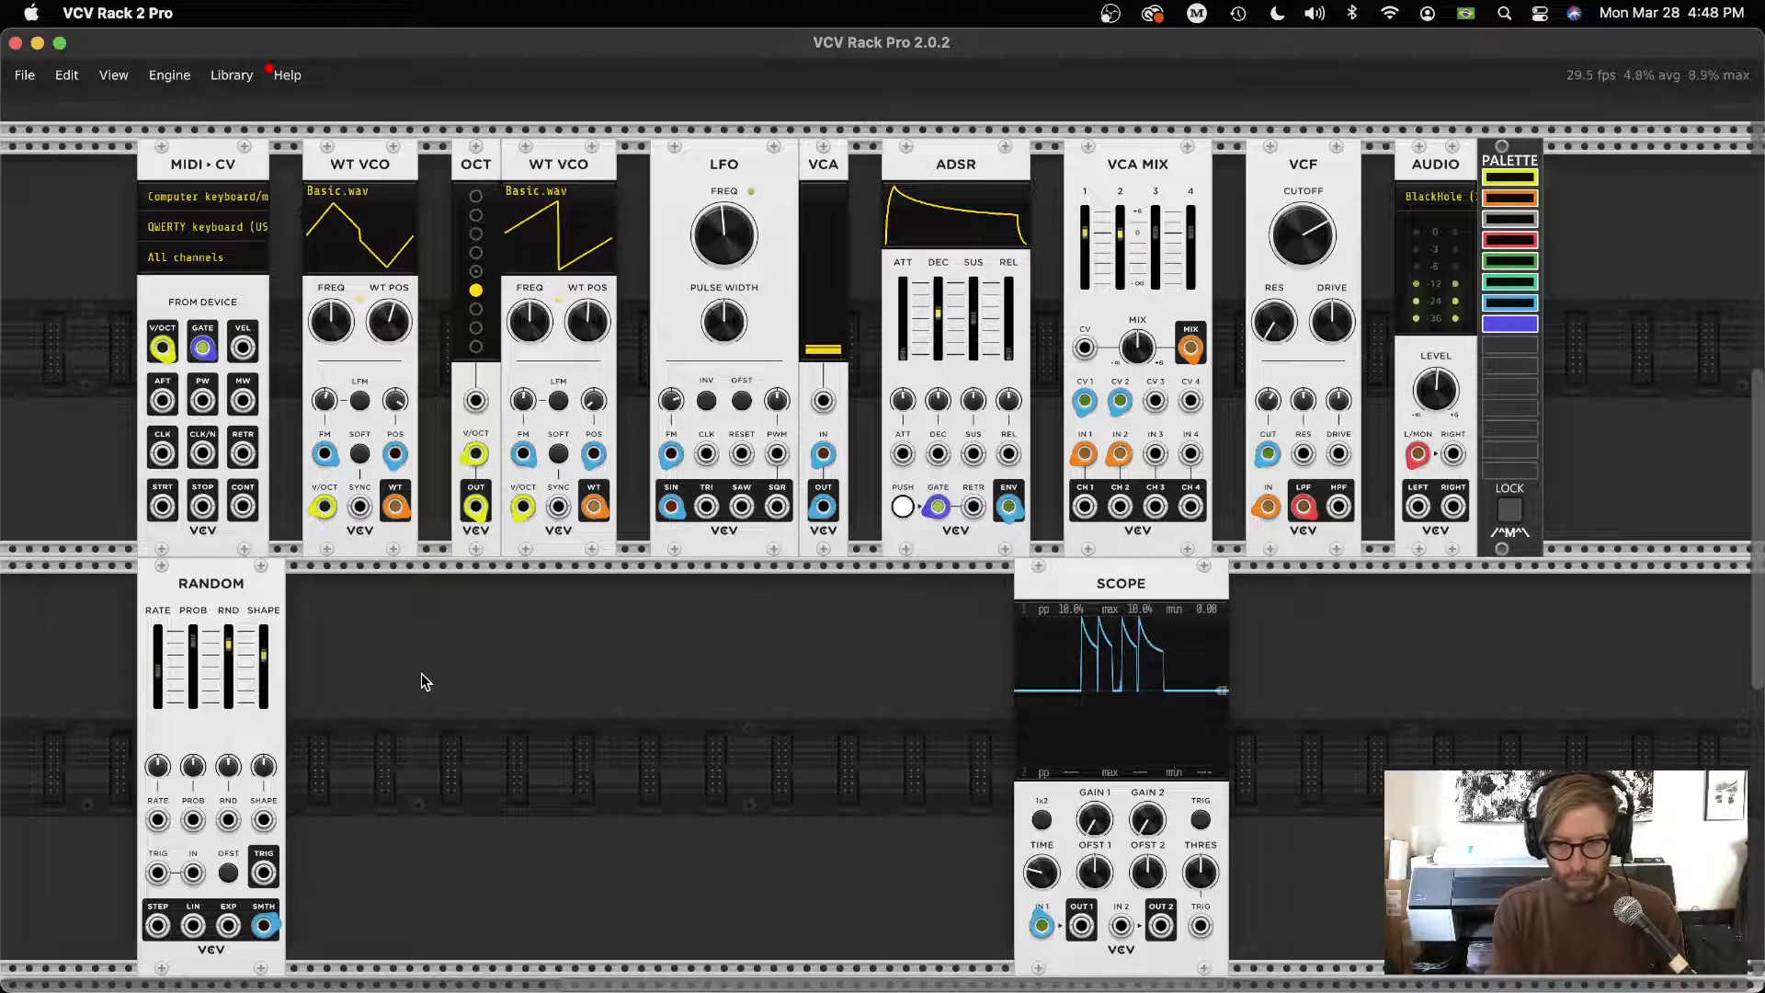
{"action": "key", "text": "z"}
{"action": "key", "text": "z"}
{"action": "key", "text": "z"}
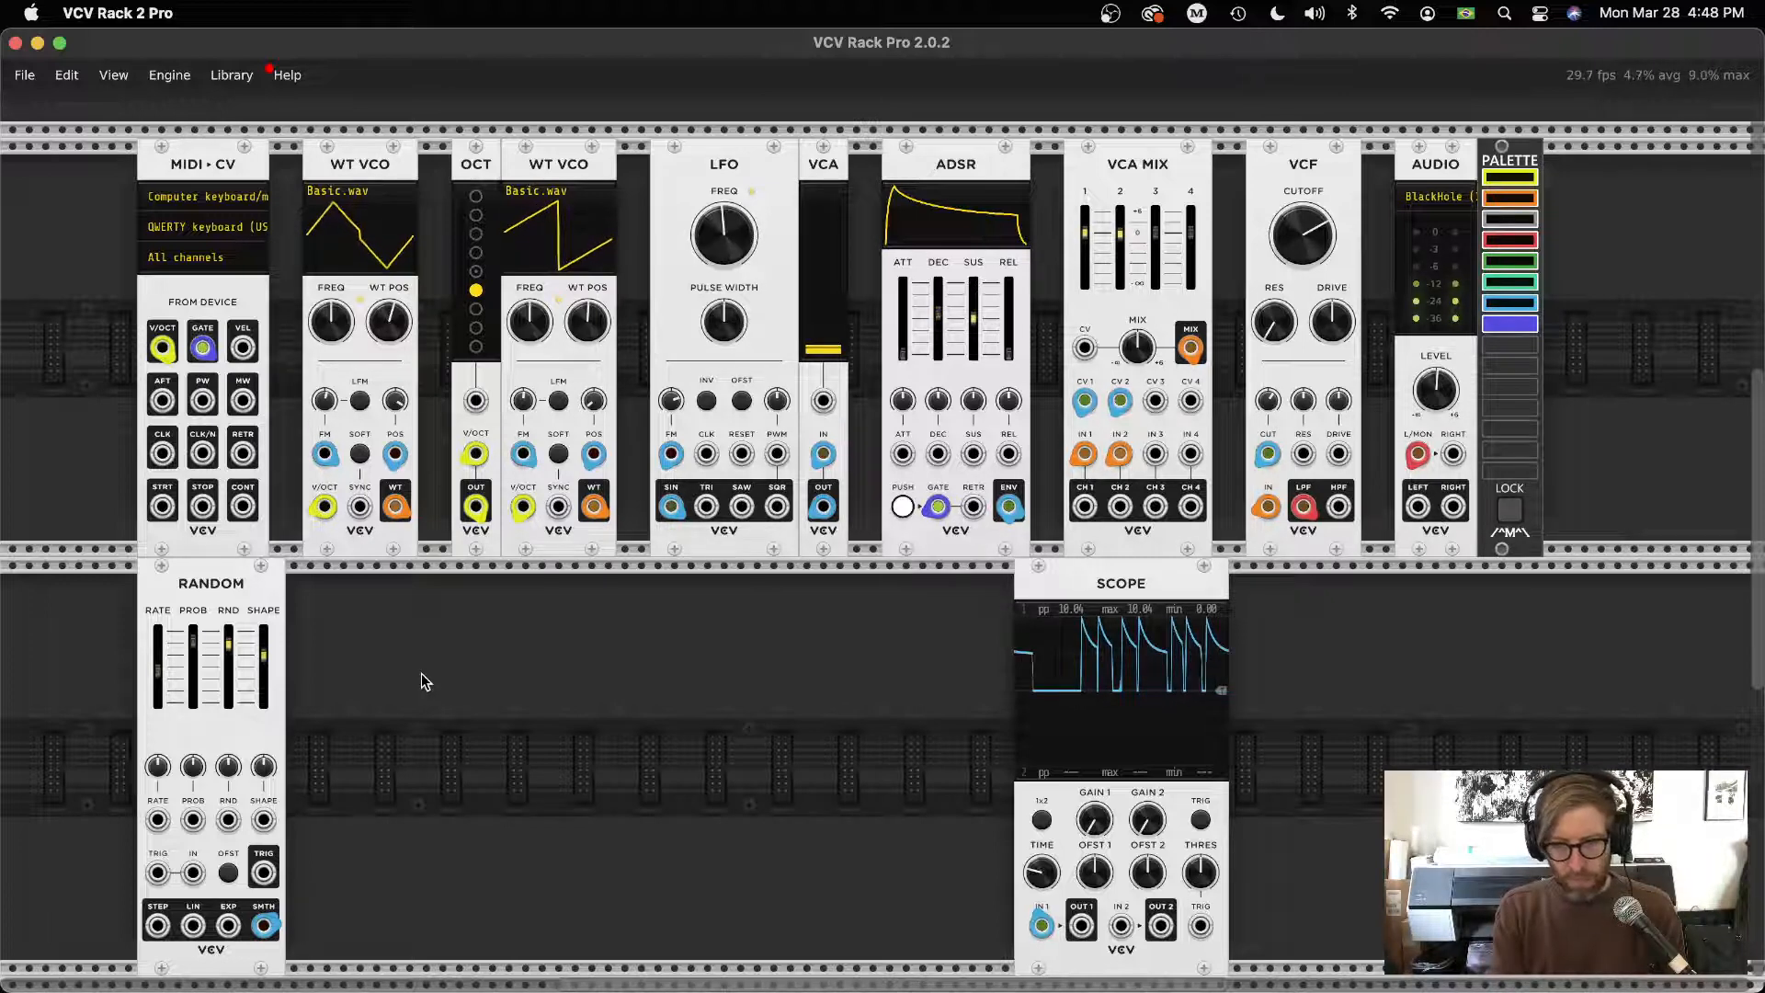
{"action": "key", "text": "z"}
{"action": "key", "text": "z"}
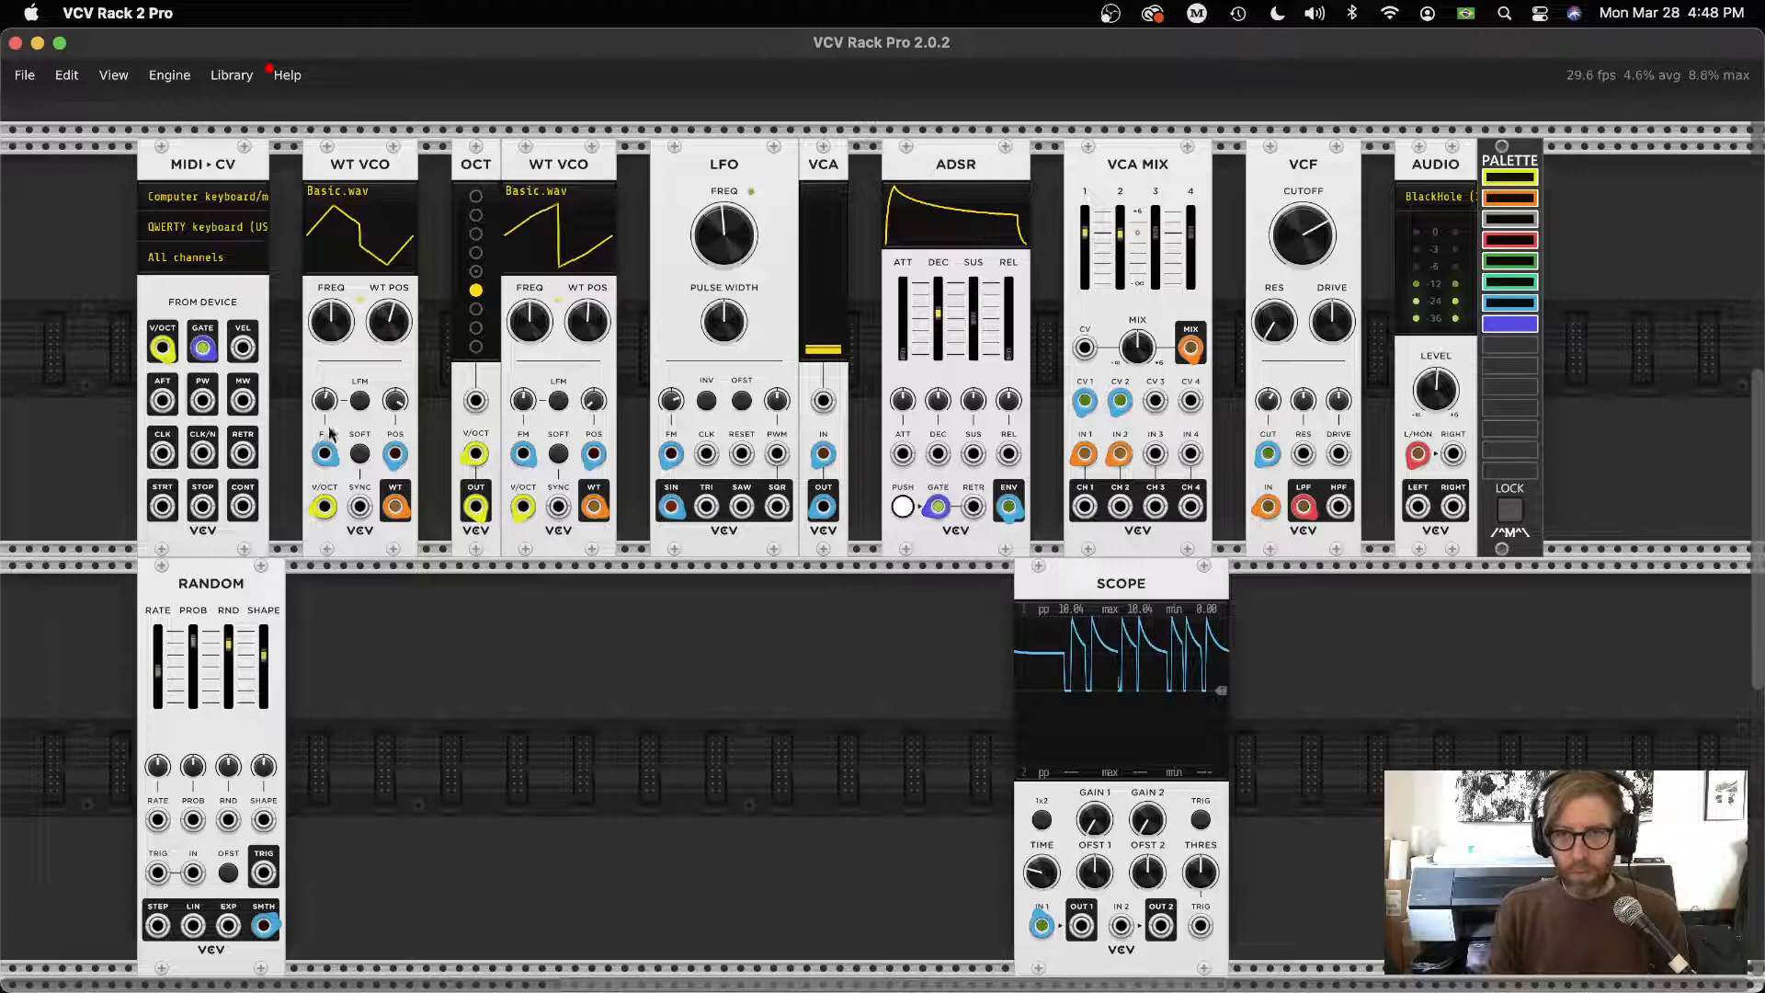
Lower the ADSR's sustain level to 15.6%
{"action": "mouse_move", "coordinate": [1016, 357]}
{"action": "left_mouse_down"}
{"action": "mouse_move", "coordinate": [1016, 325]}
{"action": "mouse_move", "coordinate": [978, 336]}
{"action": "mouse_move", "coordinate": [984, 356]}
{"action": "left_mouse_up"}
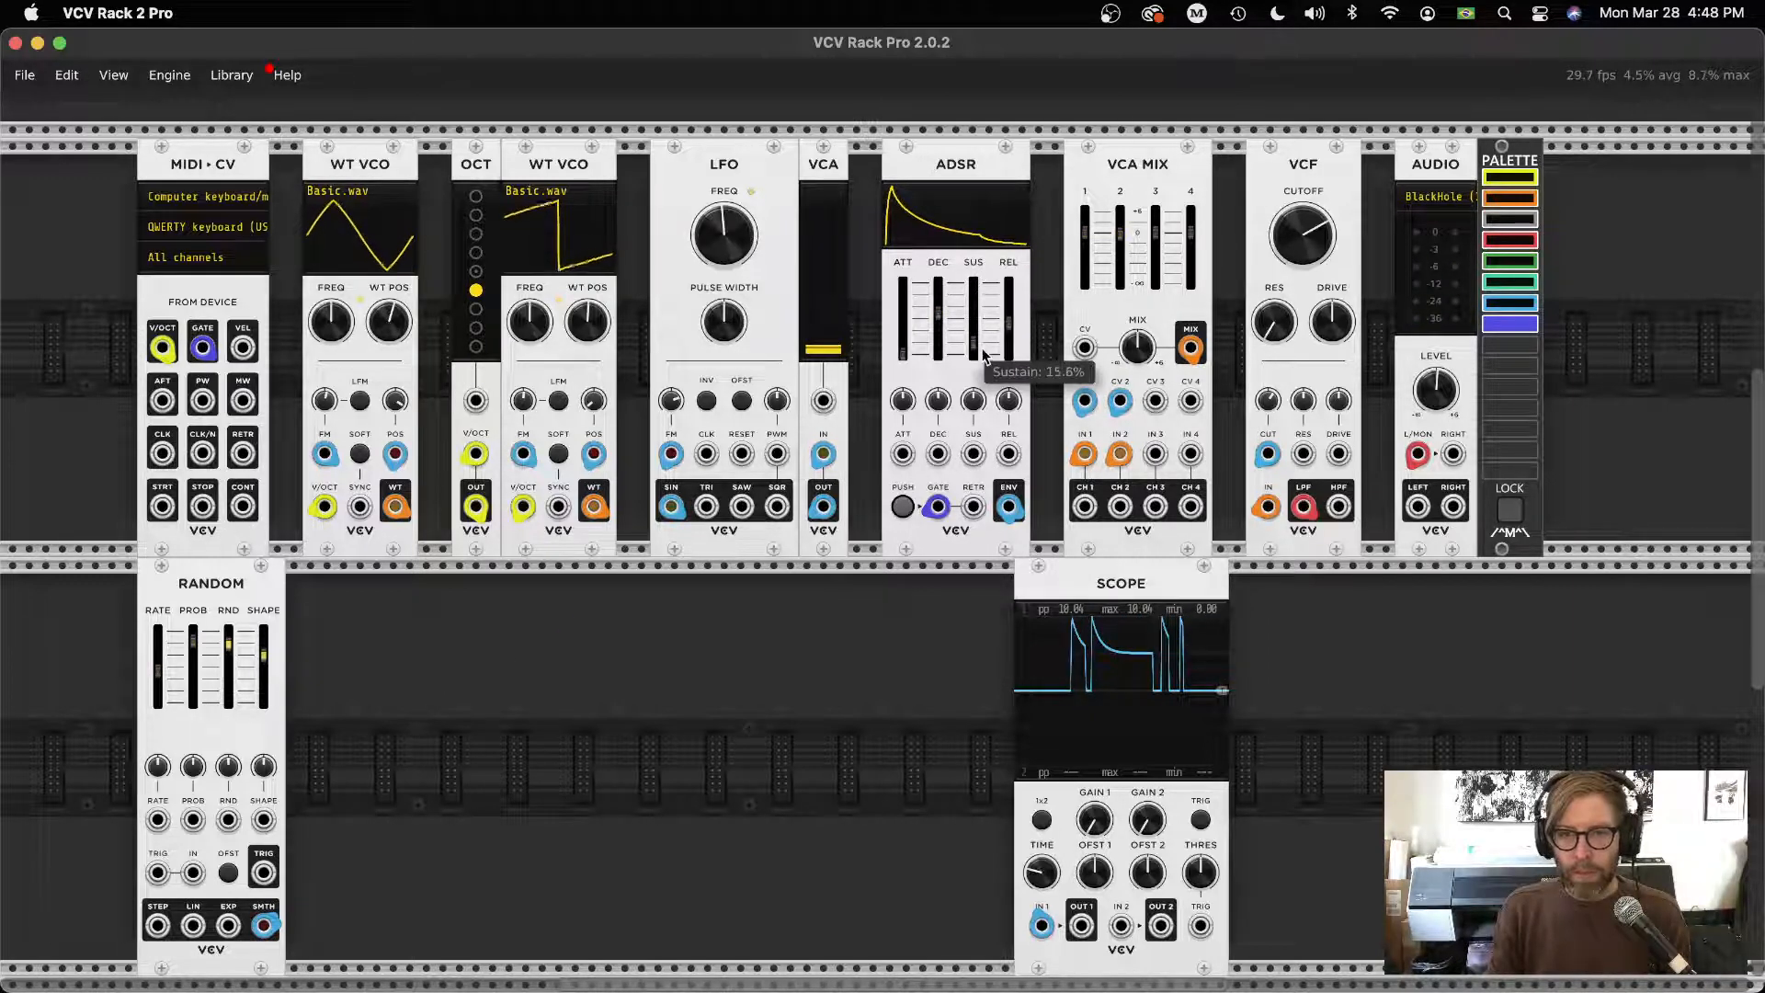